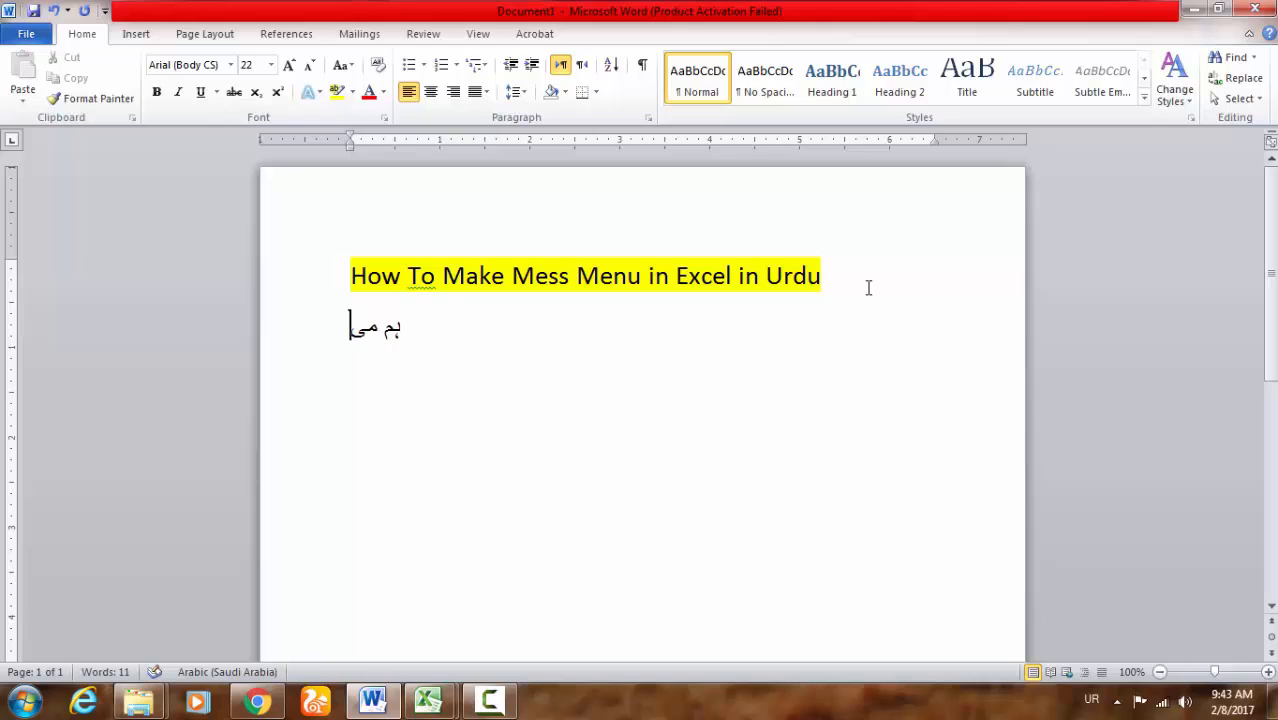
Step: Complete the Urdu sentence below the title: "ہم میس مینو کو مائیکروسوفٹ ایکسل میں کس طرح اردو میں ٹائپ کریں"
{"action": "type", "text": "ص"}
{"action": "key", "text": "BackSpace"}
{"action": "type", "text": "س مینو ک"}
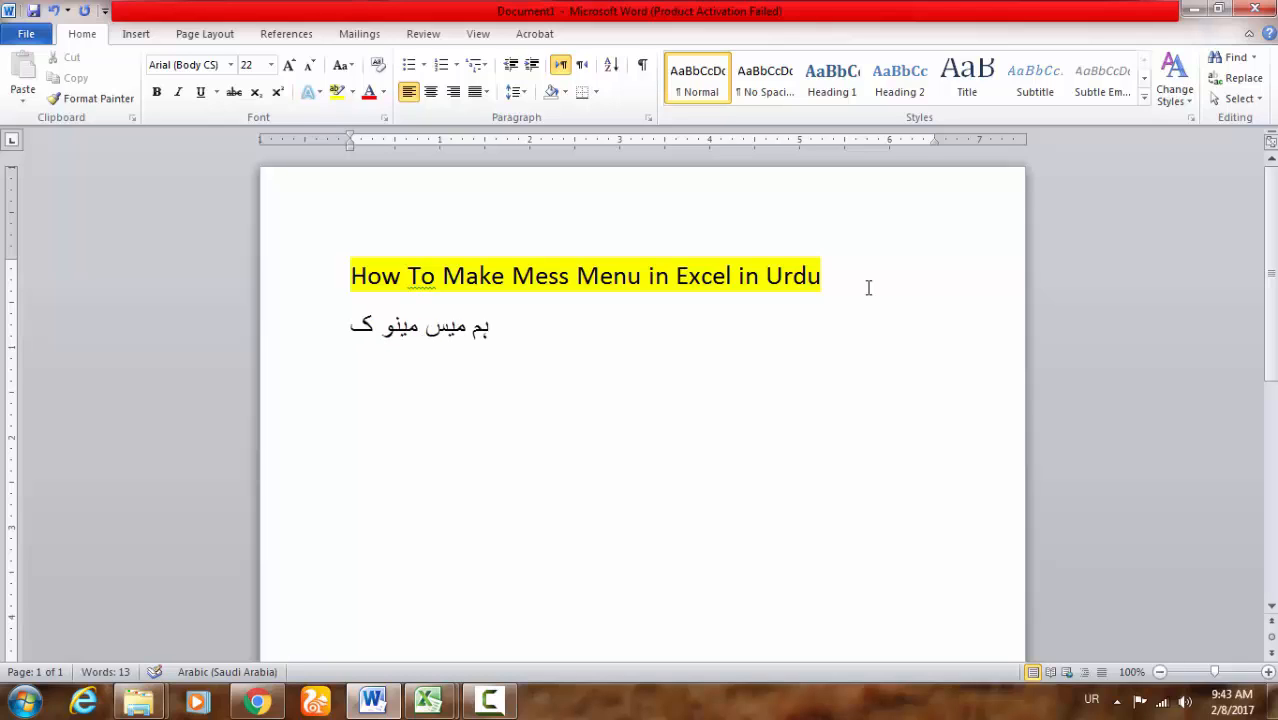
{"action": "type", "text": "و "}
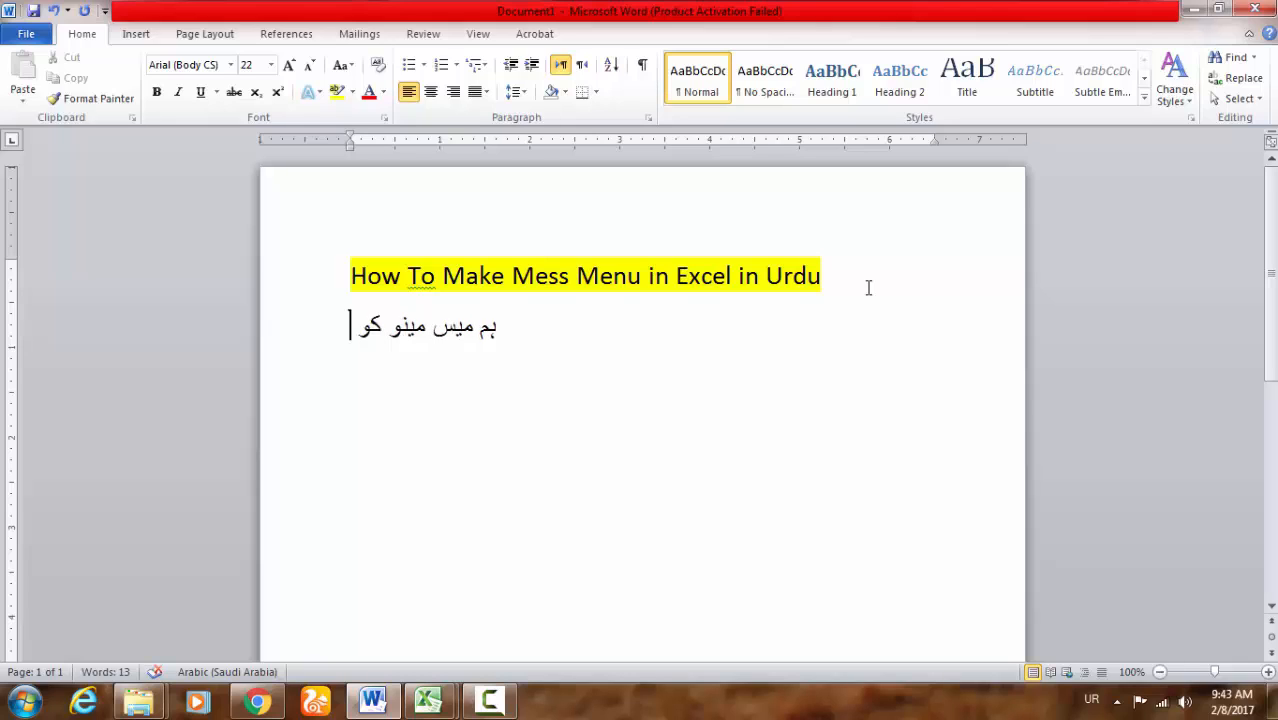
{"action": "type", "text": "مائ"}
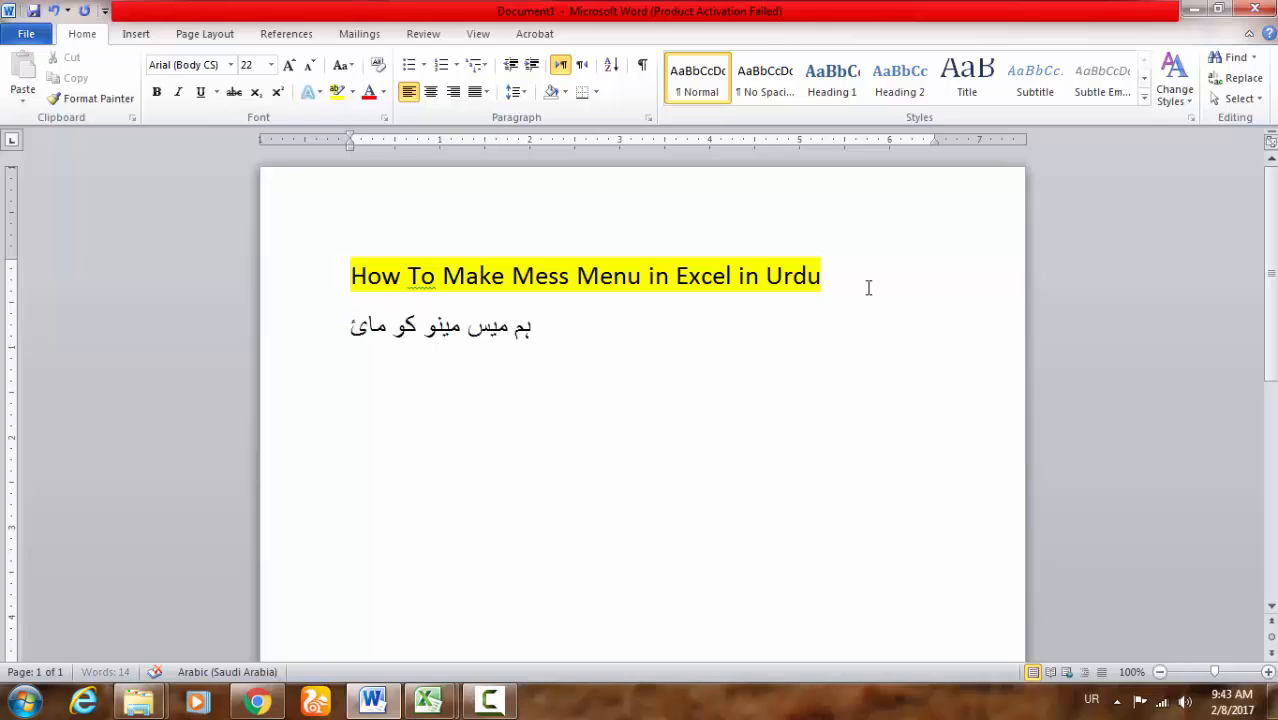
{"action": "type", "text": "یکروسف"}
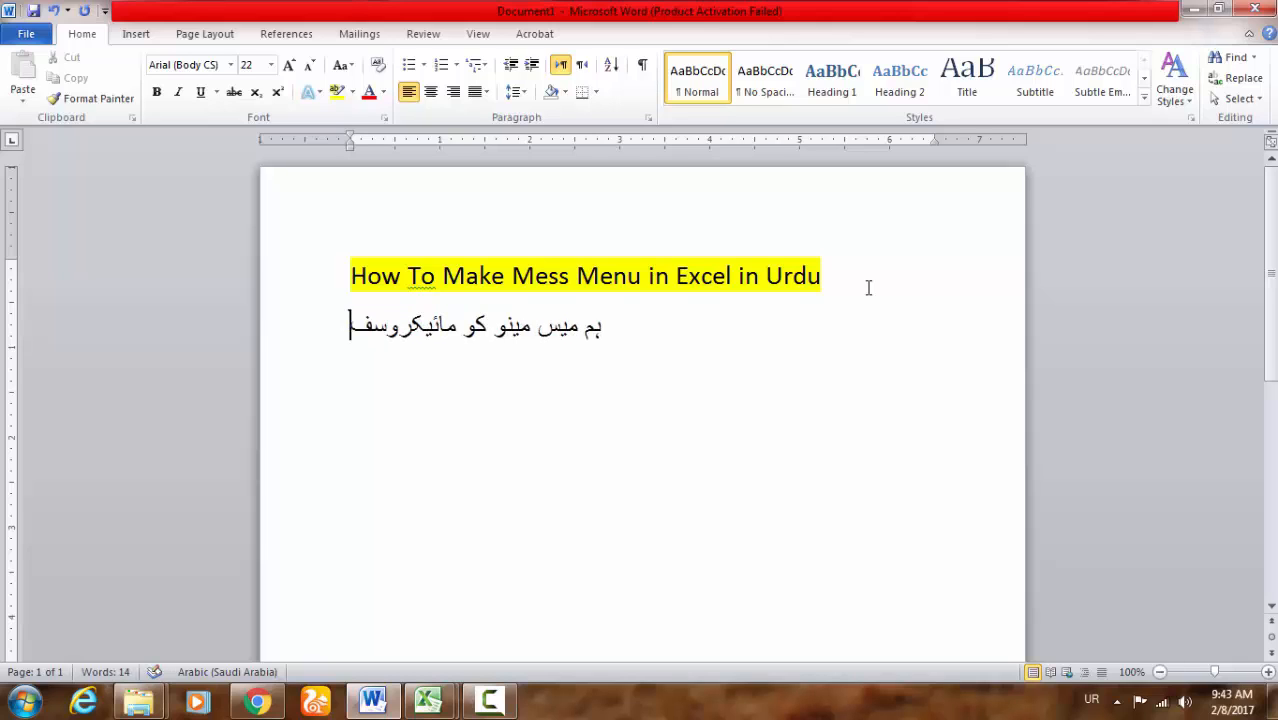
{"action": "key", "text": "BackSpace"}
{"action": "type", "text": "و"}
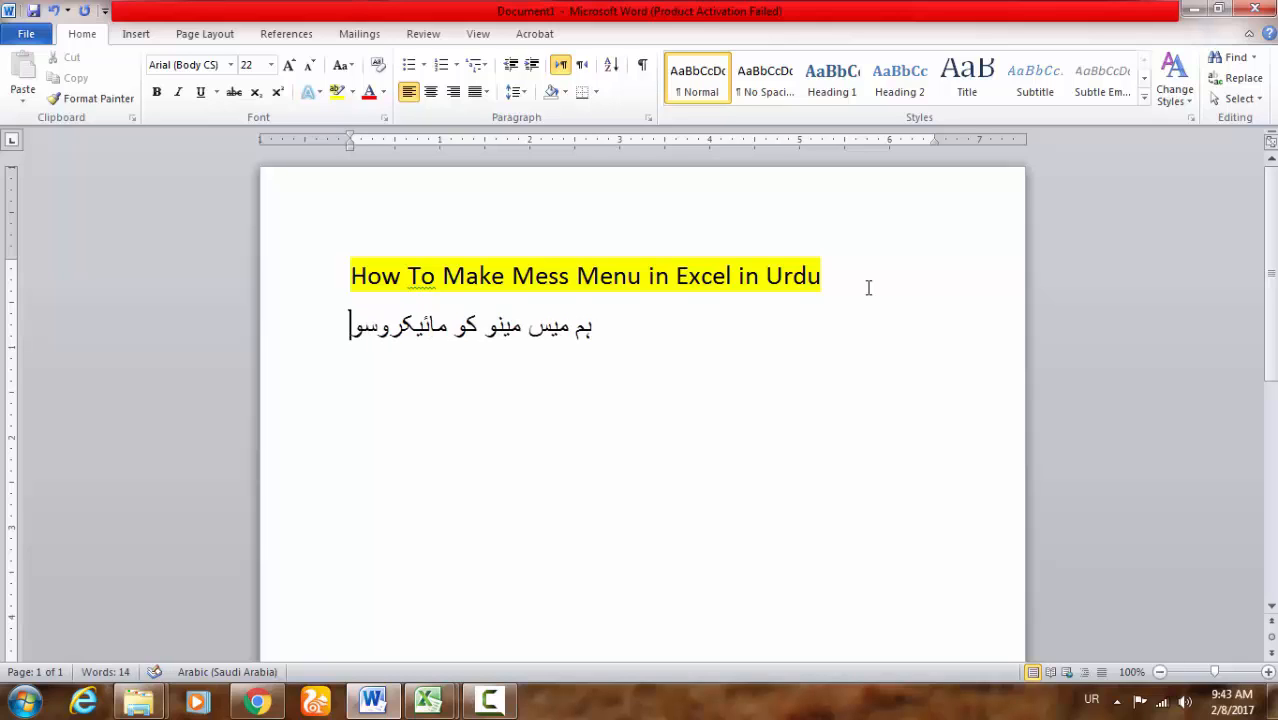
{"action": "type", "text": "فٹ ا"}
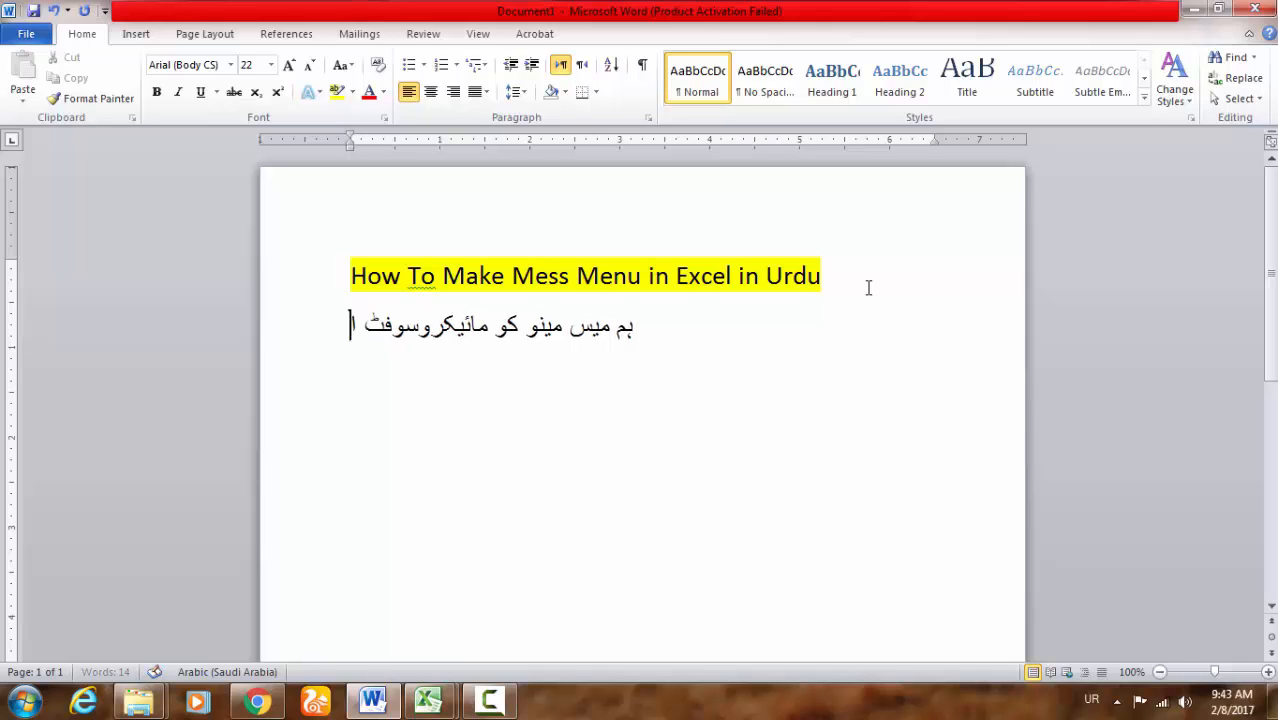
{"action": "type", "text": "یکسل مین"}
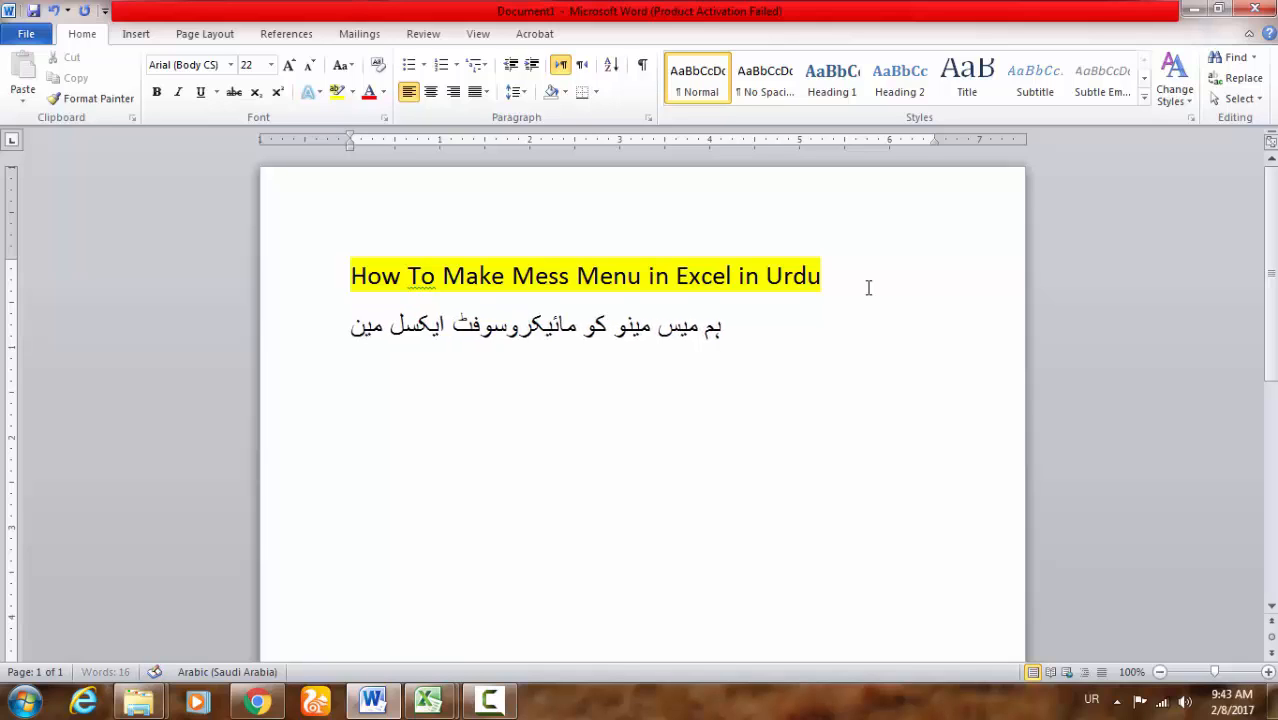
{"action": "key", "text": "BackSpace"}
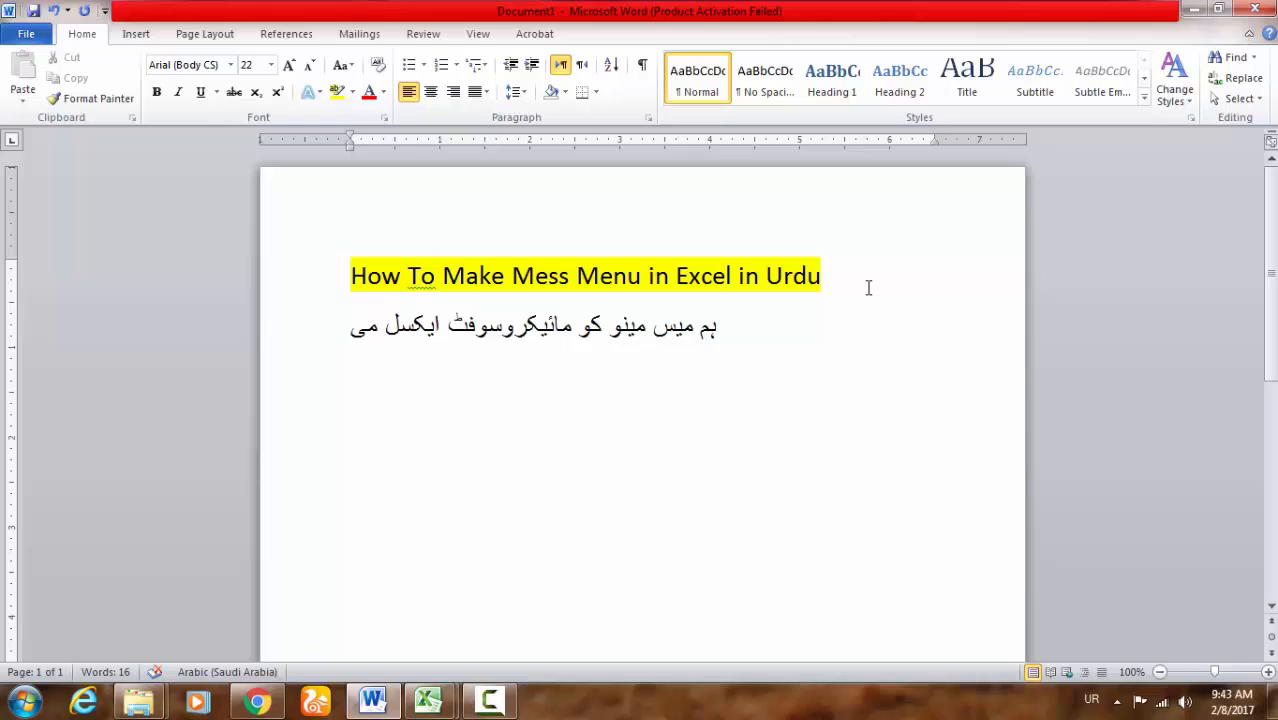
{"action": "type", "text": "ں کس ط"}
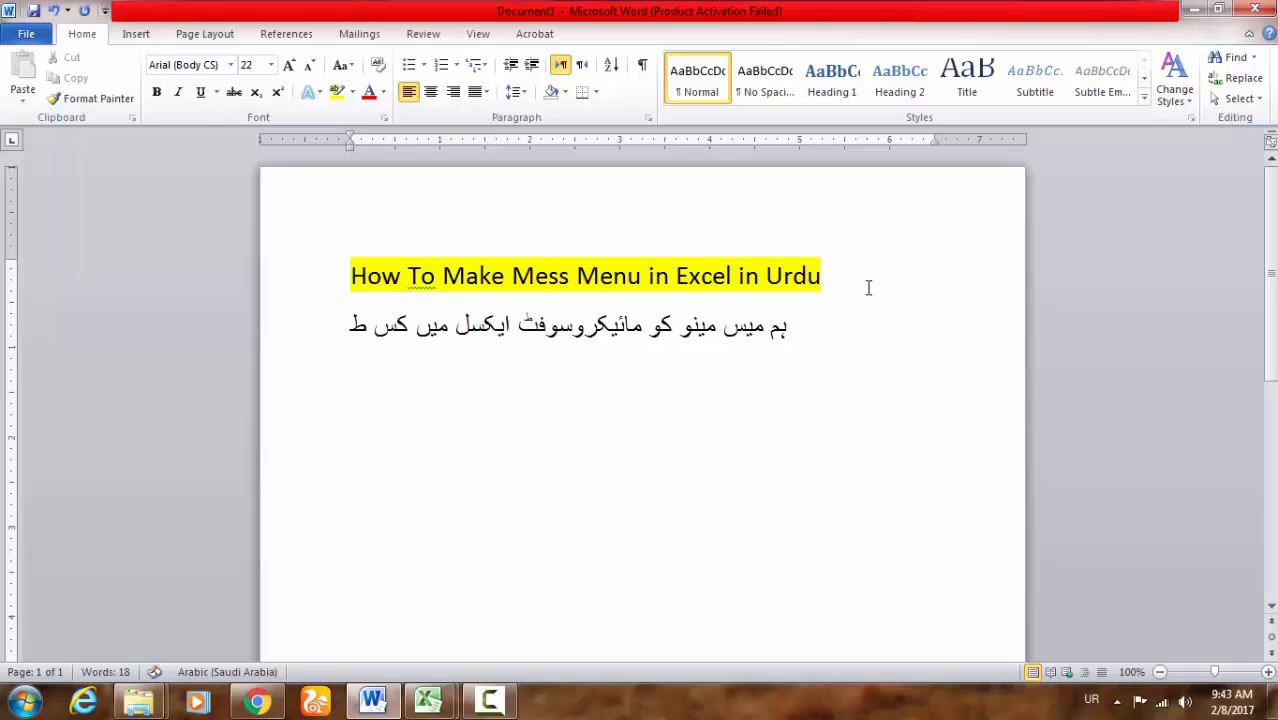
{"action": "type", "text": "رح"}
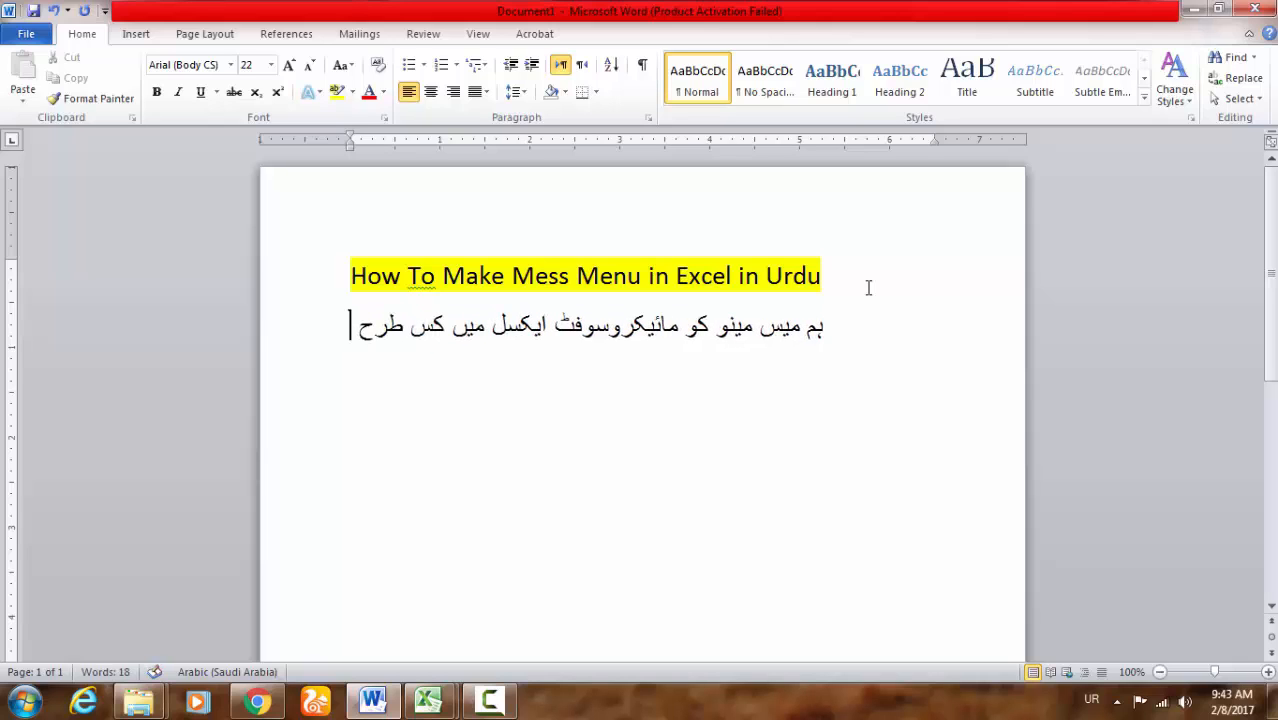
{"action": "type", "text": " اردو می"}
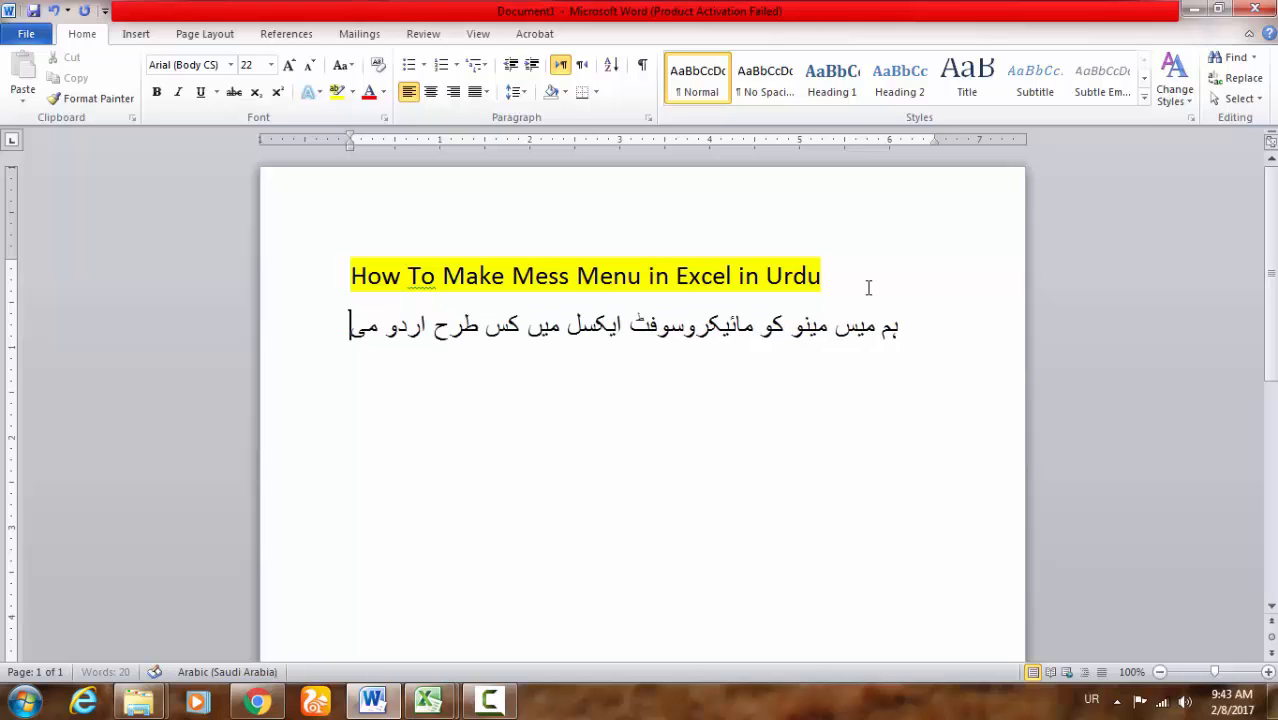
{"action": "type", "text": "ں ٹائ"}
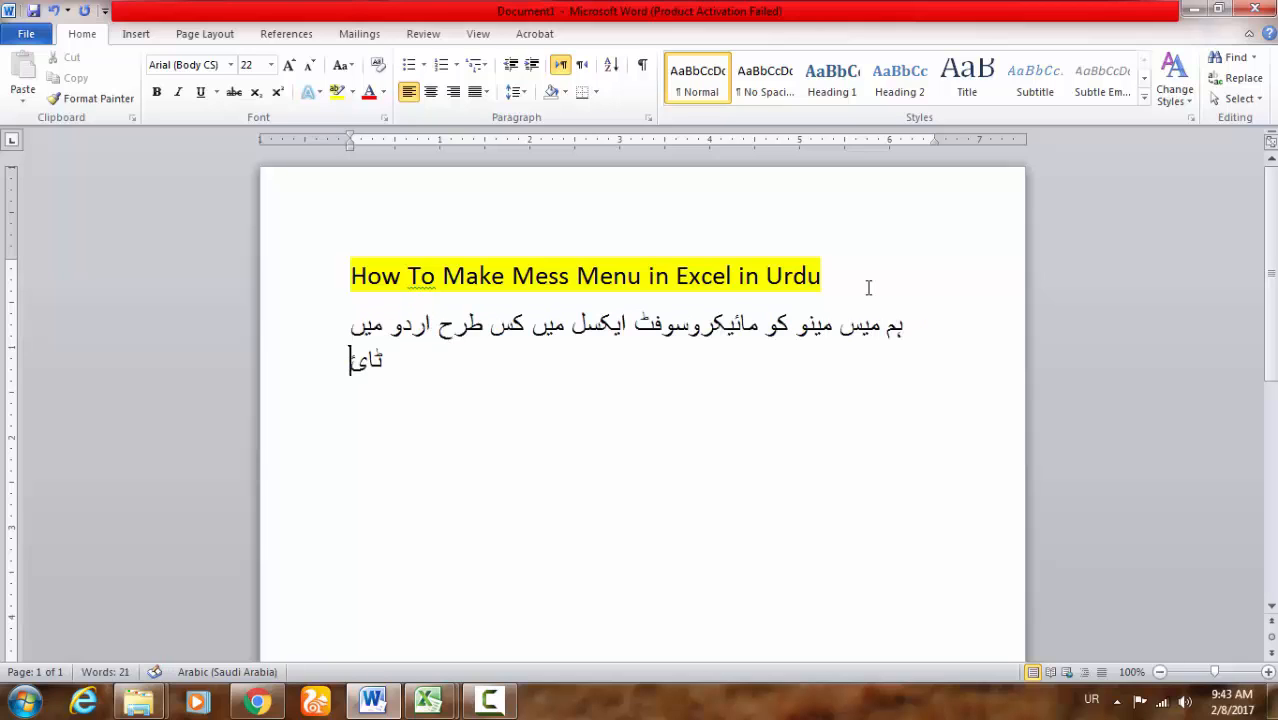
{"action": "type", "text": "پ کریں"}
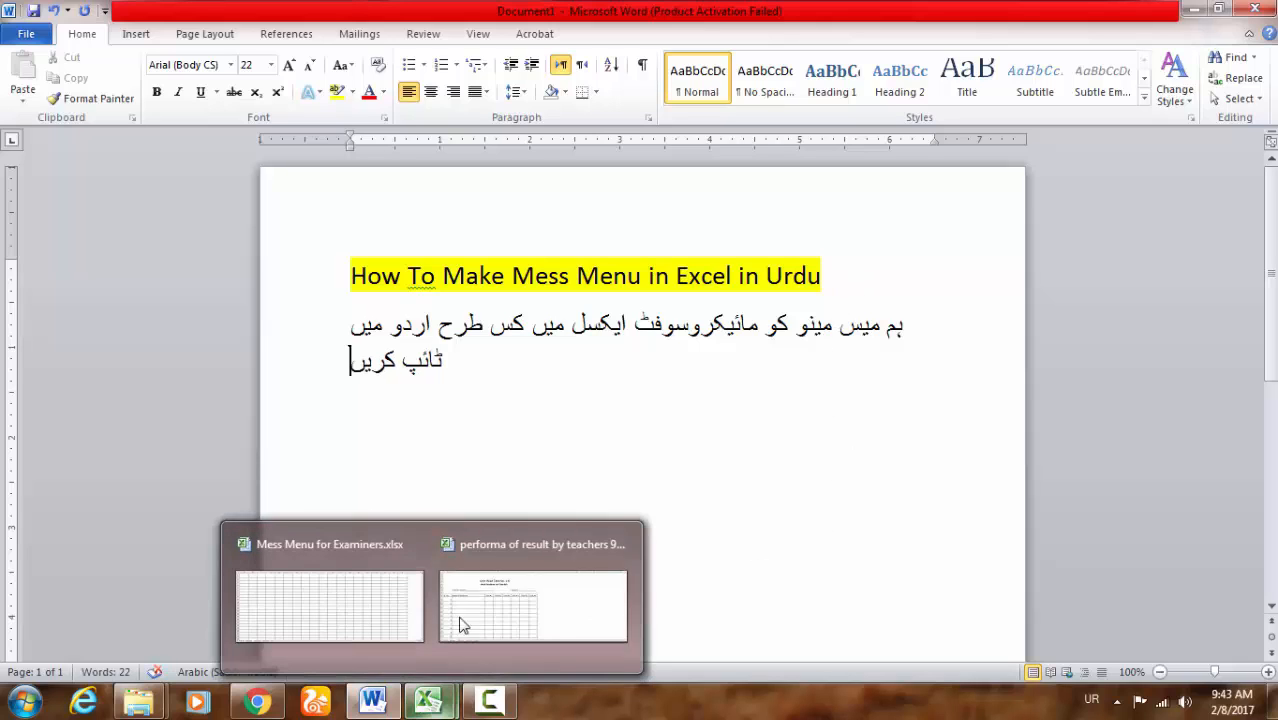
Step: Select all the text in the document and switch the keyboard input language from Urdu to English
{"action": "left_click", "coordinate": [556, 405]}
{"action": "left_click_drag", "start_coordinate": [565, 377], "coordinate": [276, 338]}
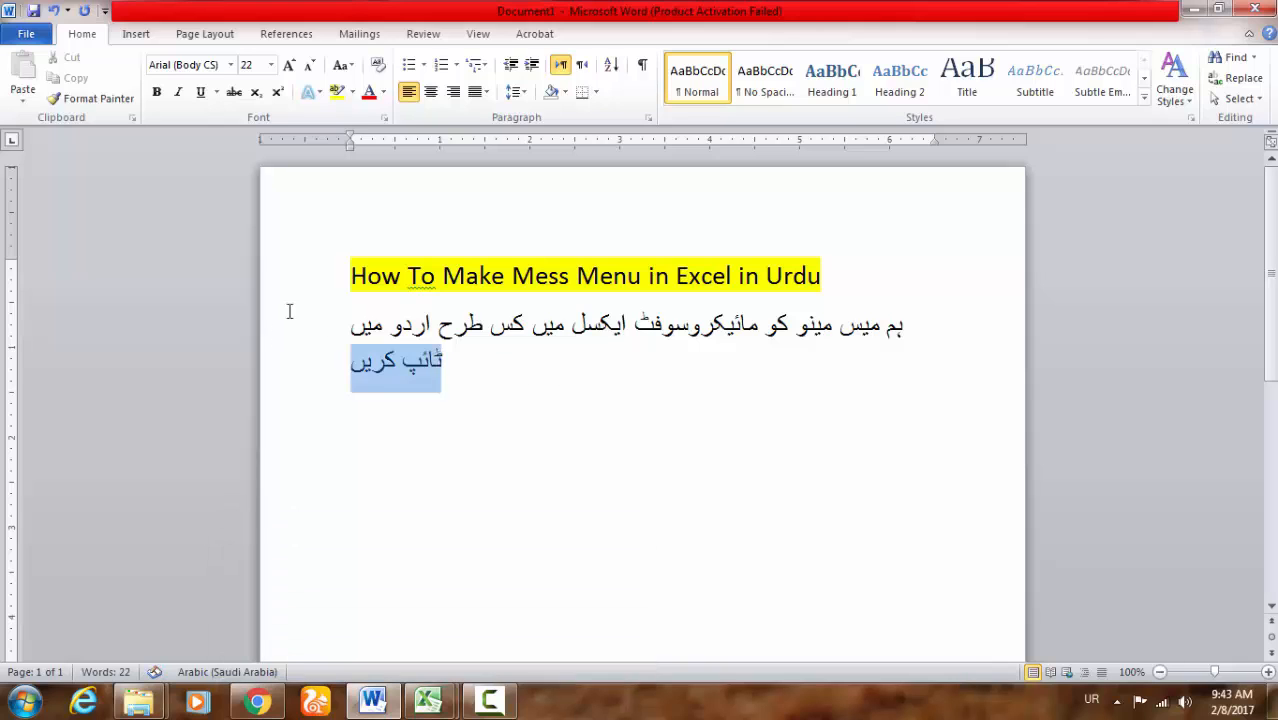
{"action": "key", "text": "ctrl+a"}
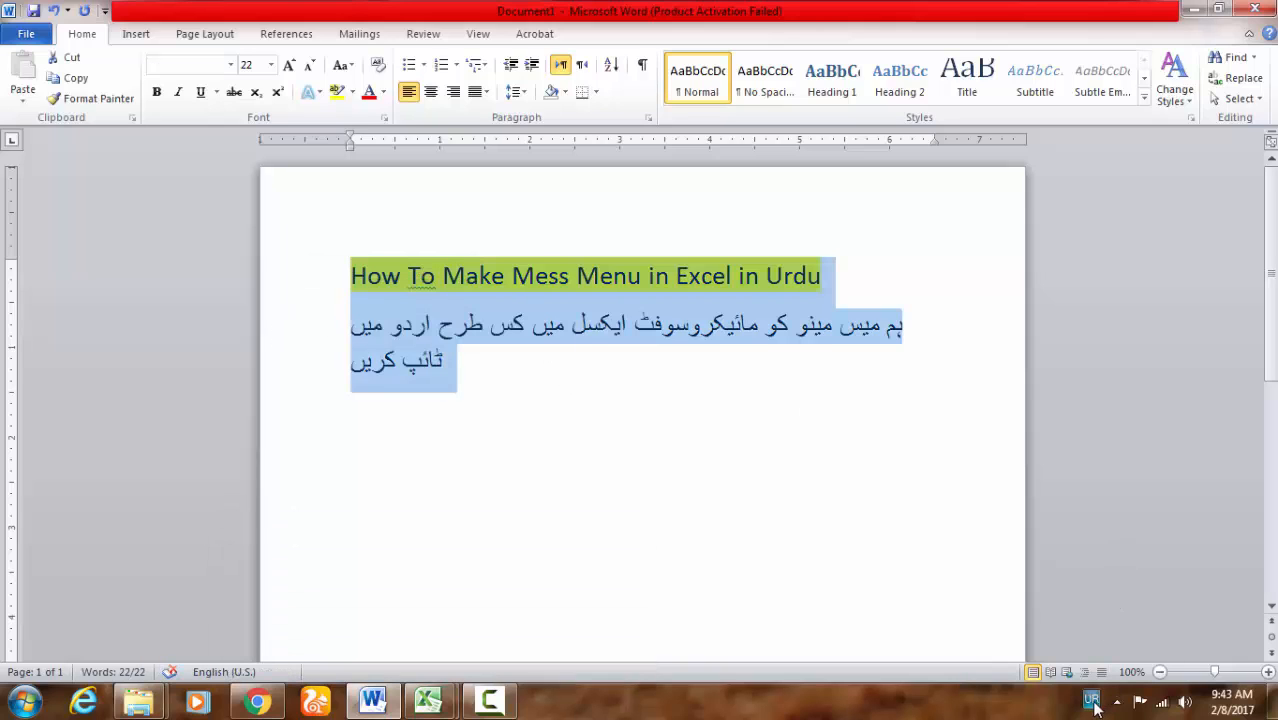
{"action": "left_click", "coordinate": [1095, 701]}
{"action": "left_click", "coordinate": [1110, 648]}
Step: Try the Times New Roman font on all the selected text
{"action": "left_click", "coordinate": [188, 64]}
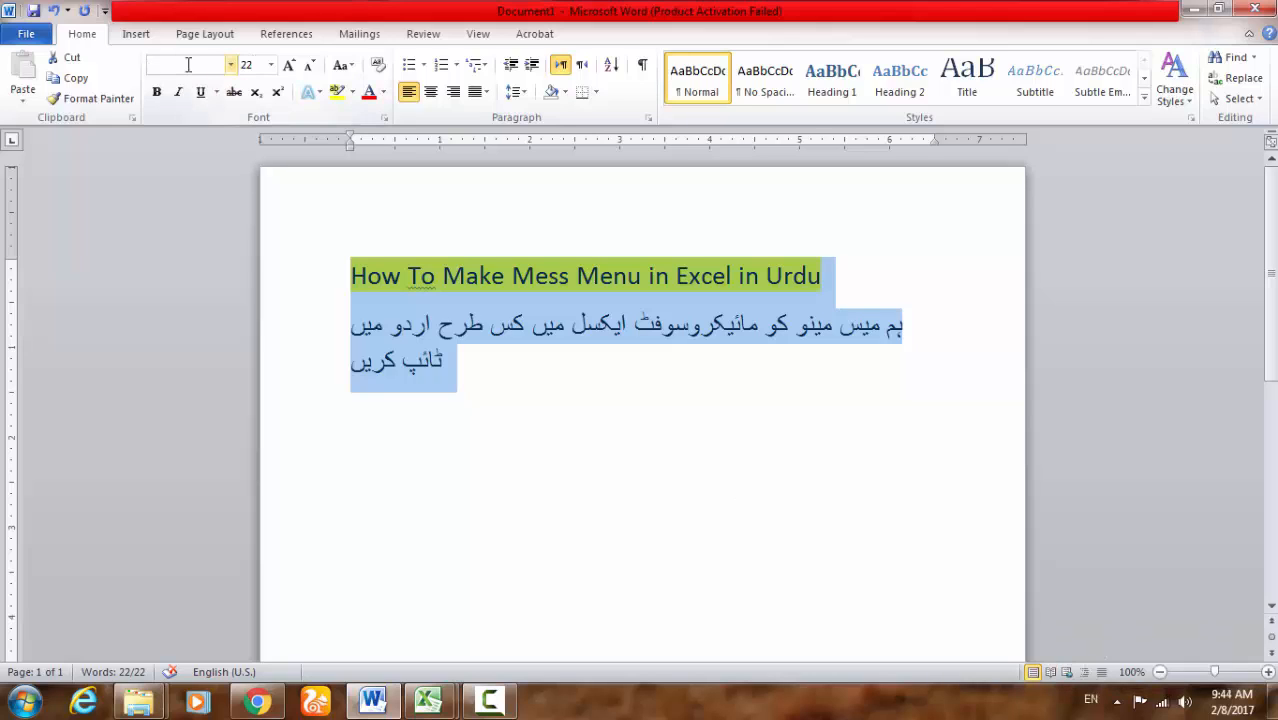
{"action": "type", "text": "ti"}
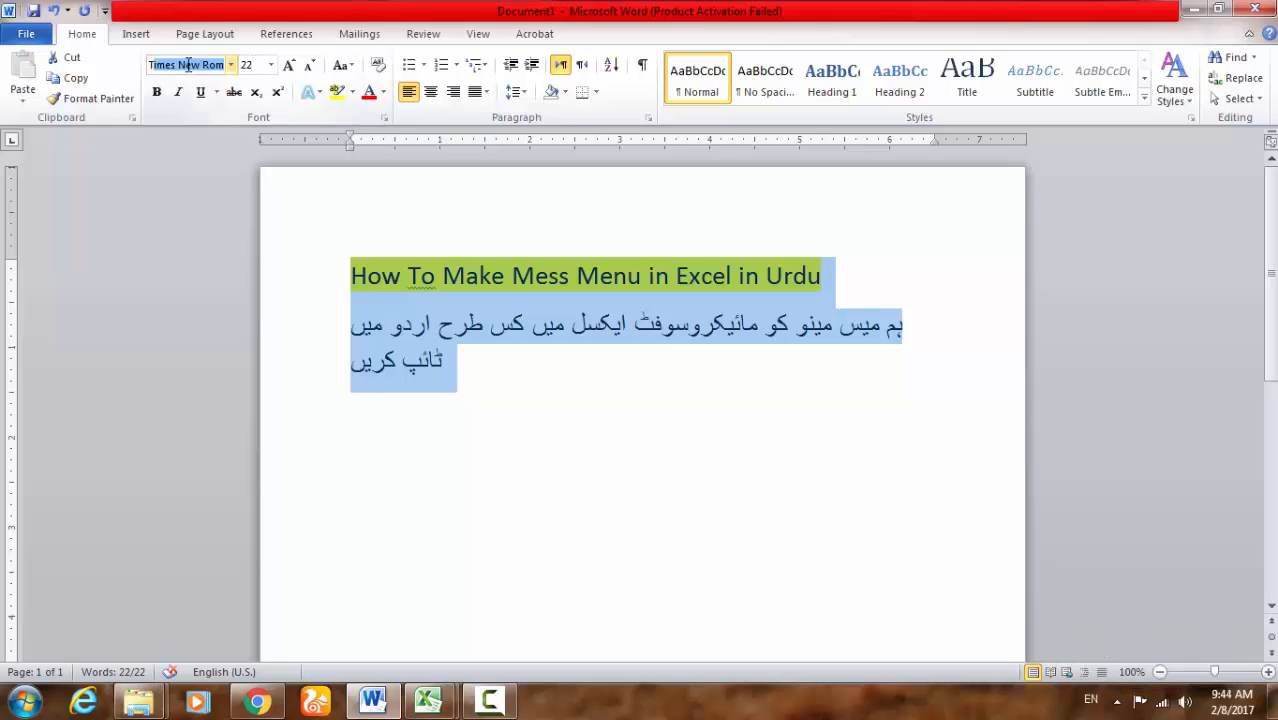
{"action": "key", "text": "Return"}
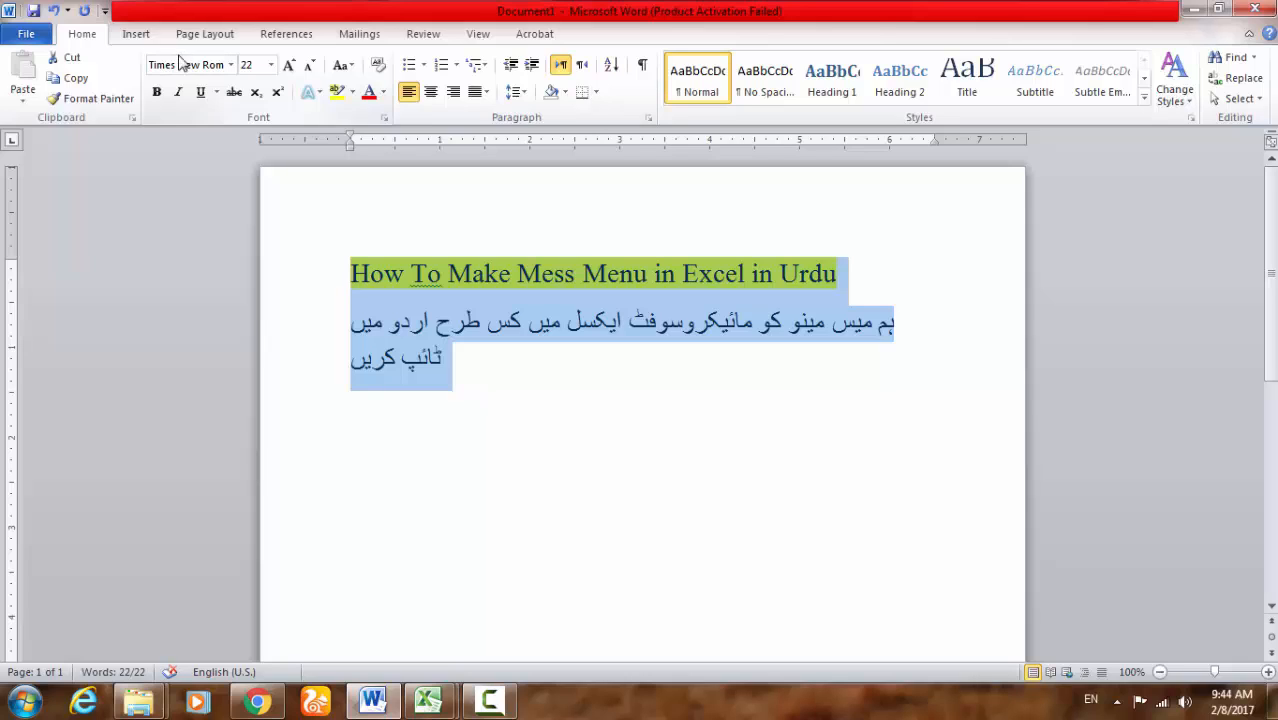
Step: Set the font of the title and the Urdu sentence to Jameel Noori
{"action": "left_click", "coordinate": [193, 64]}
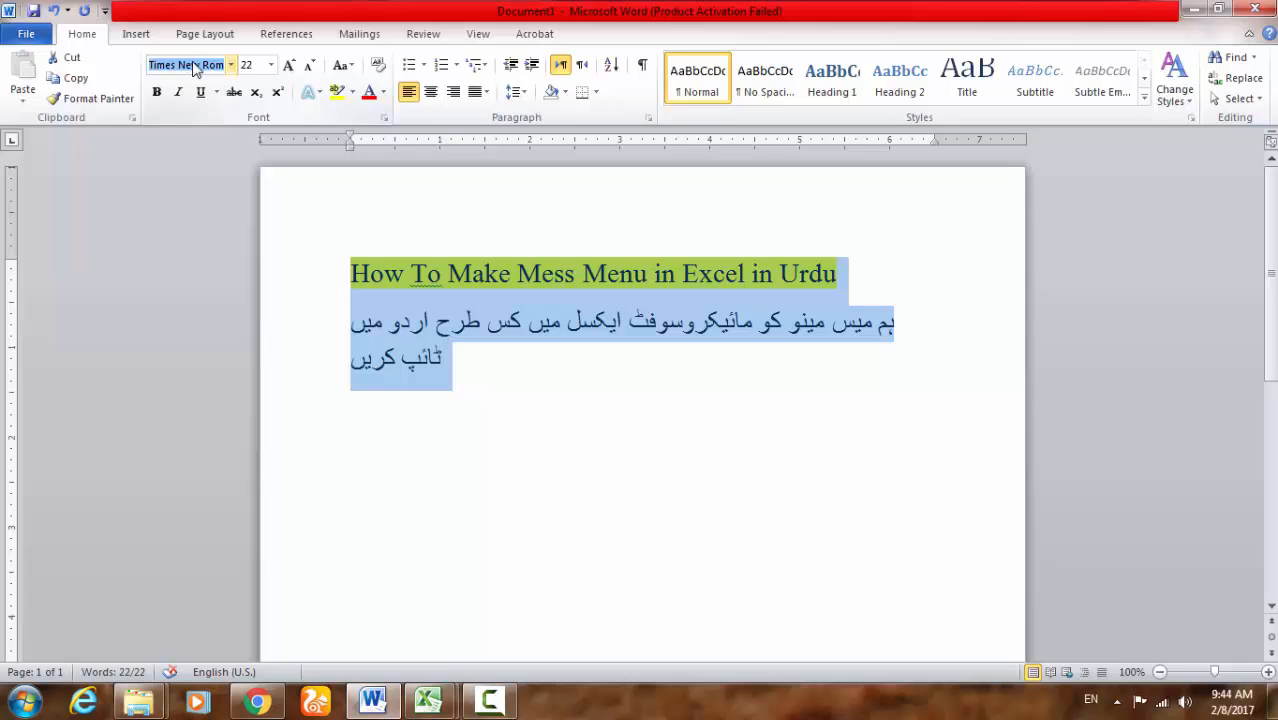
{"action": "type", "text": "j"}
{"action": "key", "text": "Return"}
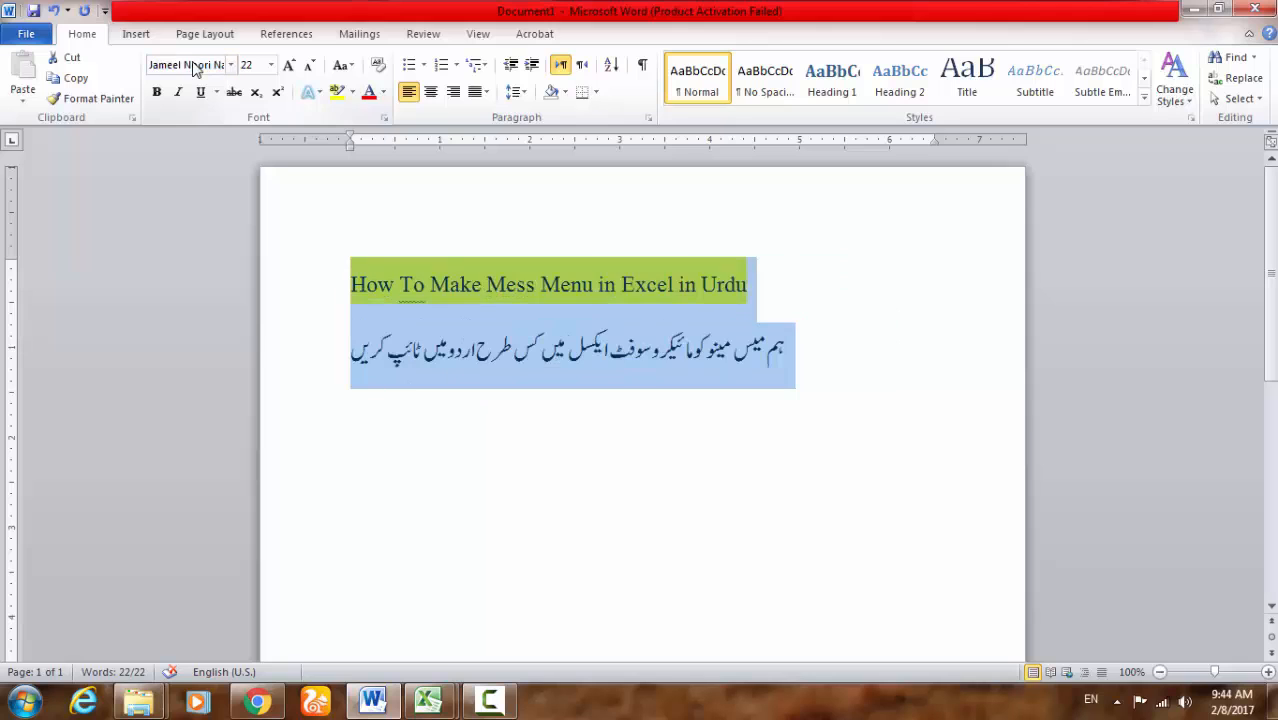
{"action": "left_click", "coordinate": [762, 391]}
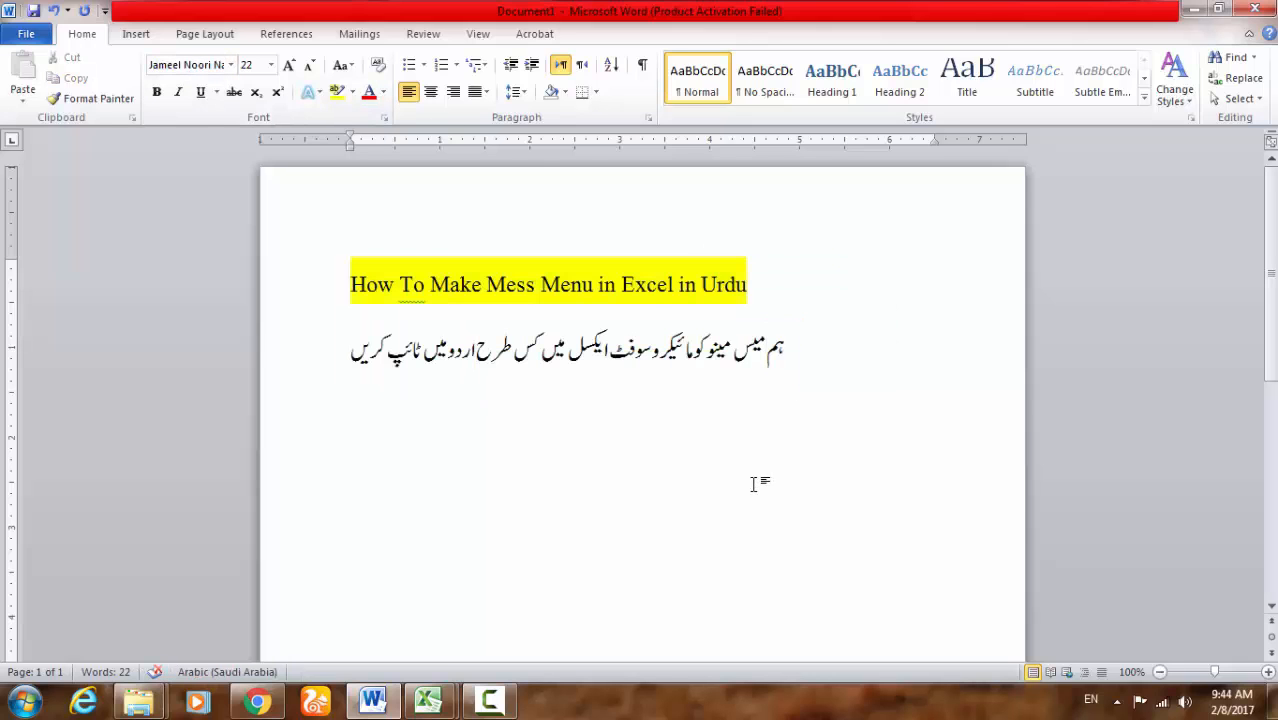
Step: Switch to the Excel workbook "Mess Menu for Examiners.xlsx" and select cell O3 on Sheet1
{"action": "mouse_move", "coordinate": [429, 700]}
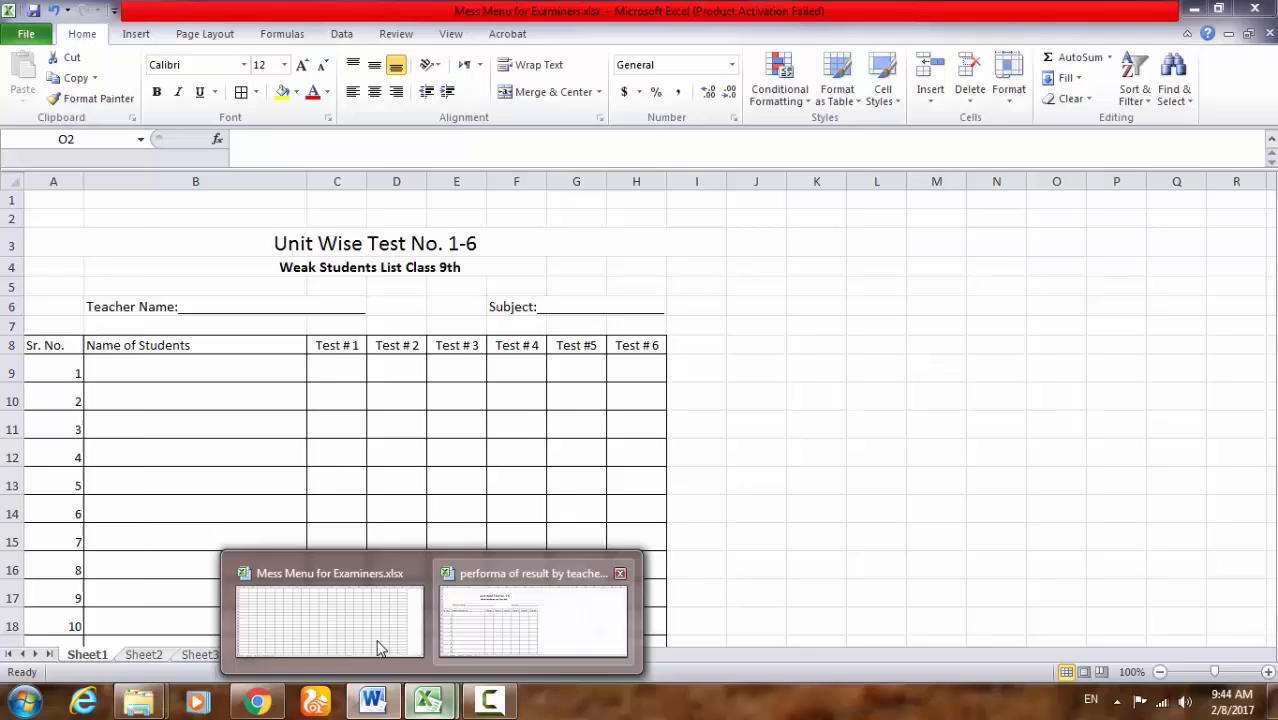
{"action": "left_click", "coordinate": [379, 648]}
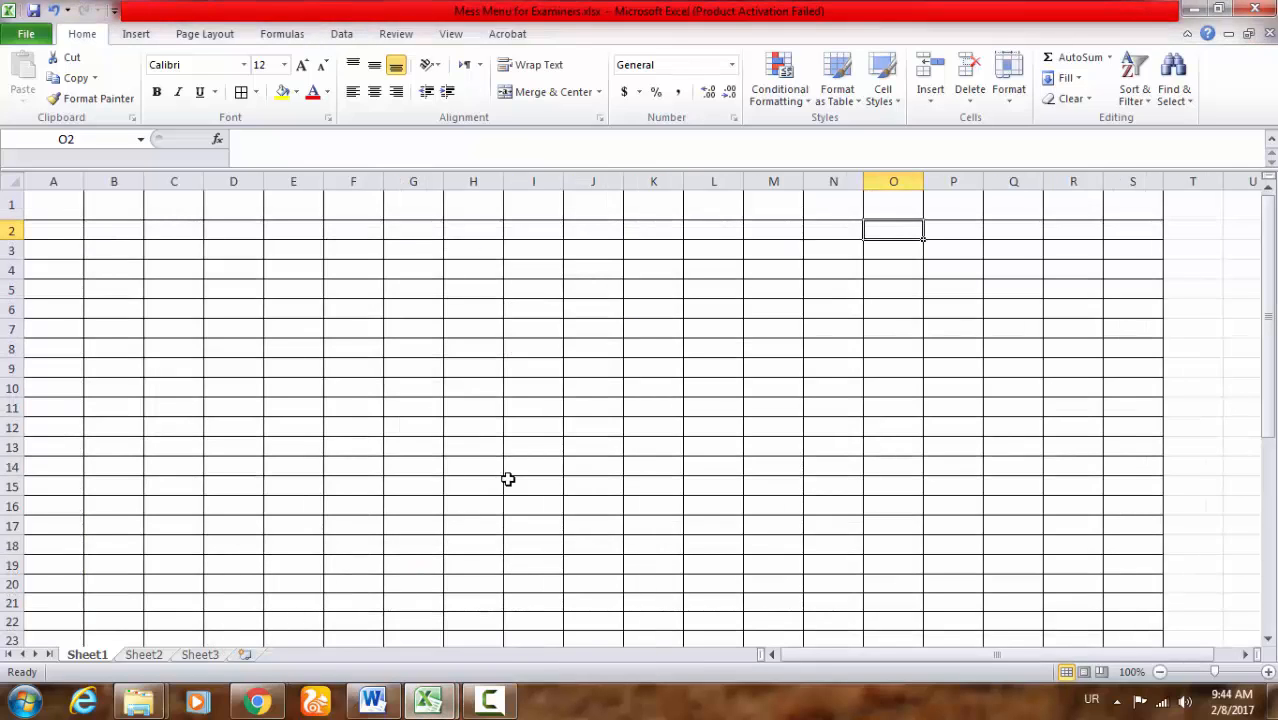
{"action": "left_click", "coordinate": [901, 266]}
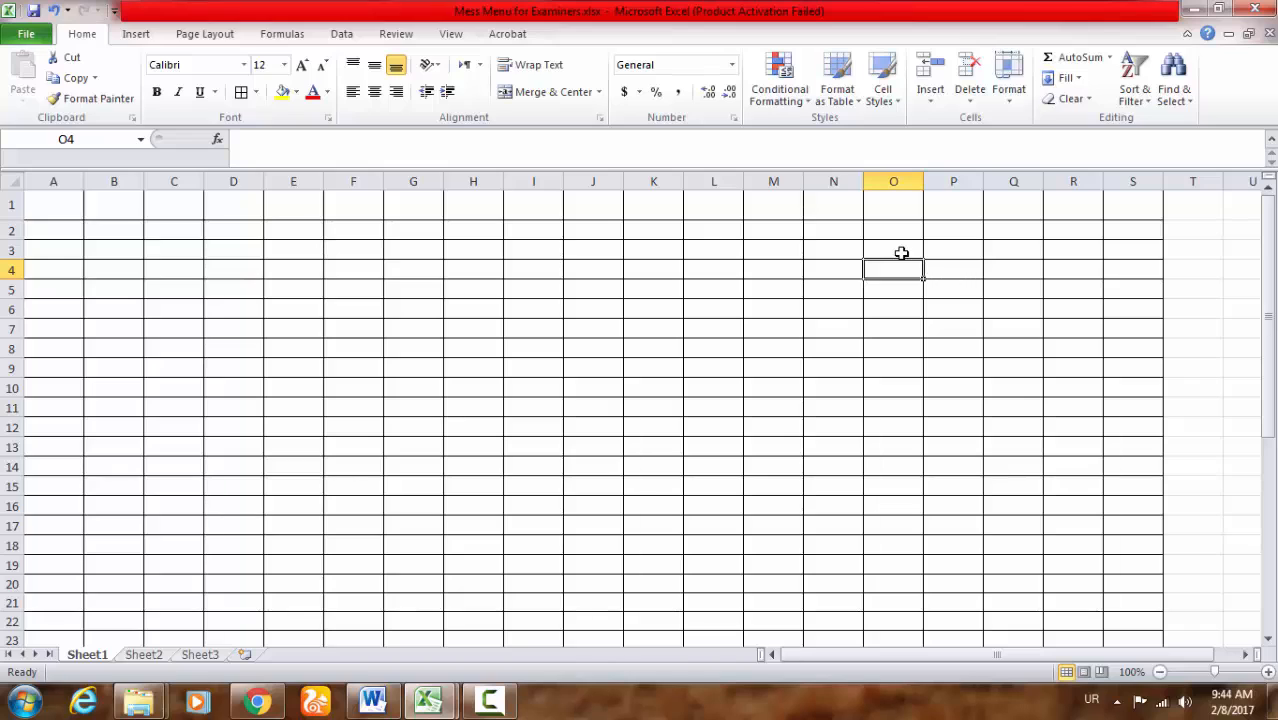
{"action": "left_click", "coordinate": [901, 253]}
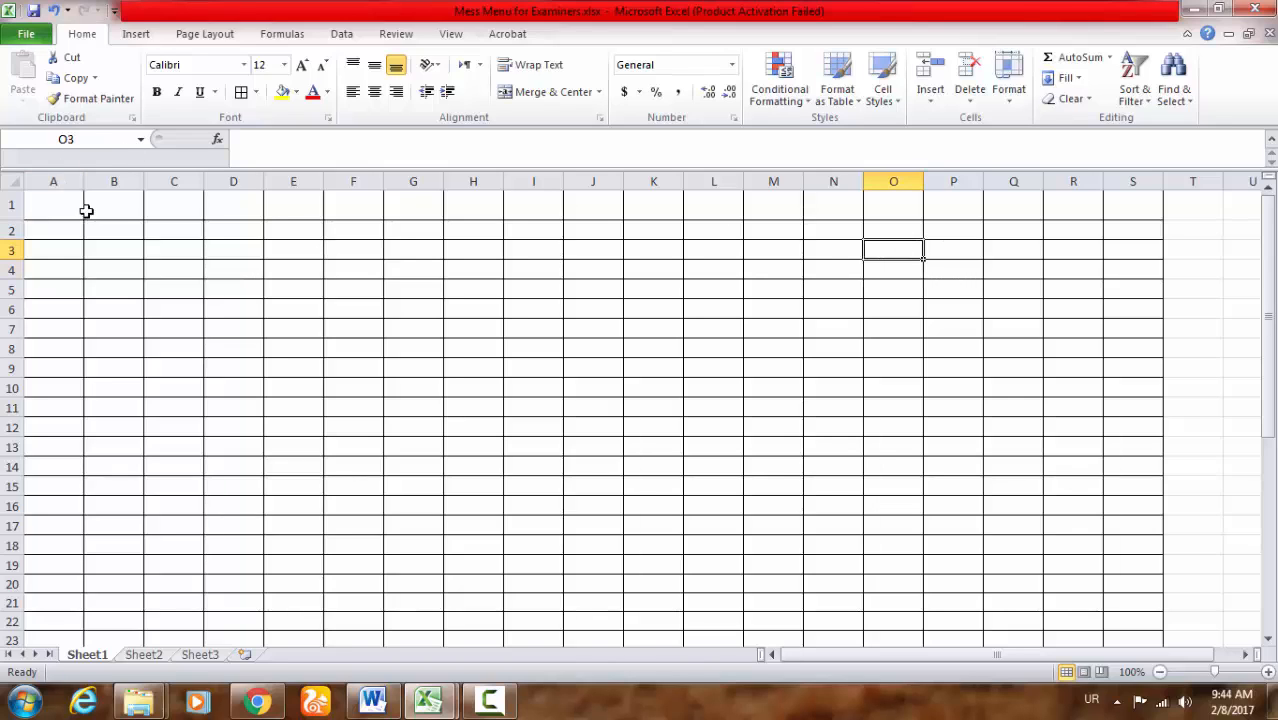
Step: Apply borders to the range A1:S43 on Sheet1
{"action": "left_click_drag", "start_coordinate": [44, 204], "coordinate": [1150, 616]}
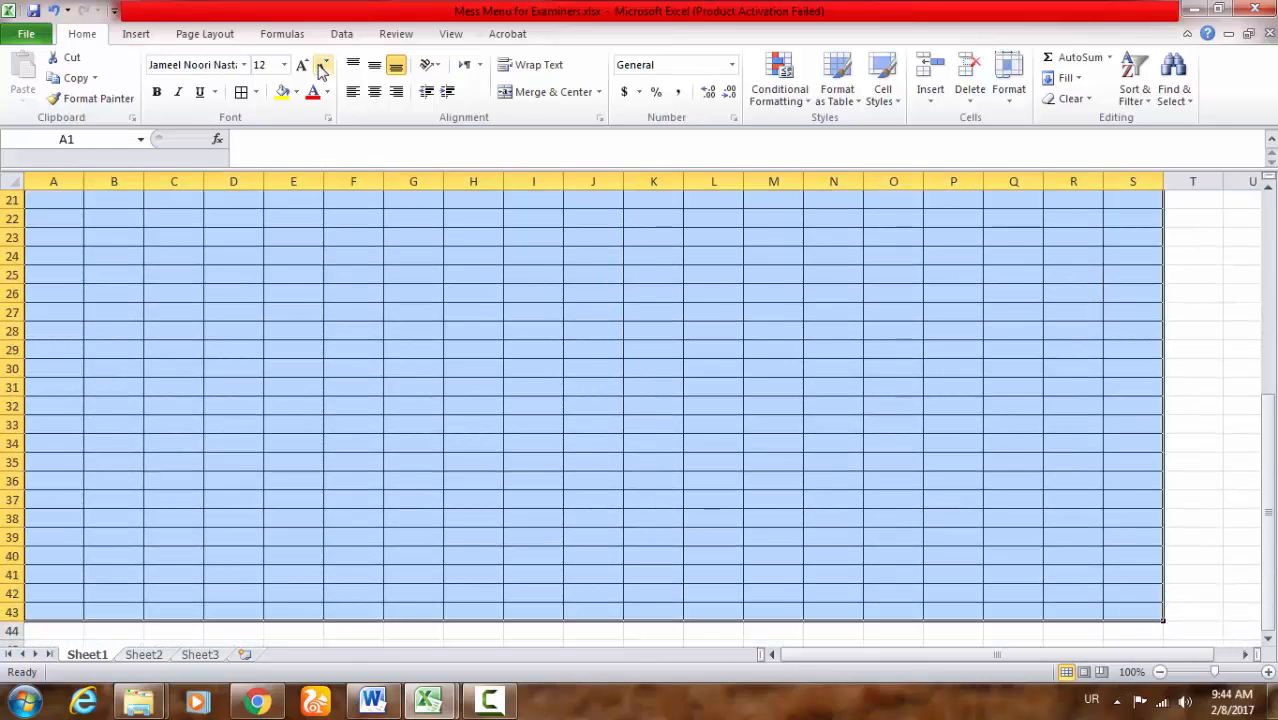
{"action": "left_click", "coordinate": [241, 91]}
{"action": "left_click", "coordinate": [876, 370]}
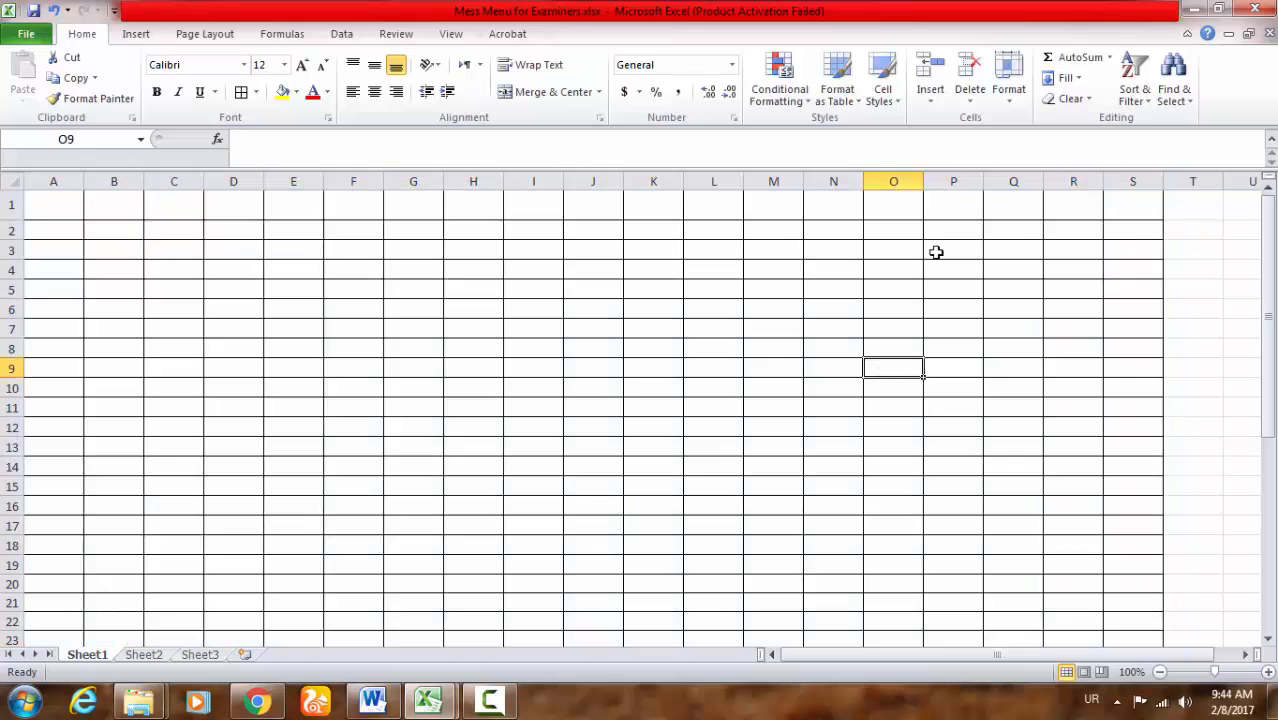
Step: Enter the Urdu heading "دن" in cell P3
{"action": "left_click", "coordinate": [956, 247]}
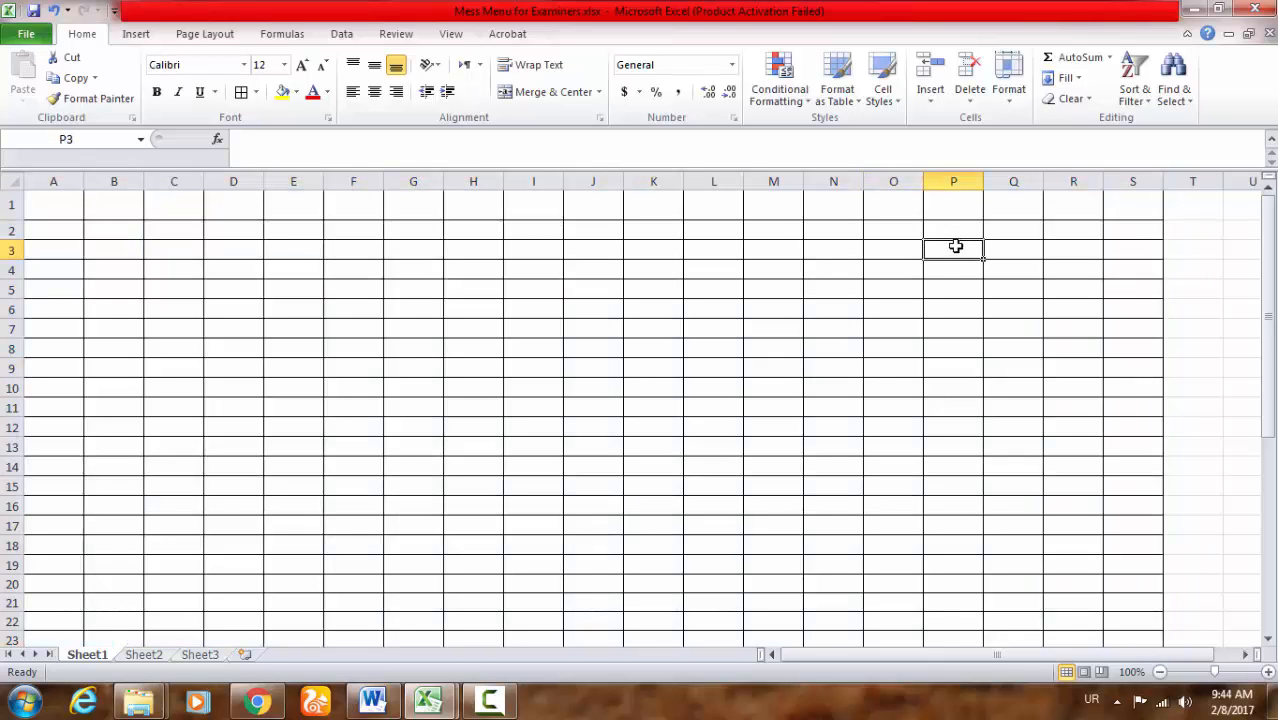
{"action": "type", "text": "دن"}
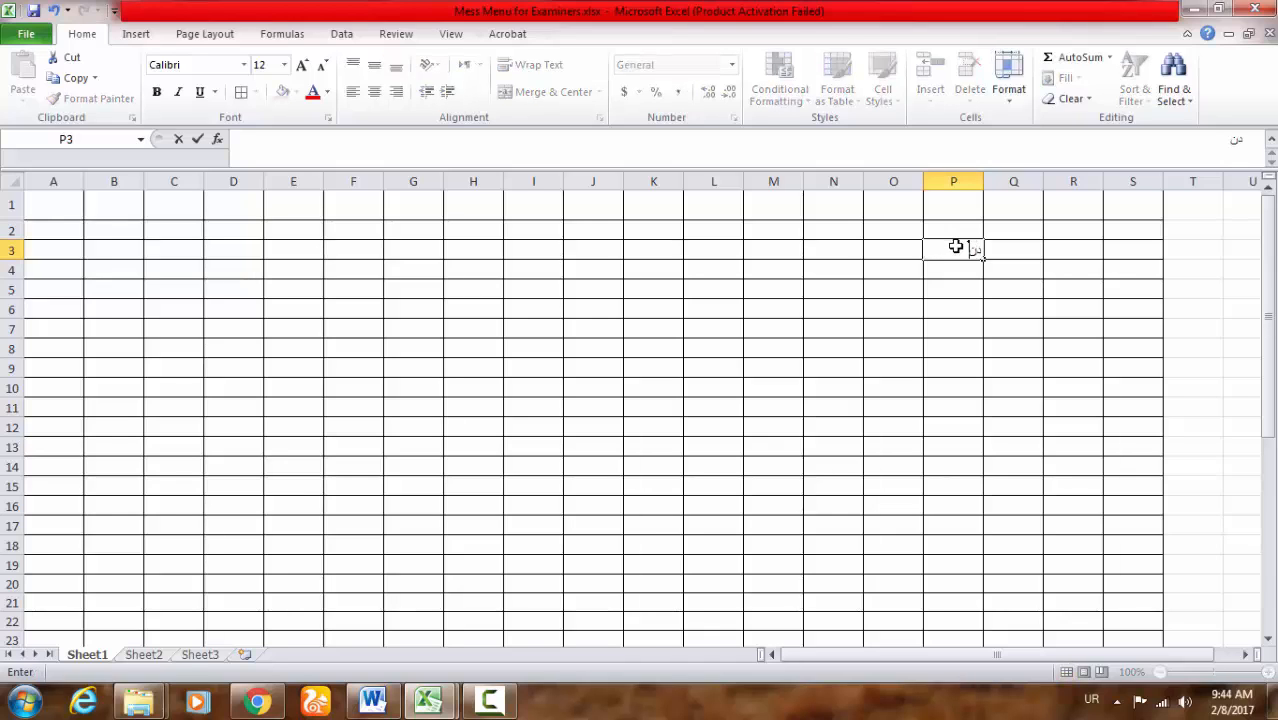
{"action": "left_click", "coordinate": [366, 326]}
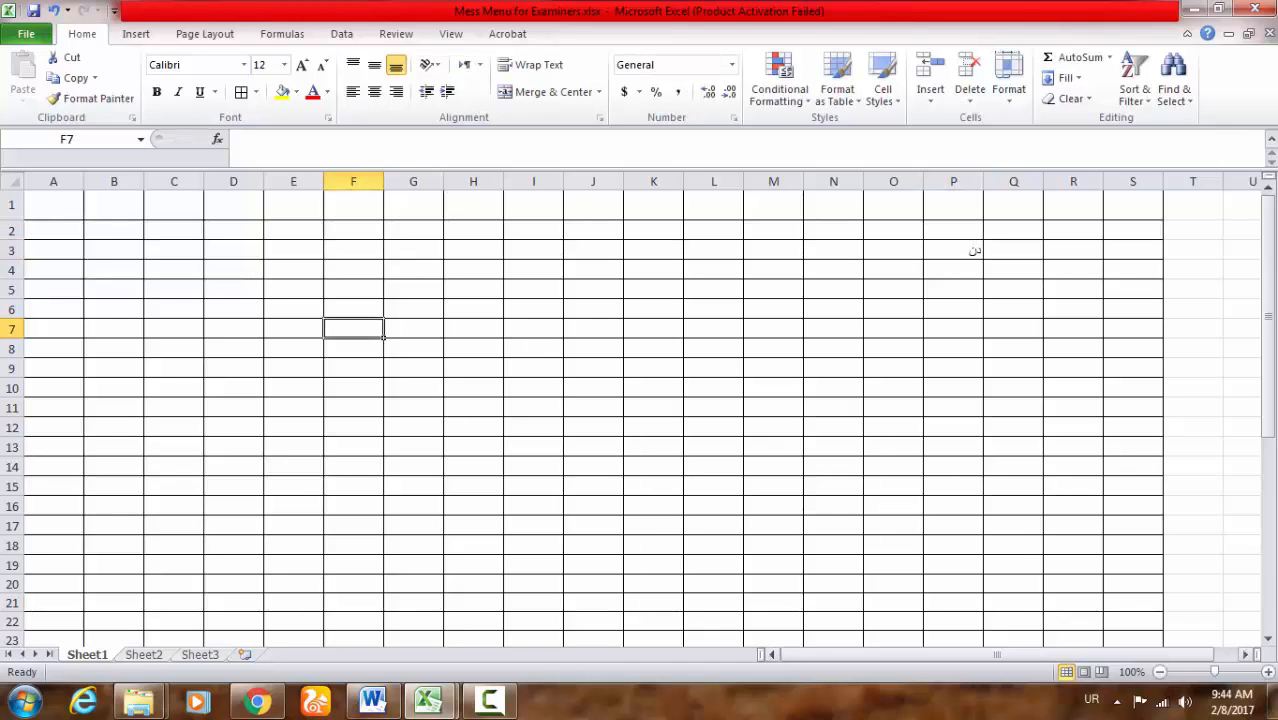
Step: Switch the keyboard input language to English and set the font of cell F7 to Jameel Noori
{"action": "left_click", "coordinate": [1091, 699]}
{"action": "left_click", "coordinate": [1107, 648]}
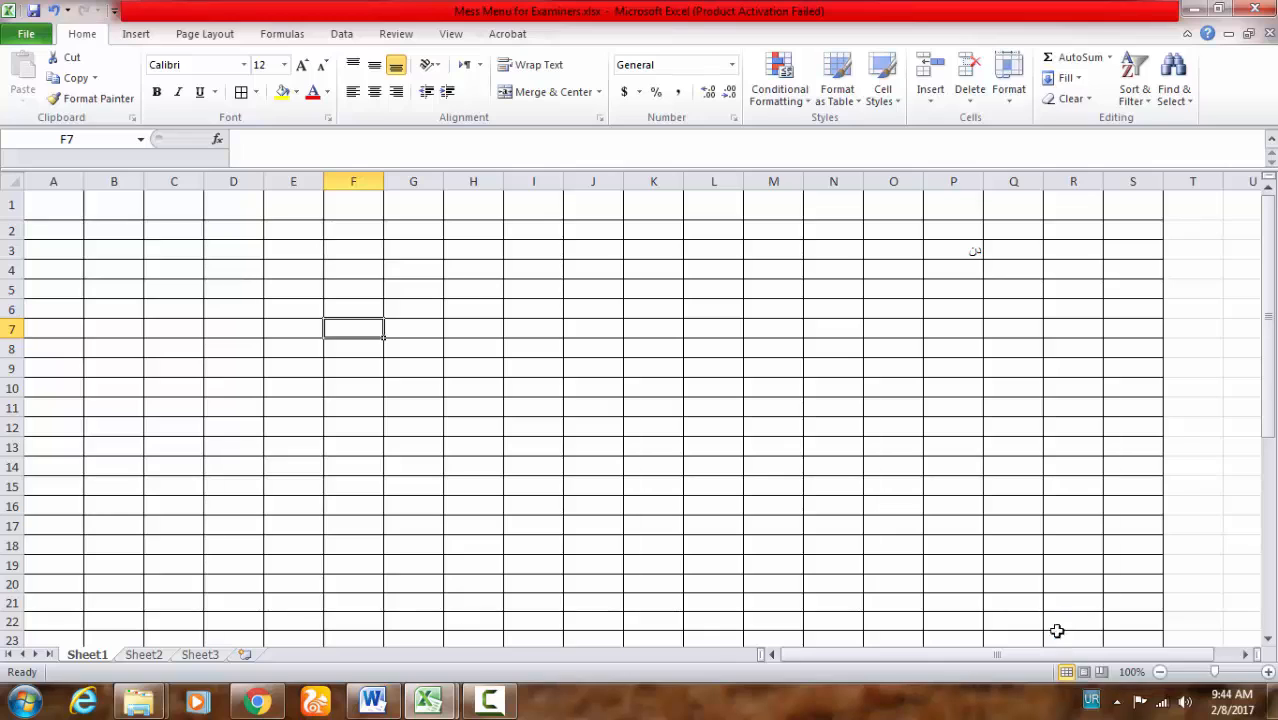
{"action": "left_click", "coordinate": [195, 67]}
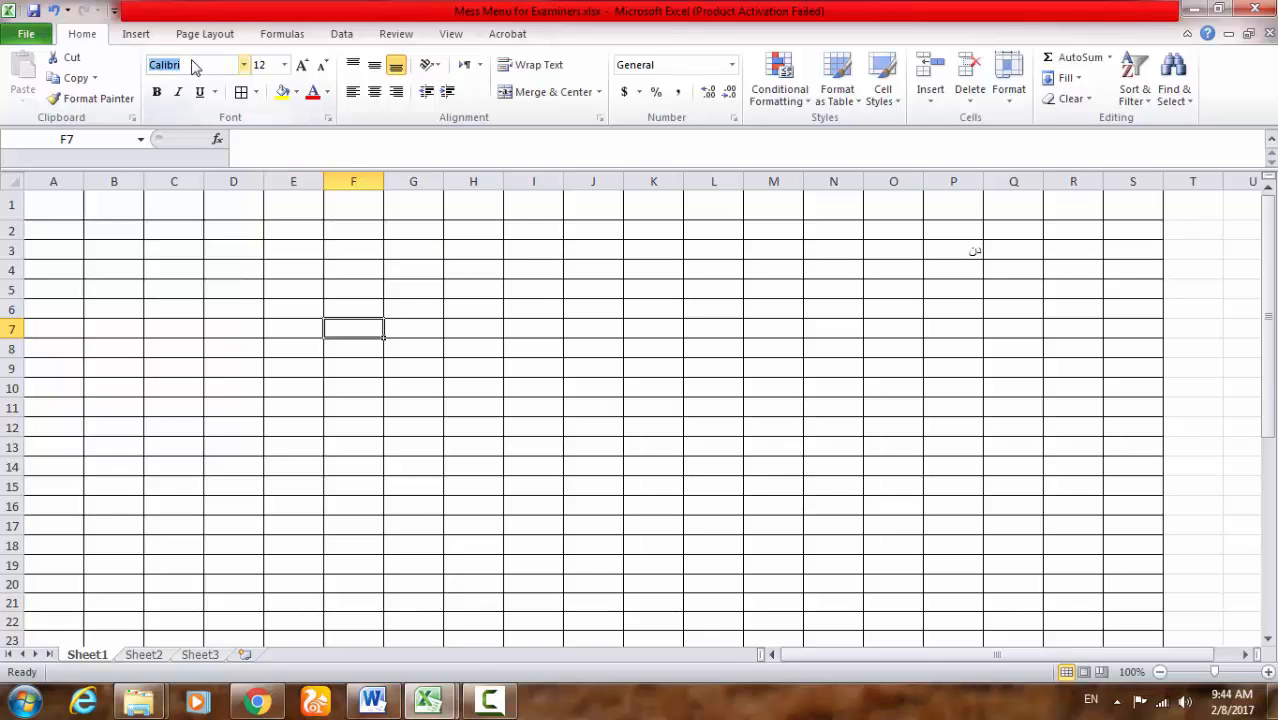
{"action": "type", "text": "Jameel Noori Nast"}
{"action": "key", "text": "Return"}
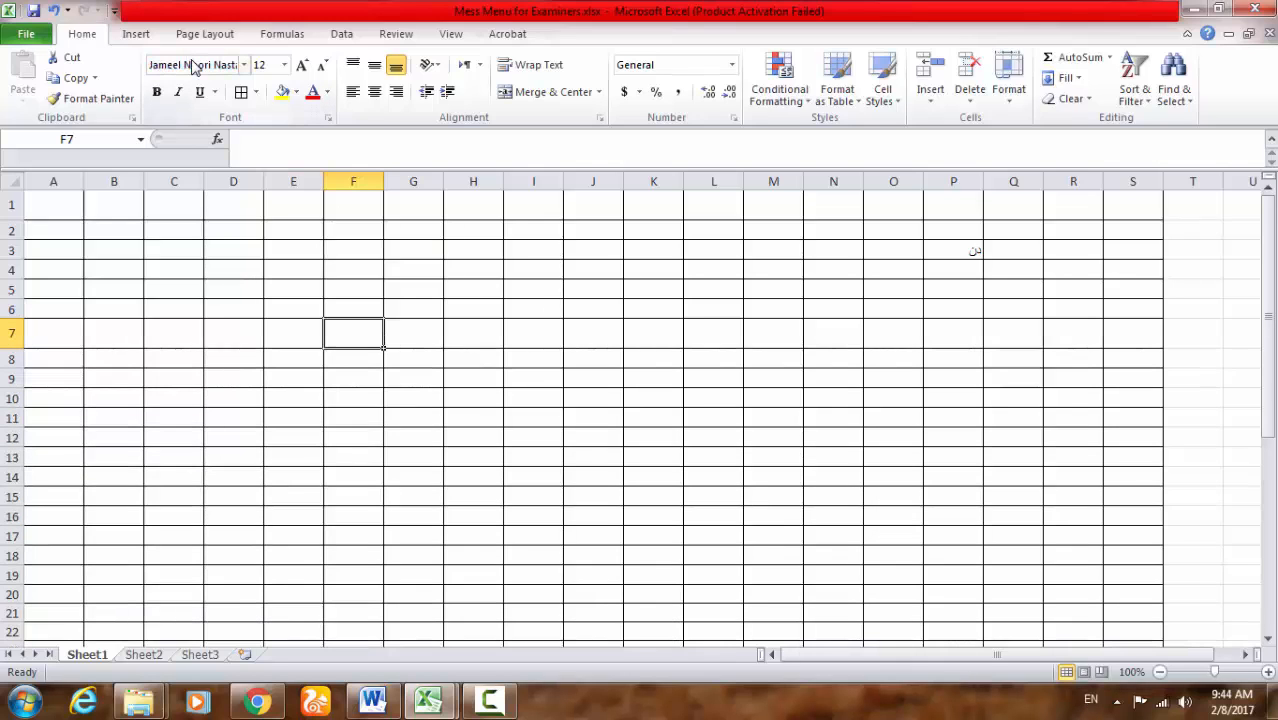
Step: Set the font of the heading in cell P3 to Jameel Noori
{"action": "left_click", "coordinate": [614, 325]}
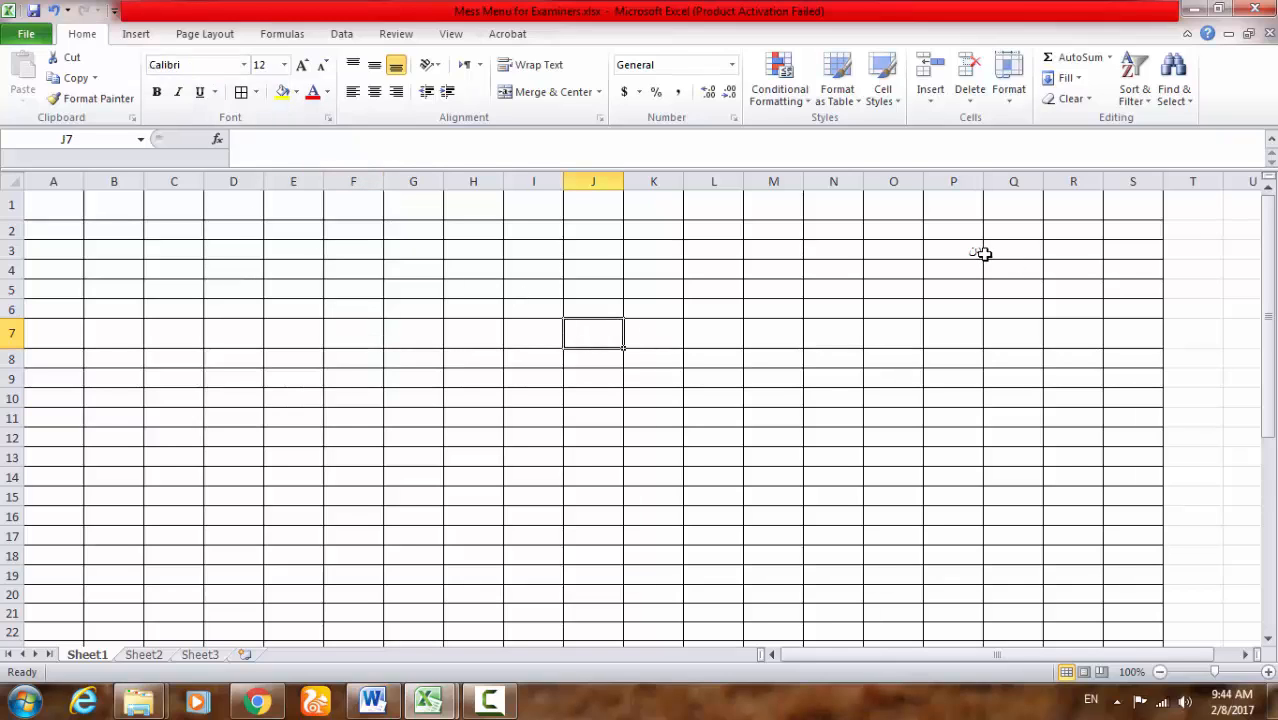
{"action": "left_click", "coordinate": [986, 253]}
{"action": "left_click", "coordinate": [971, 253]}
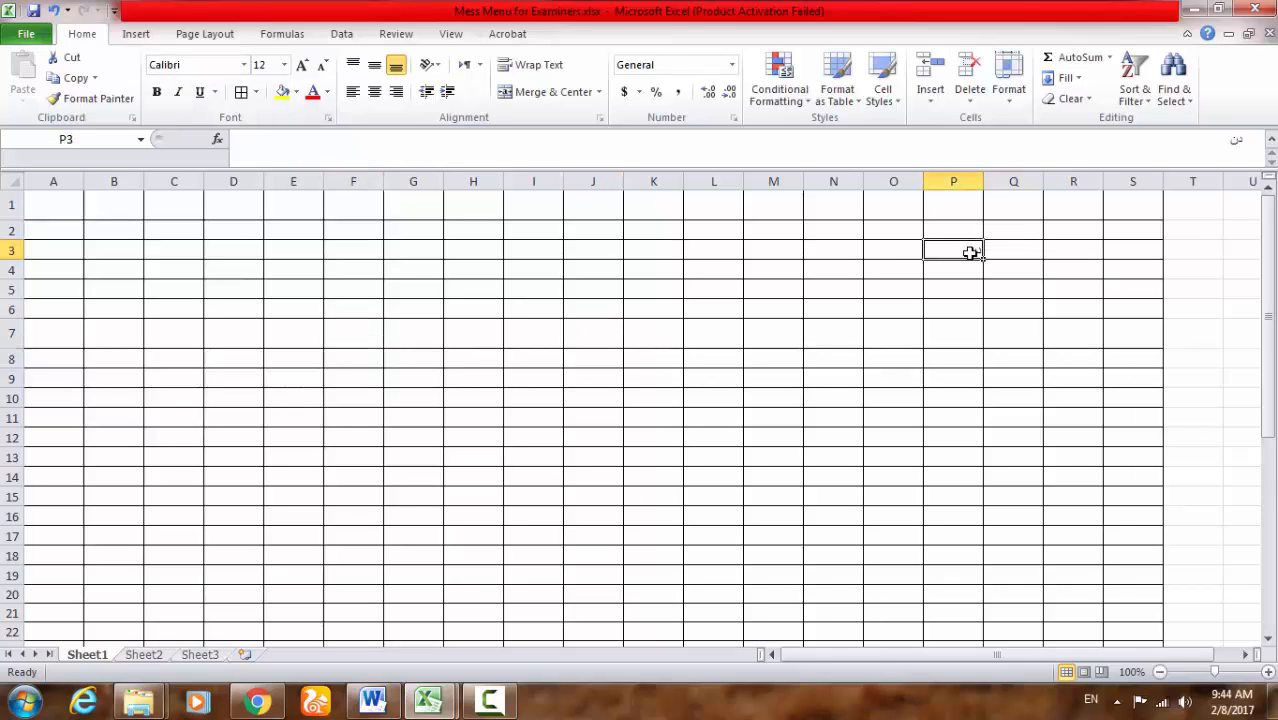
{"action": "left_click", "coordinate": [193, 67]}
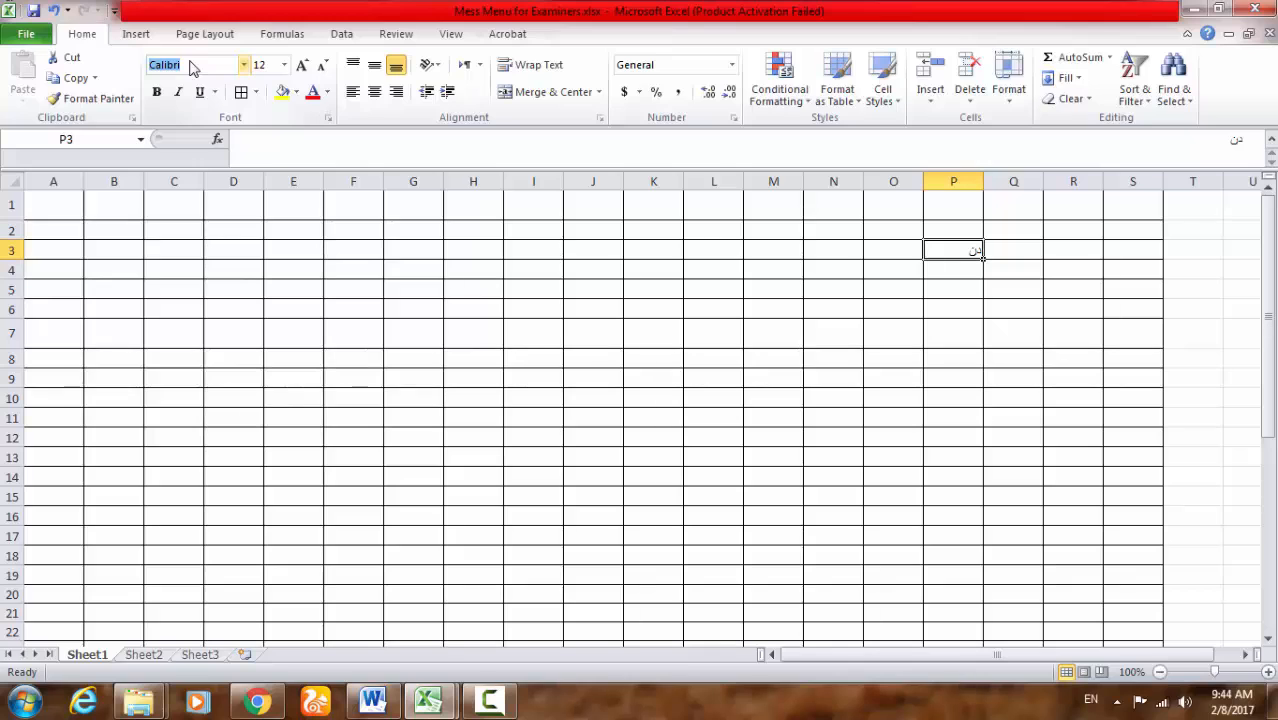
{"action": "type", "text": "Jameel Noori Nast"}
{"action": "key", "text": "Return"}
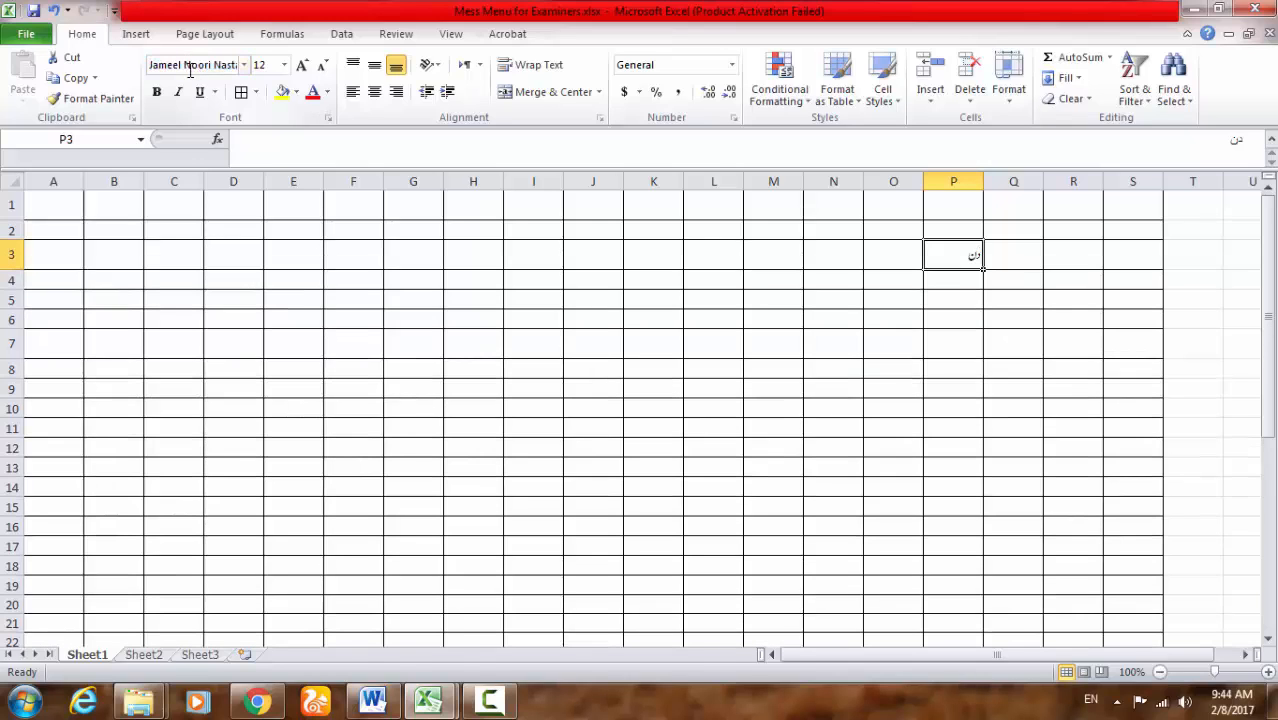
{"action": "left_click", "coordinate": [904, 258]}
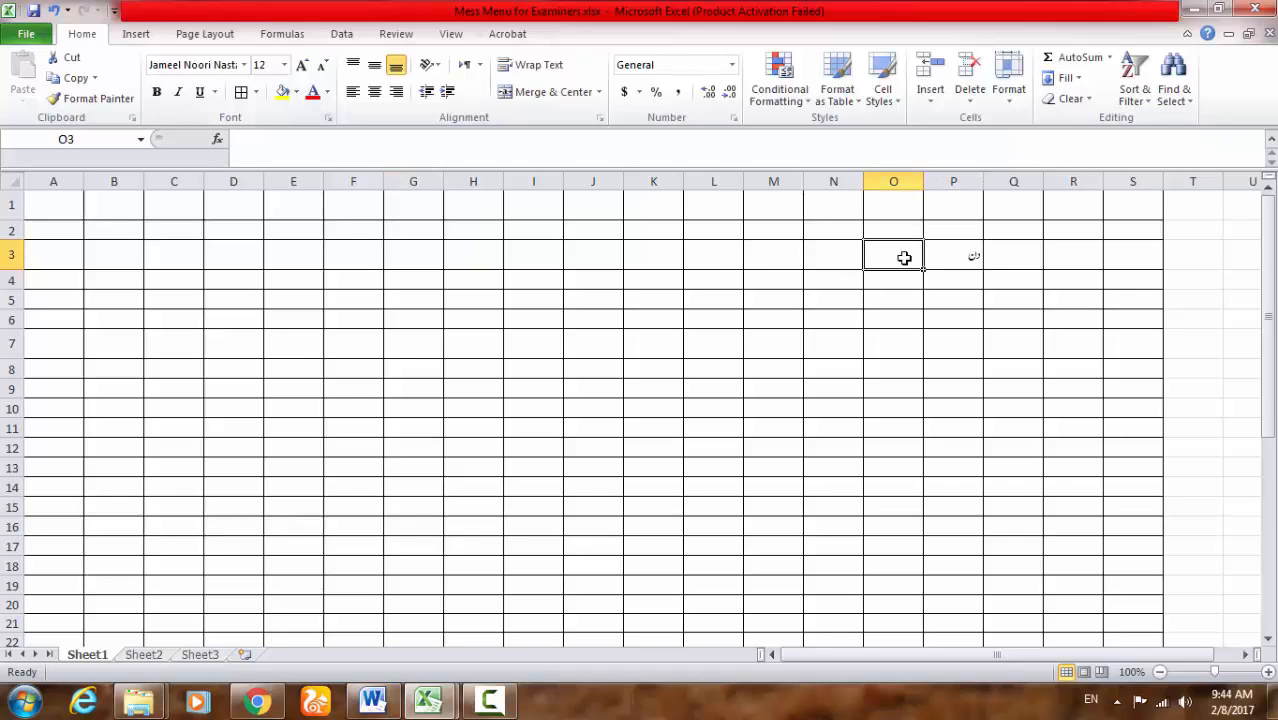
{"action": "type", "text": "S"}
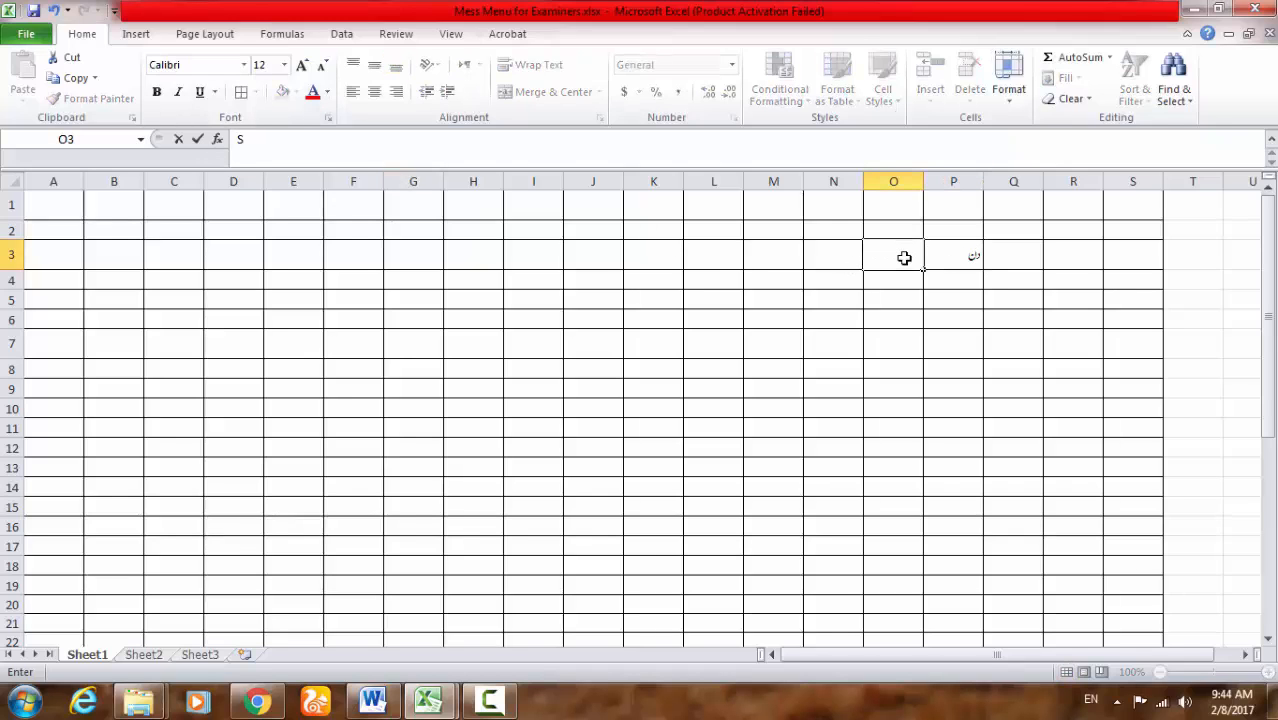
{"action": "left_click", "coordinate": [1090, 700]}
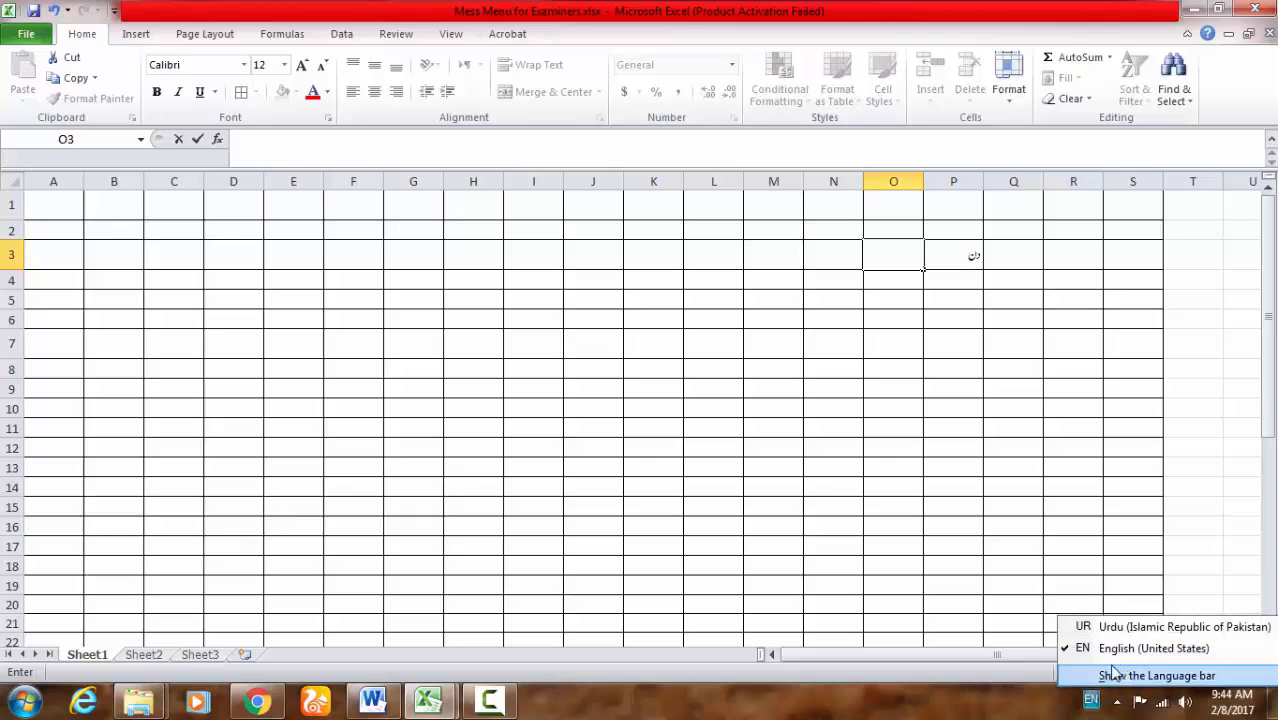
{"action": "left_click", "coordinate": [1127, 628]}
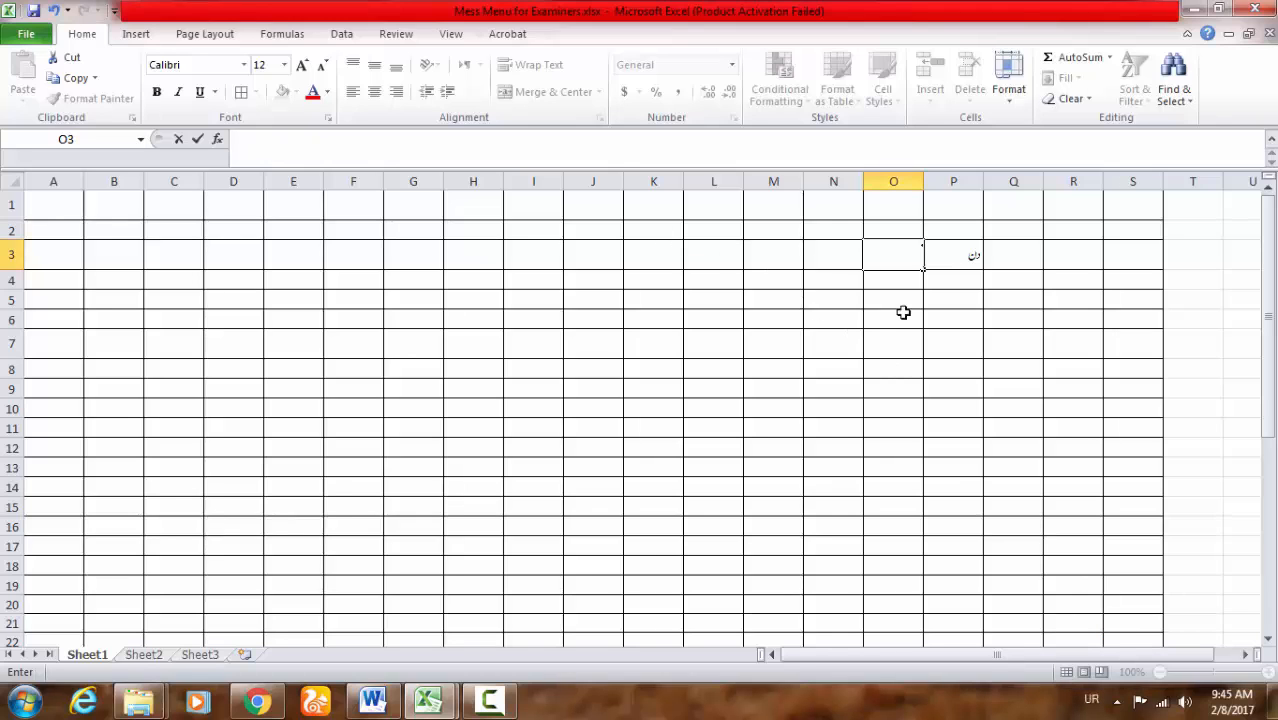
{"action": "left_click", "coordinate": [1091, 699]}
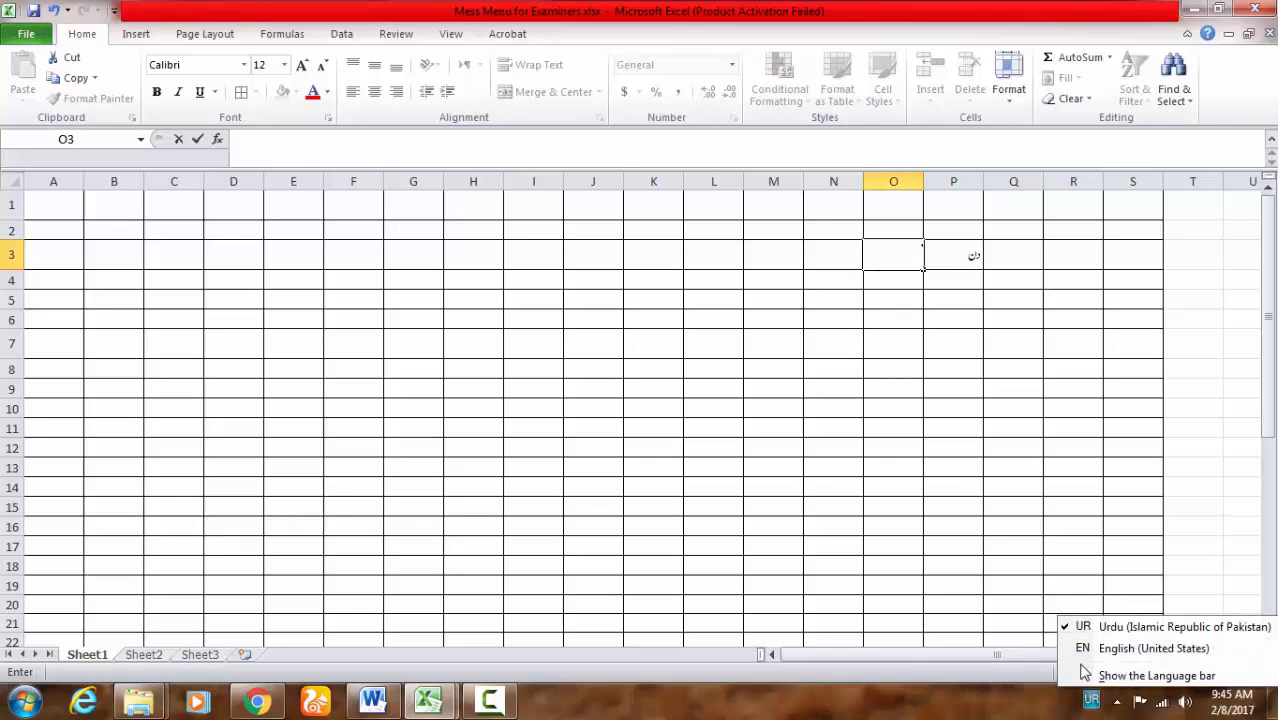
{"action": "left_click", "coordinate": [1110, 647]}
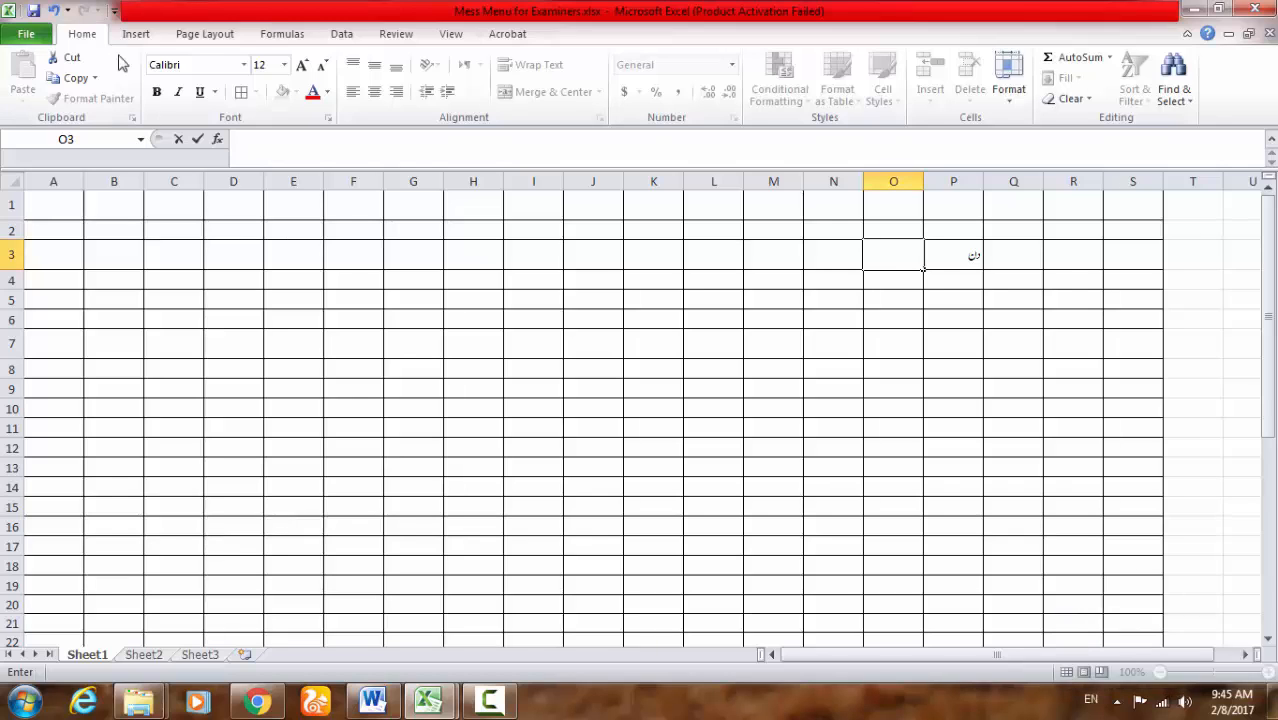
{"action": "left_click", "coordinate": [208, 68]}
{"action": "type", "text": "Jameel Noori Nast"}
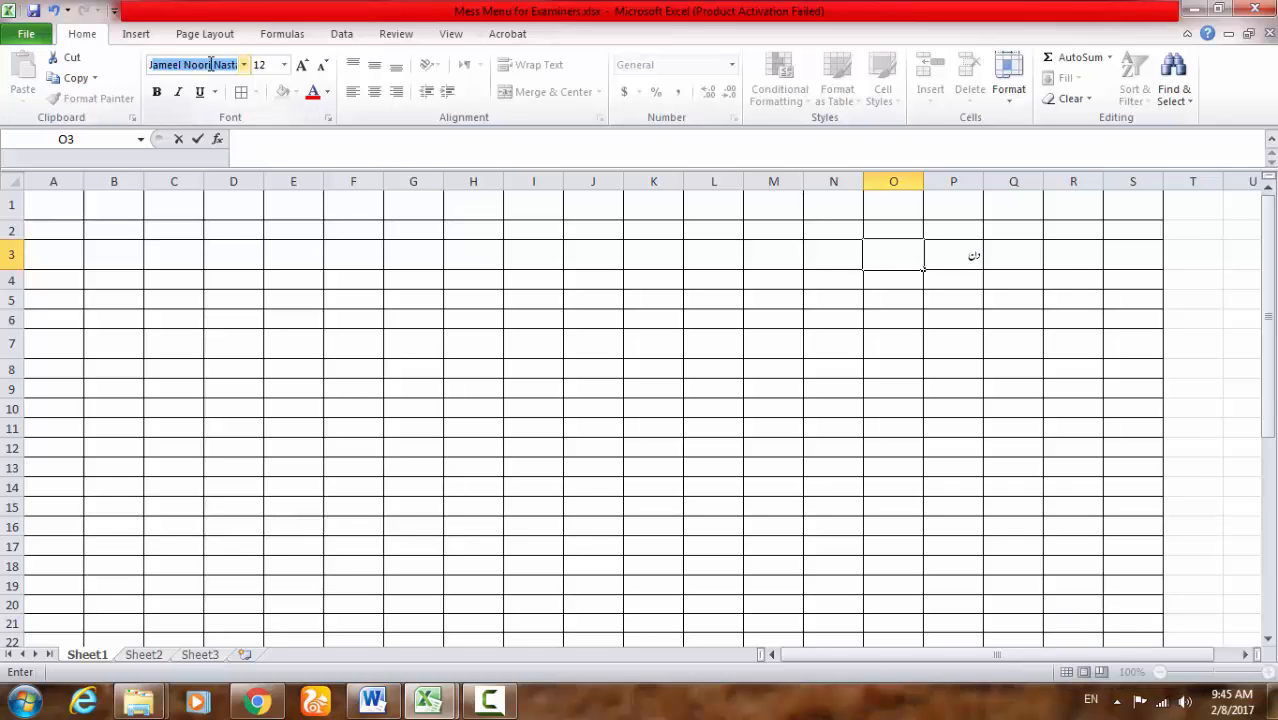
{"action": "key", "text": "Return"}
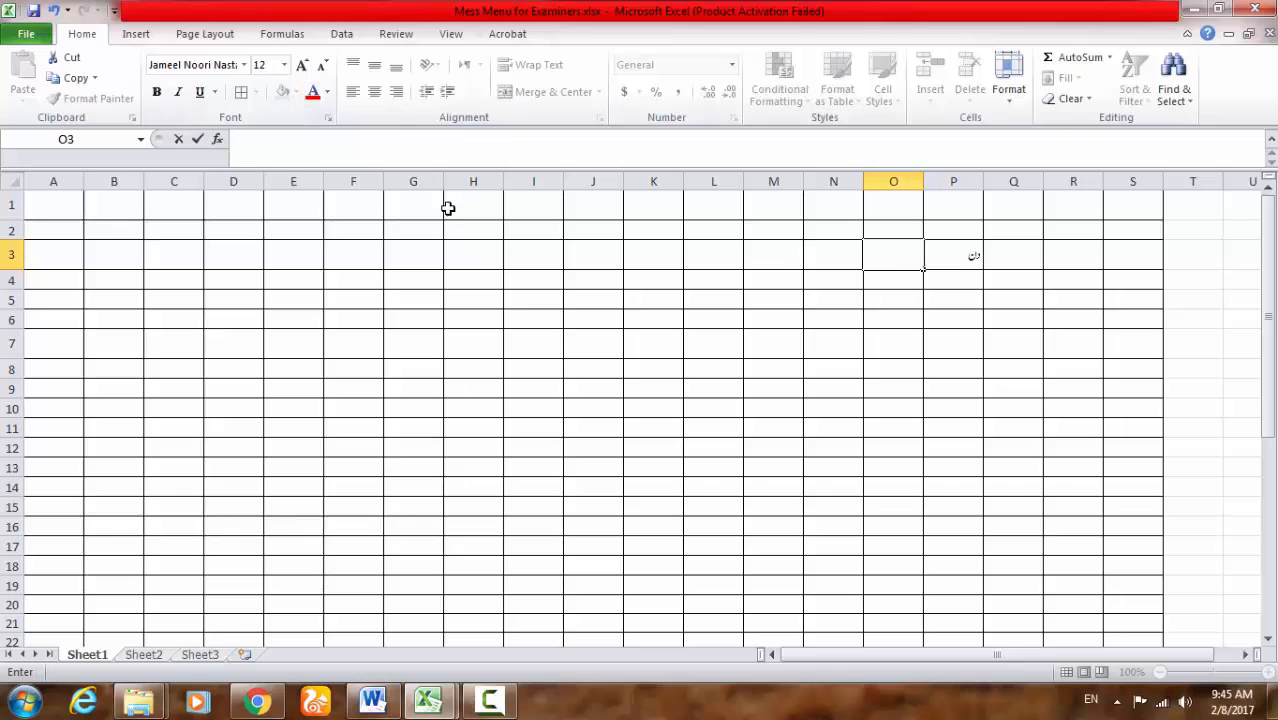
{"action": "left_click", "coordinate": [431, 322]}
{"action": "left_click", "coordinate": [393, 93]}
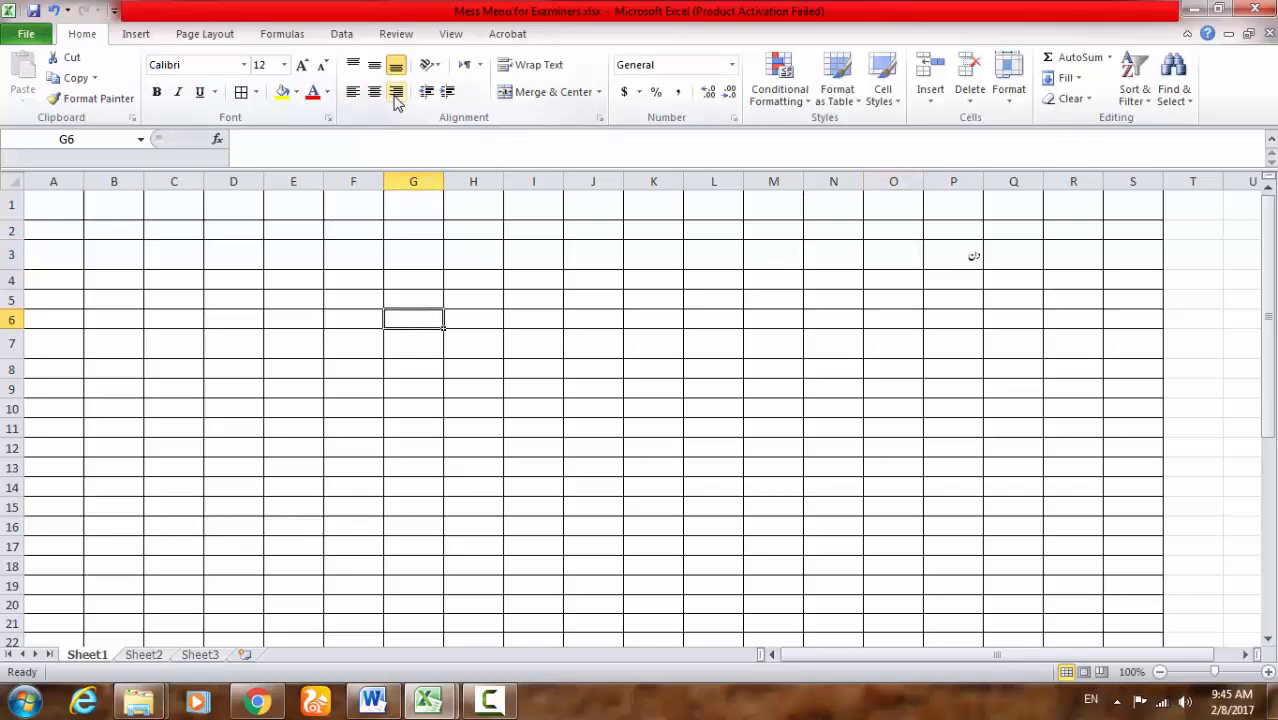
Step: Set the font of the empty cell O3 to Jameel Noori
{"action": "left_click", "coordinate": [884, 336]}
{"action": "left_click", "coordinate": [893, 257]}
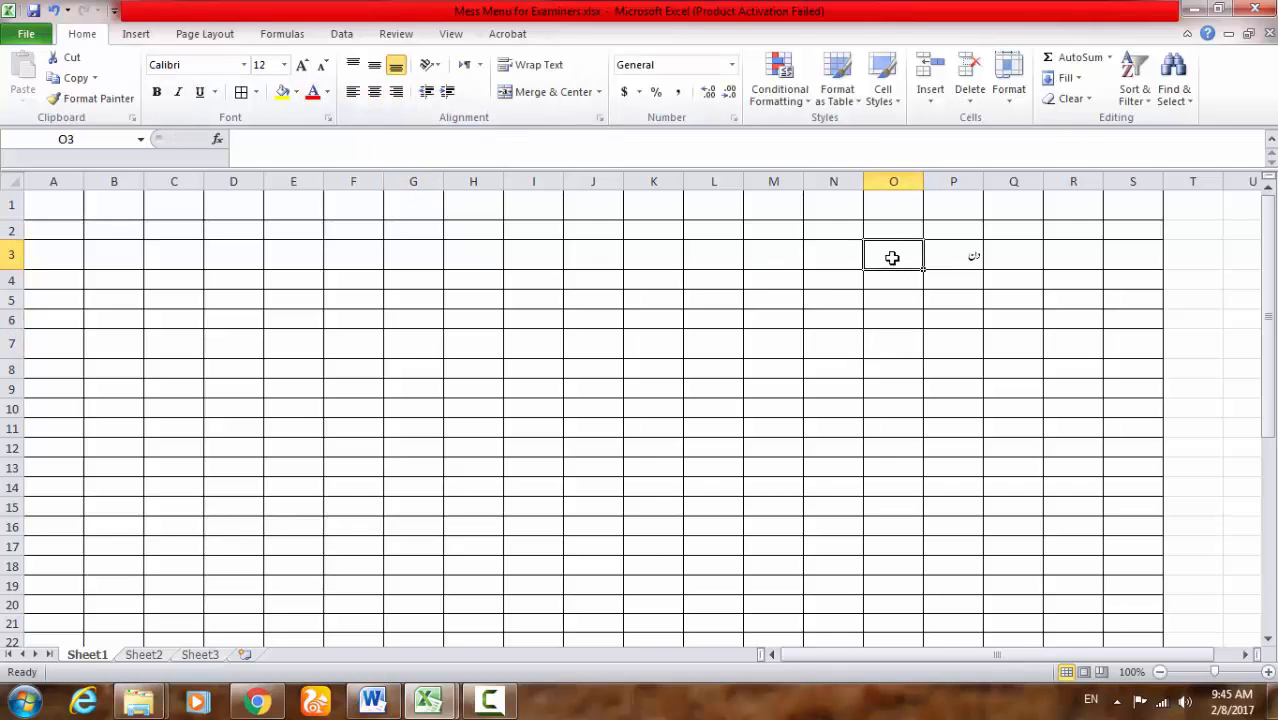
{"action": "left_click", "coordinate": [158, 66]}
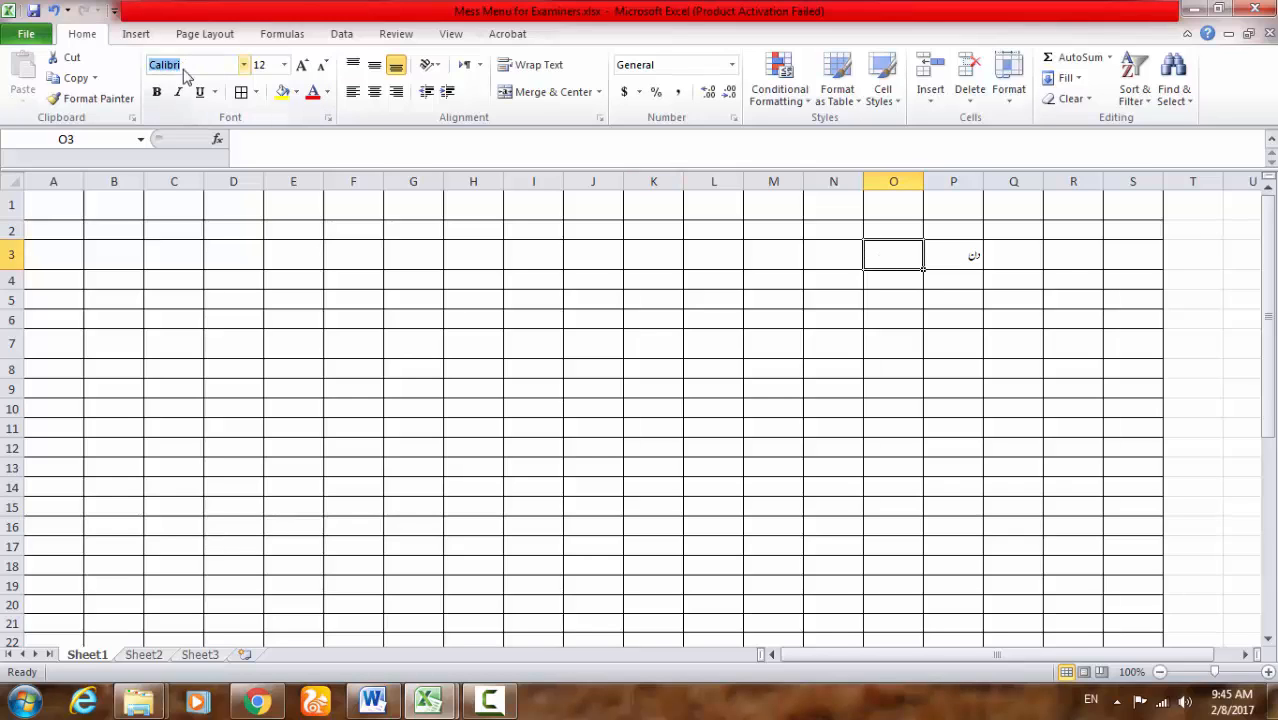
{"action": "type", "text": "Jameel Noori Nast"}
{"action": "key", "text": "Return"}
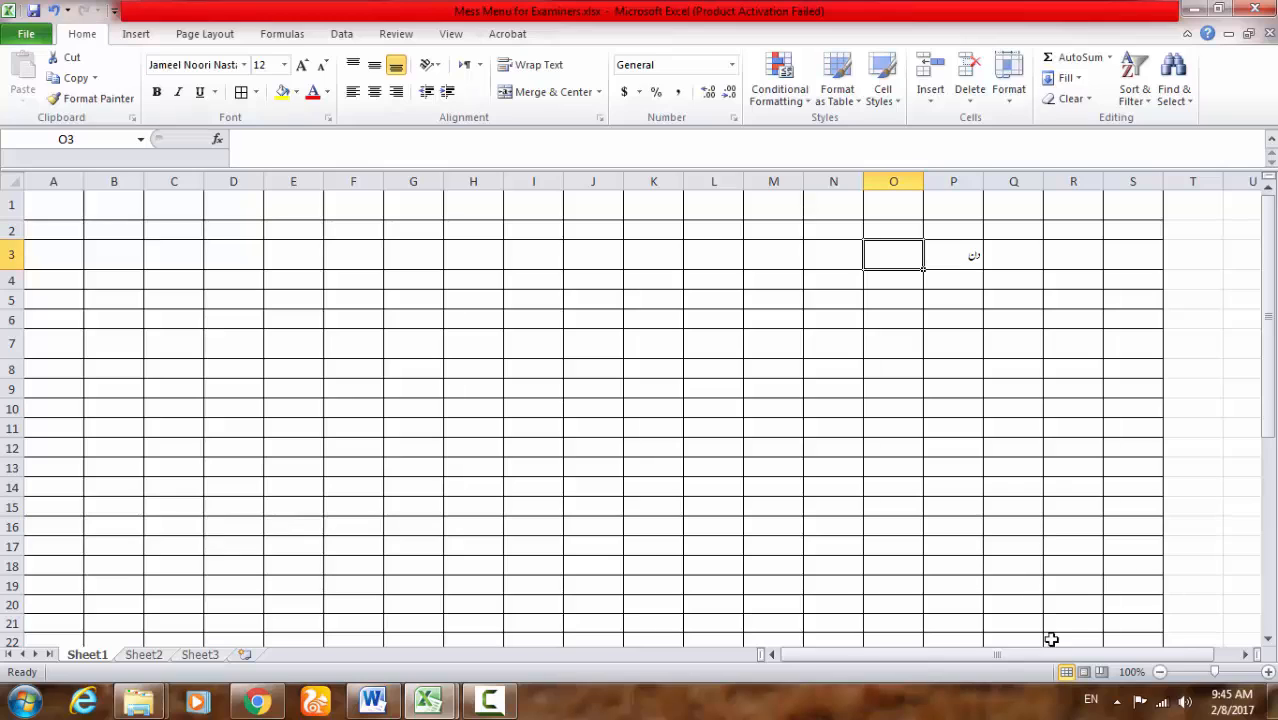
Step: Switch the keyboard input language to Urdu and enter the heading "صبح کا ناشتہ" in cell O3
{"action": "left_click", "coordinate": [1091, 699]}
{"action": "left_click", "coordinate": [1085, 626]}
{"action": "type", "text": "ص"}
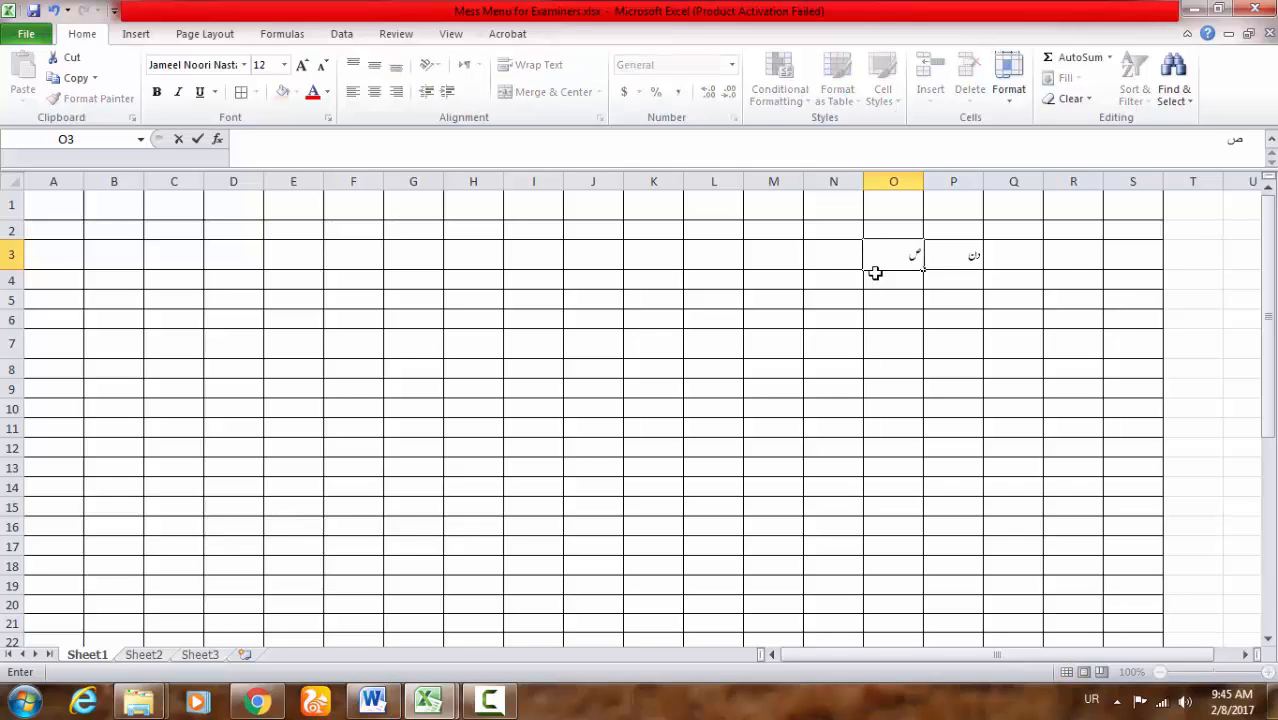
{"action": "type", "text": "بح کا ناشتہ"}
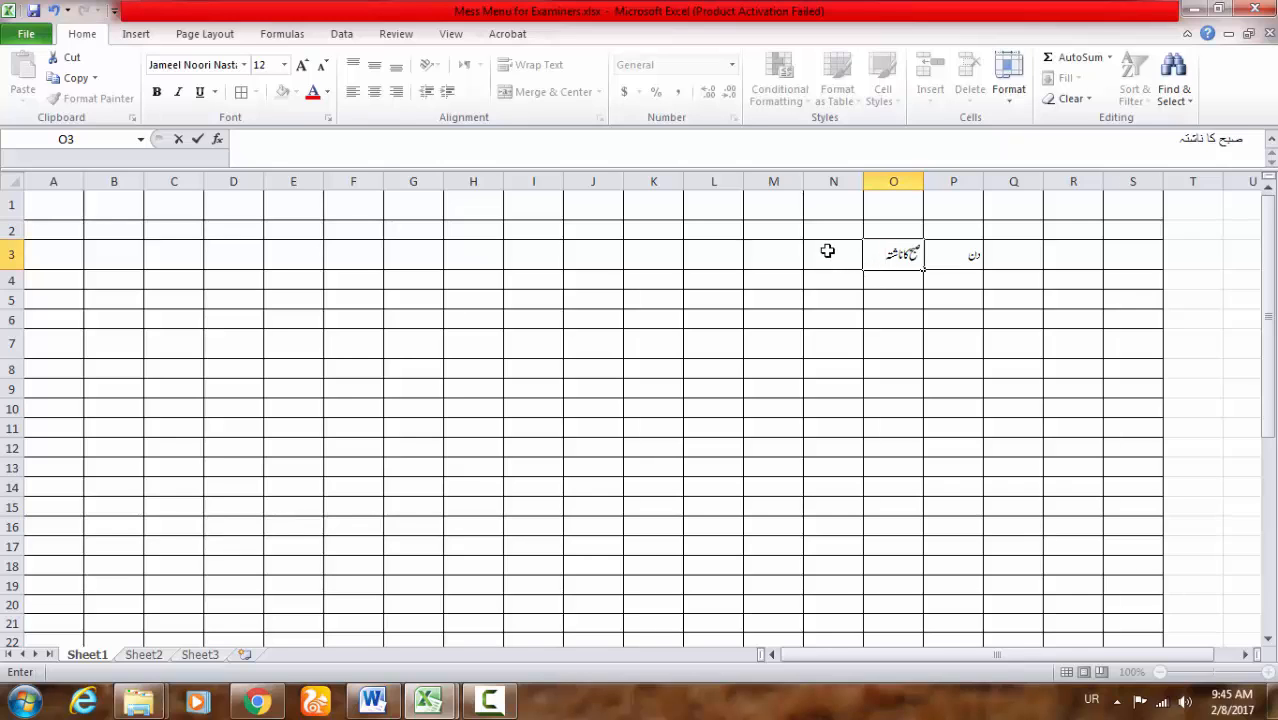
Step: Enter the Urdu heading "ایکسٹرا" in cell N3
{"action": "left_click", "coordinate": [851, 257]}
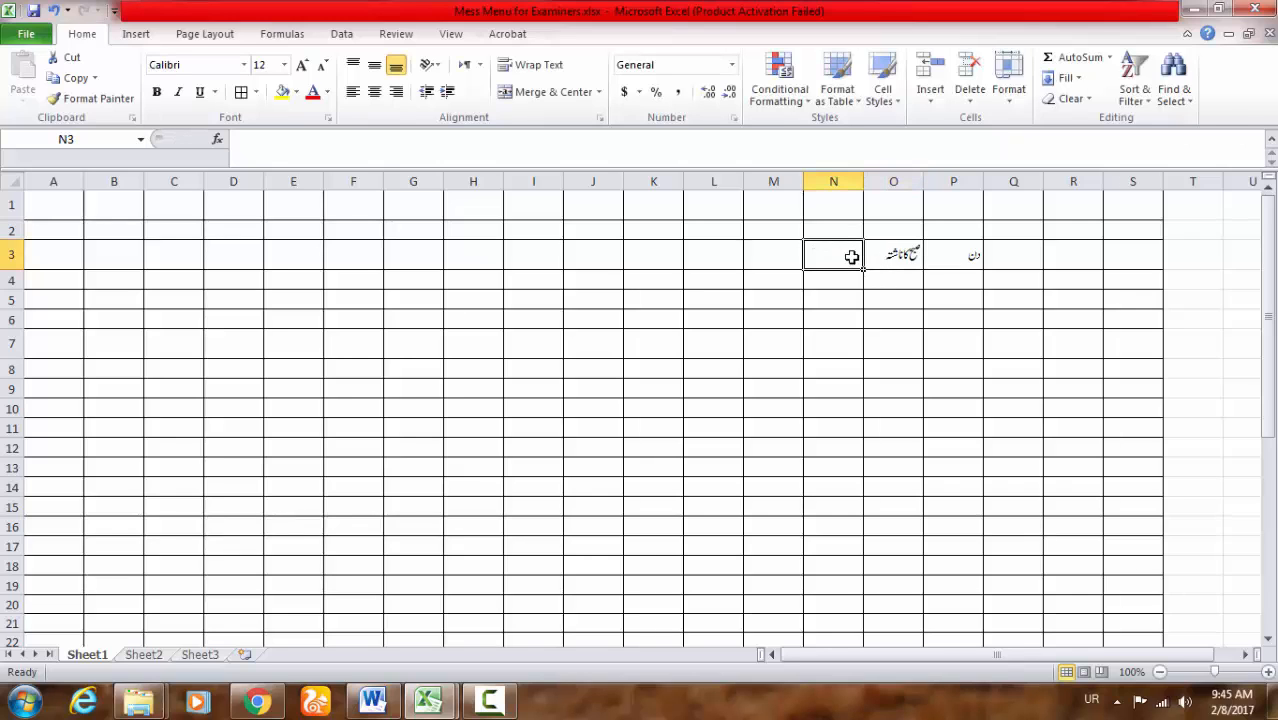
{"action": "type", "text": "کا"}
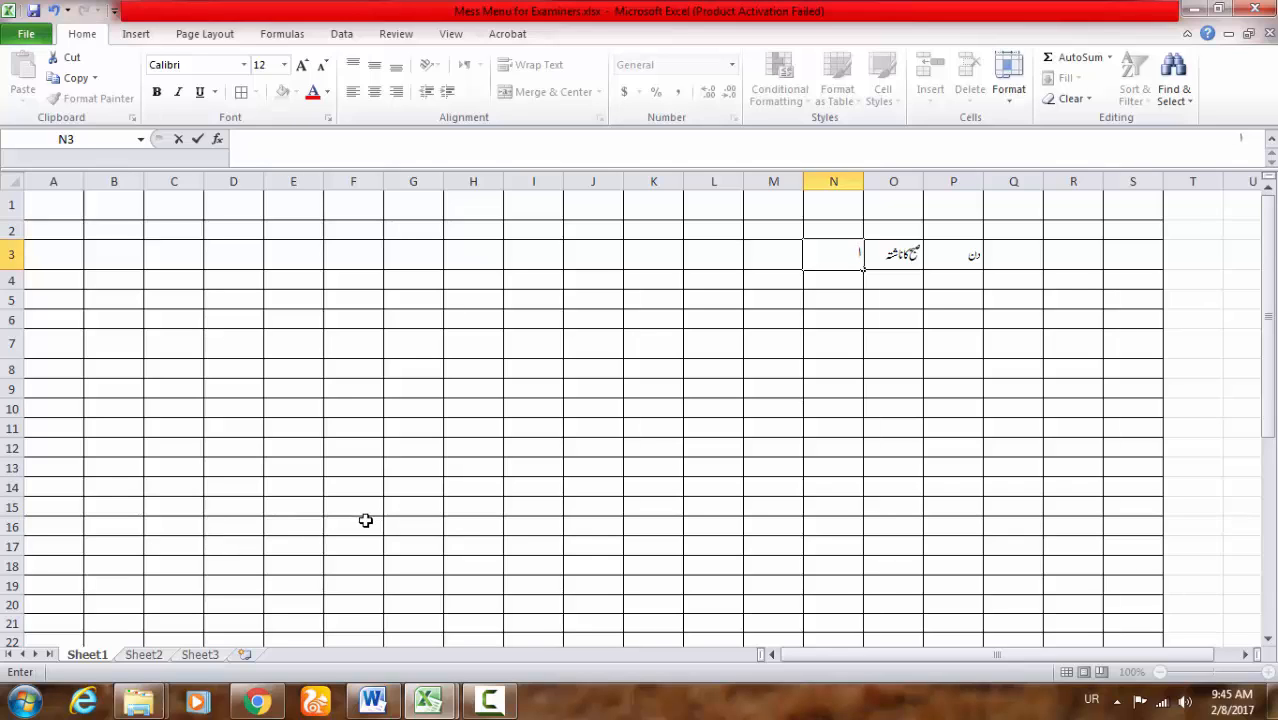
{"action": "type", "text": "ک"}
{"action": "type", "text": "ی"}
{"action": "key", "text": "BackSpace"}
{"action": "type", "text": "کسٹرا"}
{"action": "left_click", "coordinate": [594, 446]}
Step: Enter the Urdu heading "ٹی بر یک" in cell M3
{"action": "left_click", "coordinate": [762, 253]}
{"action": "type", "text": "ٹی ب"}
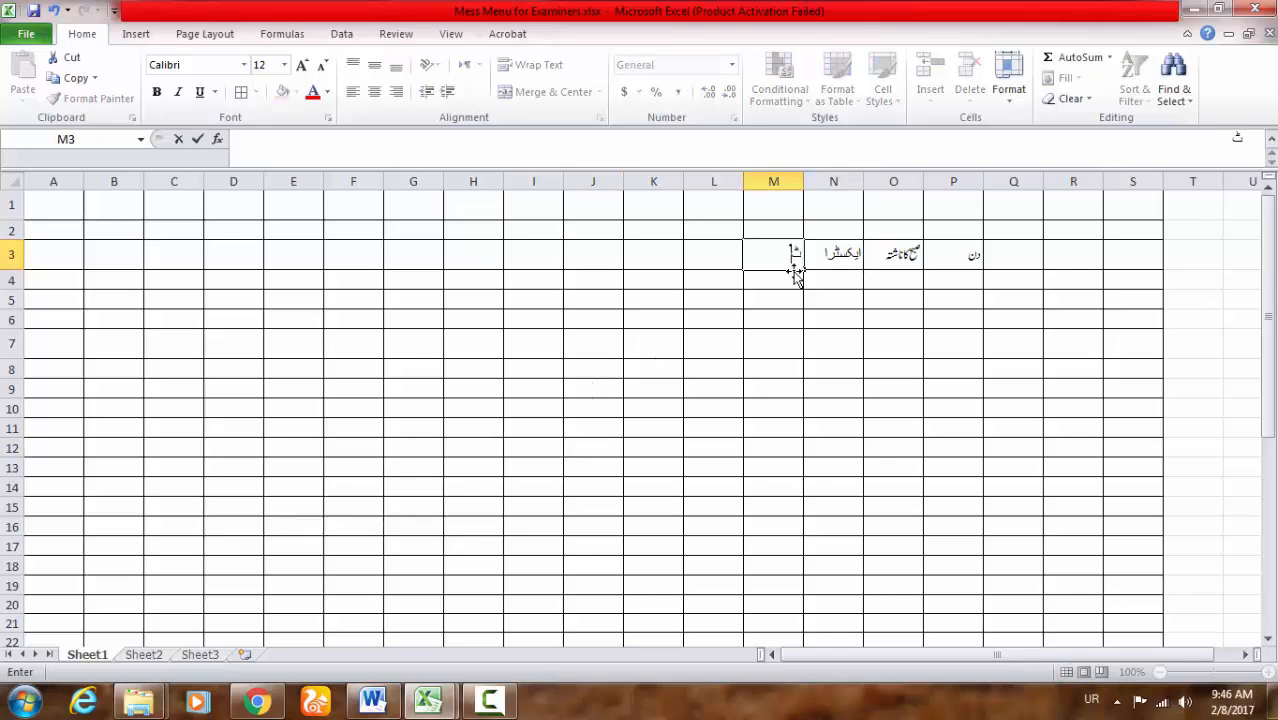
{"action": "type", "text": "رک"}
{"action": "type", "text": "یک"}
{"action": "key", "text": "BackSpace"}
{"action": "key", "text": "BackSpace"}
{"action": "key", "text": "BackSpace"}
{"action": "type", "text": "ریک"}
{"action": "left_click", "coordinate": [709, 248]}
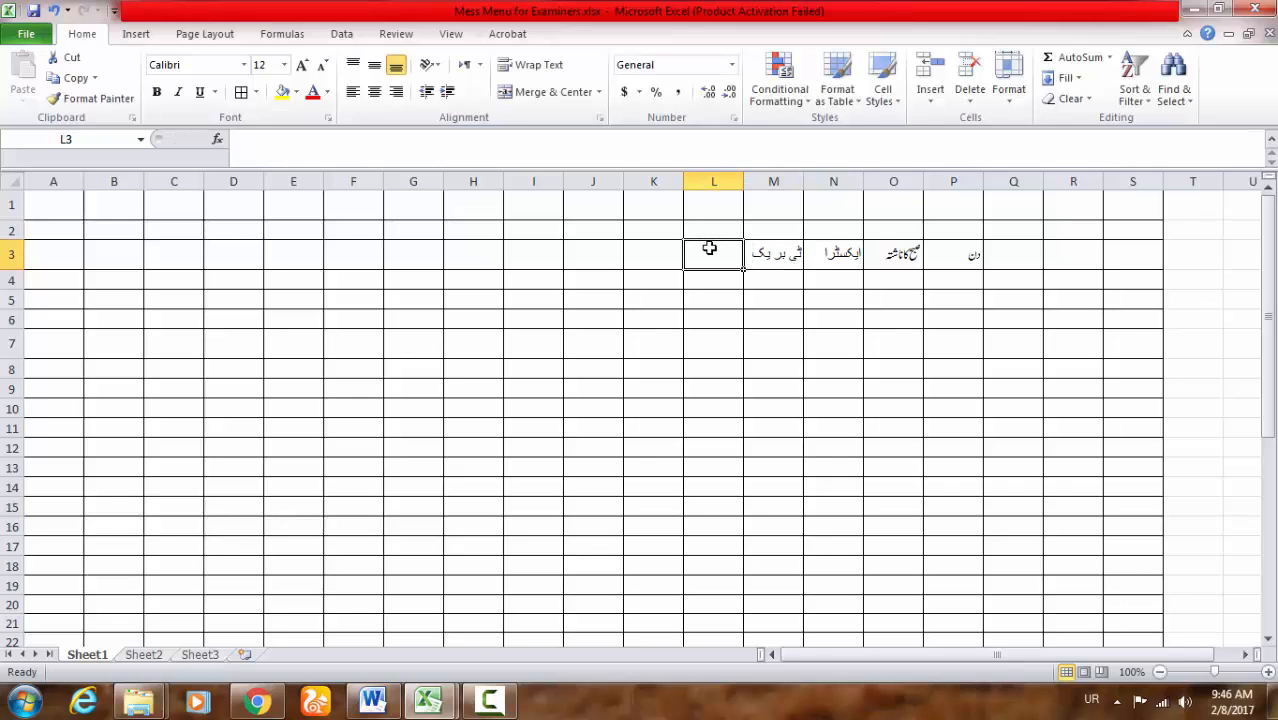
{"action": "type", "text": "ٹی بریک"}
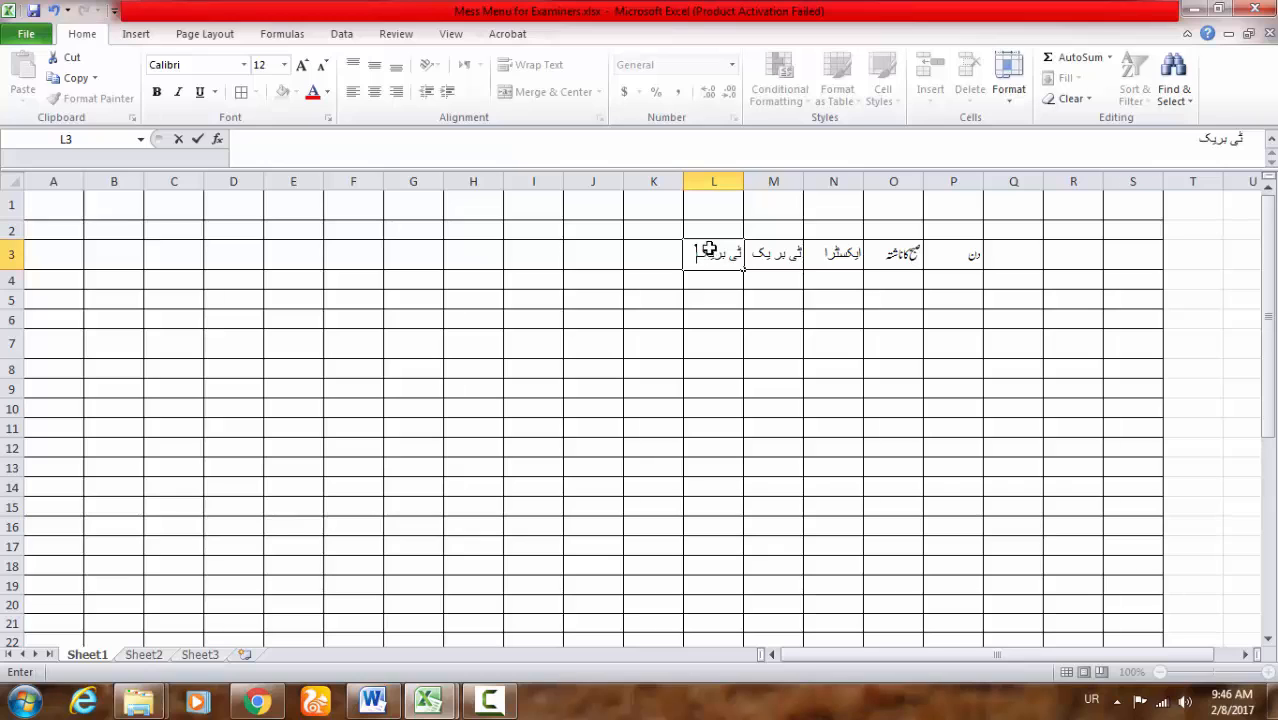
{"action": "left_click", "coordinate": [650, 249]}
{"action": "type", "text": "ایک"}
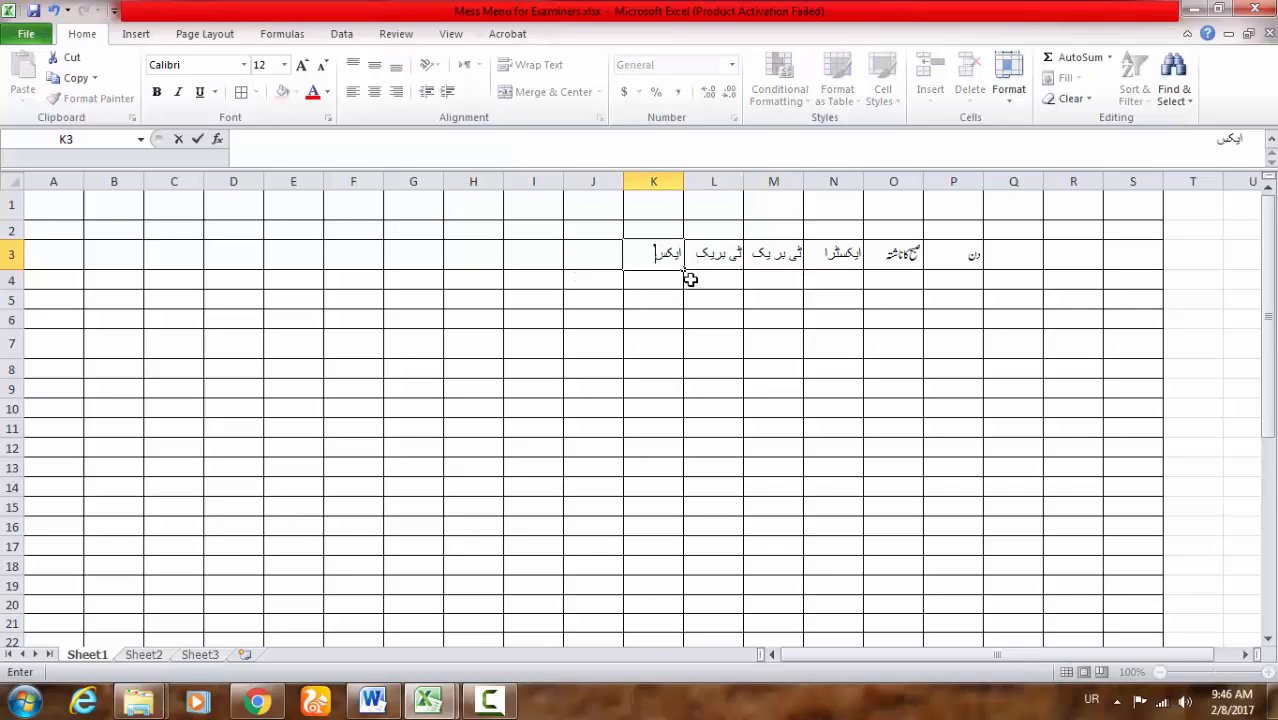
{"action": "type", "text": "س"}
{"action": "left_click", "coordinate": [713, 343]}
{"action": "left_click", "coordinate": [709, 253]}
{"action": "key", "text": "Delete"}
{"action": "left_click", "coordinate": [634, 253]}
{"action": "key", "text": "Delete"}
Step: Copy the heading "ایکسٹرا" from cell N3 into cell L3
{"action": "left_click", "coordinate": [709, 253]}
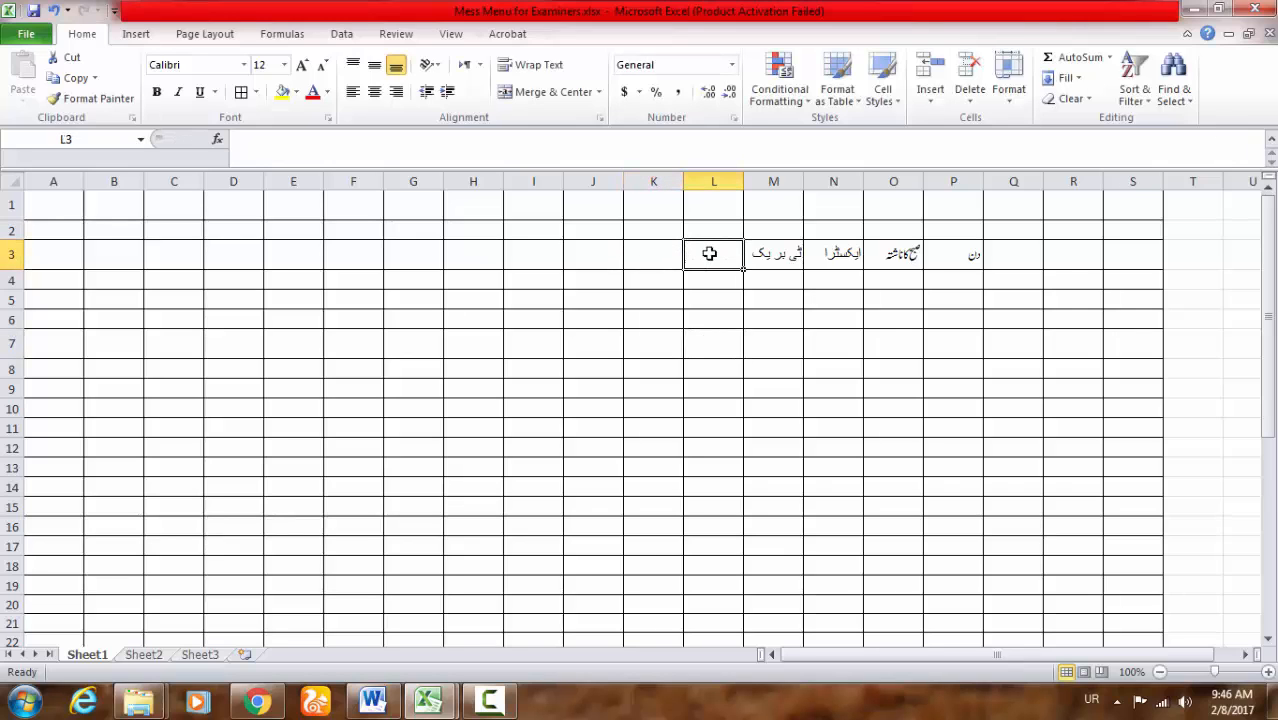
{"action": "left_click", "coordinate": [836, 254]}
{"action": "key", "text": "ctrl+c"}
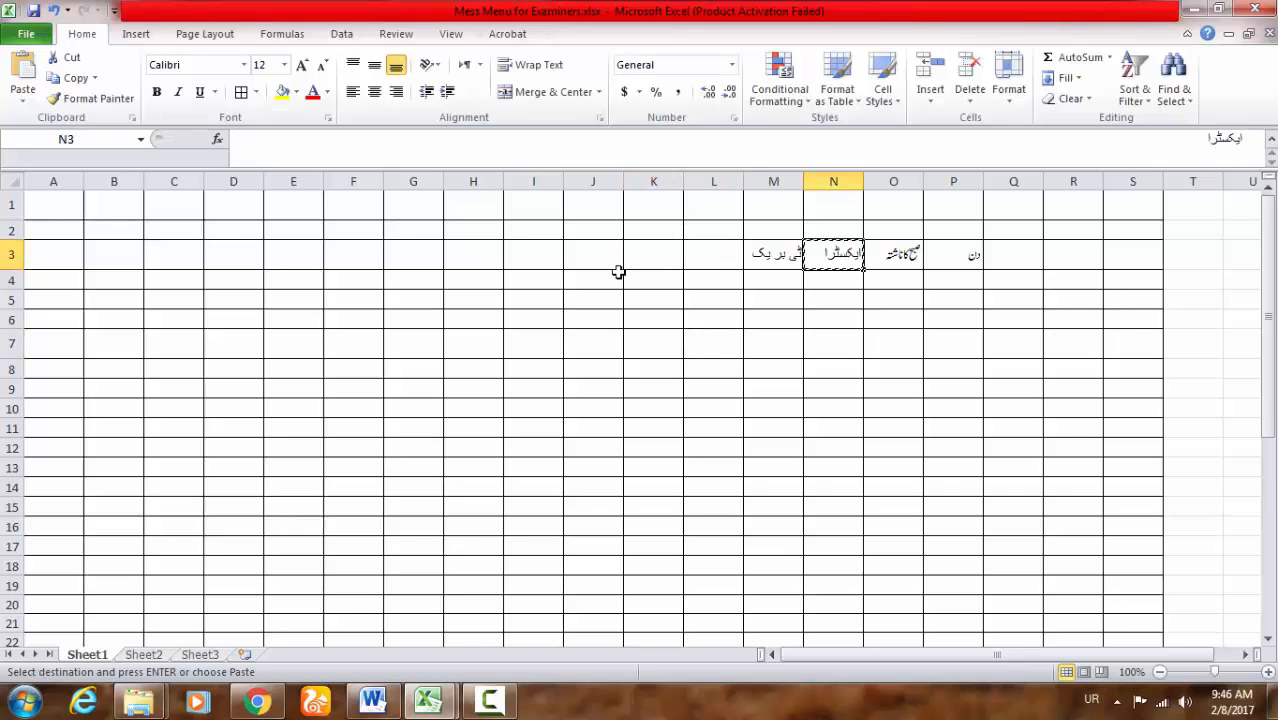
{"action": "left_click", "coordinate": [707, 254]}
{"action": "key", "text": "Return"}
Step: Enter the Urdu heading "دوپہر کا کھانا" in cell K3 and auto-fit the width of column K
{"action": "left_click", "coordinate": [660, 251]}
{"action": "type", "text": "ا"}
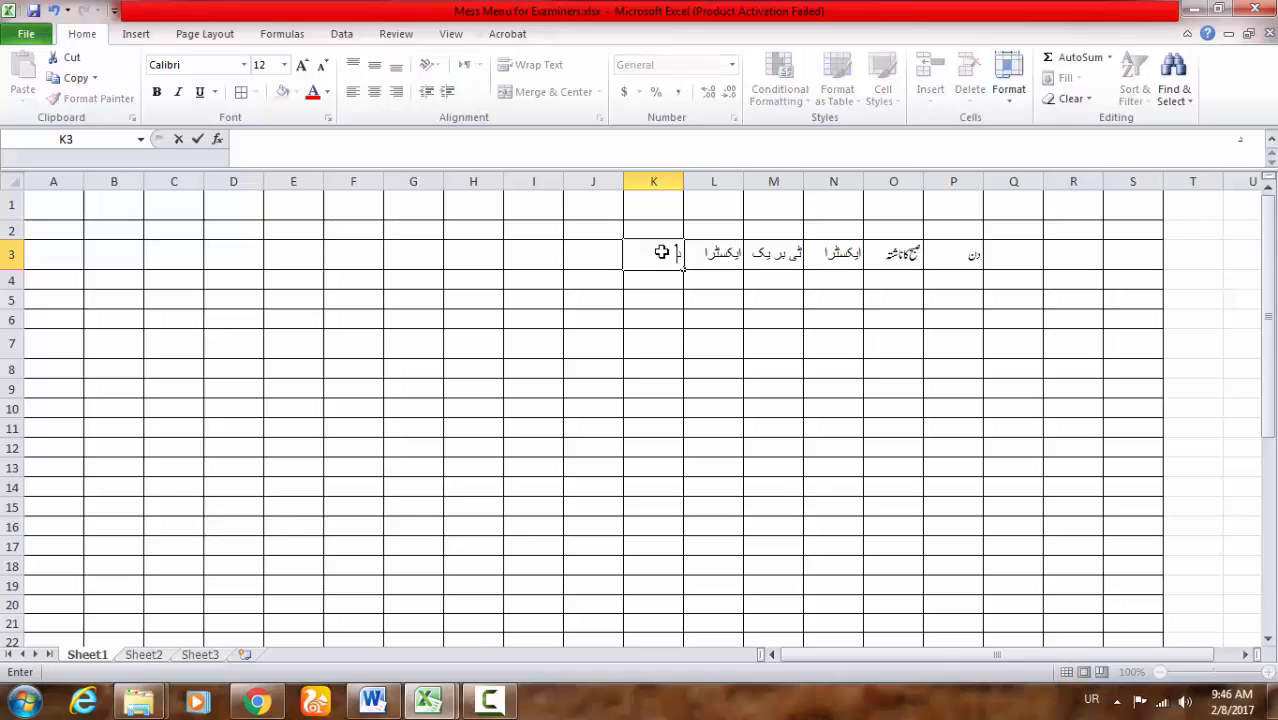
{"action": "type", "text": "وپہر کا کھانا"}
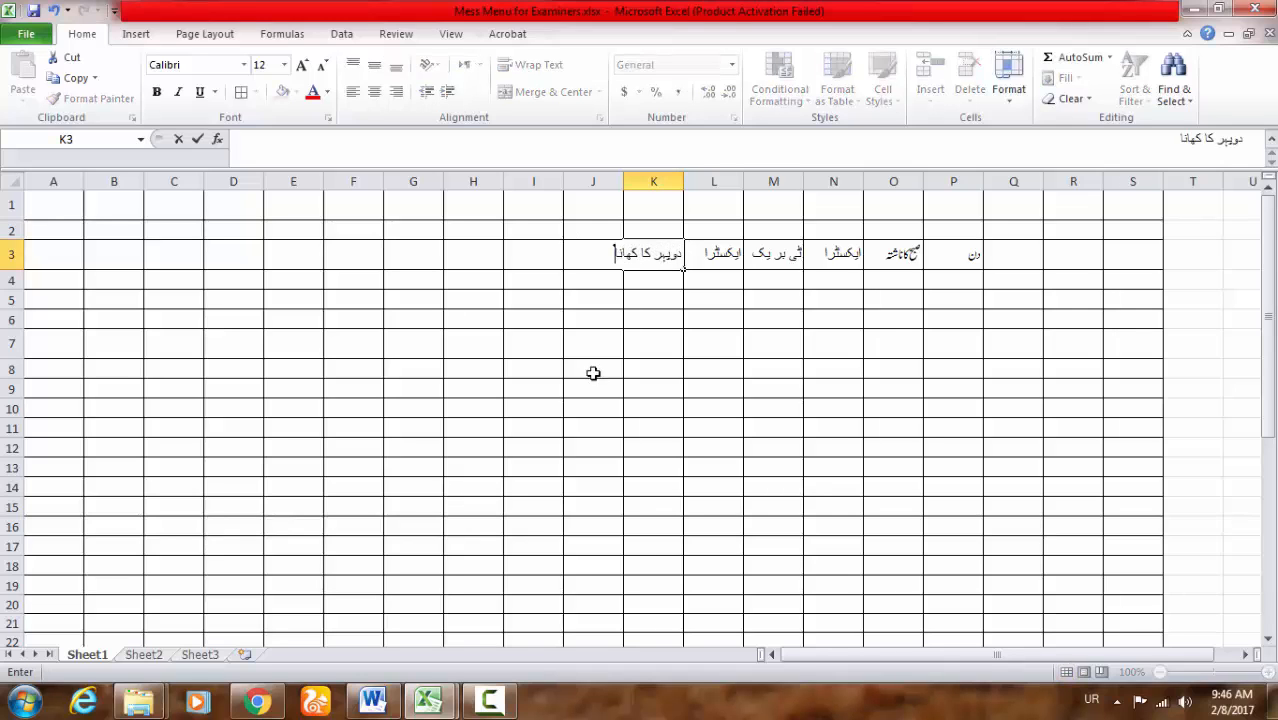
{"action": "left_click", "coordinate": [593, 369]}
{"action": "double_click", "coordinate": [684, 181]}
Step: Copy the heading "ایکسٹرا" from cell L3 into cell J3
{"action": "left_click", "coordinate": [604, 251]}
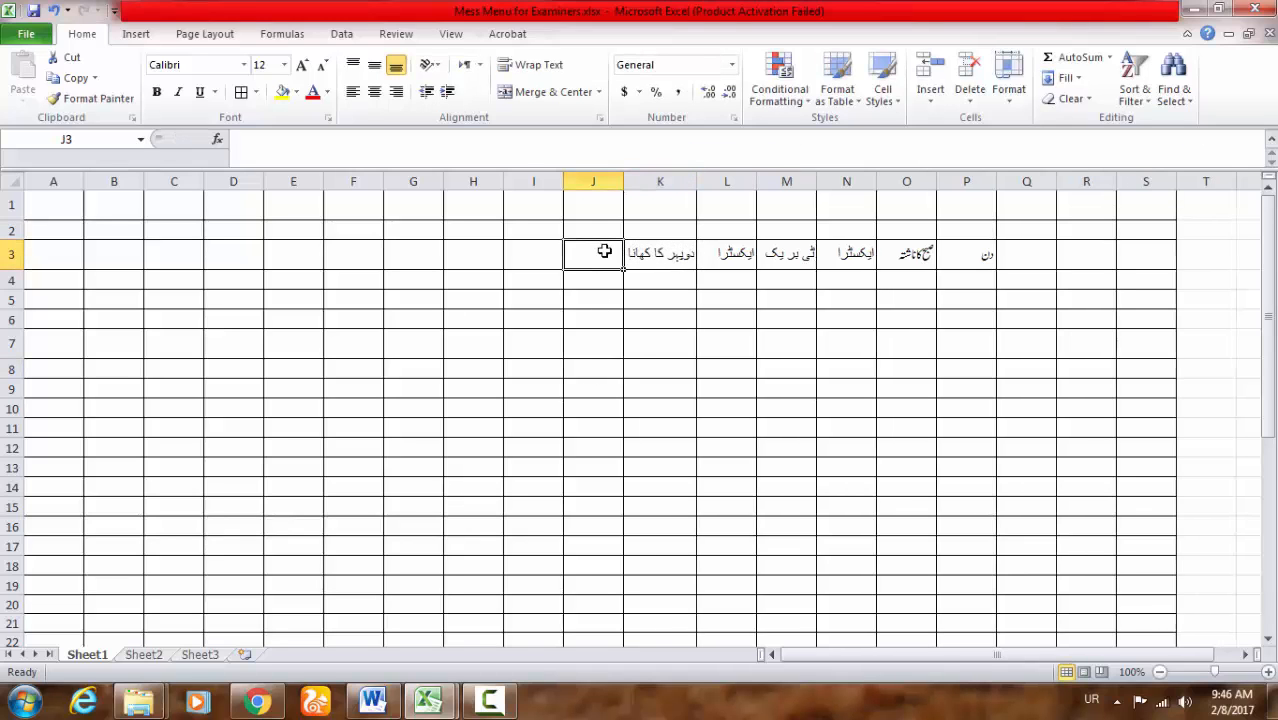
{"action": "left_click", "coordinate": [745, 254]}
{"action": "key", "text": "ctrl+c"}
{"action": "left_click", "coordinate": [598, 254]}
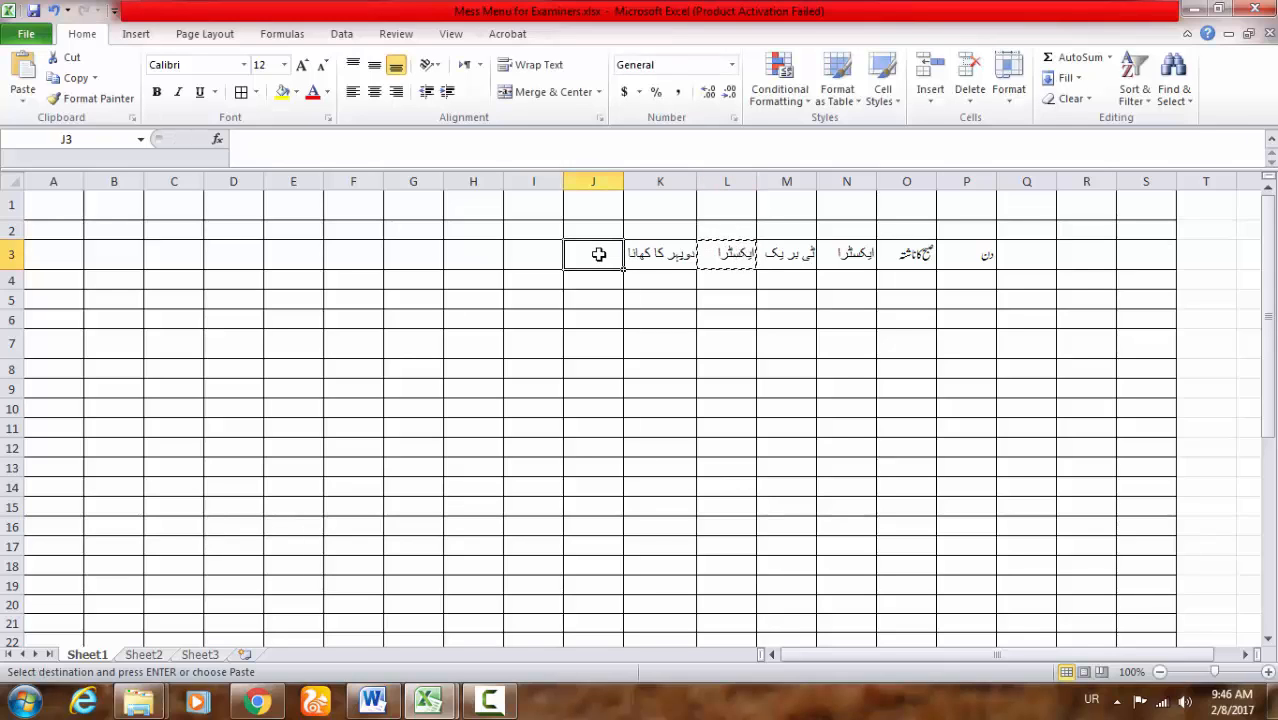
{"action": "key", "text": "Return"}
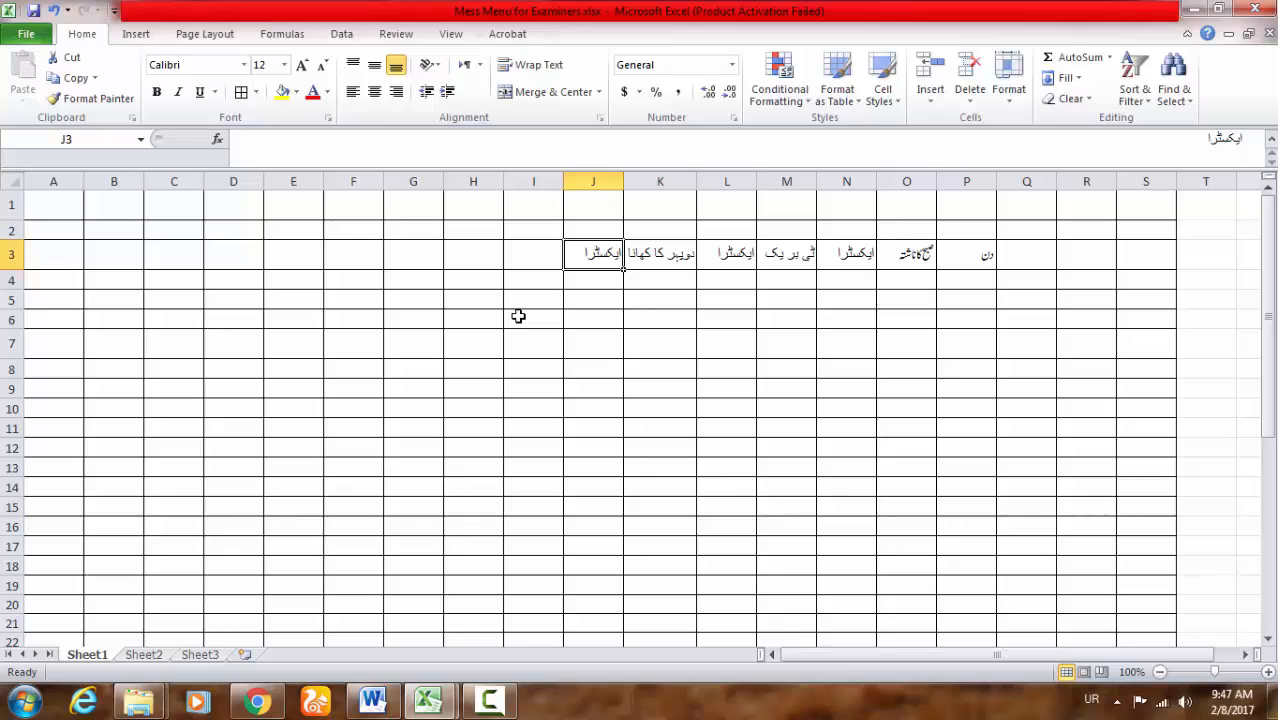
Step: Enter the Urdu heading "شام کا کھانا" in cell I3
{"action": "left_click", "coordinate": [789, 254]}
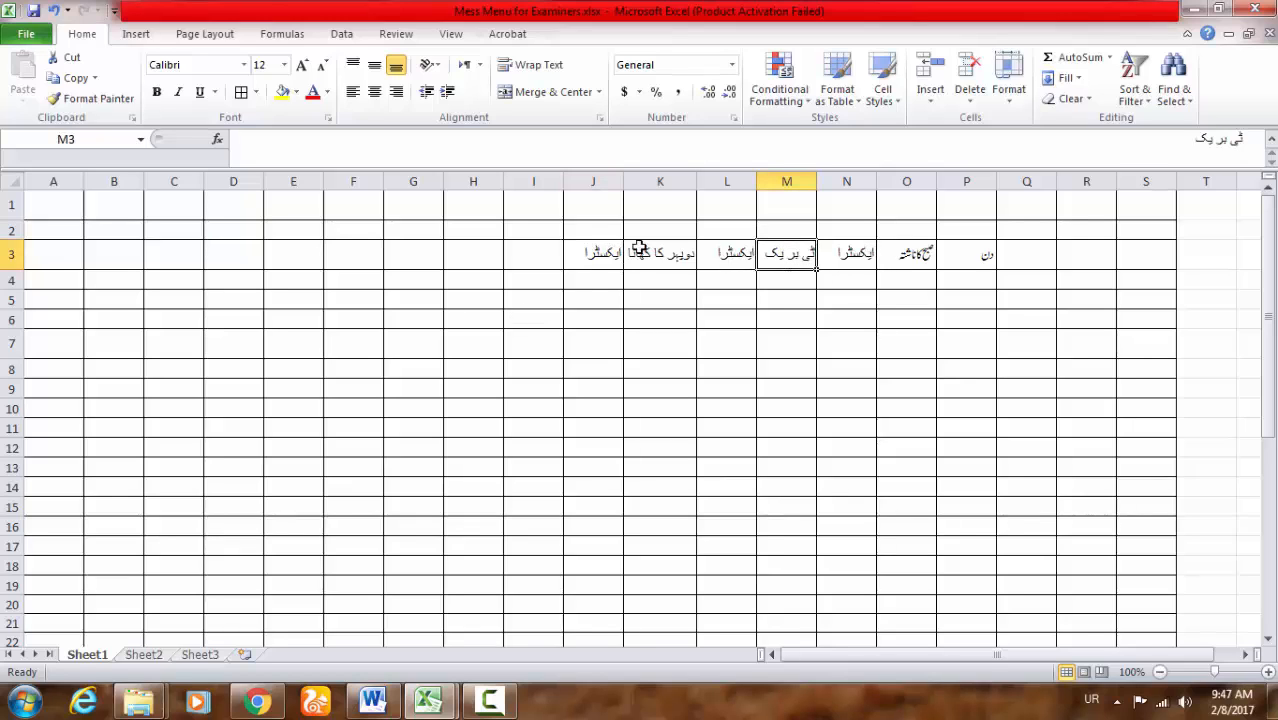
{"action": "left_click", "coordinate": [518, 252]}
{"action": "type", "text": "ٹ"}
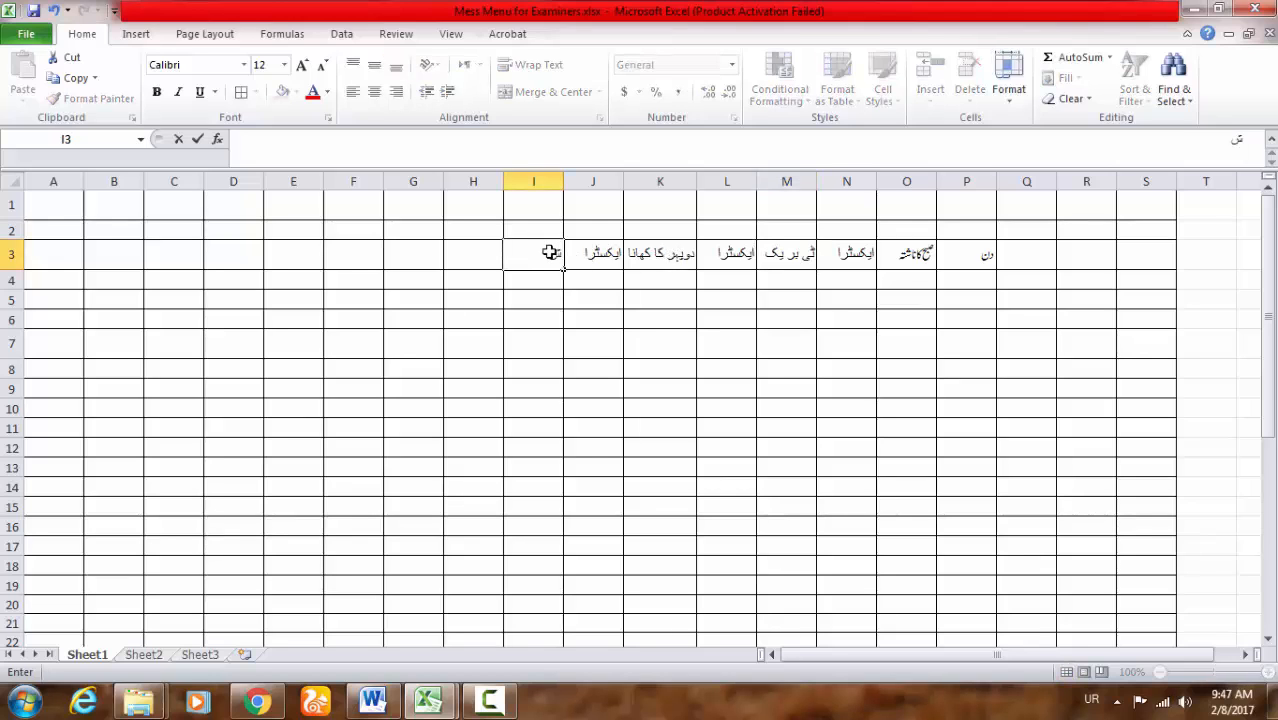
{"action": "type", "text": "ام کا کھانا"}
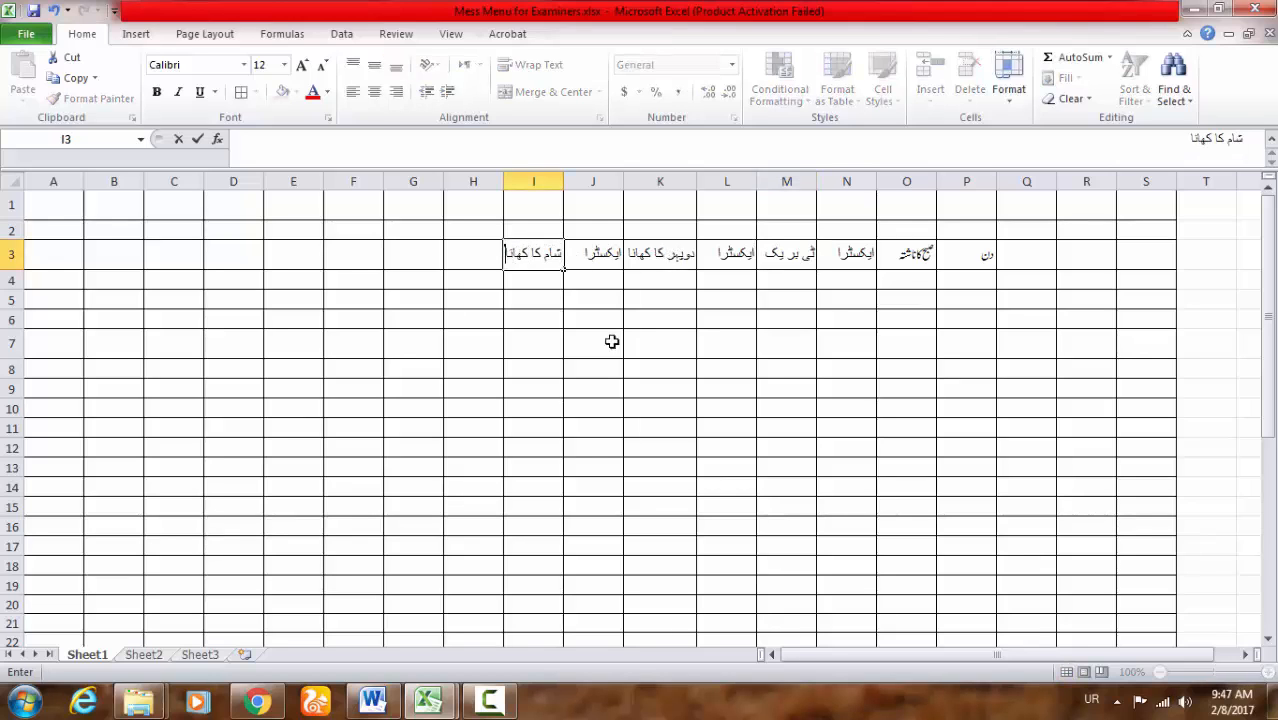
Step: Copy the heading "ایکسٹرا" from cell J3 into cell H3
{"action": "key", "text": "Tab"}
{"action": "key", "text": "ctrl+c"}
{"action": "key", "text": "Left"}
{"action": "key", "text": "Left"}
{"action": "key", "text": "Up"}
{"action": "key", "text": "Escape"}
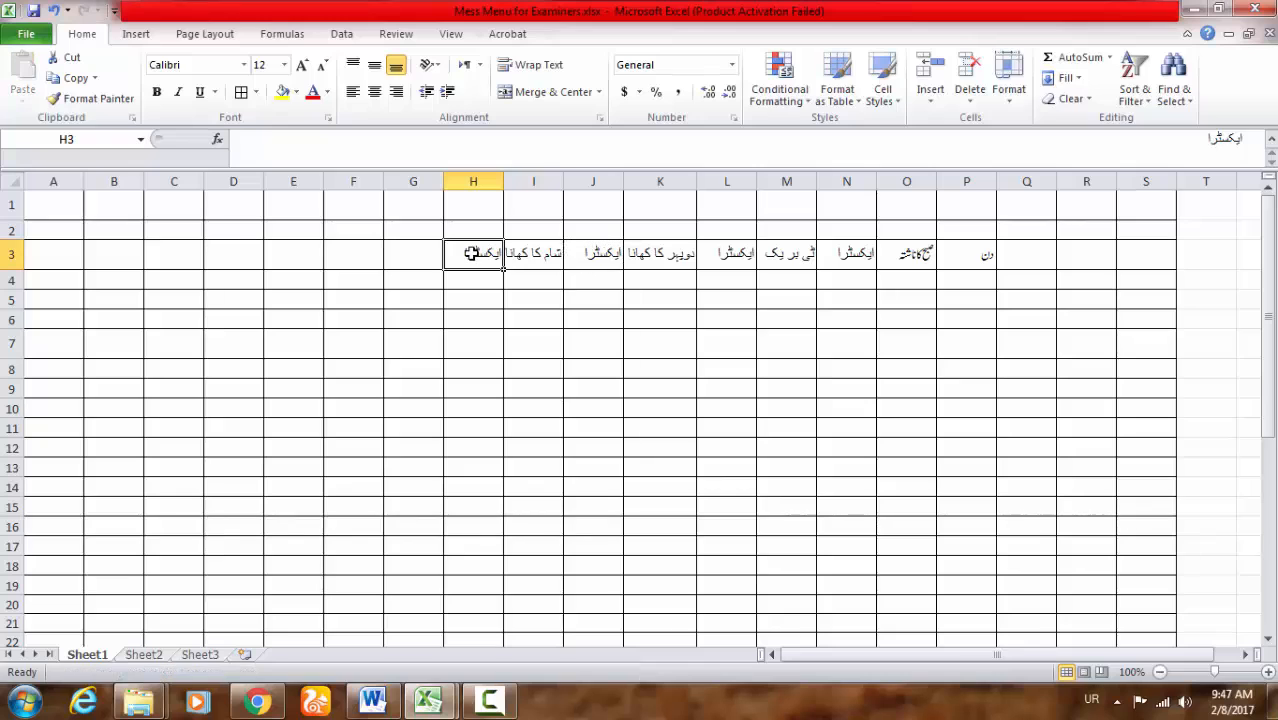
Step: Enter the Urdu heading "ریمارکس" in cell G3
{"action": "left_click", "coordinate": [417, 252]}
{"action": "type", "text": "ریمارکس"}
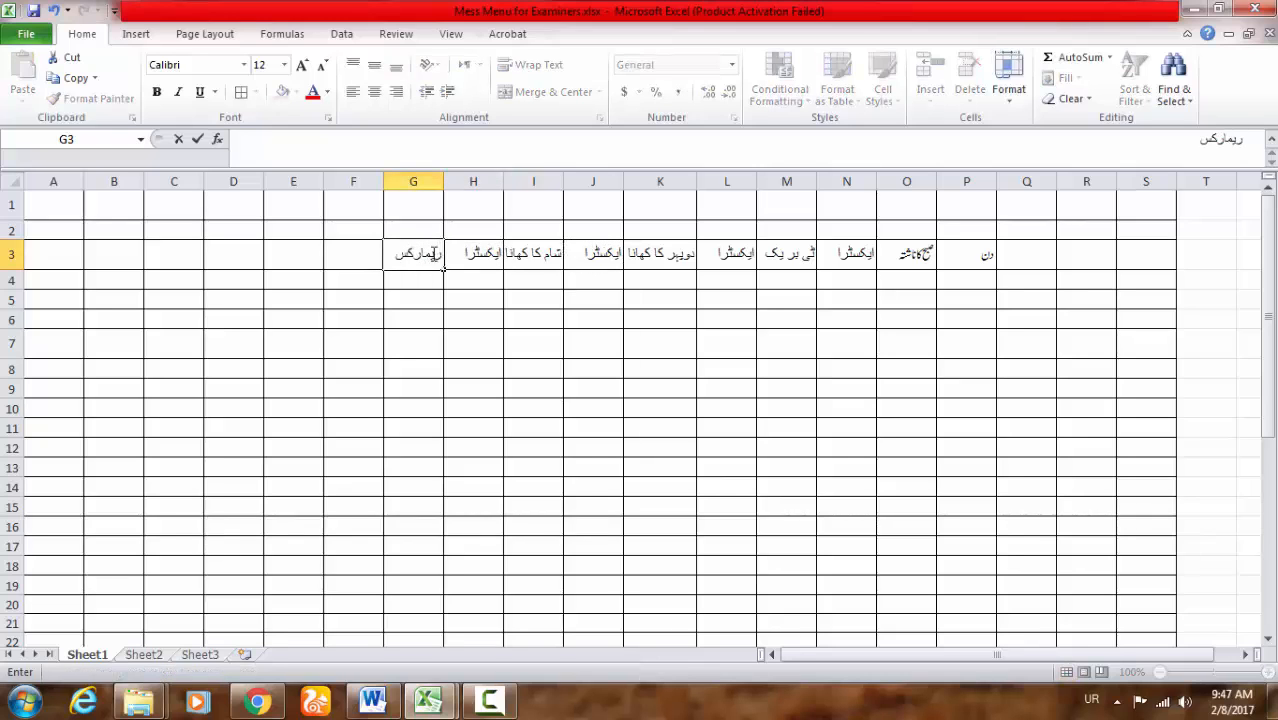
{"action": "left_click", "coordinate": [473, 408]}
Step: Switch the keyboard back to English and set the font of headings G3:P3 to Jameel Noori
{"action": "left_click_drag", "start_coordinate": [408, 254], "coordinate": [982, 254]}
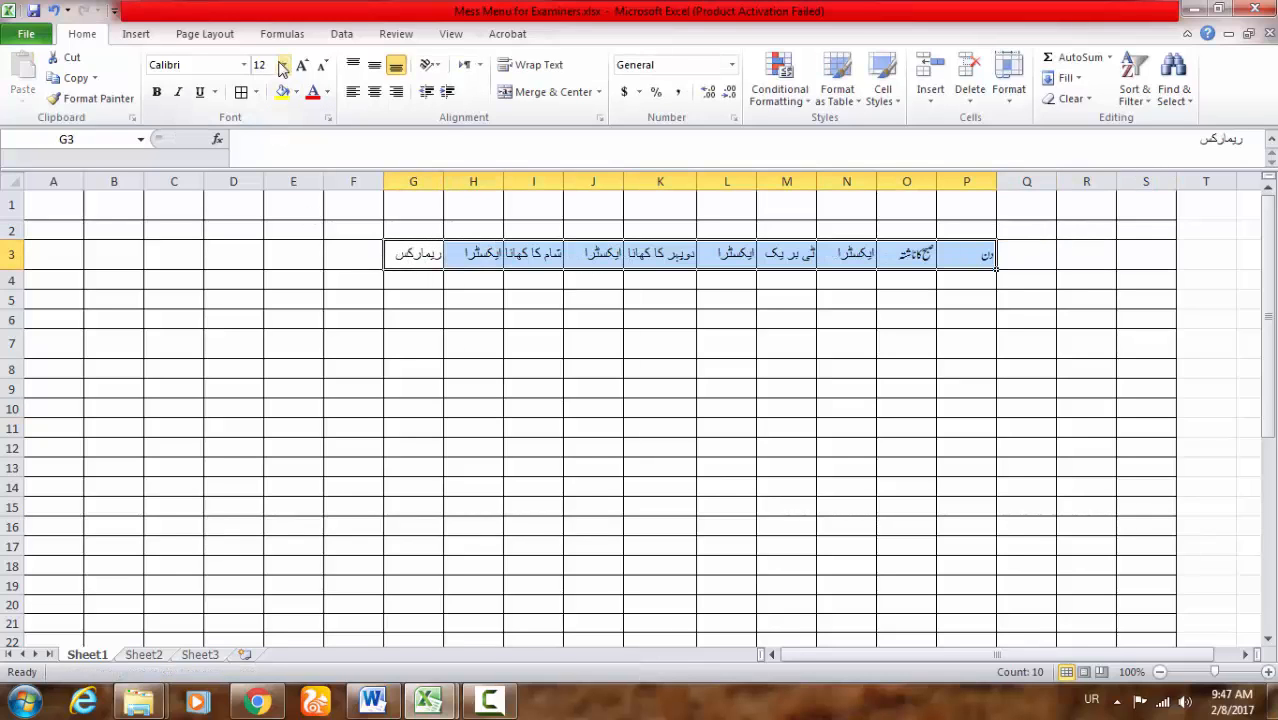
{"action": "left_click", "coordinate": [196, 66]}
{"action": "key", "text": "BackSpace"}
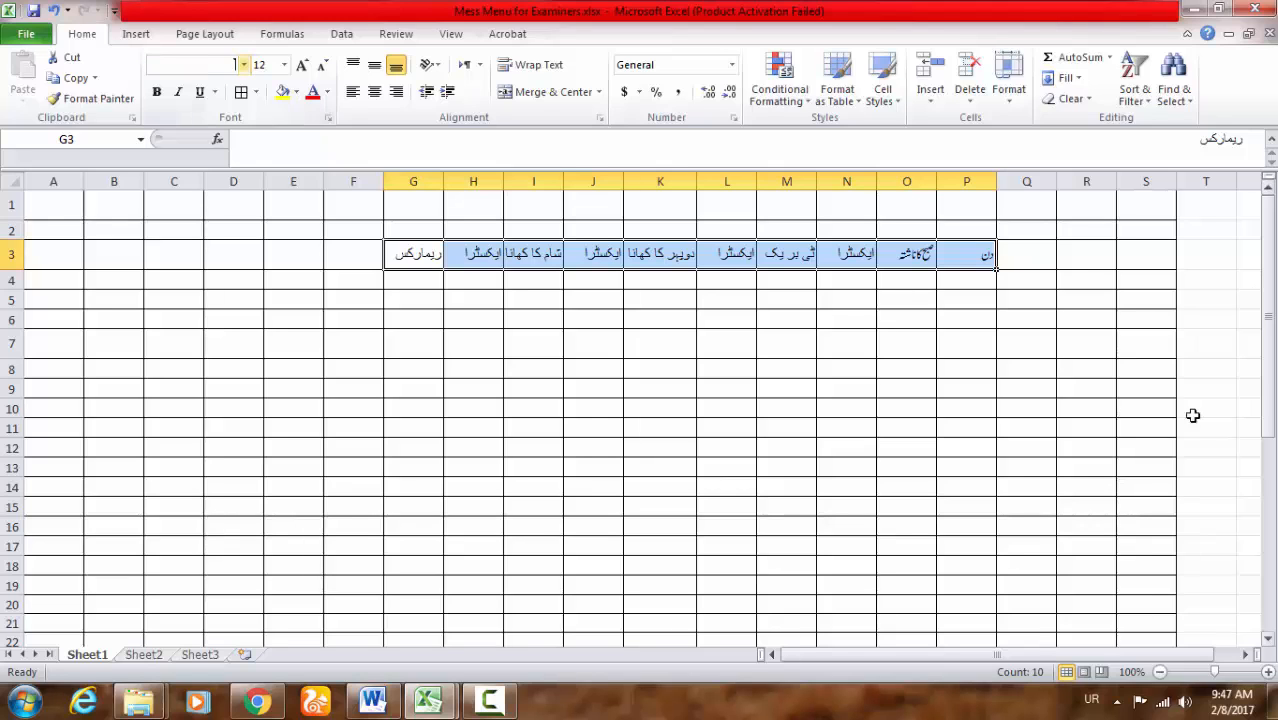
{"action": "left_click", "coordinate": [1092, 699]}
{"action": "left_click", "coordinate": [1120, 648]}
{"action": "type", "text": "j"}
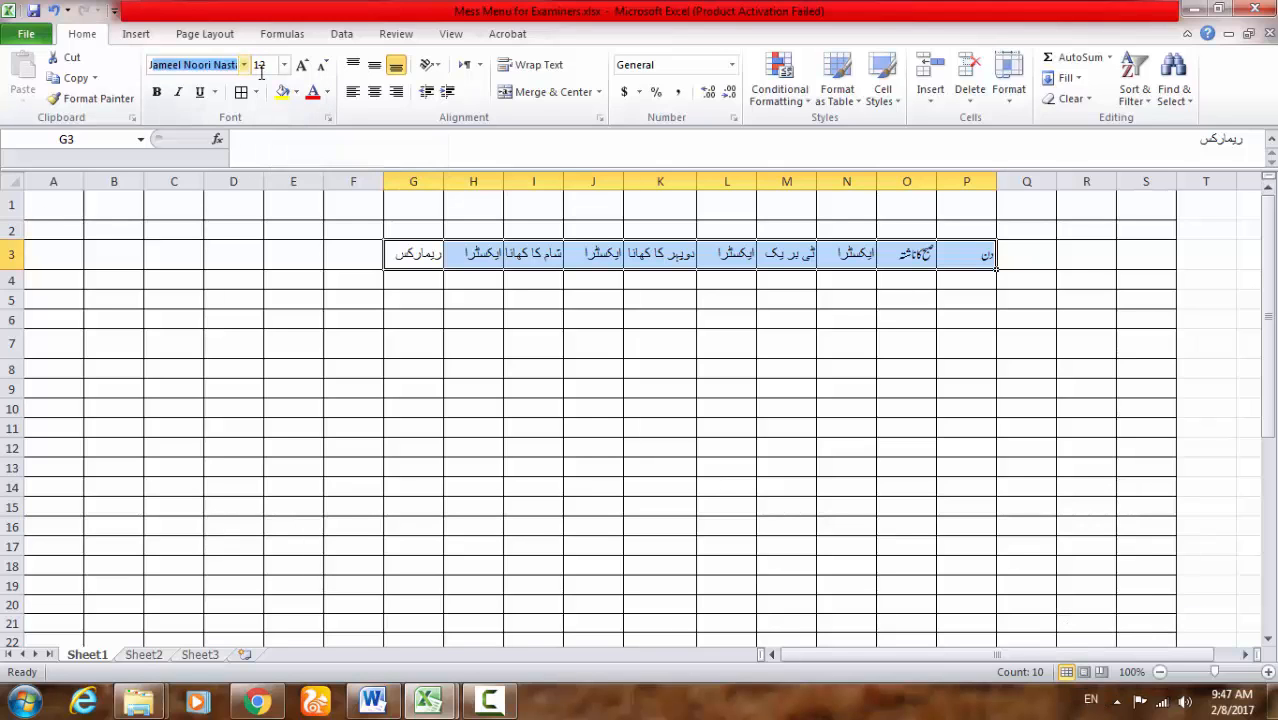
{"action": "key", "text": "Return"}
{"action": "left_click", "coordinate": [420, 369]}
Step: Enlarge the row 3 headings to font size 20 and auto-fit the widths of columns G and I
{"action": "left_click_drag", "start_coordinate": [420, 256], "coordinate": [1007, 254]}
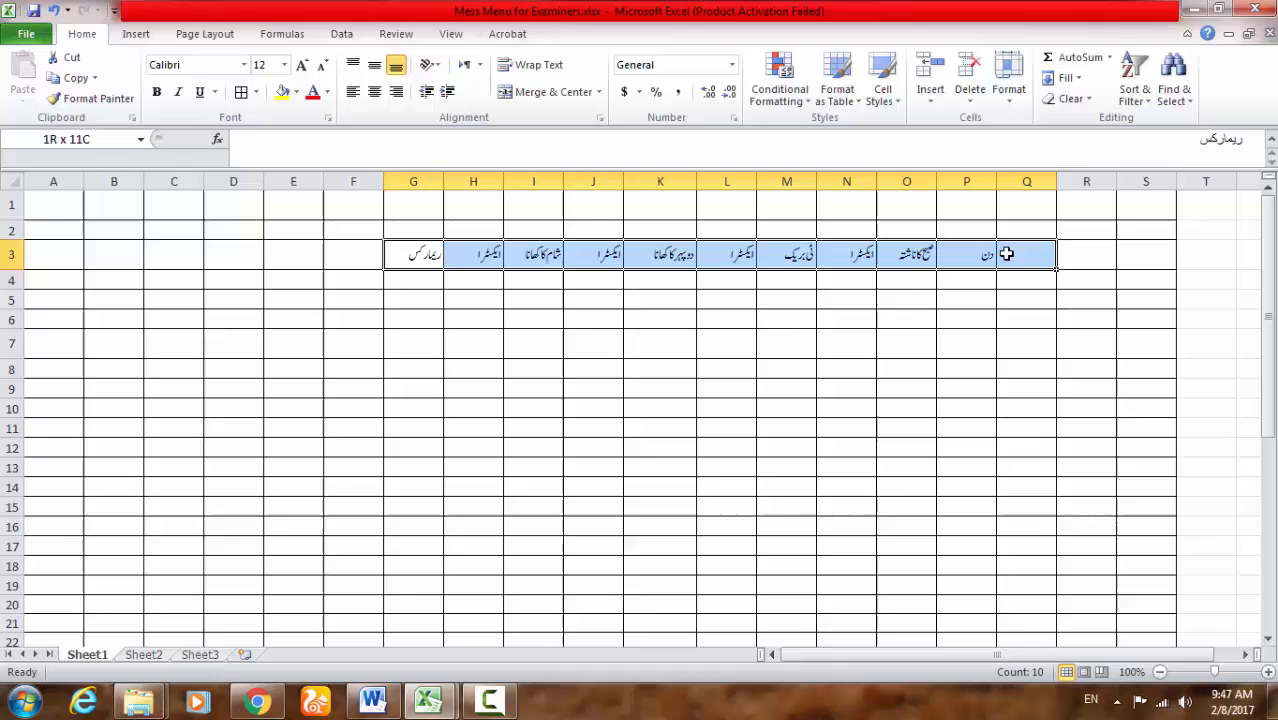
{"action": "left_click", "coordinate": [302, 65]}
{"action": "left_click", "coordinate": [302, 65]}
{"action": "left_click", "coordinate": [413, 340]}
{"action": "double_click", "coordinate": [443, 183]}
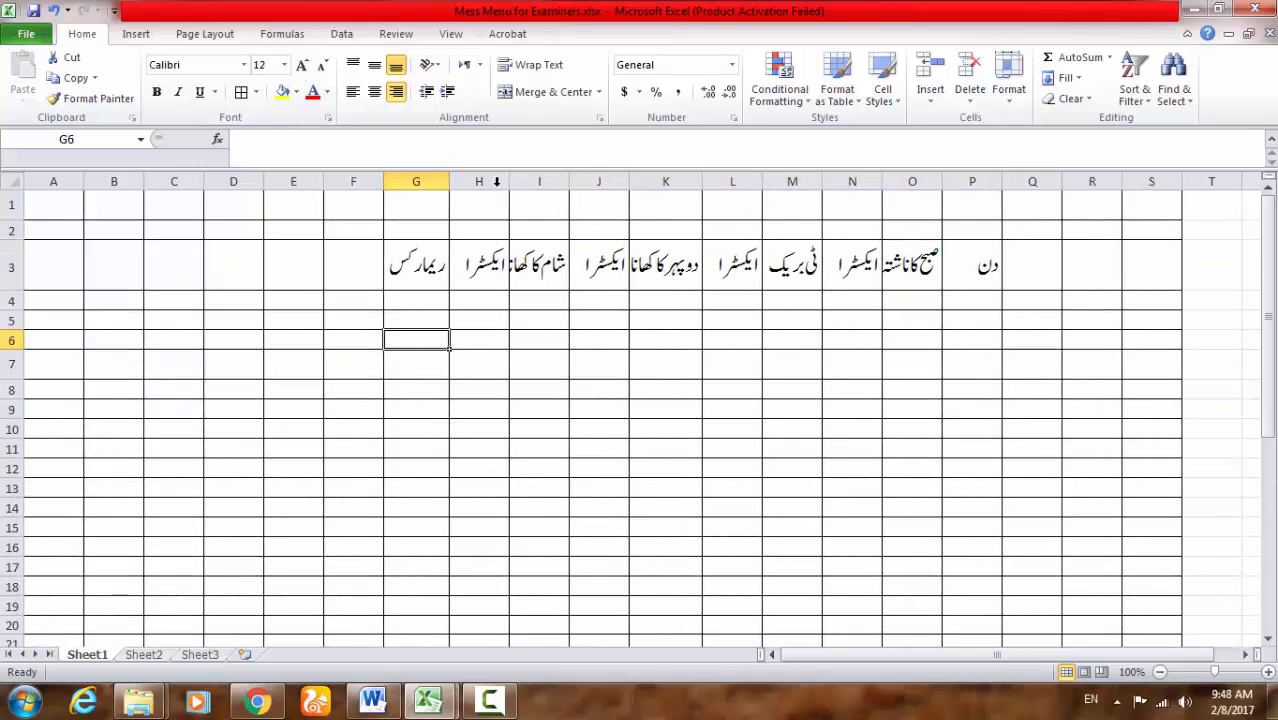
{"action": "left_click", "coordinate": [565, 183]}
{"action": "double_click", "coordinate": [569, 183]}
Step: Delete the unused columns Q to S after the headings and columns A to F before them
{"action": "left_click", "coordinate": [1032, 181]}
{"action": "left_click_drag", "start_coordinate": [1032, 181], "coordinate": [1160, 181]}
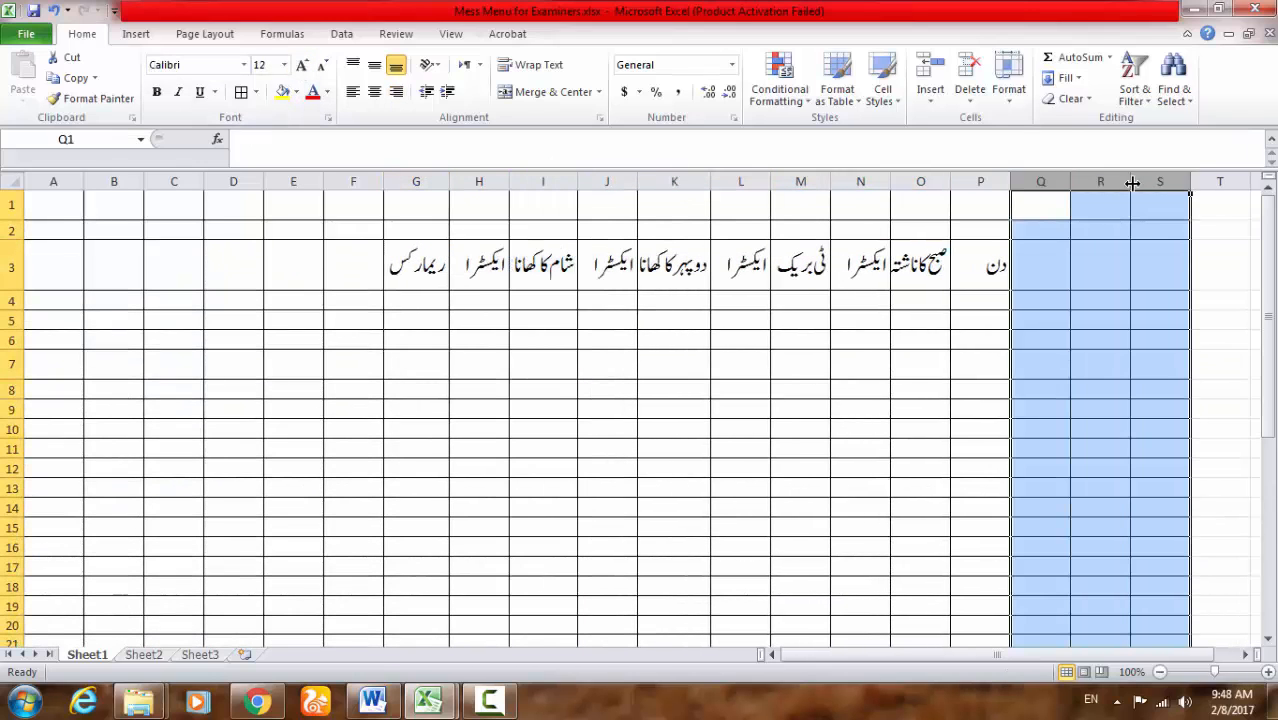
{"action": "right_click", "coordinate": [1140, 181]}
{"action": "left_click", "coordinate": [1160, 329]}
{"action": "left_click", "coordinate": [233, 389]}
{"action": "left_click_drag", "start_coordinate": [75, 175], "coordinate": [330, 181]}
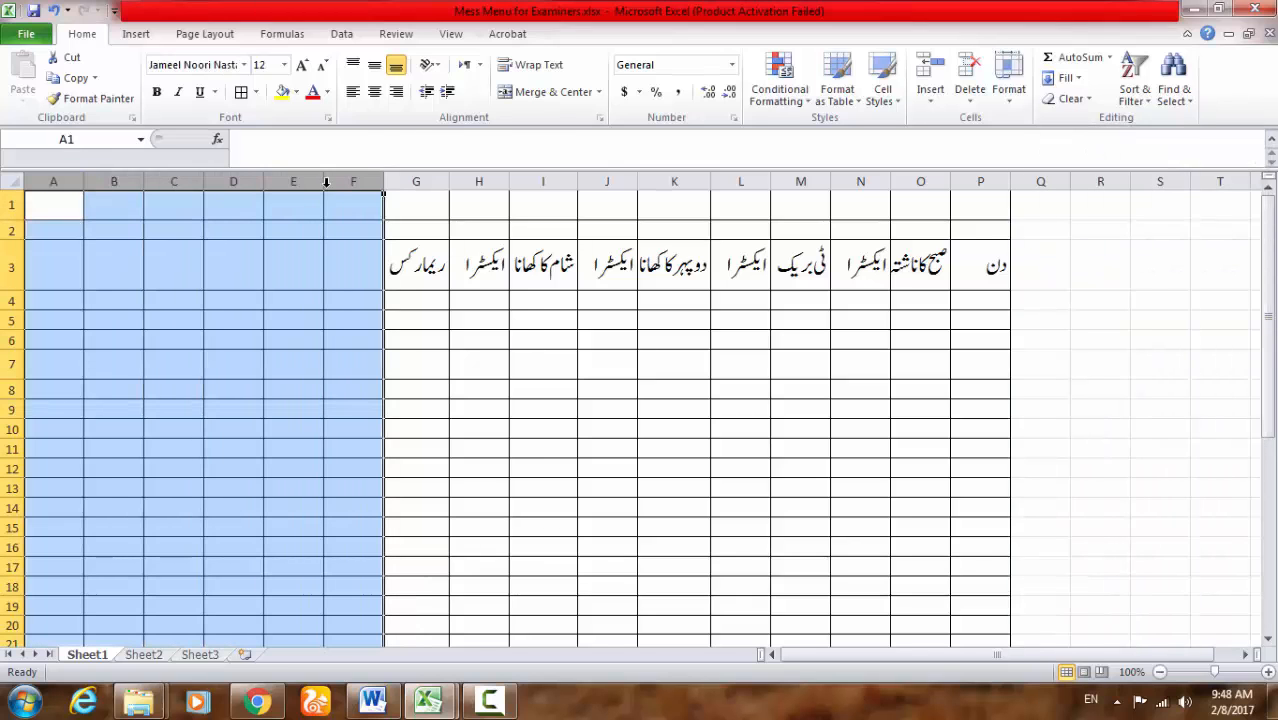
{"action": "right_click", "coordinate": [330, 181]}
{"action": "left_click", "coordinate": [372, 331]}
{"action": "left_click", "coordinate": [320, 410]}
Step: Remove the cell borders from rows 1 and 2 above the headings
{"action": "left_click_drag", "start_coordinate": [12, 201], "coordinate": [12, 220]}
{"action": "left_click", "coordinate": [255, 91]}
{"action": "left_click", "coordinate": [270, 369]}
{"action": "left_click", "coordinate": [270, 369]}
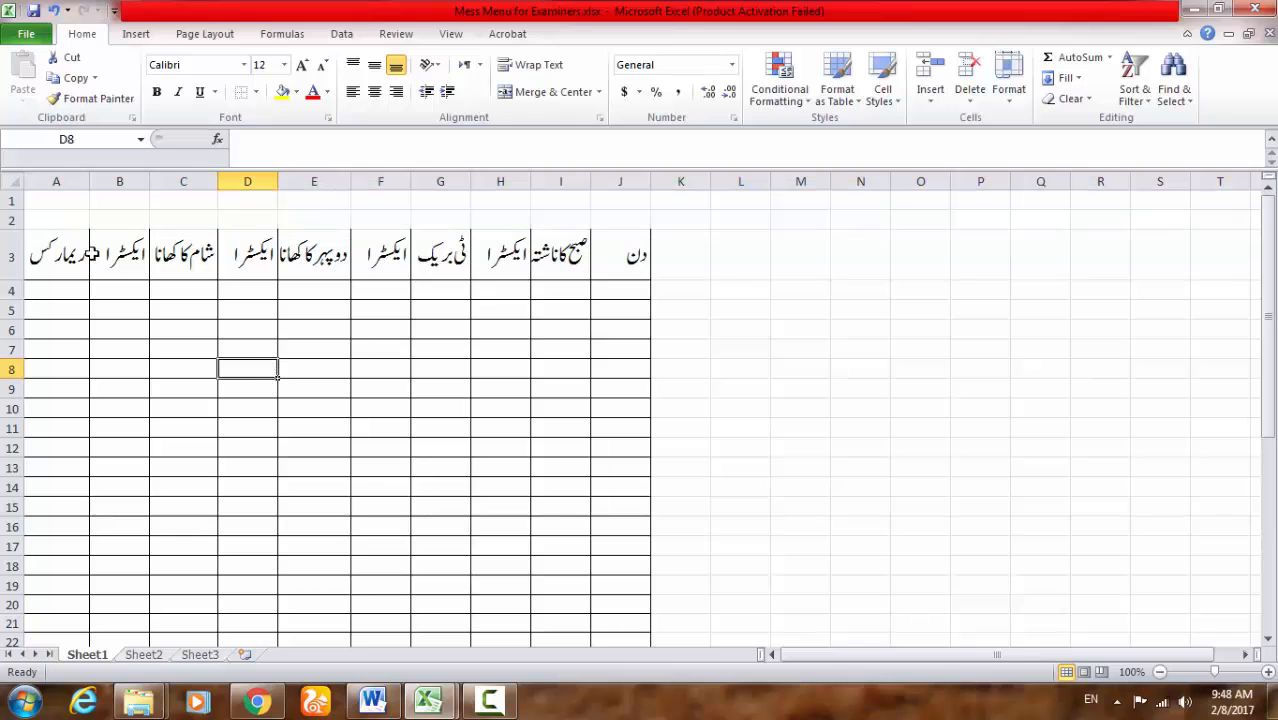
Step: Apply all borders to the heading cells A3:J3
{"action": "left_click_drag", "start_coordinate": [56, 256], "coordinate": [620, 256]}
{"action": "left_click", "coordinate": [256, 91]}
{"action": "left_click", "coordinate": [280, 287]}
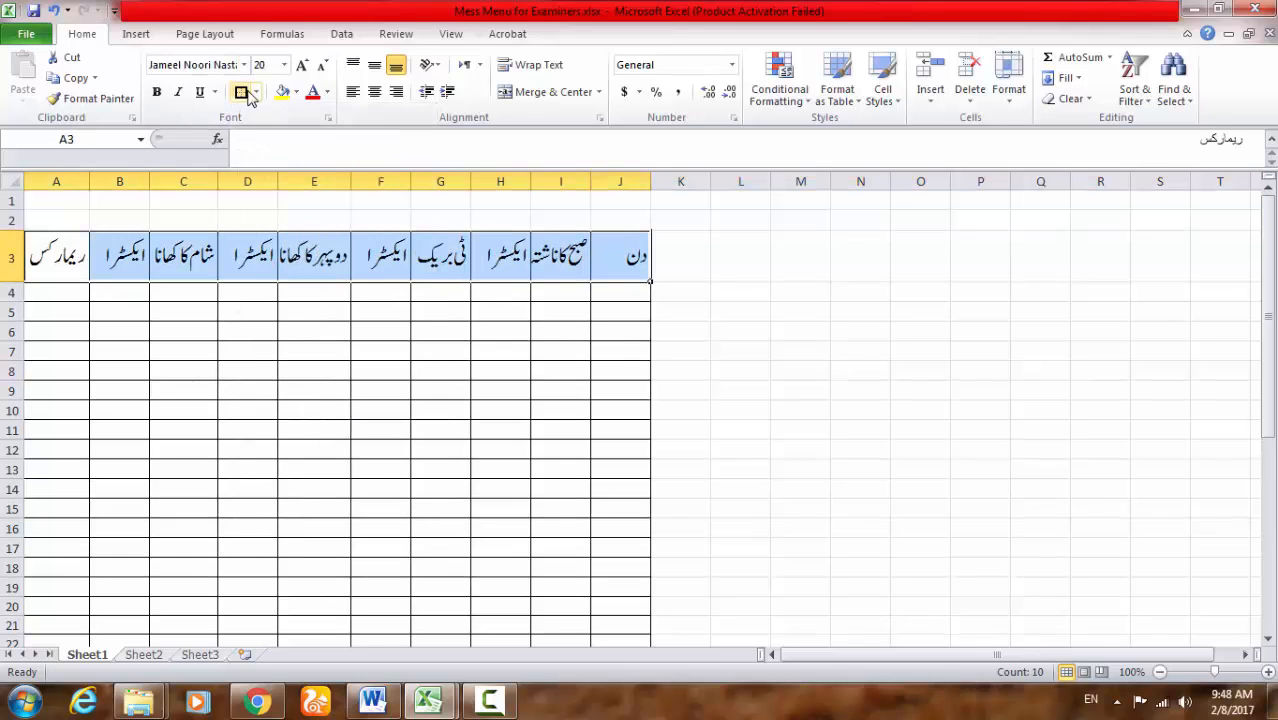
{"action": "left_click", "coordinate": [256, 91]}
{"action": "left_click", "coordinate": [285, 220]}
{"action": "left_click", "coordinate": [247, 389]}
Step: Insert two blank rows above the heading row and widen column I to about twice its width
{"action": "left_click_drag", "start_coordinate": [12, 201], "coordinate": [12, 220]}
{"action": "right_click", "coordinate": [12, 220]}
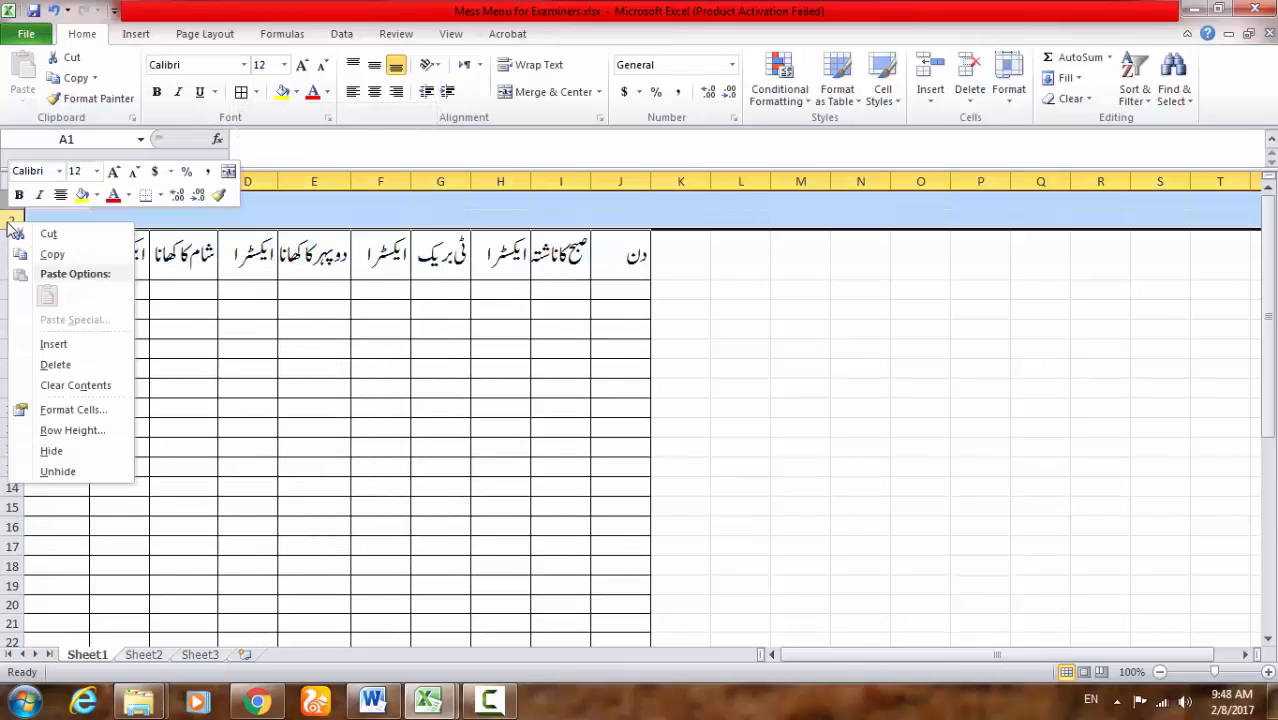
{"action": "left_click", "coordinate": [45, 344]}
{"action": "left_click", "coordinate": [340, 407]}
{"action": "left_click", "coordinate": [390, 367]}
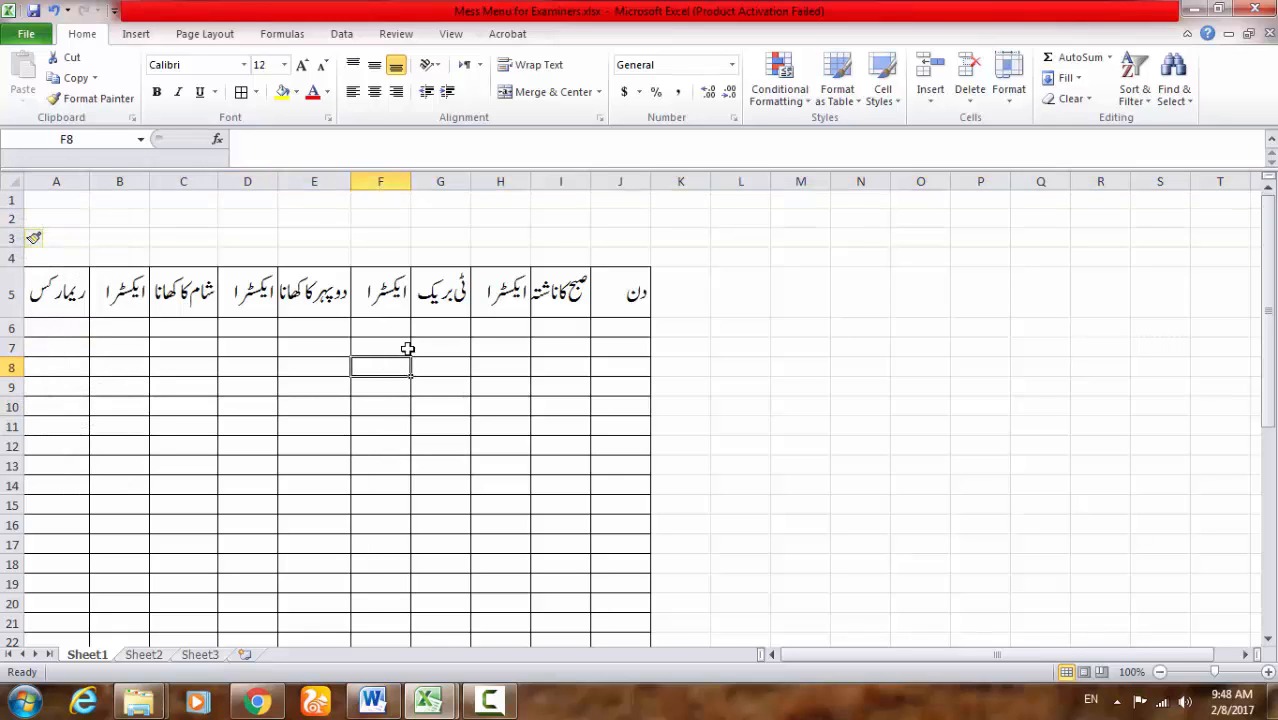
{"action": "left_click_drag", "start_coordinate": [591, 185], "coordinate": [665, 195]}
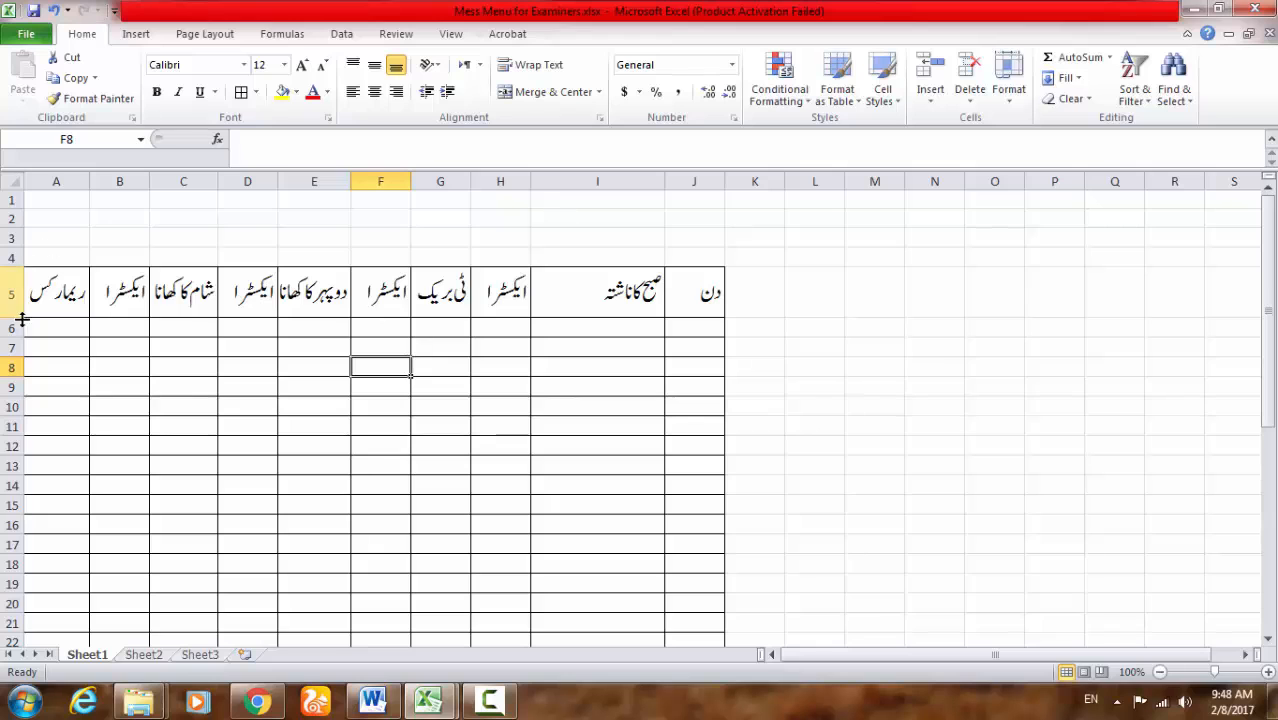
Step: Increase the height of rows 6 to 45 together to nearly the height of the heading row
{"action": "left_click_drag", "start_coordinate": [14, 328], "coordinate": [43, 593]}
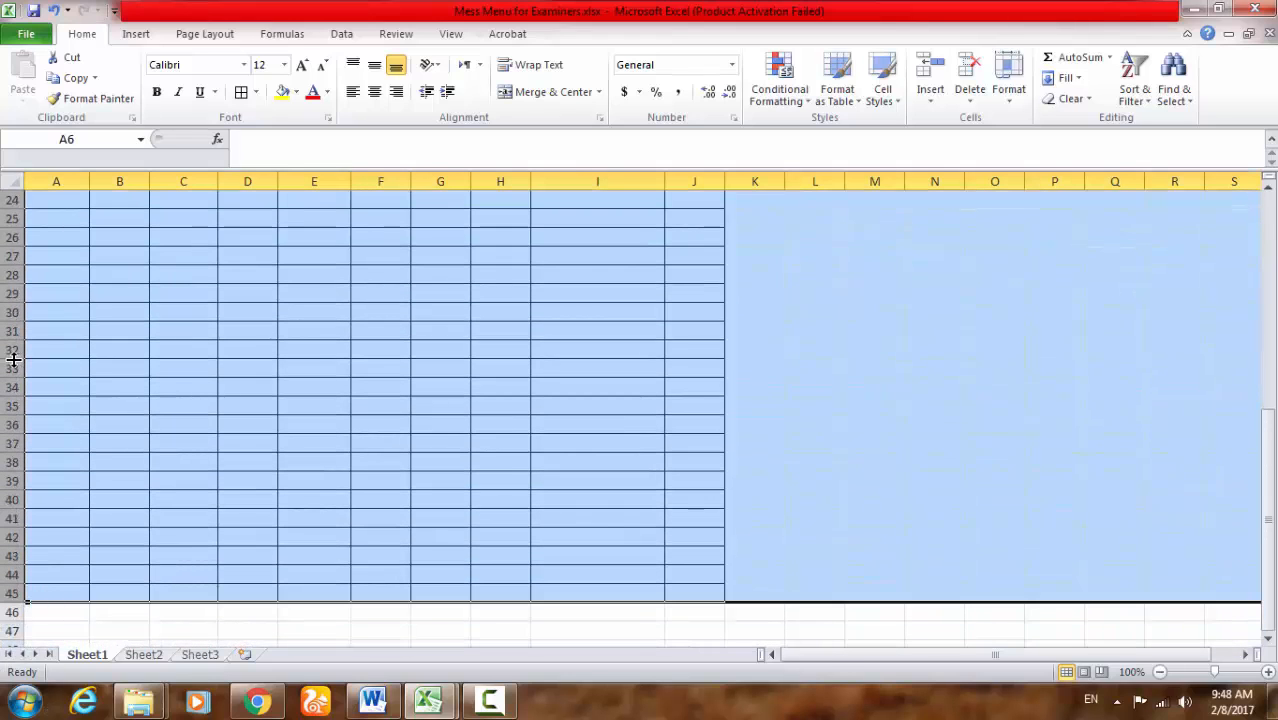
{"action": "left_click_drag", "start_coordinate": [11, 359], "coordinate": [36, 590]}
{"action": "left_click", "coordinate": [385, 366]}
{"action": "scroll", "coordinate": [36, 356], "scroll_direction": "up", "scroll_amount": 2}
{"action": "left_click_drag", "start_coordinate": [17, 502], "coordinate": [17, 512]}
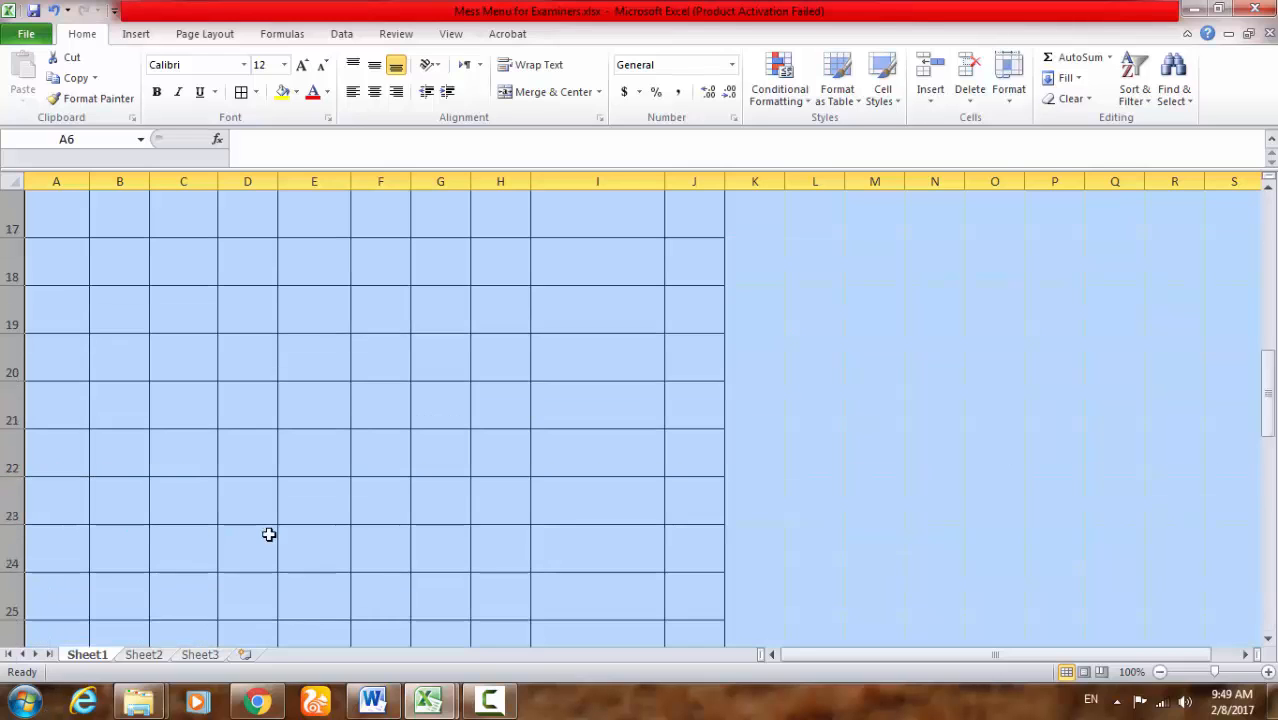
{"action": "left_click", "coordinate": [268, 531]}
{"action": "scroll", "coordinate": [379, 531], "scroll_direction": "up", "scroll_amount": 10}
{"action": "left_click", "coordinate": [314, 430]}
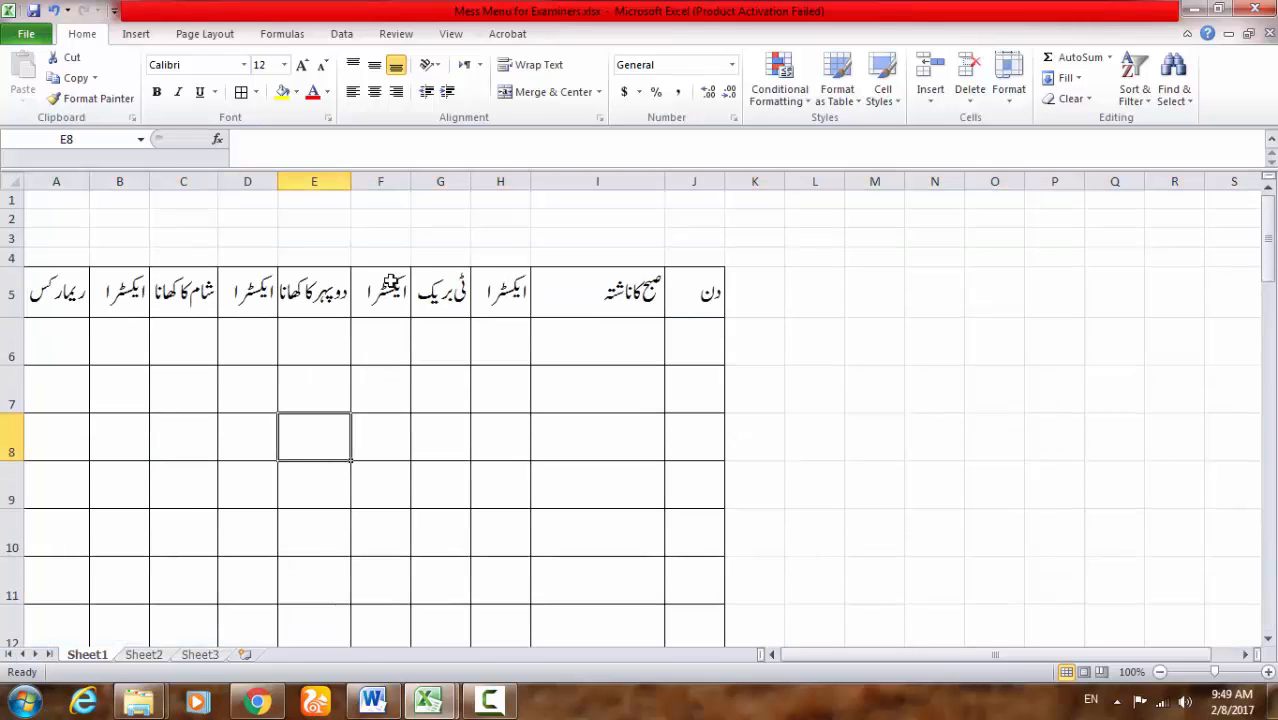
Step: Widen the lunch, dinner and tea-break columns E, C and G to about twice their width
{"action": "mouse_move", "coordinate": [472, 181]}
{"action": "left_mouse_down"}
{"action": "mouse_move", "coordinate": [513, 180]}
{"action": "mouse_move", "coordinate": [481, 188]}
{"action": "left_mouse_up"}
{"action": "left_click_drag", "start_coordinate": [348, 181], "coordinate": [414, 181]}
{"action": "left_click_drag", "start_coordinate": [218, 181], "coordinate": [282, 177]}
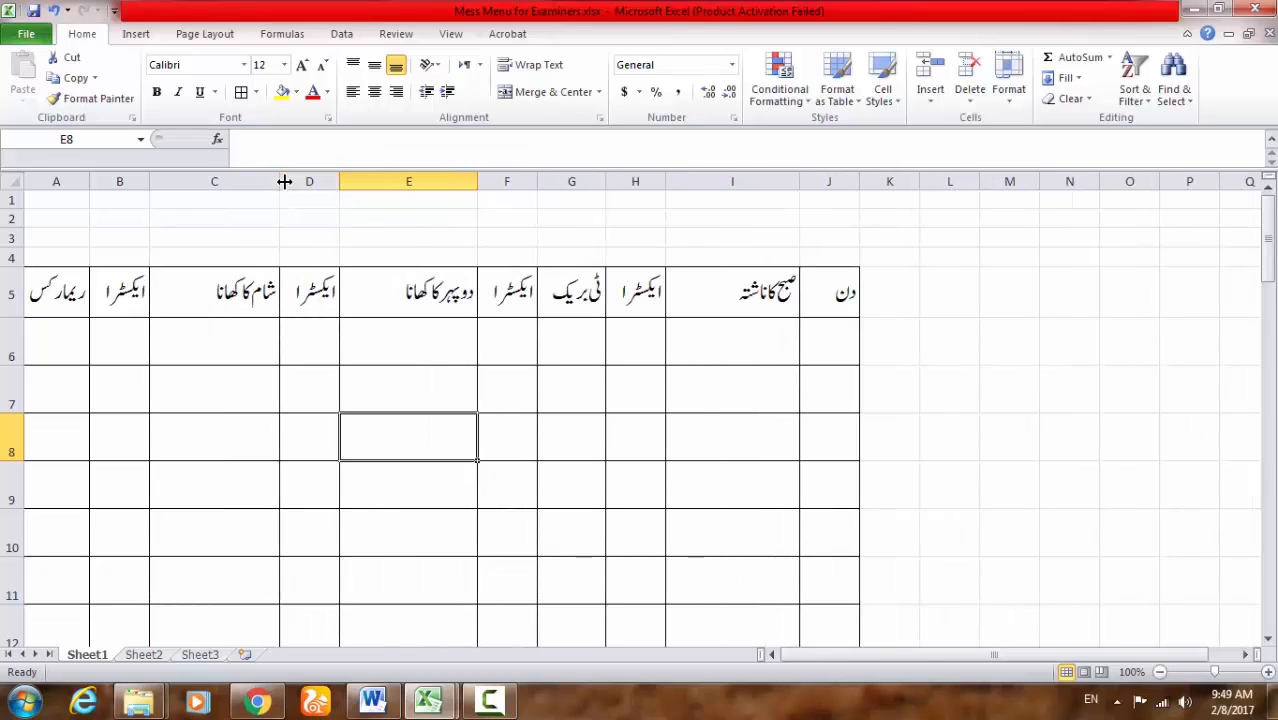
{"action": "left_click_drag", "start_coordinate": [606, 180], "coordinate": [667, 180]}
{"action": "key", "text": "Right"}
Step: Switch the keyboard to Urdu and enter the title "کھانے کا پروگرام" in cell F2
{"action": "left_click", "coordinate": [448, 214]}
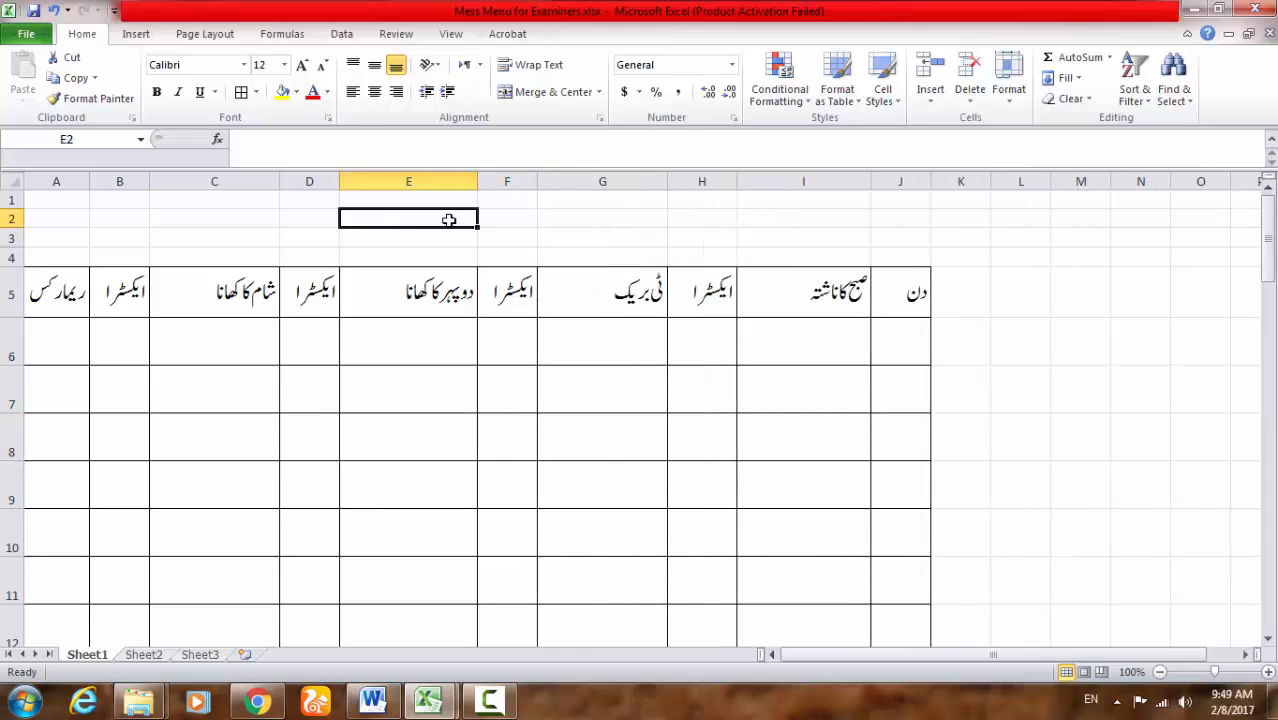
{"action": "left_click", "coordinate": [489, 219]}
{"action": "double_click", "coordinate": [502, 217]}
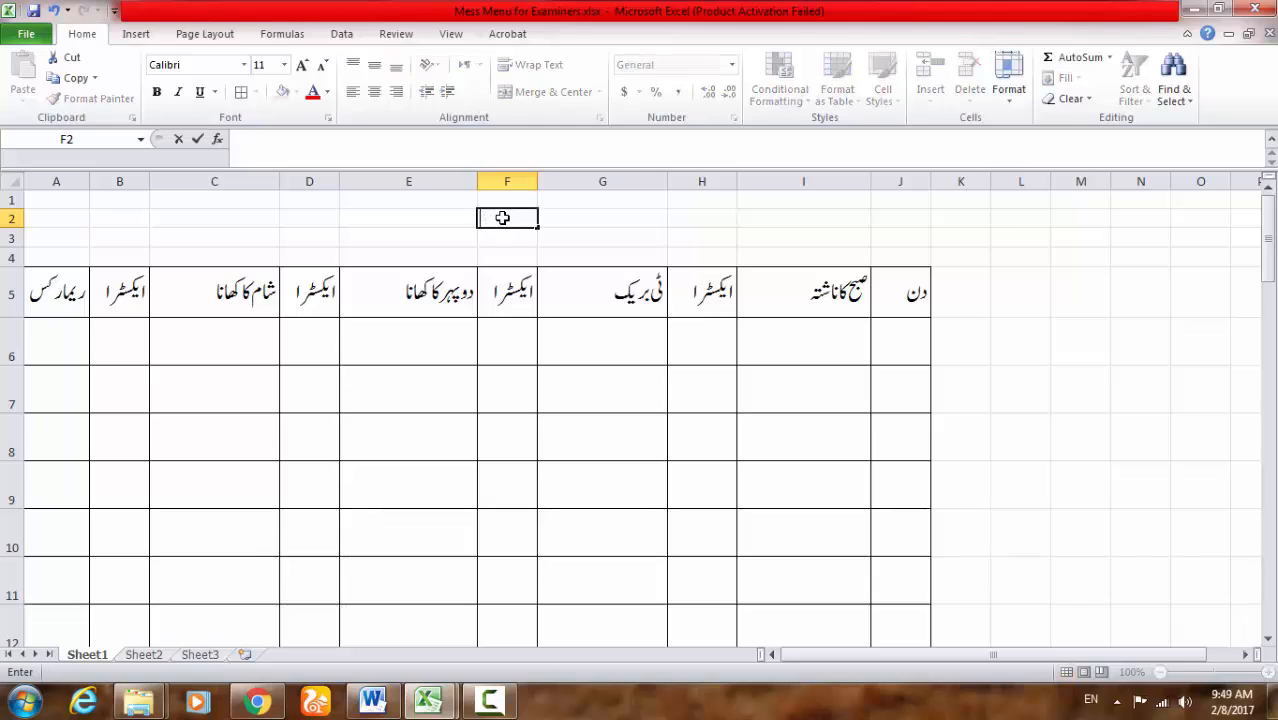
{"action": "left_click", "coordinate": [1091, 699]}
{"action": "left_click", "coordinate": [1110, 626]}
{"action": "type", "text": "کھانے کا پرو"}
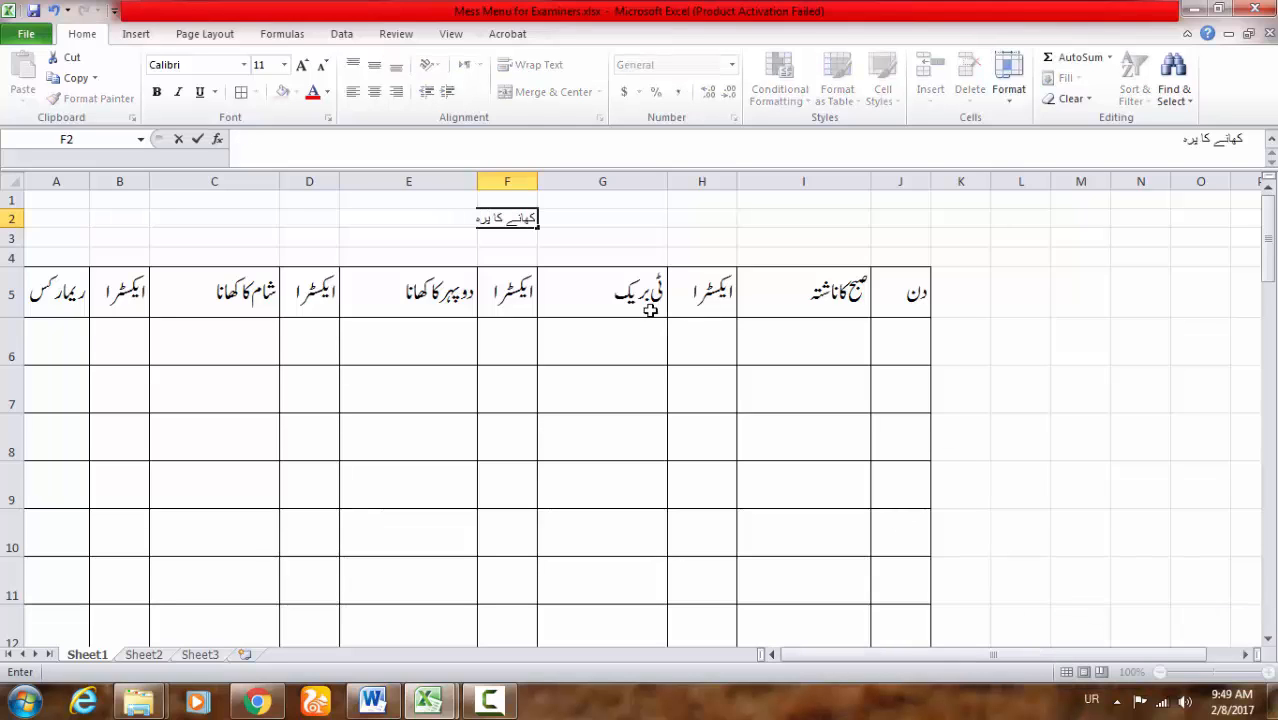
{"action": "type", "text": "گرام"}
Step: Increase the font size of the title cells E2:G2 to 16
{"action": "left_click", "coordinate": [408, 218]}
{"action": "left_click_drag", "start_coordinate": [408, 218], "coordinate": [602, 218]}
{"action": "left_click", "coordinate": [302, 66]}
{"action": "left_click", "coordinate": [302, 66]}
{"action": "left_click", "coordinate": [302, 66]}
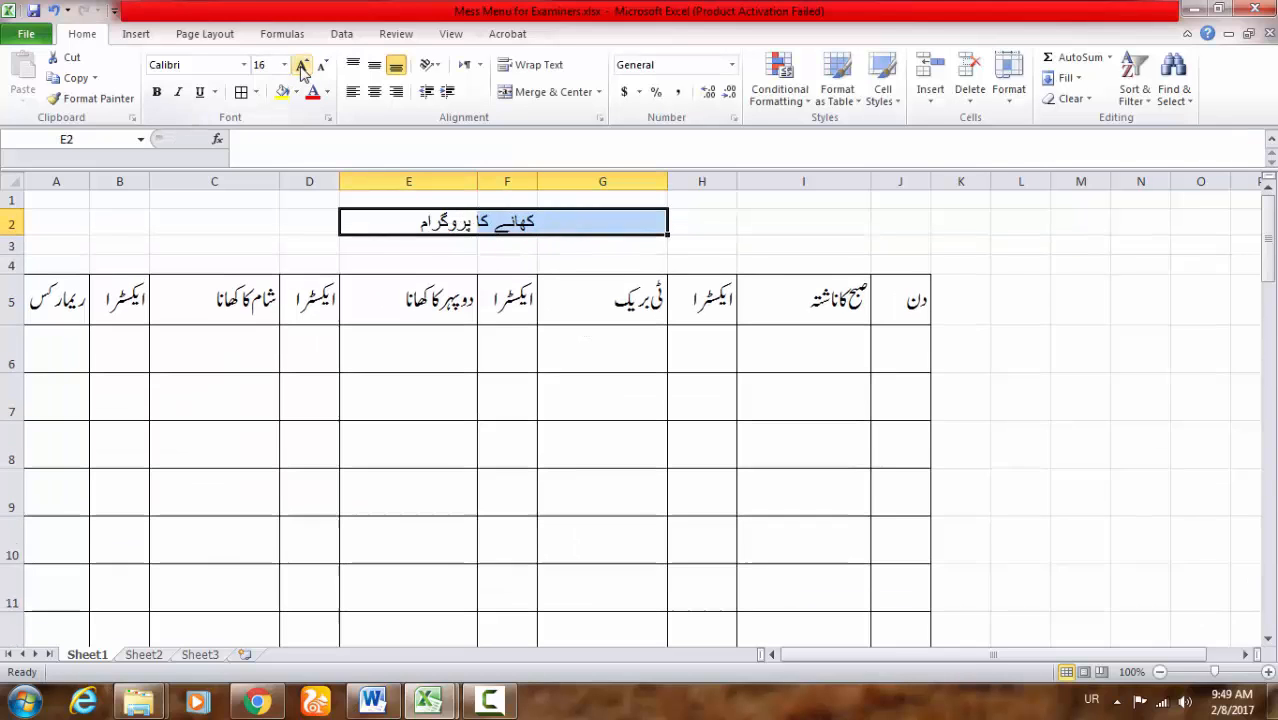
{"action": "left_click", "coordinate": [442, 399]}
Step: Switch the keyboard to English and set the font of the title cells E2:G2 to Jameel Noori
{"action": "left_click", "coordinate": [1092, 699]}
{"action": "left_click", "coordinate": [1093, 645]}
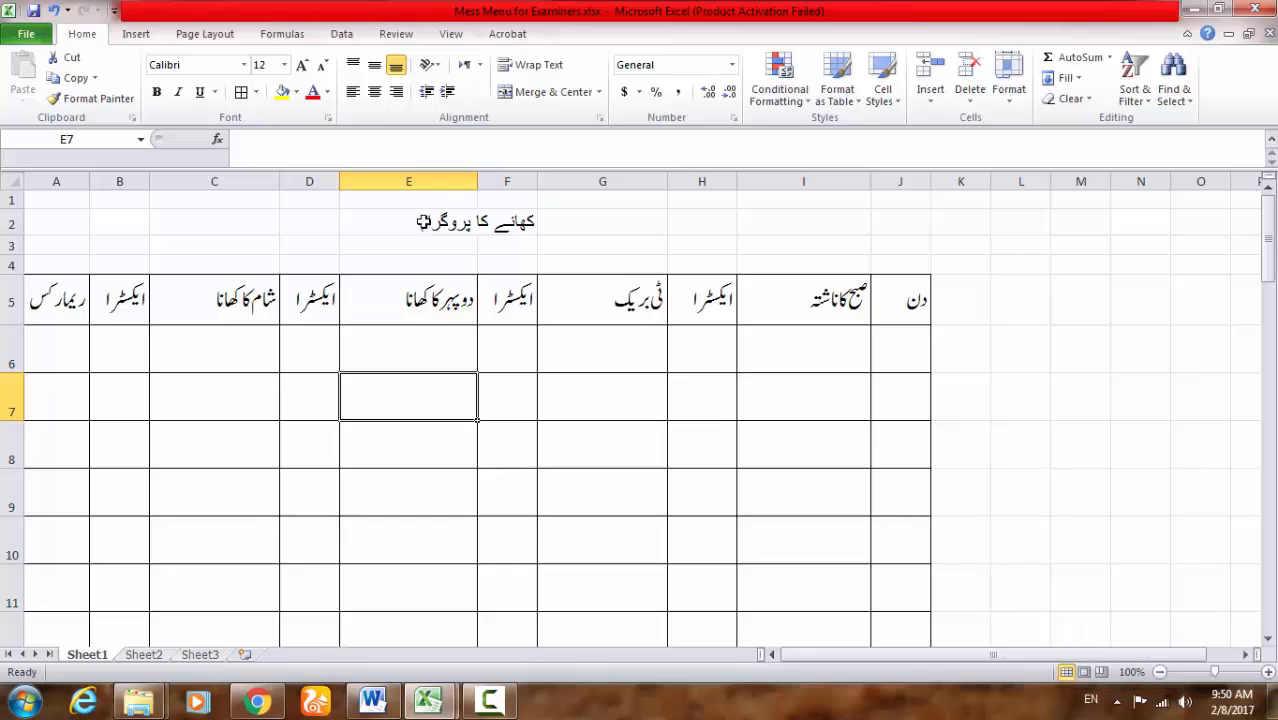
{"action": "left_click", "coordinate": [423, 222]}
{"action": "left_click_drag", "start_coordinate": [430, 222], "coordinate": [602, 222]}
{"action": "left_click", "coordinate": [190, 64]}
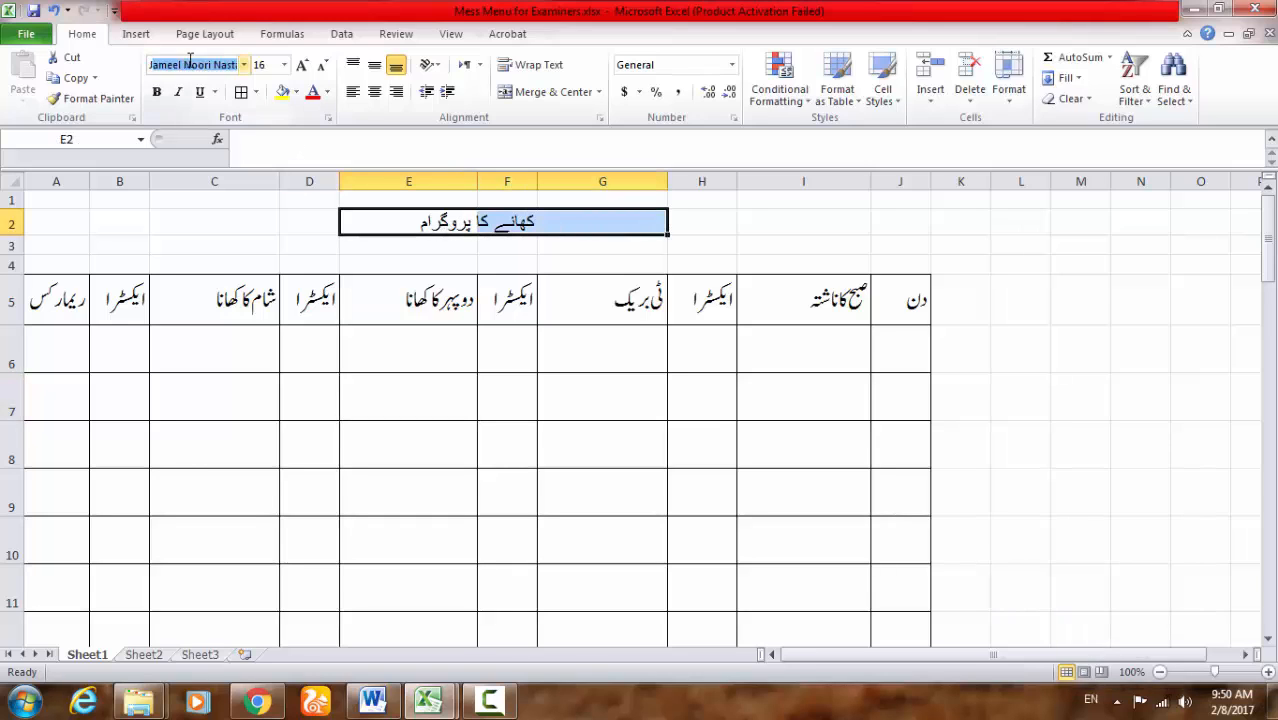
{"action": "key", "text": "Return"}
{"action": "left_click", "coordinate": [502, 451]}
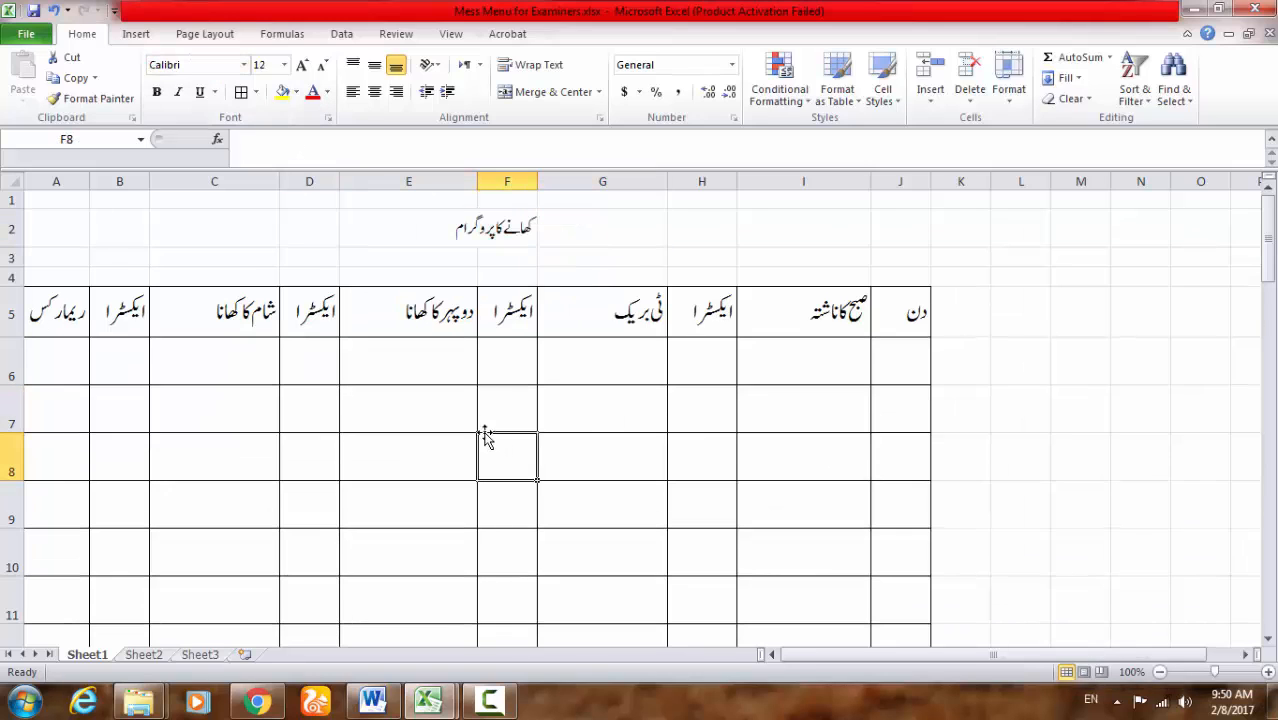
Step: Open cell J6 under the day heading for editing and switch the keyboard to Urdu
{"action": "left_click", "coordinate": [911, 374]}
{"action": "double_click", "coordinate": [911, 374]}
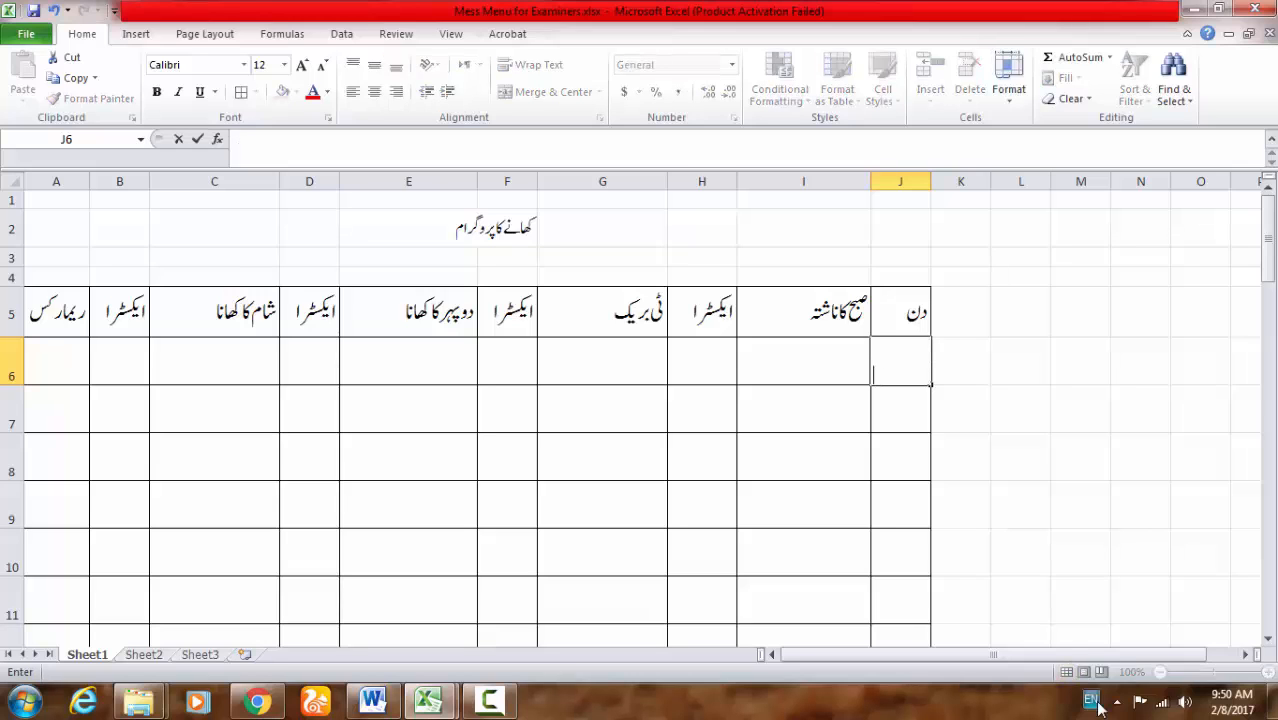
{"action": "left_click", "coordinate": [1091, 699]}
{"action": "left_click", "coordinate": [1115, 625]}
{"action": "key", "text": "alt+shift"}
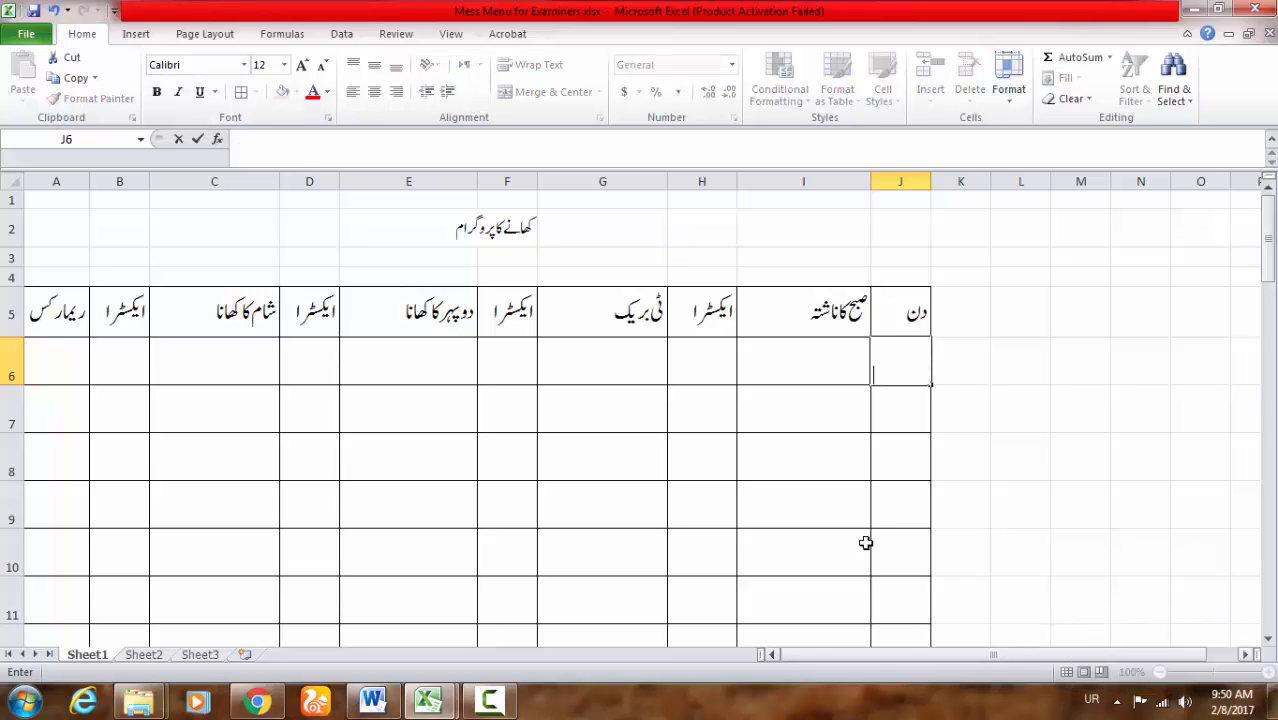
{"action": "left_click", "coordinate": [329, 119]}
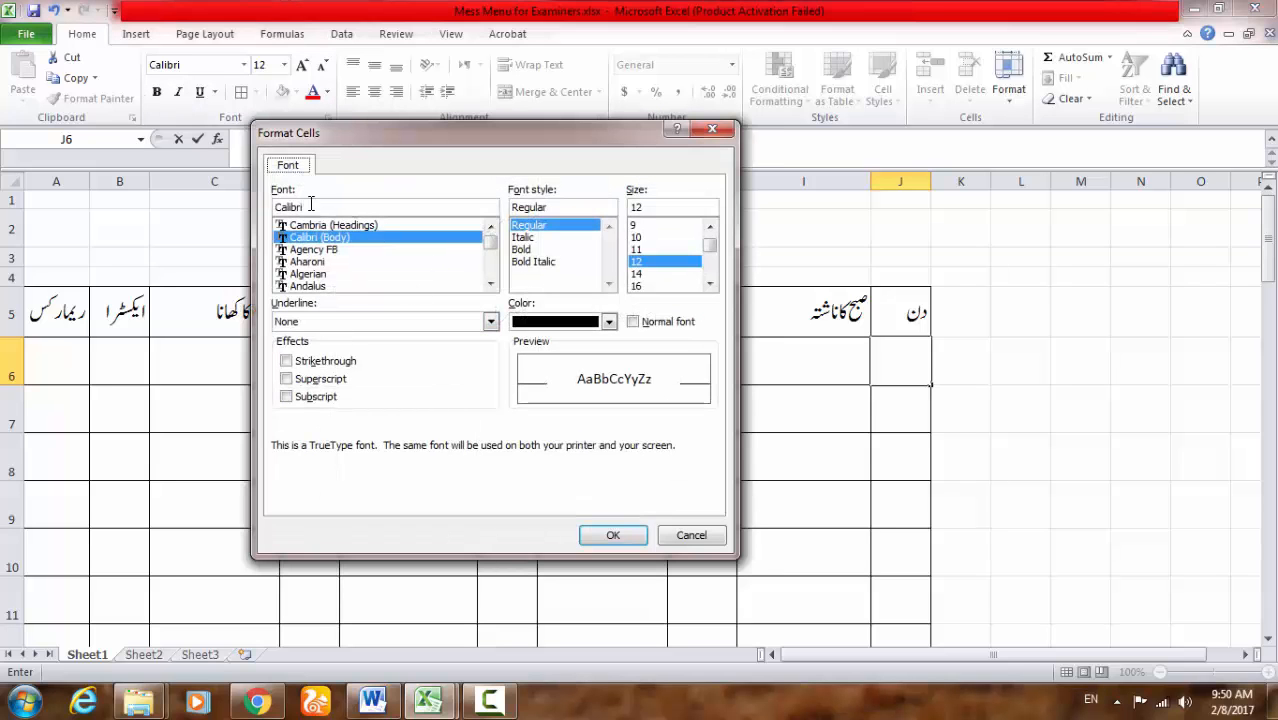
{"action": "left_click_drag", "start_coordinate": [307, 208], "coordinate": [164, 207]}
{"action": "type", "text": "ja"}
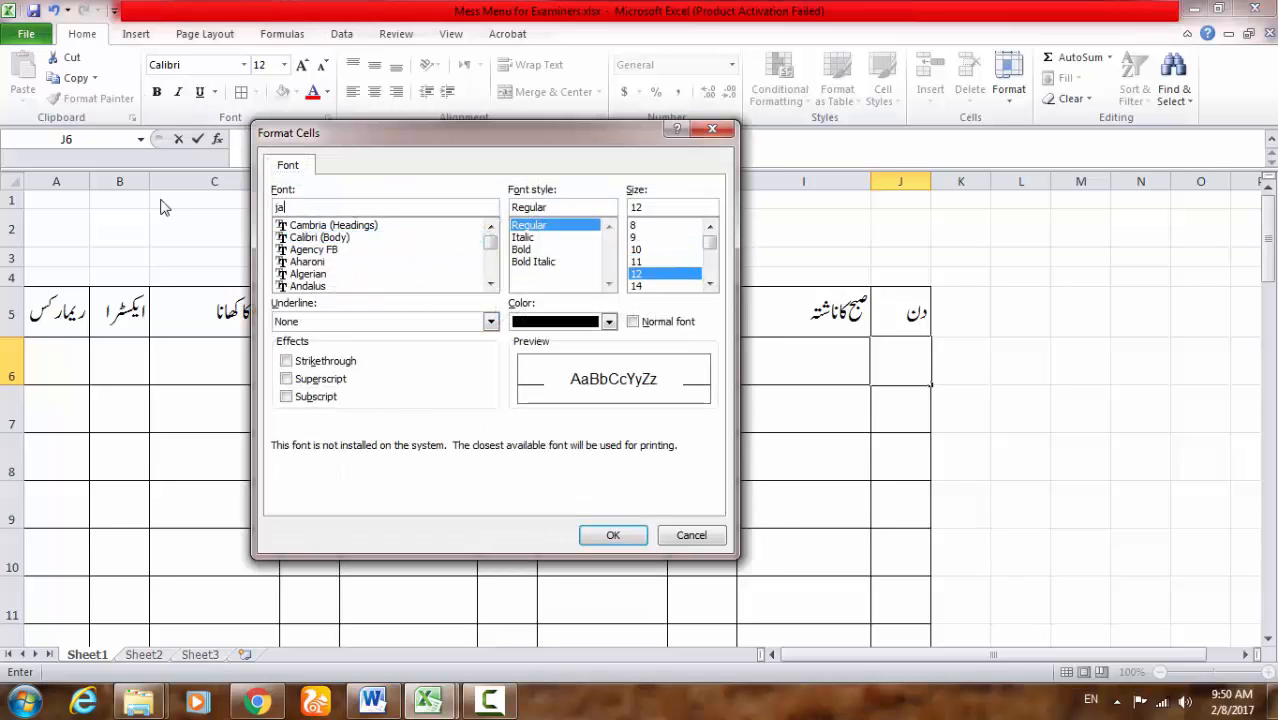
{"action": "type", "text": "m"}
{"action": "left_click", "coordinate": [684, 540]}
{"action": "left_click", "coordinate": [330, 120]}
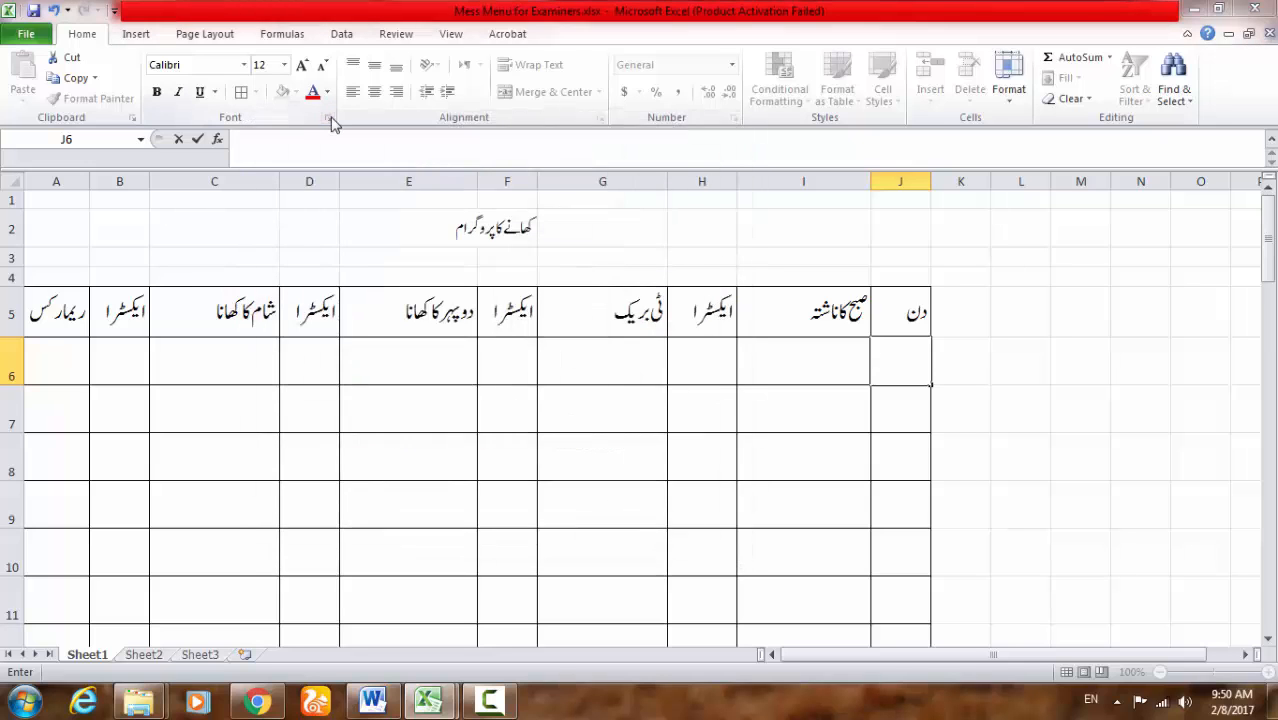
{"action": "left_click", "coordinate": [691, 535]}
{"action": "left_click", "coordinate": [822, 455]}
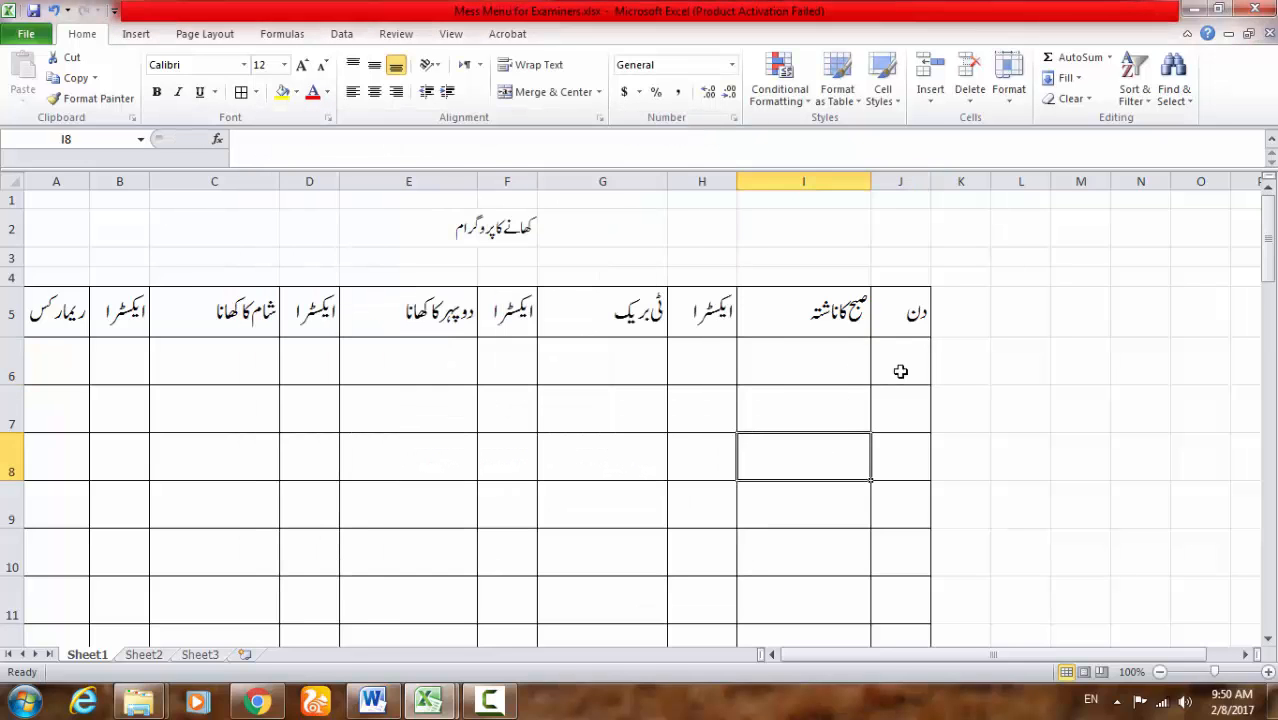
Step: Examine the number, alignment, font, border, fill and protection settings of cell J6 in Format Cells
{"action": "left_click", "coordinate": [901, 371]}
{"action": "left_click", "coordinate": [328, 118]}
{"action": "left_click", "coordinate": [288, 165]}
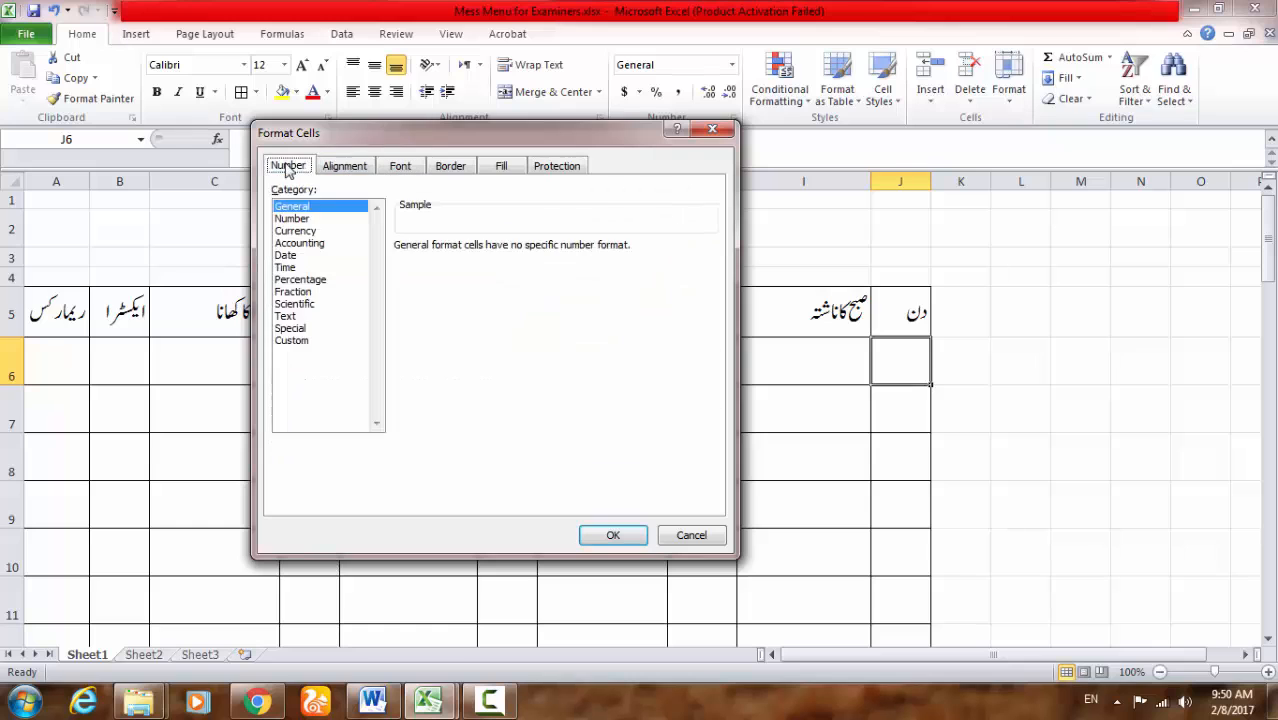
{"action": "left_click", "coordinate": [344, 165]}
{"action": "left_click", "coordinate": [402, 167]}
{"action": "left_click", "coordinate": [447, 170]}
{"action": "left_click", "coordinate": [501, 165]}
{"action": "left_click", "coordinate": [556, 165]}
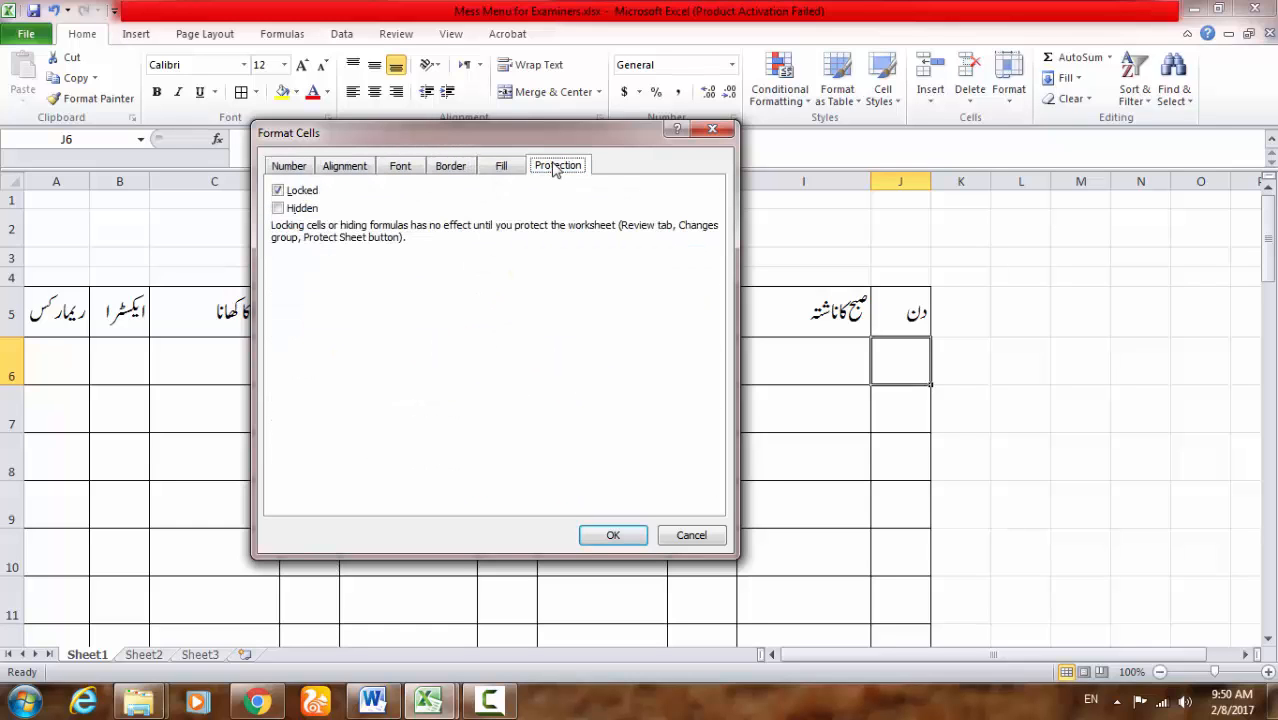
{"action": "left_click", "coordinate": [691, 535]}
{"action": "left_click", "coordinate": [598, 118]}
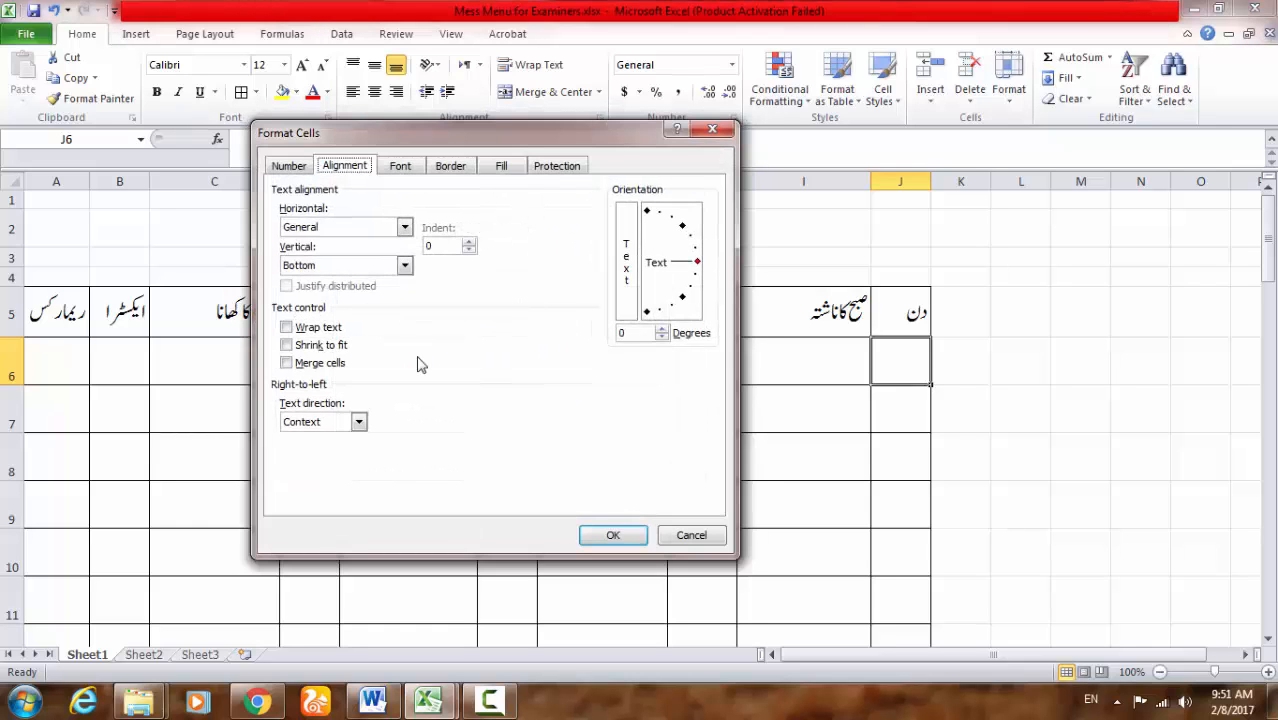
{"action": "left_click", "coordinate": [300, 168]}
{"action": "left_click", "coordinate": [436, 166]}
{"action": "left_click", "coordinate": [399, 170]}
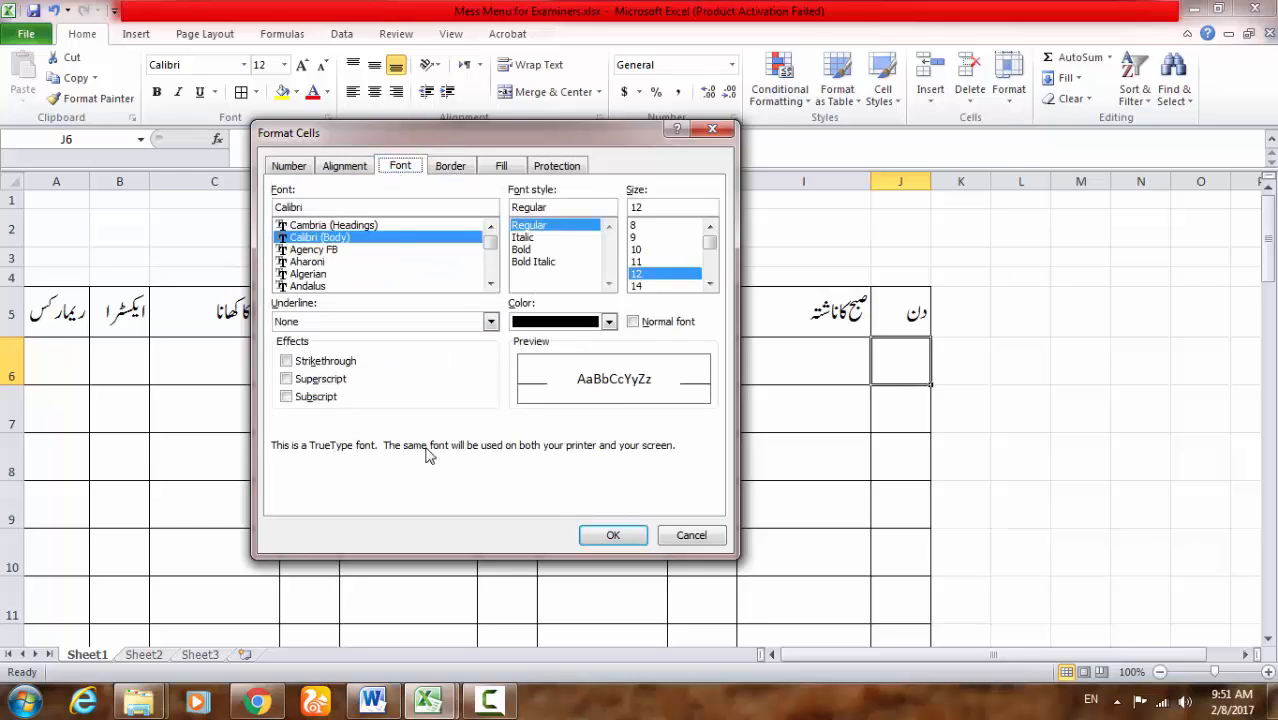
{"action": "left_click", "coordinate": [684, 537]}
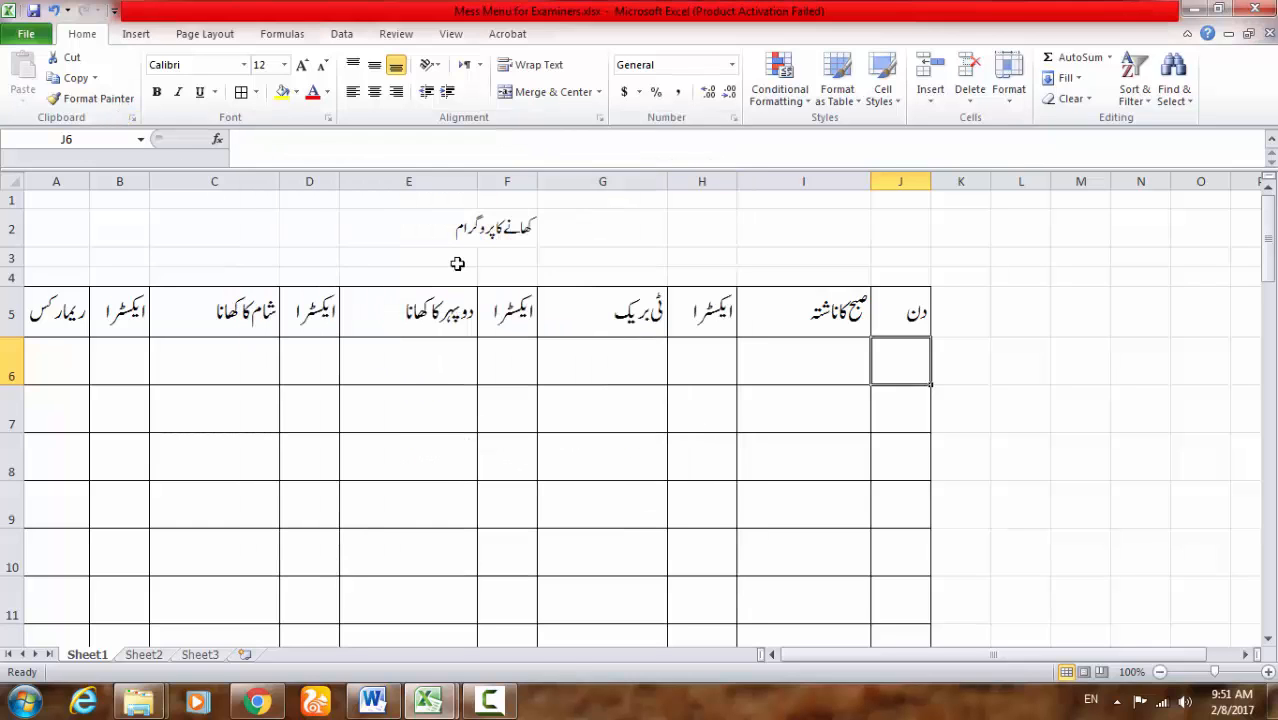
Step: Set the font of cell J6 to Jameel Noori Nastaleeq
{"action": "left_click", "coordinate": [329, 119]}
{"action": "left_click", "coordinate": [702, 530]}
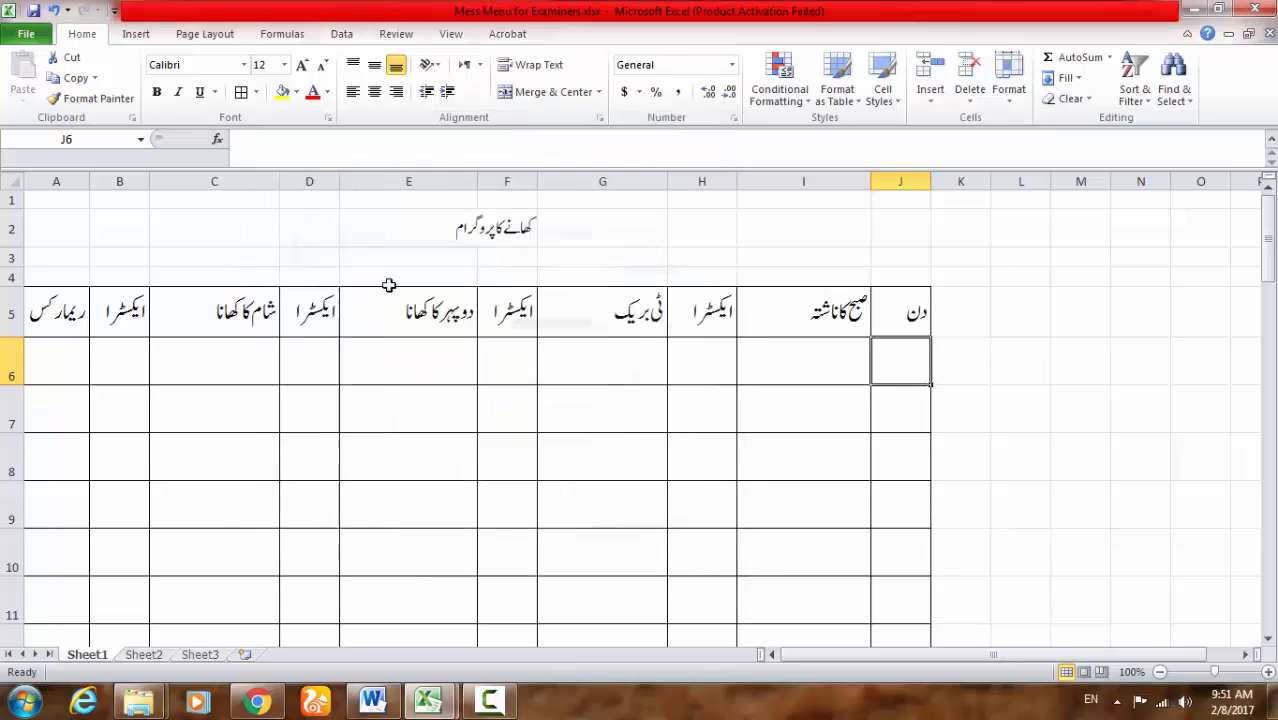
{"action": "left_click", "coordinate": [227, 69]}
{"action": "type", "text": "Jameel Noori Nastaleeq"}
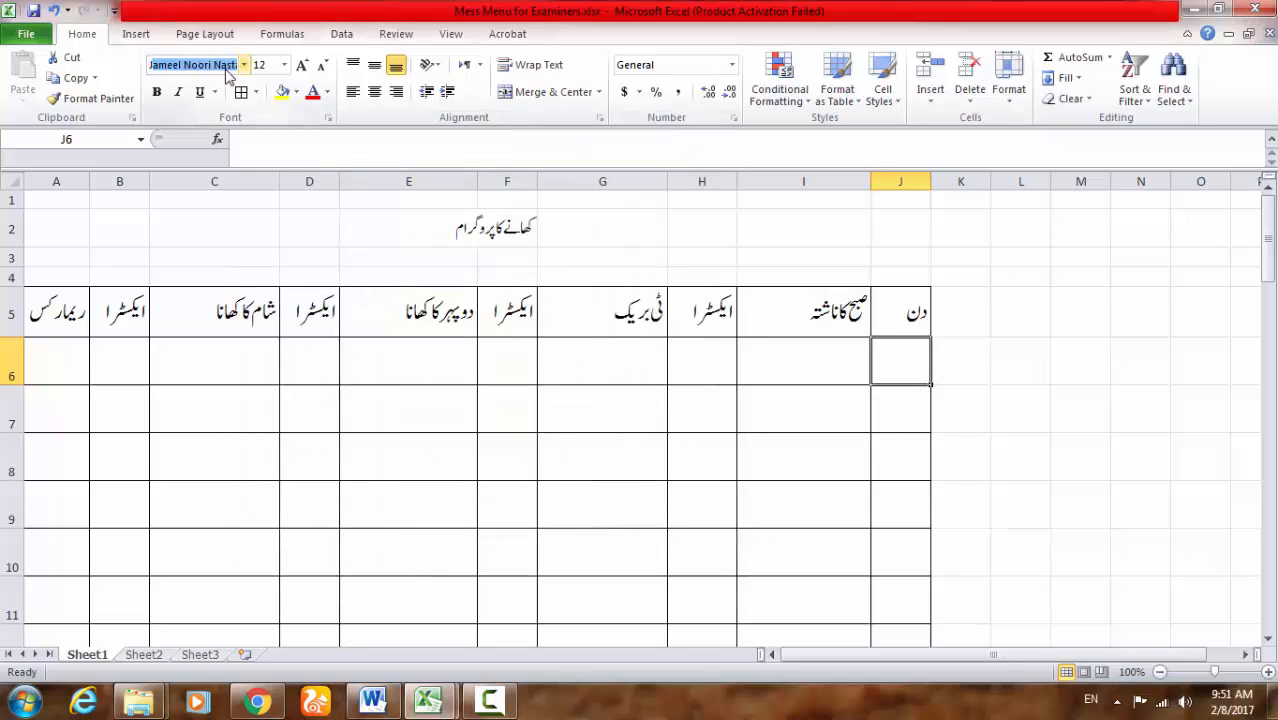
{"action": "key", "text": "Return"}
{"action": "left_click", "coordinate": [286, 382]}
{"action": "left_click", "coordinate": [907, 369]}
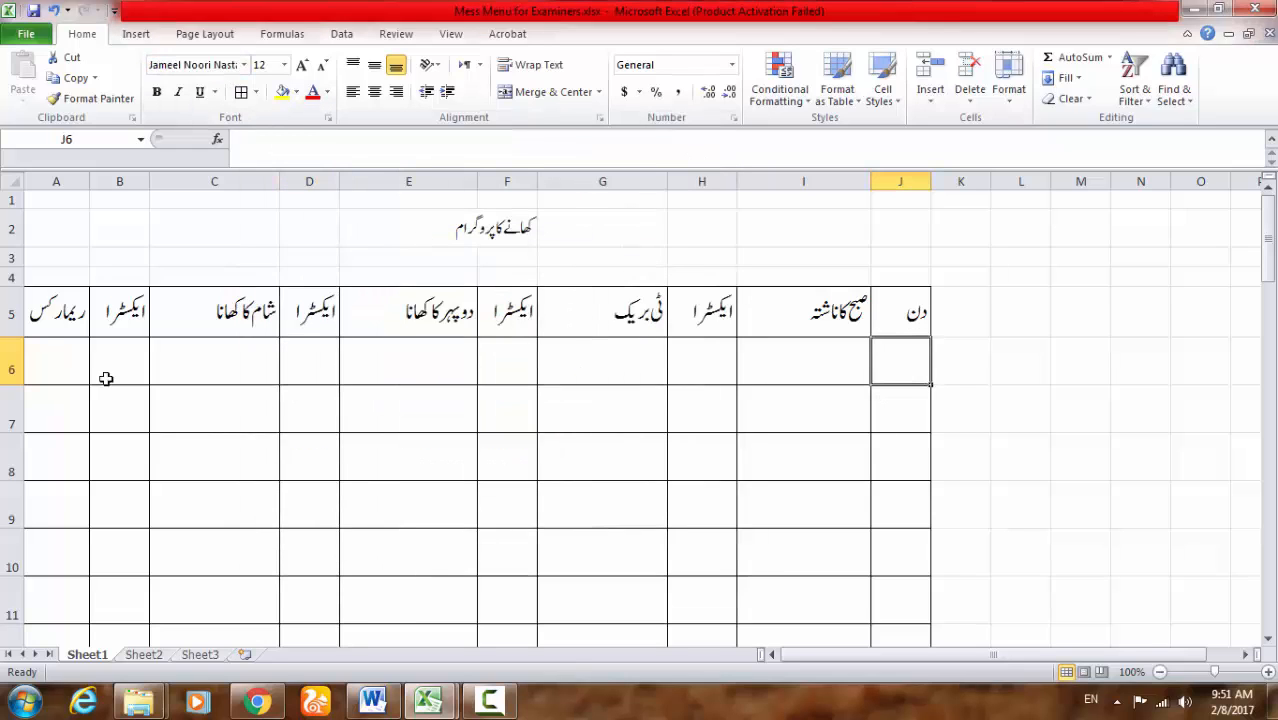
Step: Set the font of the table body cells A6:J45 to Jameel Noori Nastaleeq
{"action": "left_click_drag", "start_coordinate": [106, 378], "coordinate": [905, 600]}
{"action": "left_click", "coordinate": [212, 67]}
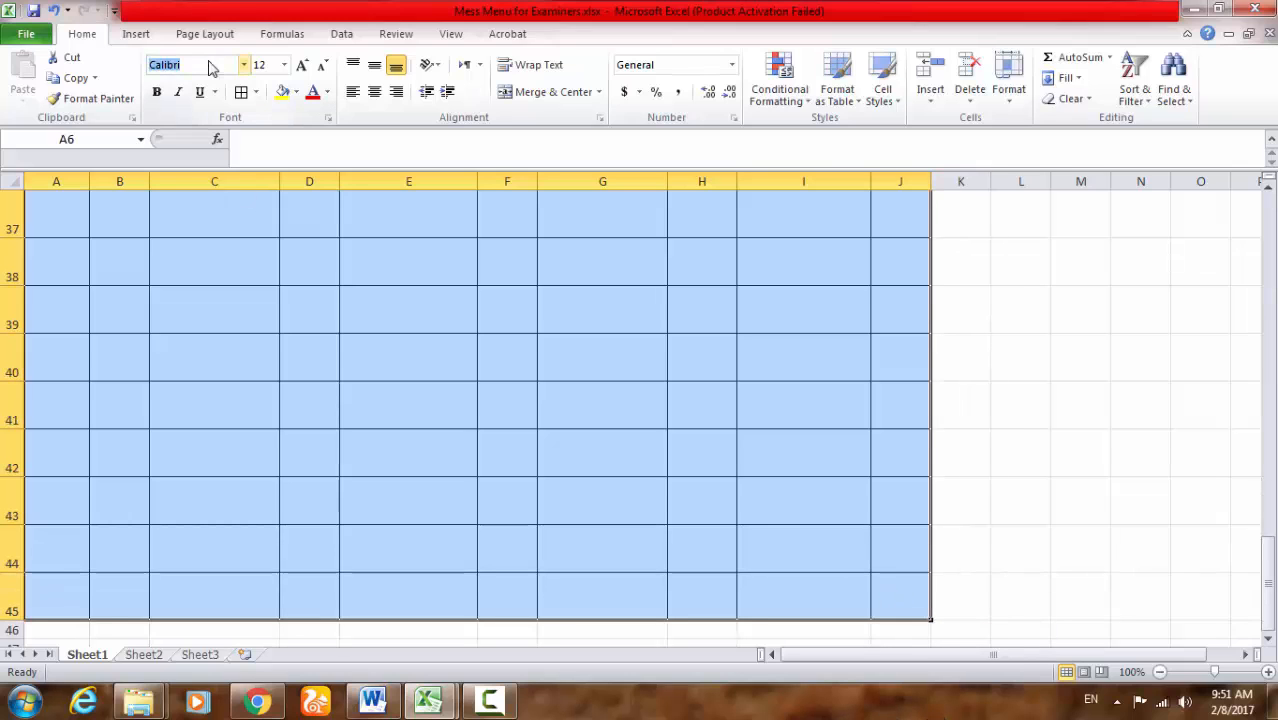
{"action": "type", "text": "Jameel Noori Nastaleeq"}
{"action": "key", "text": "Return"}
{"action": "left_click", "coordinate": [406, 412]}
{"action": "left_click", "coordinate": [922, 363]}
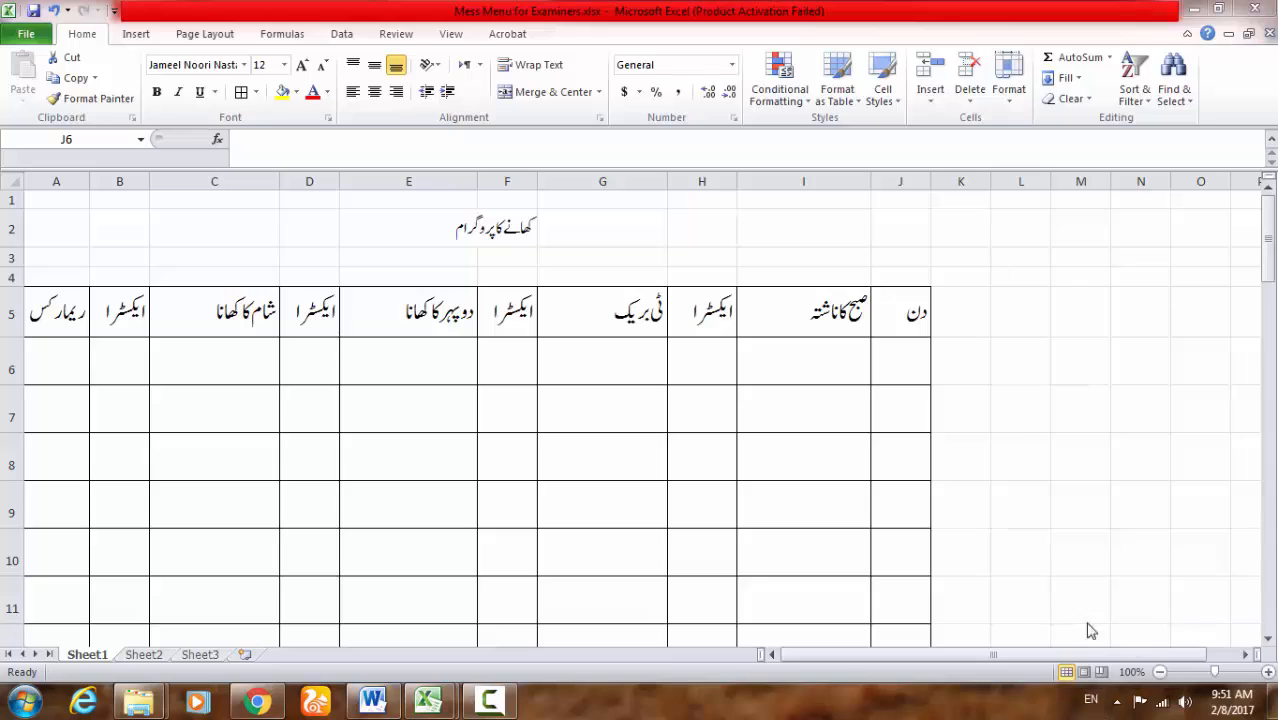
Step: Switch the keyboard to Urdu, try the day name سوموا in cell J6 and clear it again
{"action": "type", "text": "s"}
{"action": "key", "text": "alt+shift"}
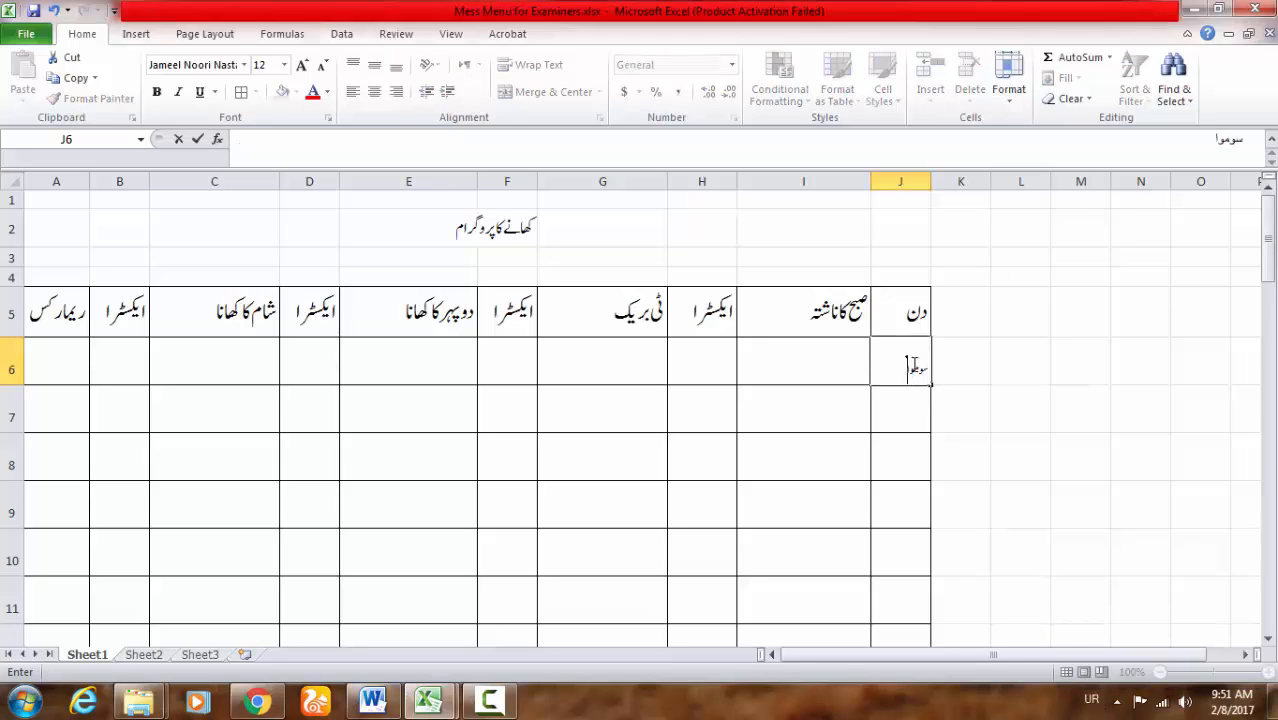
{"action": "key", "text": "BackSpace"}
{"action": "key", "text": "BackSpace"}
{"action": "key", "text": "BackSpace"}
{"action": "key", "text": "BackSpace"}
{"action": "key", "text": "BackSpace"}
Step: Set the font size of all table body cells below the heading row to 14
{"action": "mouse_move", "coordinate": [913, 367]}
{"action": "left_mouse_down"}
{"action": "mouse_move", "coordinate": [200, 410]}
{"action": "mouse_move", "coordinate": [110, 610]}
{"action": "mouse_move", "coordinate": [106, 589]}
{"action": "left_mouse_up"}
{"action": "scroll", "coordinate": [503, 328], "scroll_direction": "up", "scroll_amount": 12}
{"action": "left_click", "coordinate": [580, 449]}
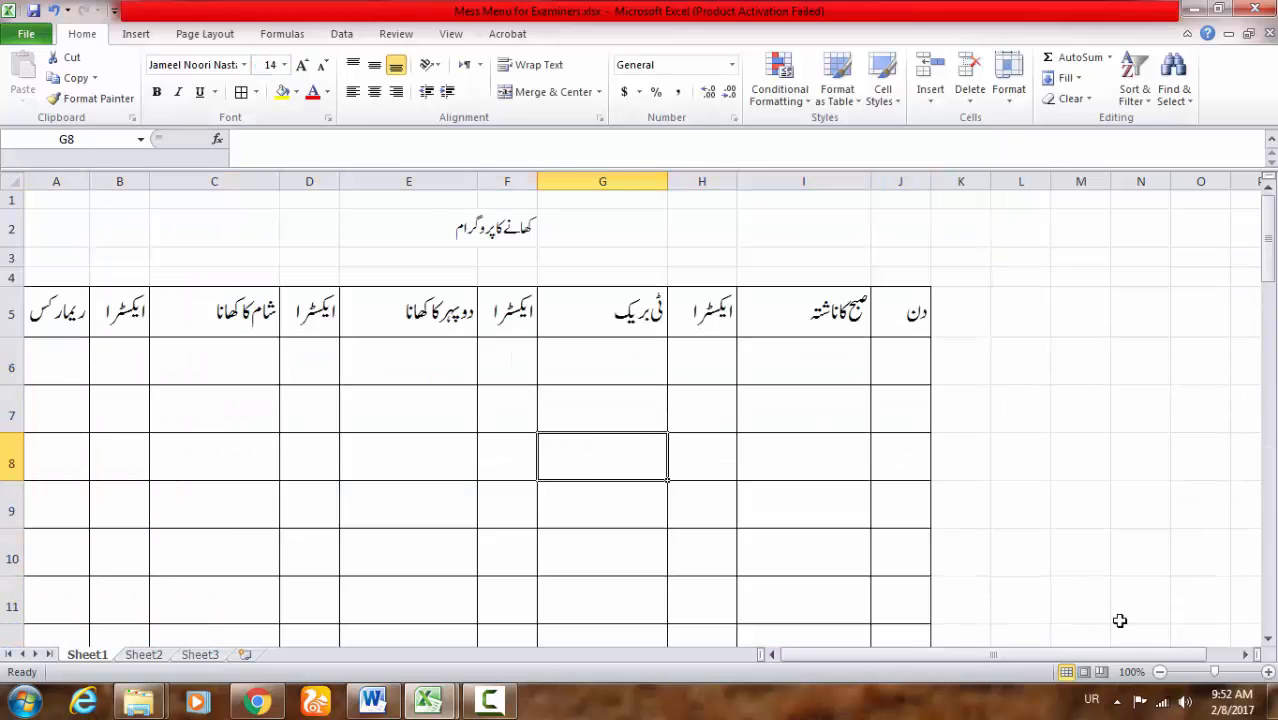
Step: Enter the day names سوموار, منگل and بدھ in cells J6 to J8
{"action": "left_click", "coordinate": [912, 369]}
{"action": "type", "text": "سو"}
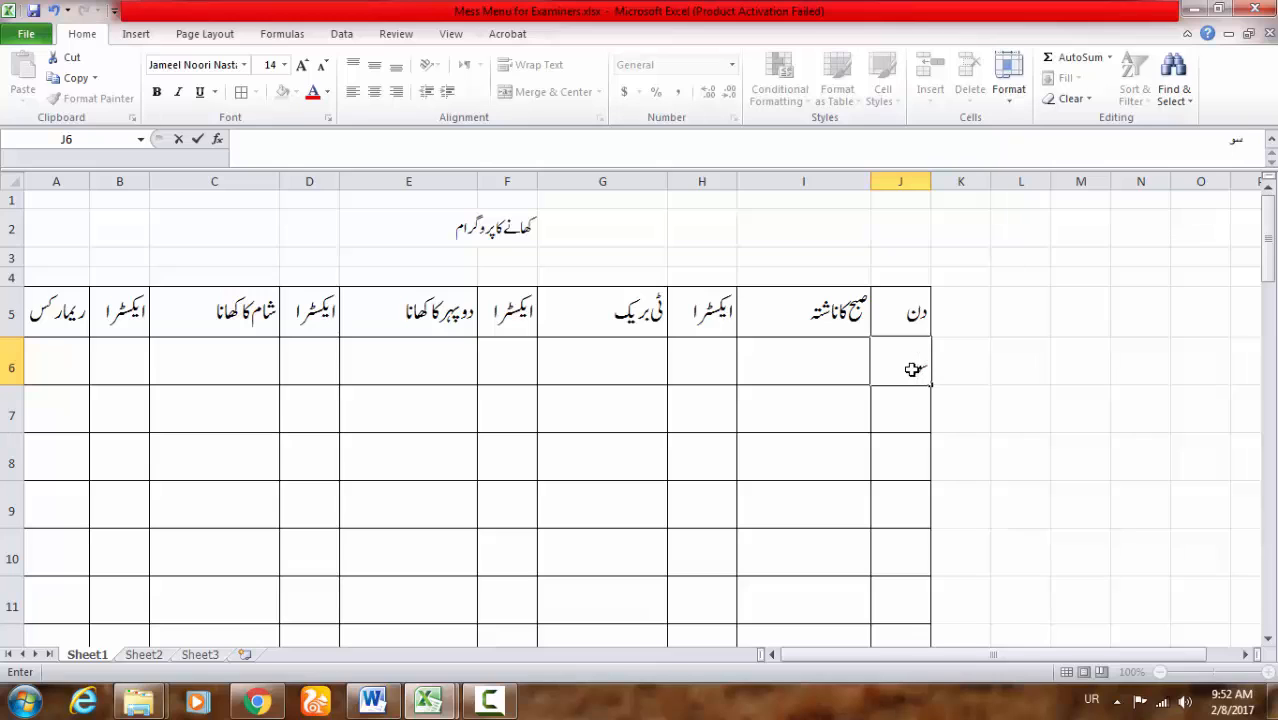
{"action": "type", "text": "موار"}
{"action": "key", "text": "Return"}
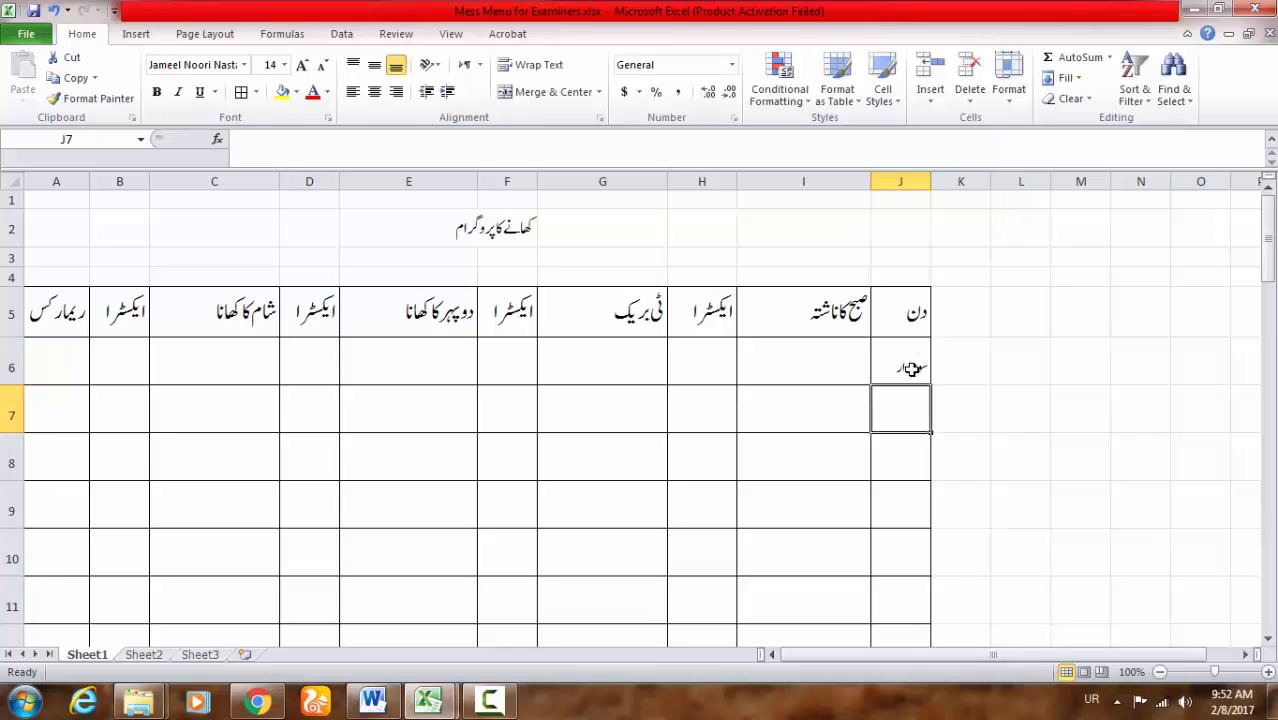
{"action": "type", "text": "منگل"}
{"action": "key", "text": "Return"}
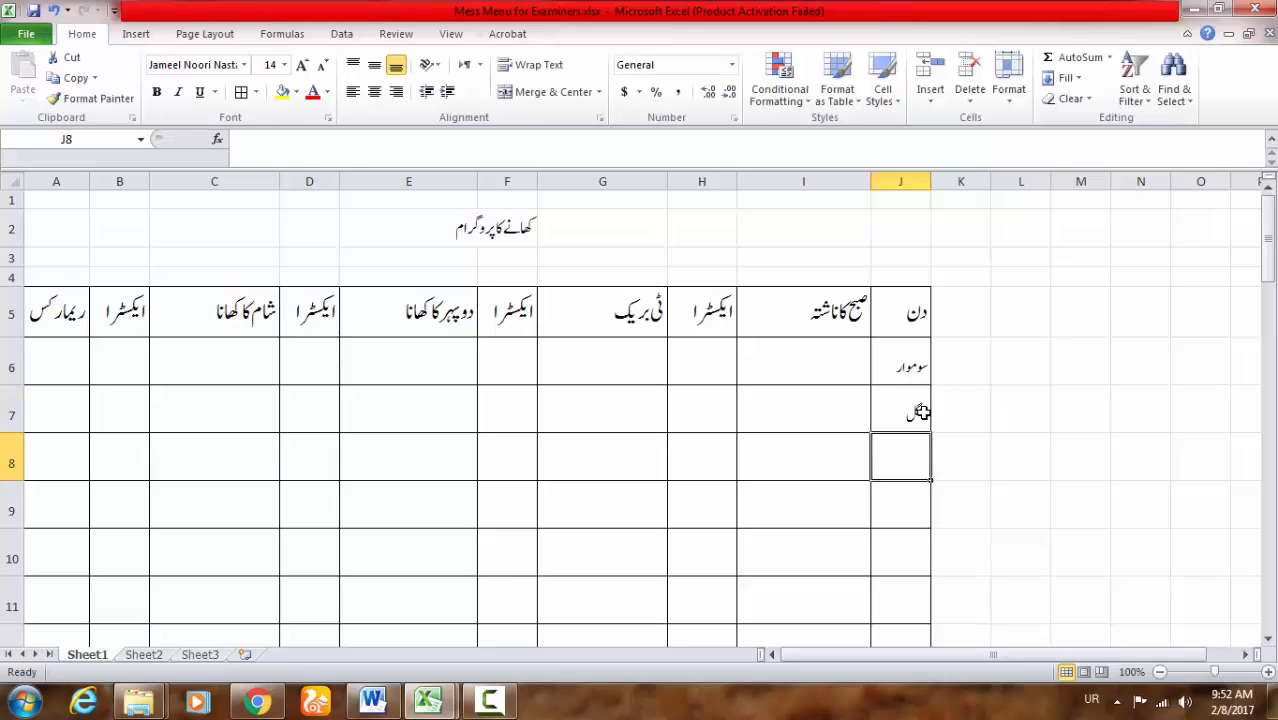
{"action": "type", "text": "بدھ"}
{"action": "key", "text": "Return"}
Step: Enter the day name جمعرات in cell J9, discarding the autocompleted منگل
{"action": "type", "text": "منگل"}
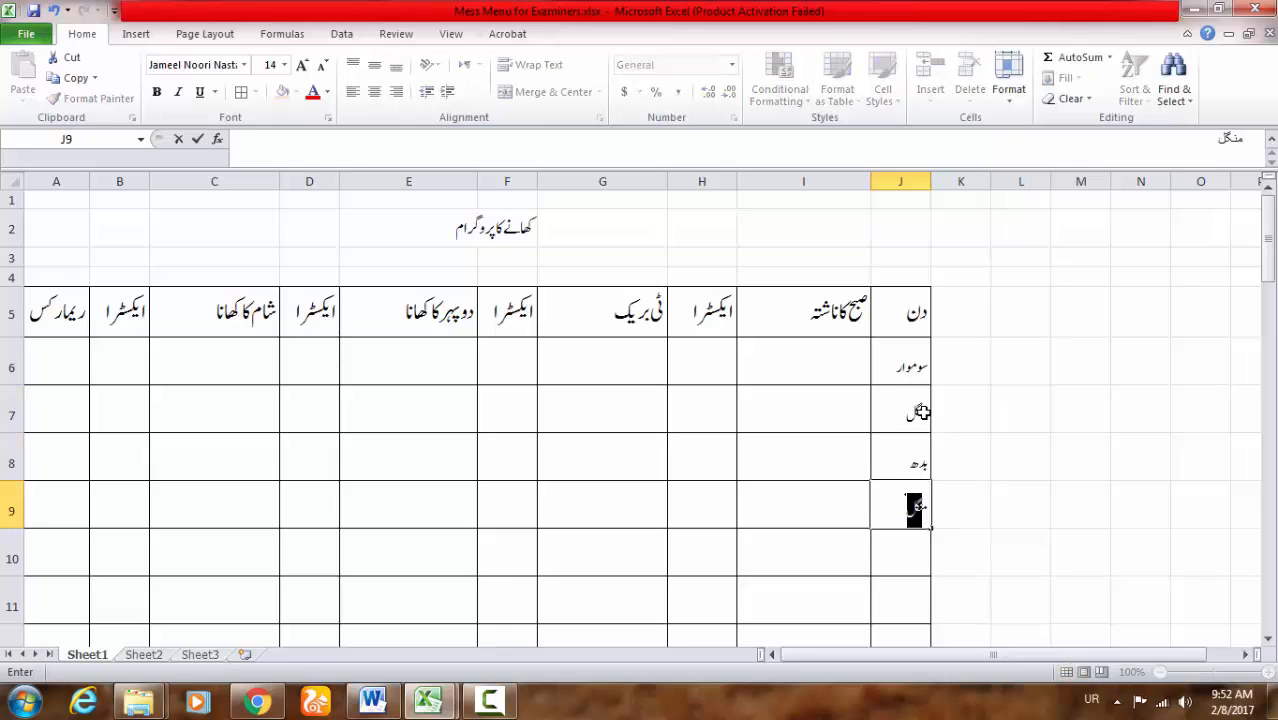
{"action": "key", "text": "BackSpace"}
{"action": "key", "text": "BackSpace"}
{"action": "type", "text": "ج"}
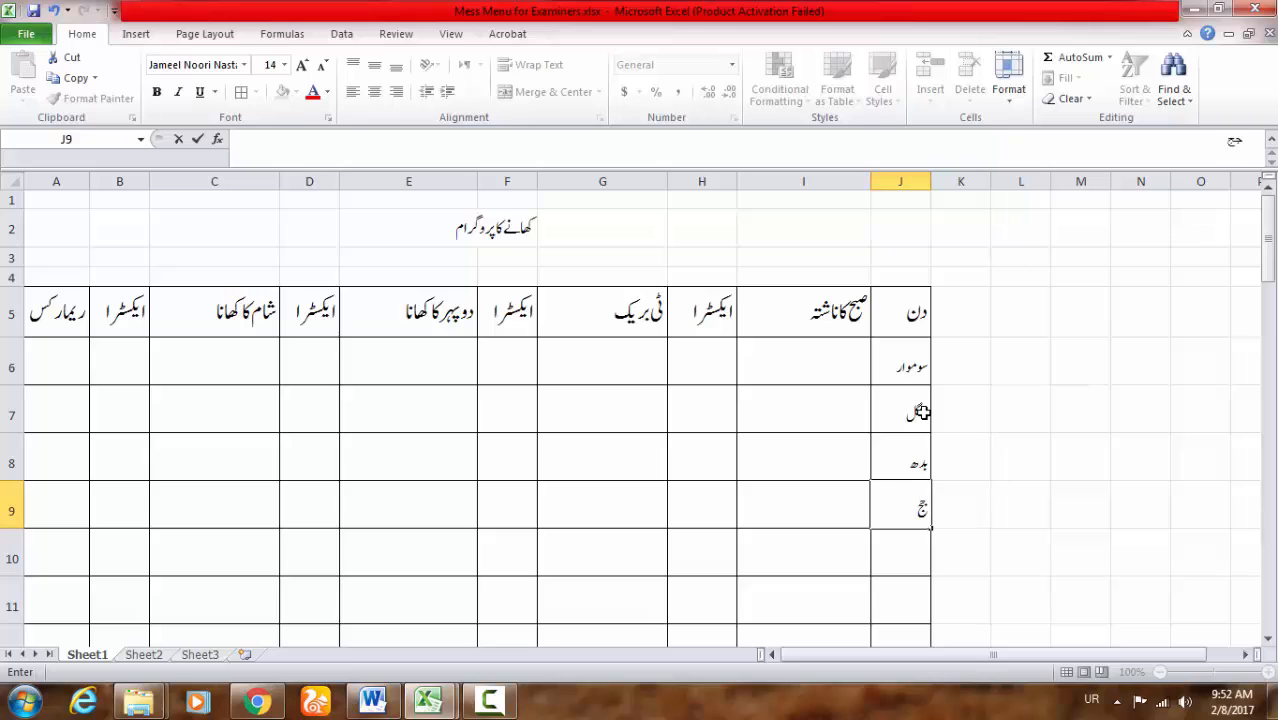
{"action": "key", "text": "ctrl+Return"}
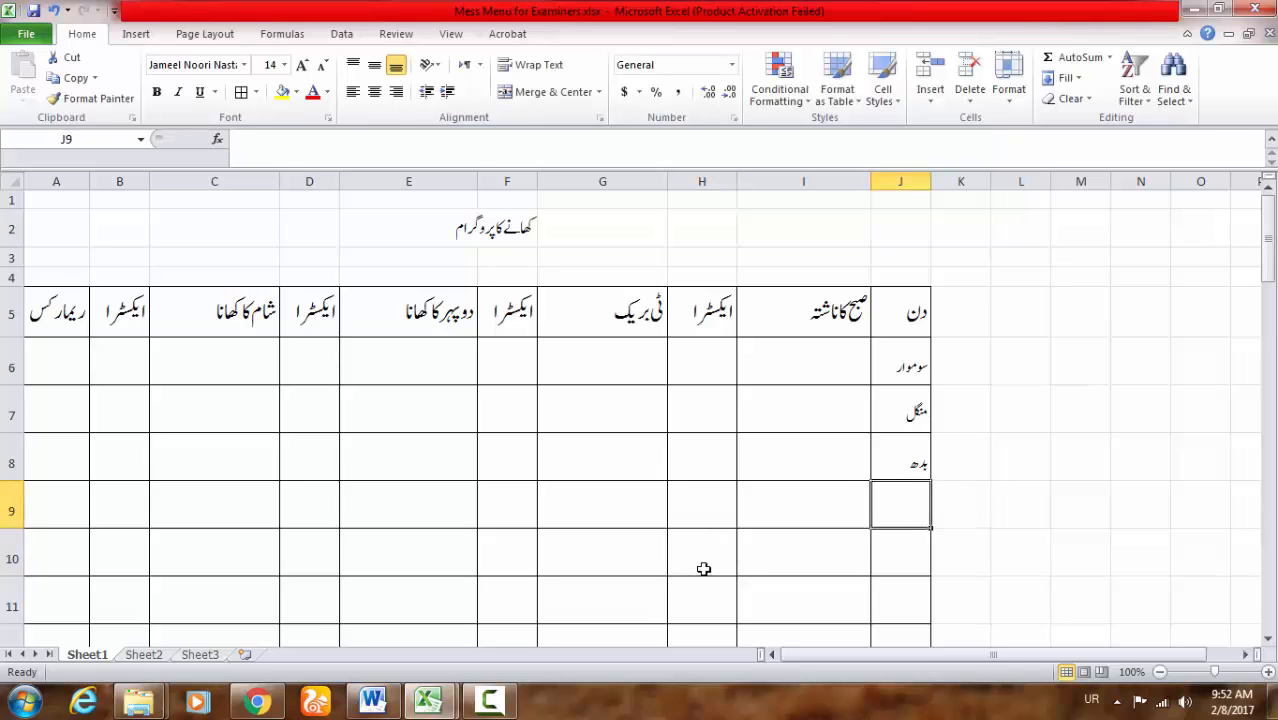
{"action": "type", "text": "جمعرات"}
{"action": "key", "text": "Return"}
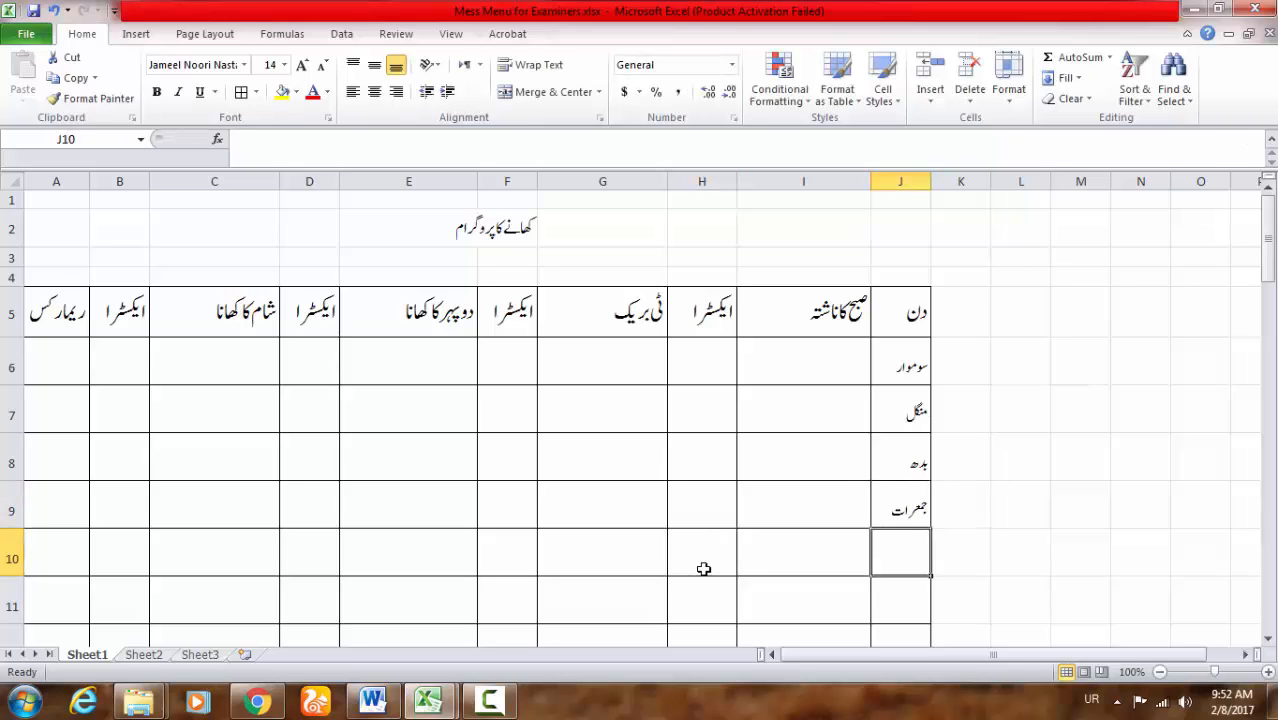
Step: Enter the day names جمعہ, ہفتہ and اتوار in cells J10 to J12
{"action": "type", "text": "جمعہ"}
{"action": "key", "text": "Return"}
{"action": "type", "text": "ہ"}
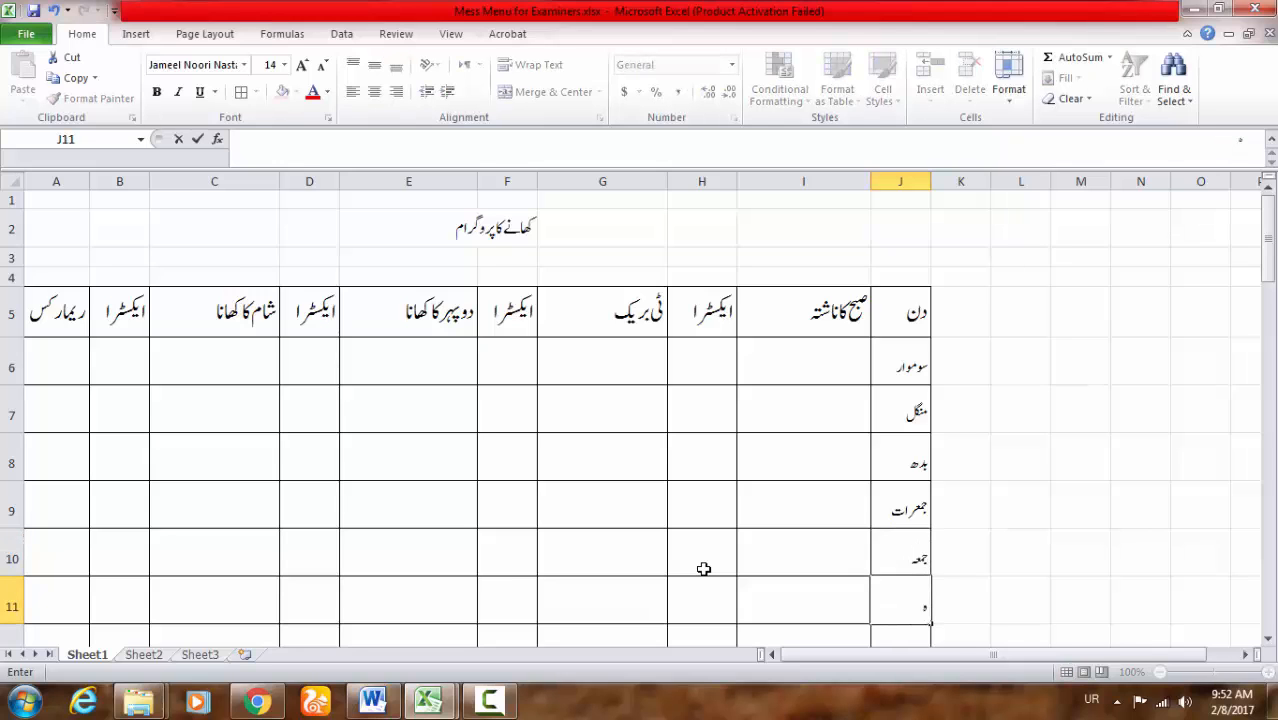
{"action": "type", "text": "فتہ"}
{"action": "key", "text": "Return"}
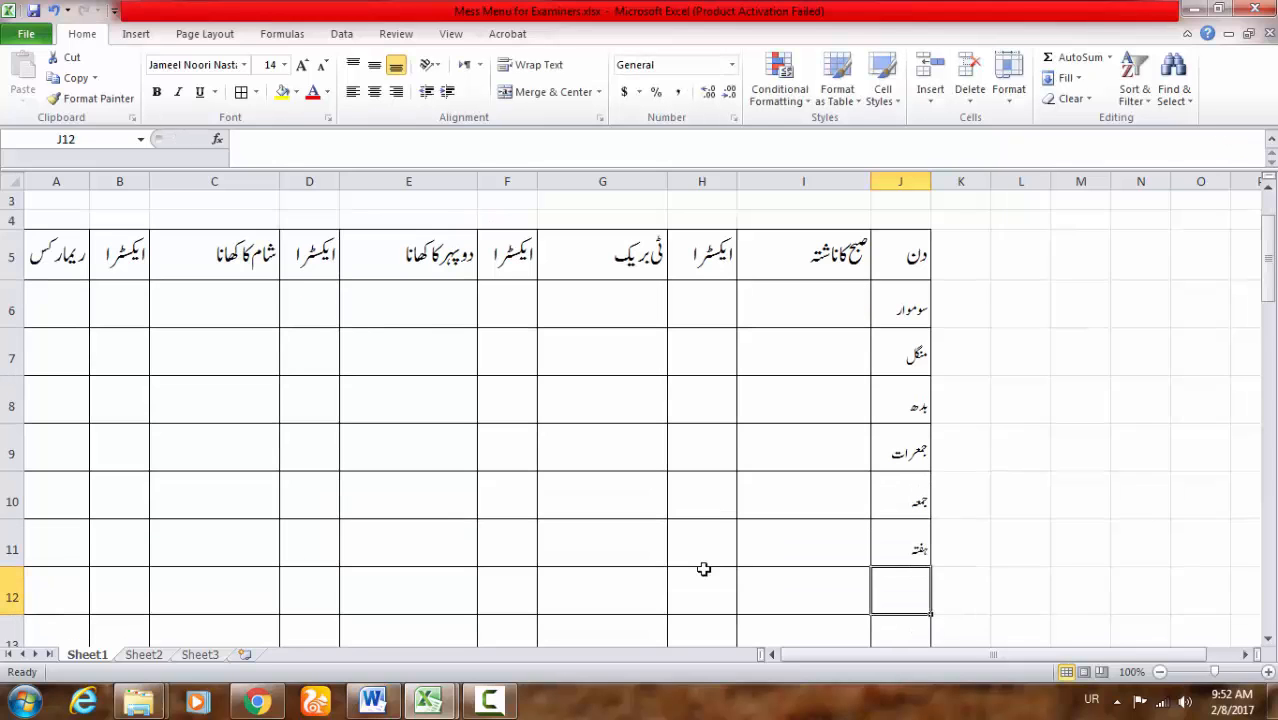
{"action": "type", "text": "اتوار"}
{"action": "key", "text": "Return"}
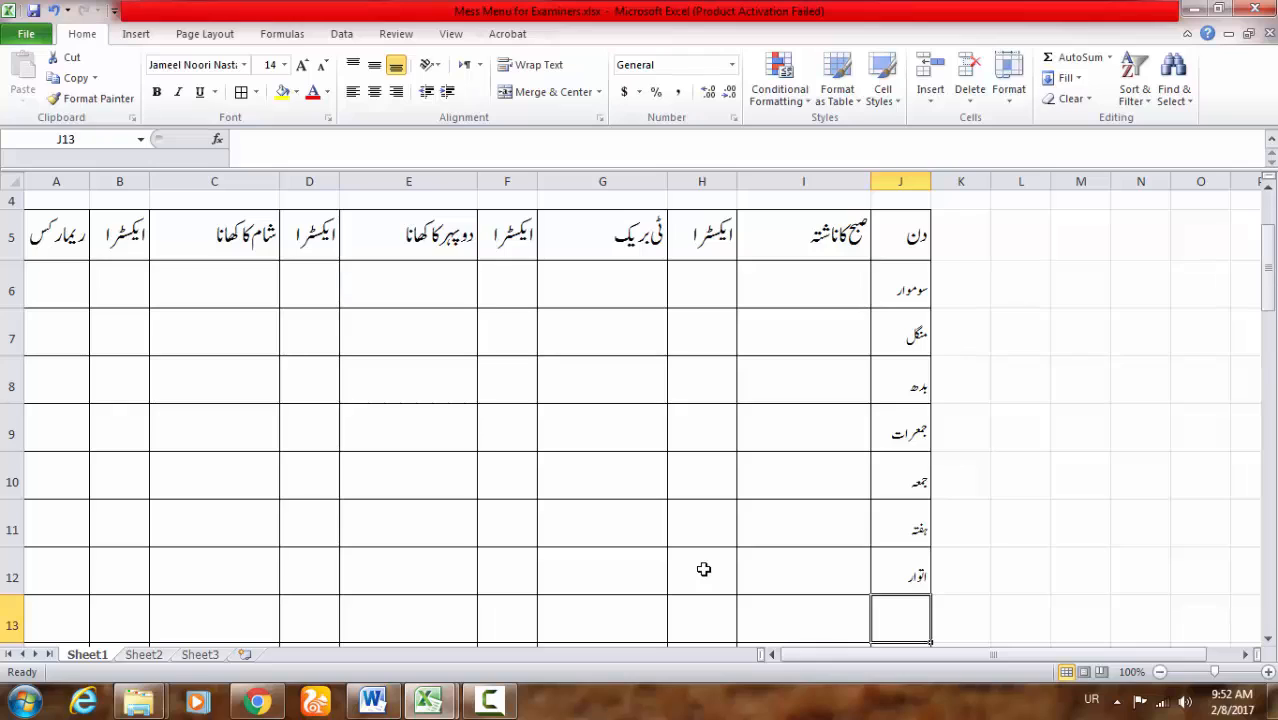
Step: Enter پراٹھا، انڈہ as the breakfast for سوموار in cell I6
{"action": "key", "text": "Up"}
{"action": "key", "text": "Up"}
{"action": "key", "text": "Up"}
{"action": "key", "text": "Up"}
{"action": "key", "text": "Up"}
{"action": "key", "text": "Up"}
{"action": "key", "text": "Up"}
{"action": "key", "text": "Left"}
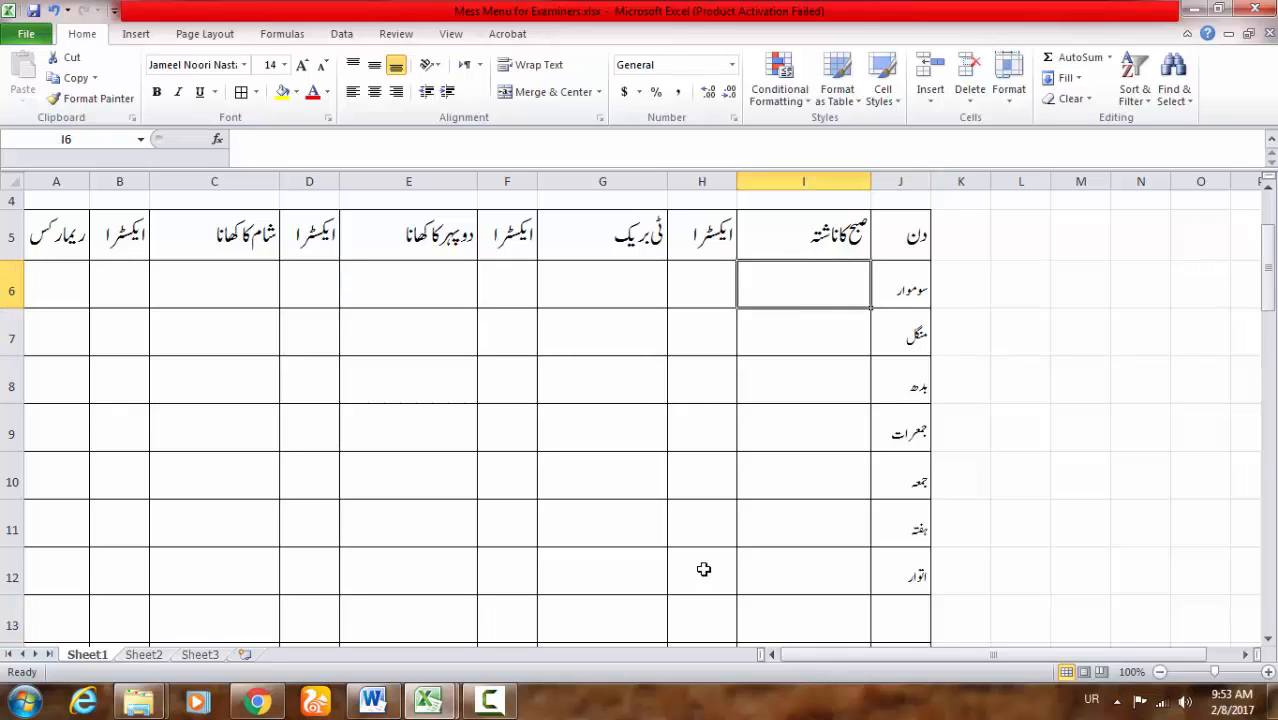
{"action": "type", "text": "پراٹ"}
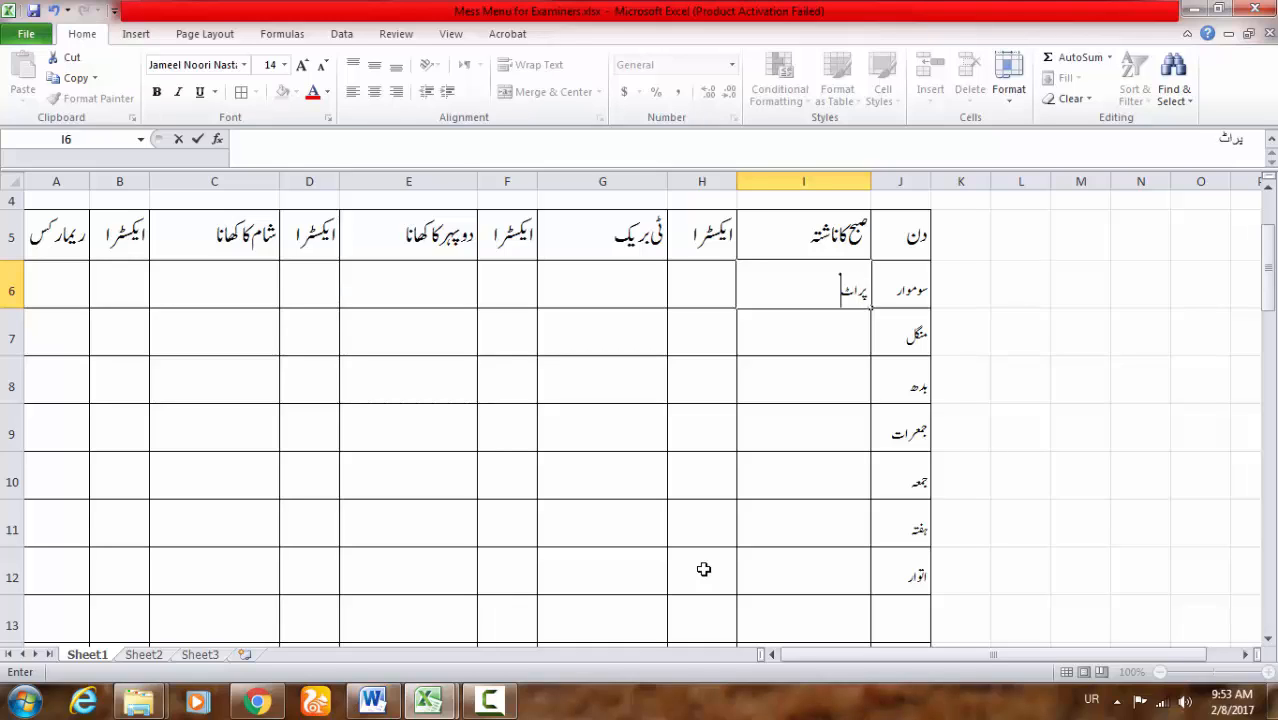
{"action": "type", "text": "ھا، ا"}
{"action": "type", "text": "نڈہ"}
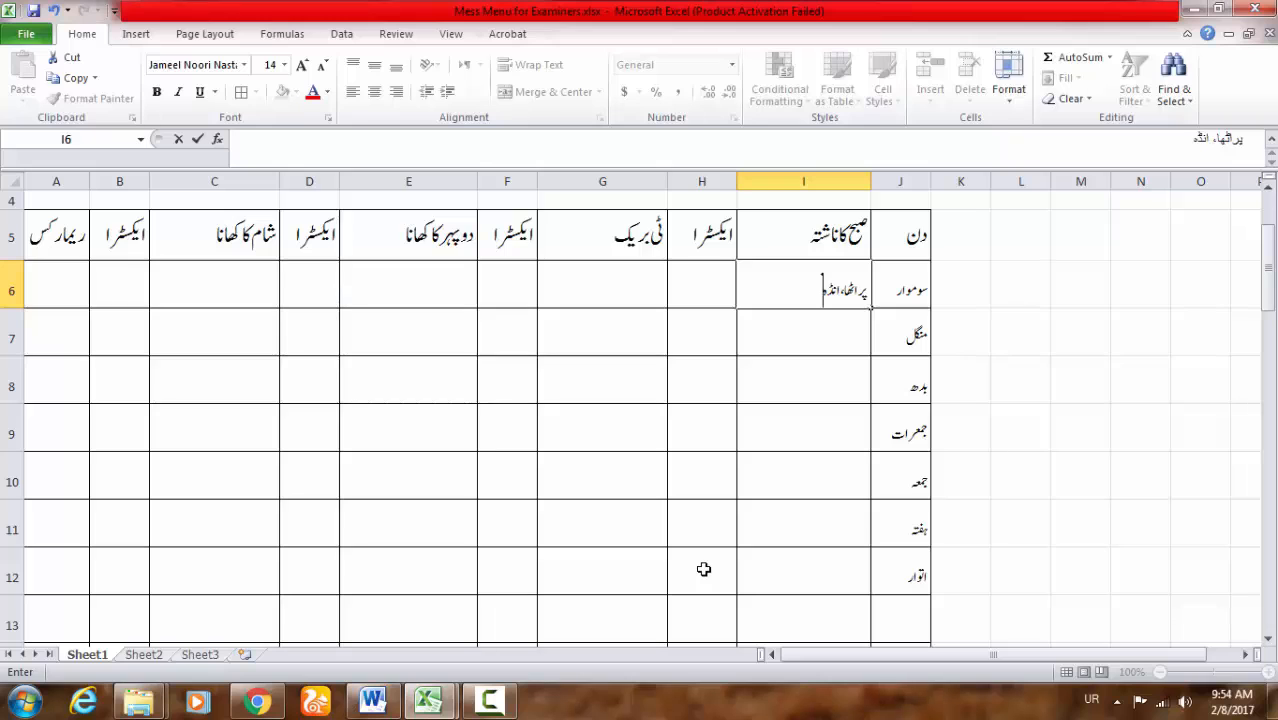
{"action": "key", "text": "Return"}
{"action": "key", "text": "Up"}
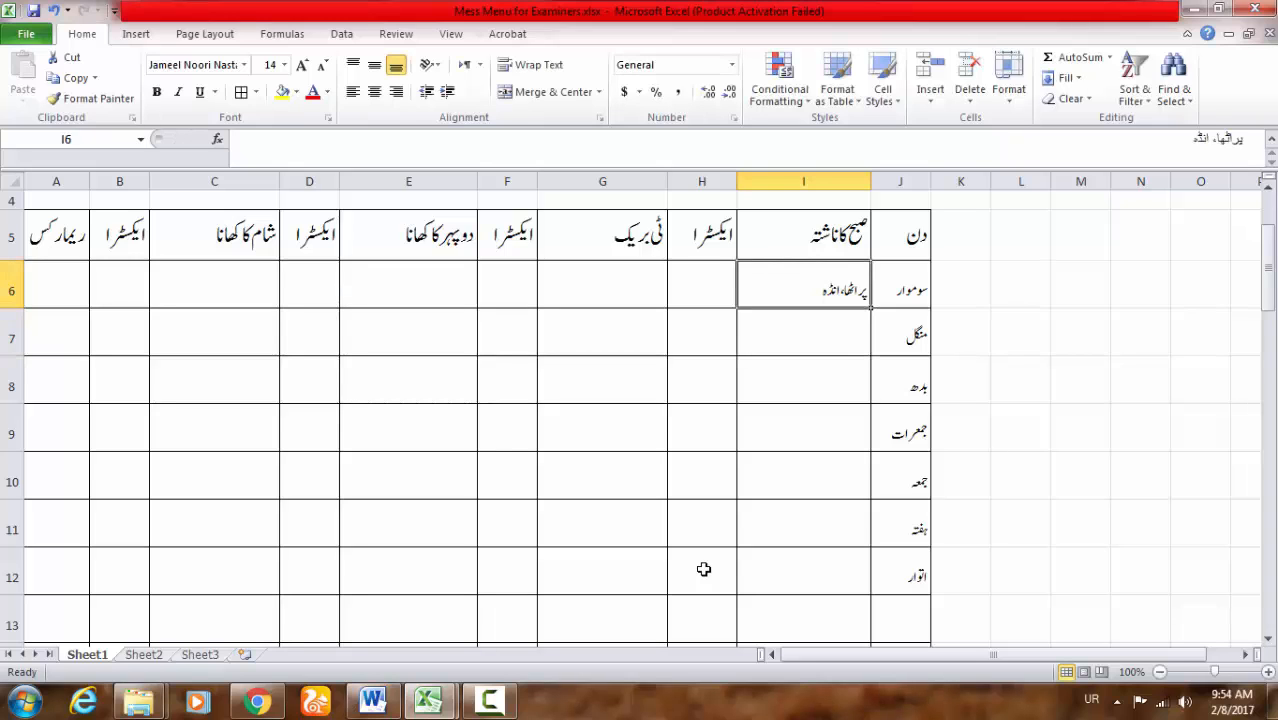
Step: Append ، چائے to the breakfast items in cell I6
{"action": "key", "text": "F2"}
{"action": "key", "text": "Escape"}
{"action": "key", "text": "Up"}
{"action": "key", "text": "Down"}
{"action": "key", "text": "F2"}
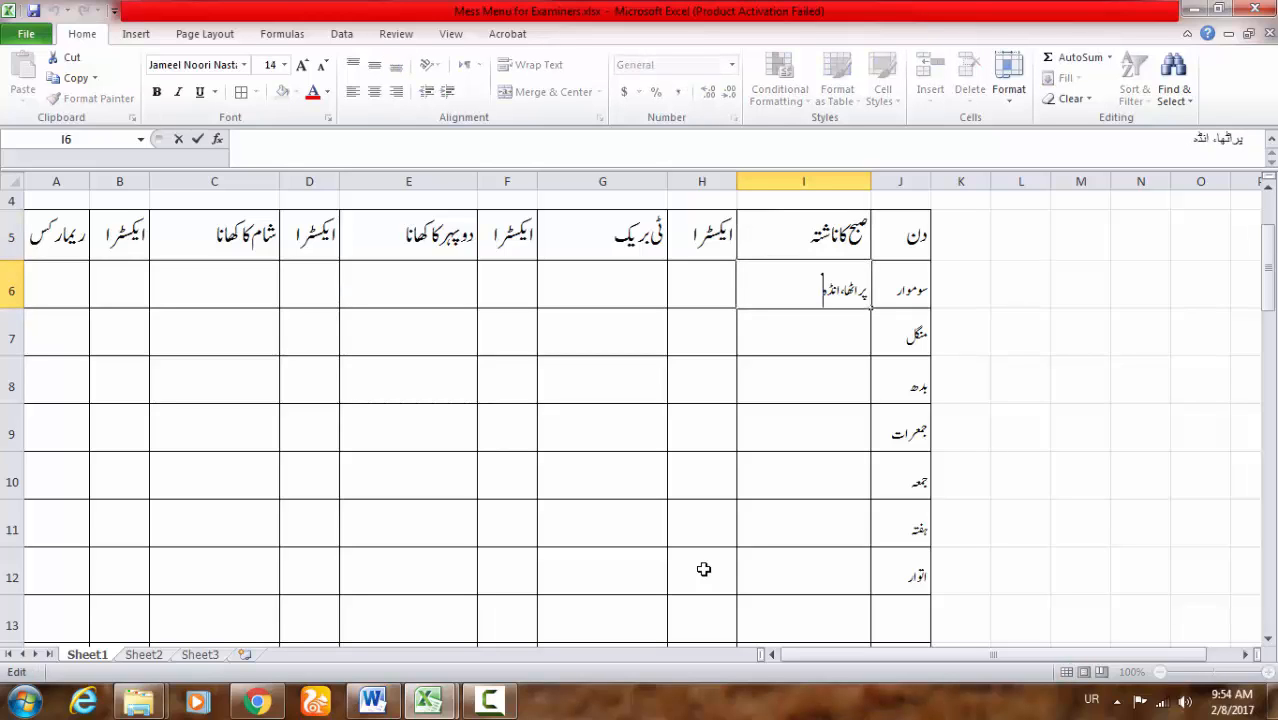
{"action": "type", "text": "، چائے"}
{"action": "key", "text": "Return"}
Step: Enter بریڈ، جام، مکھن، انڈہ، چائے as the breakfast for منگل in cell I7
{"action": "type", "text": "ب"}
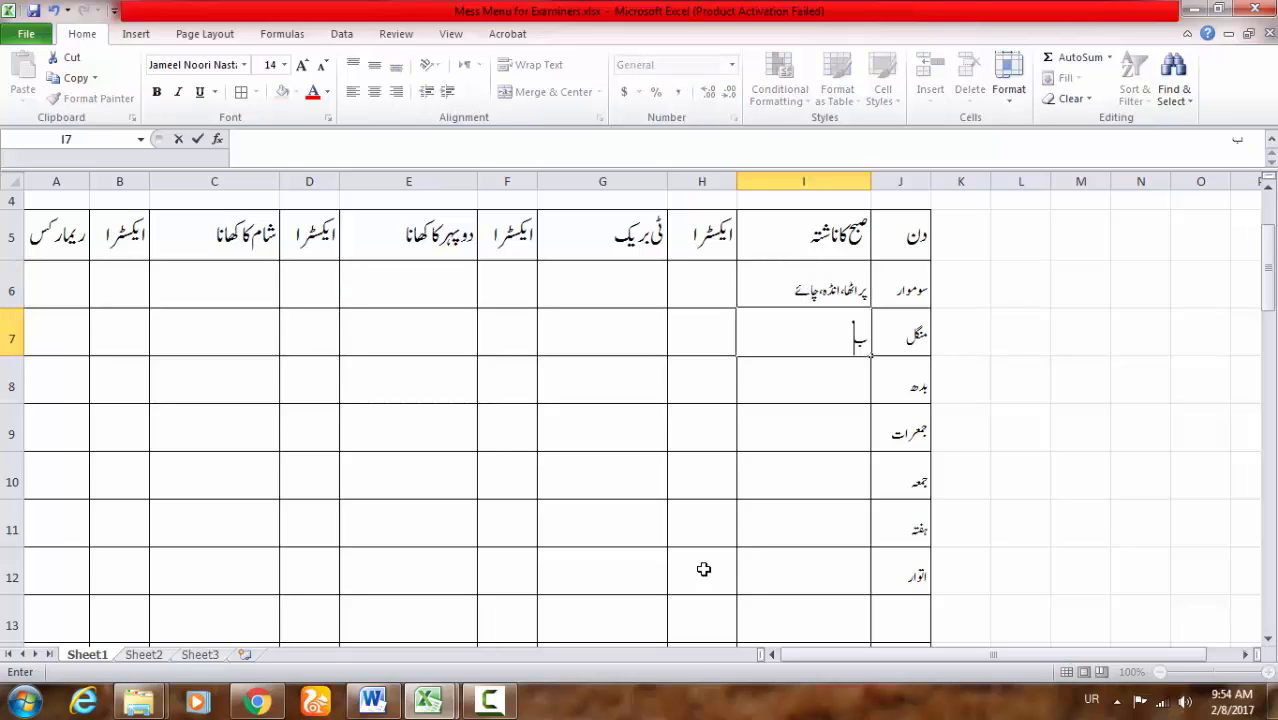
{"action": "type", "text": "ریڈ، جام، مک"}
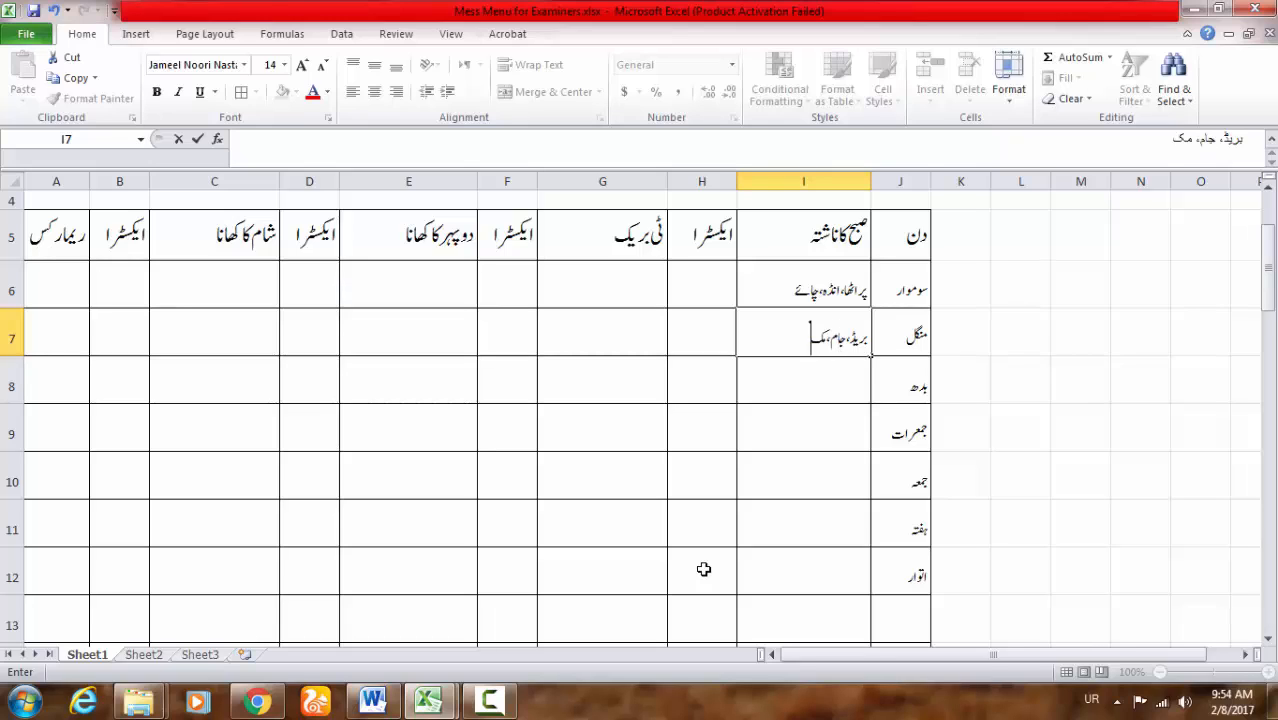
{"action": "type", "text": "ھن، انڈہ،"}
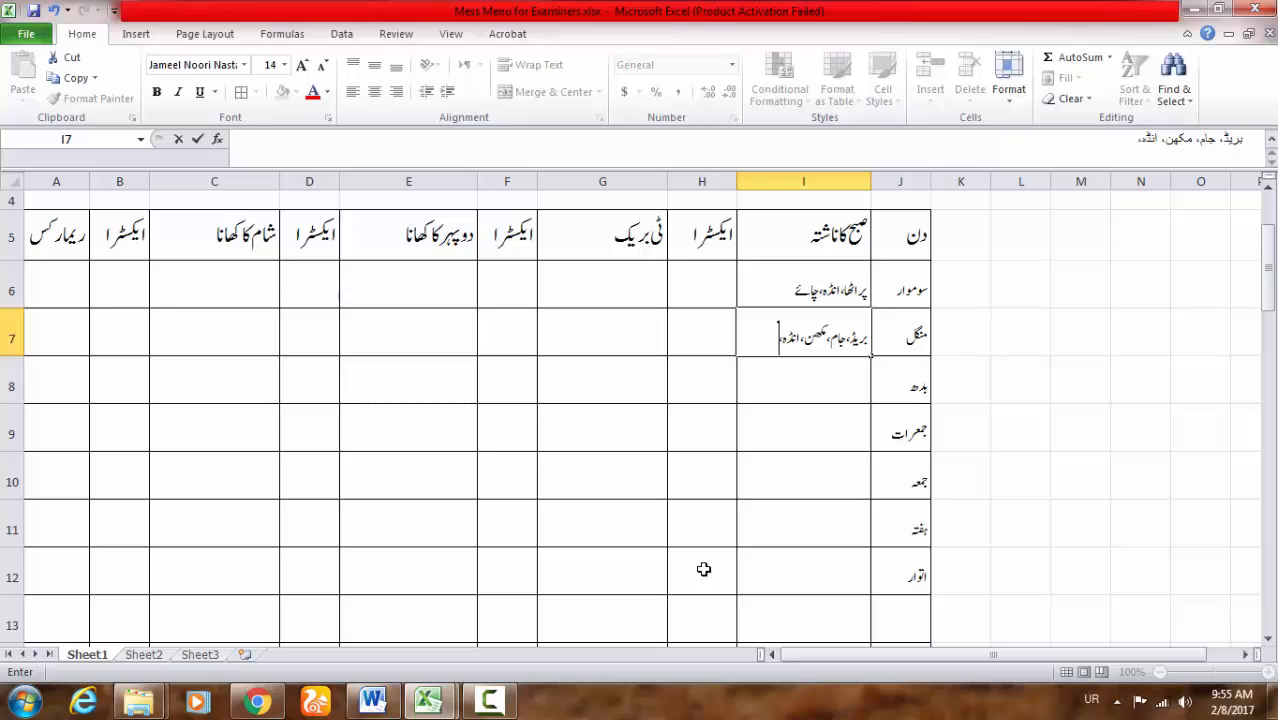
{"action": "type", "text": " چائے"}
{"action": "key", "text": "Return"}
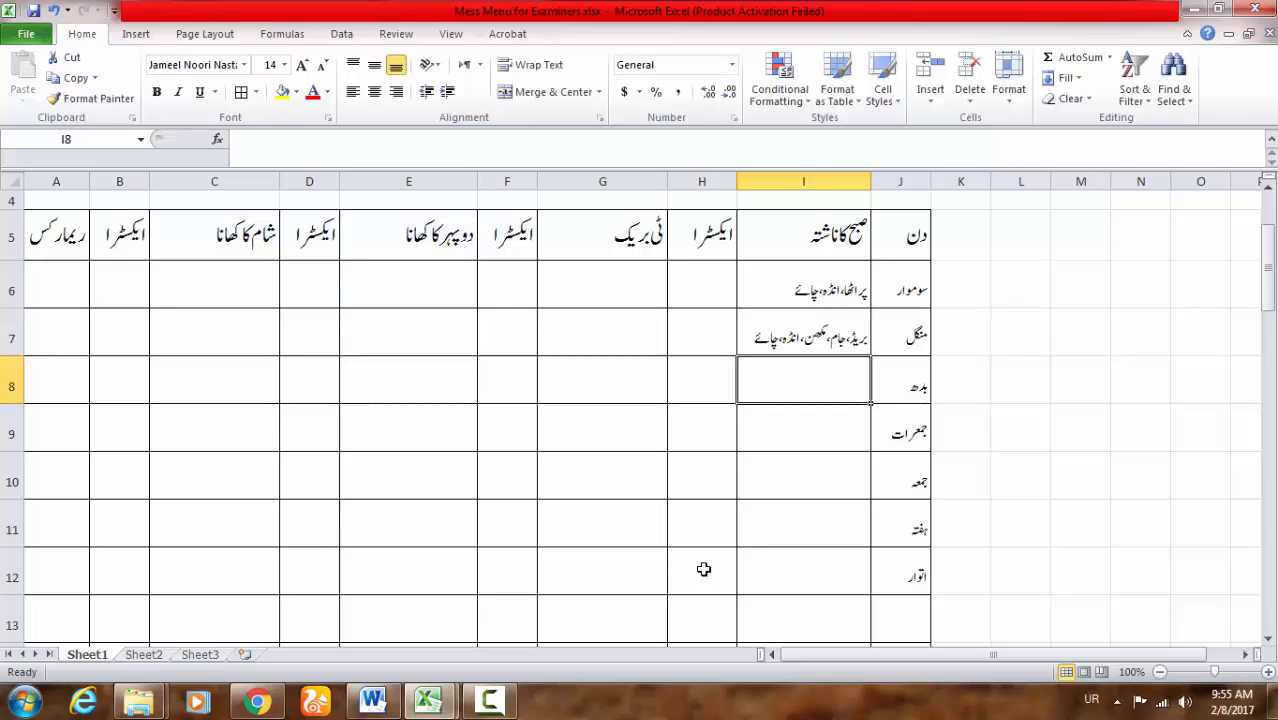
Step: Enter پراٹھا، چائے، آلوبھوجیا، دہی as the breakfast for بدھ in cell I8, replacing the autocompleted items after پراٹھا
{"action": "type", "text": "پراٹھا، انڈہ، چائے"}
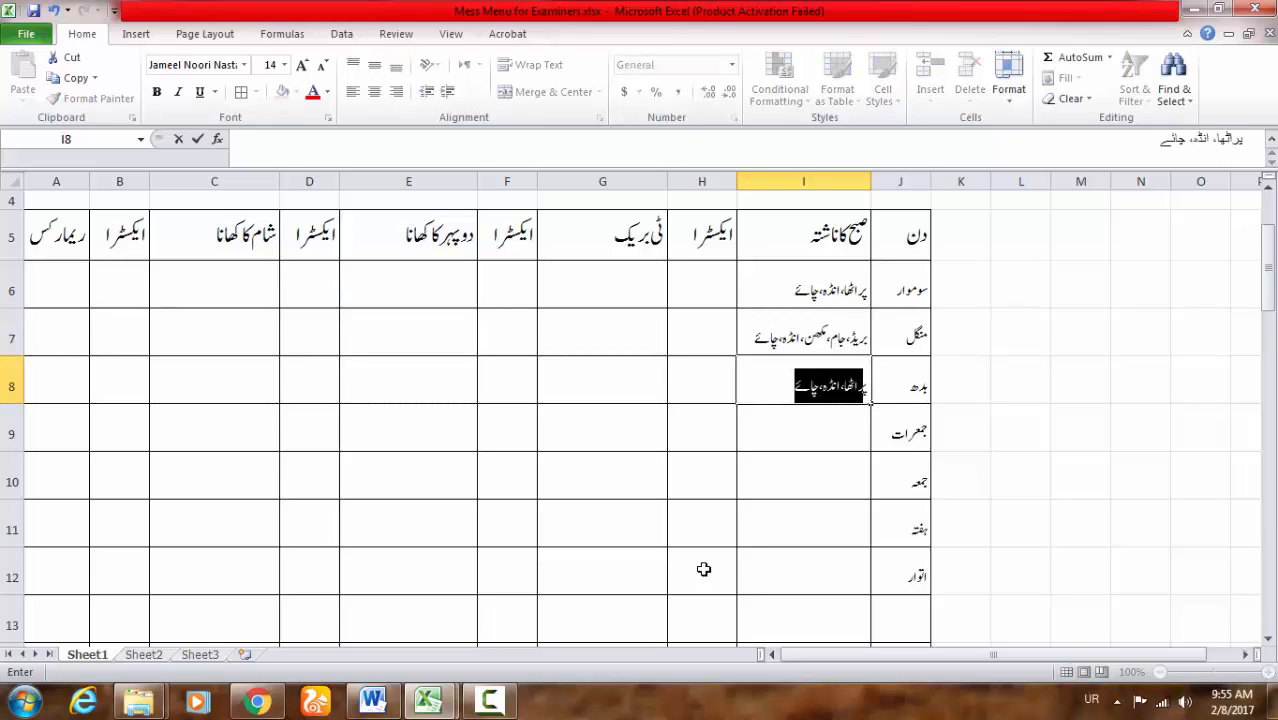
{"action": "key", "text": "ctrl+Return"}
{"action": "key", "text": "F2"}
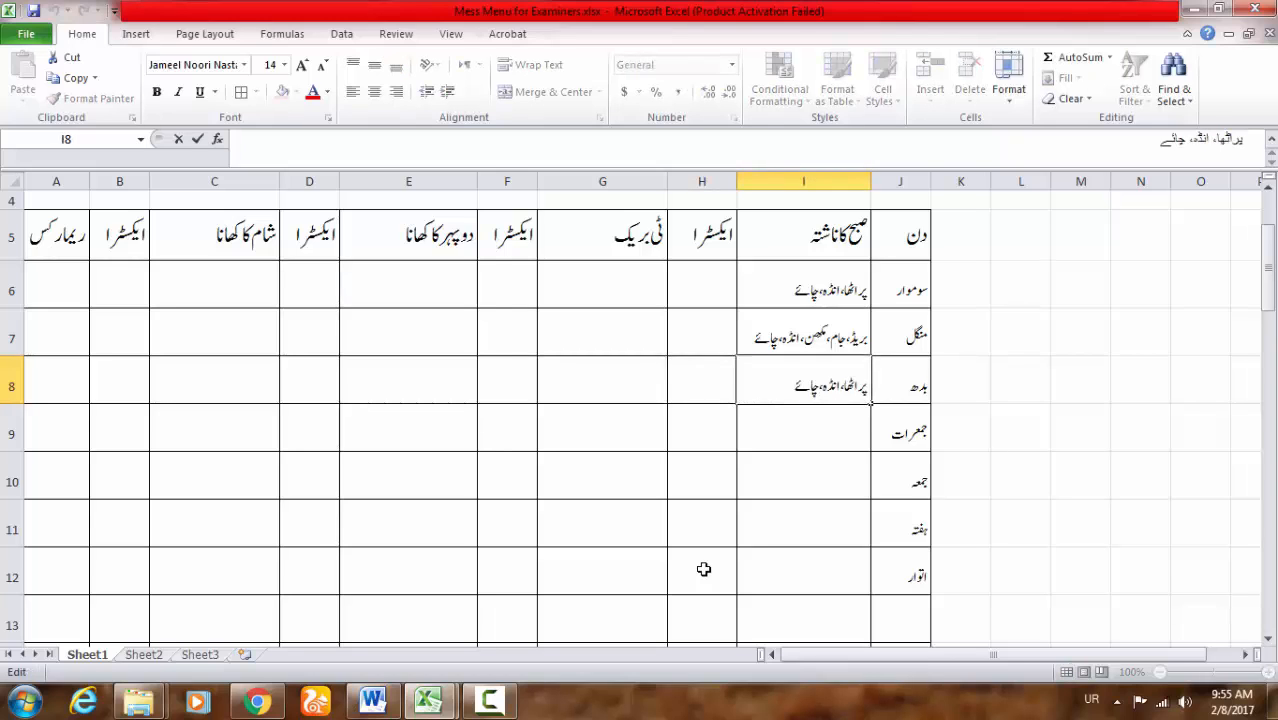
{"action": "key", "text": "BackSpace"}
{"action": "key", "text": "BackSpace"}
{"action": "key", "text": "BackSpace"}
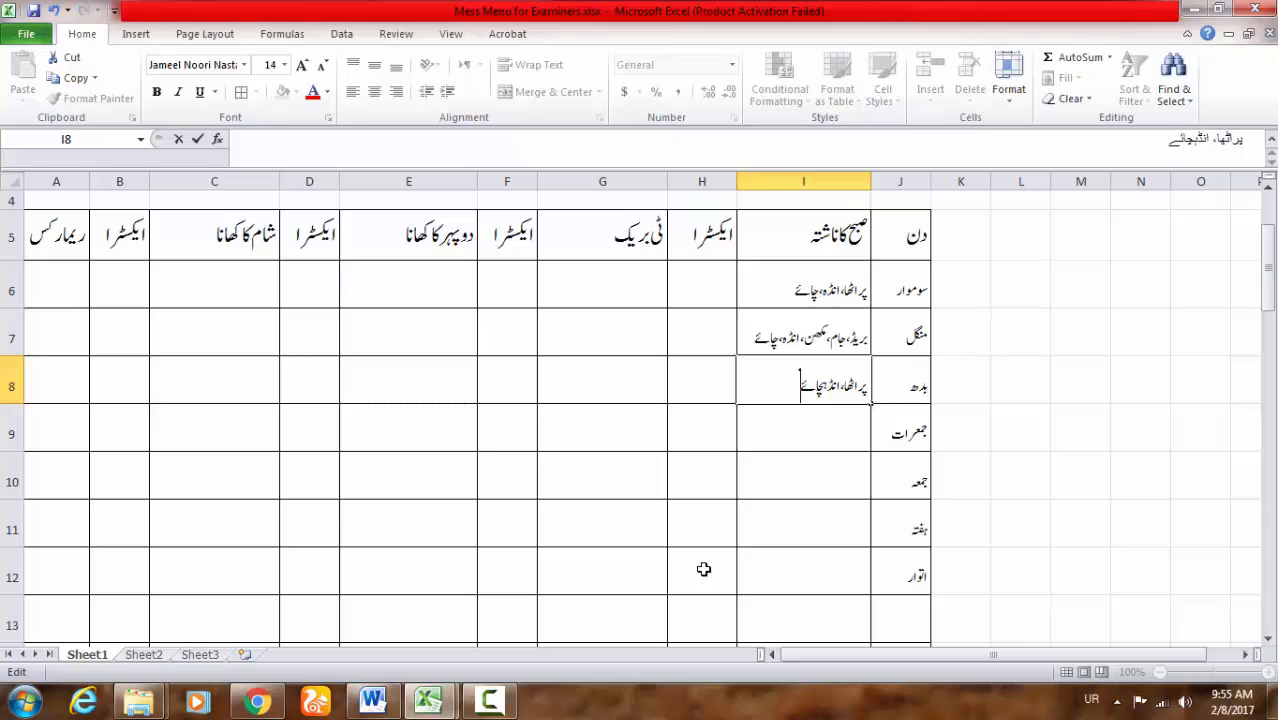
{"action": "key", "text": "BackSpace"}
{"action": "key", "text": "BackSpace"}
{"action": "key", "text": "BackSpace"}
{"action": "key", "text": "Delete"}
{"action": "key", "text": "Delete"}
{"action": "key", "text": "Delete"}
{"action": "key", "text": "Delete"}
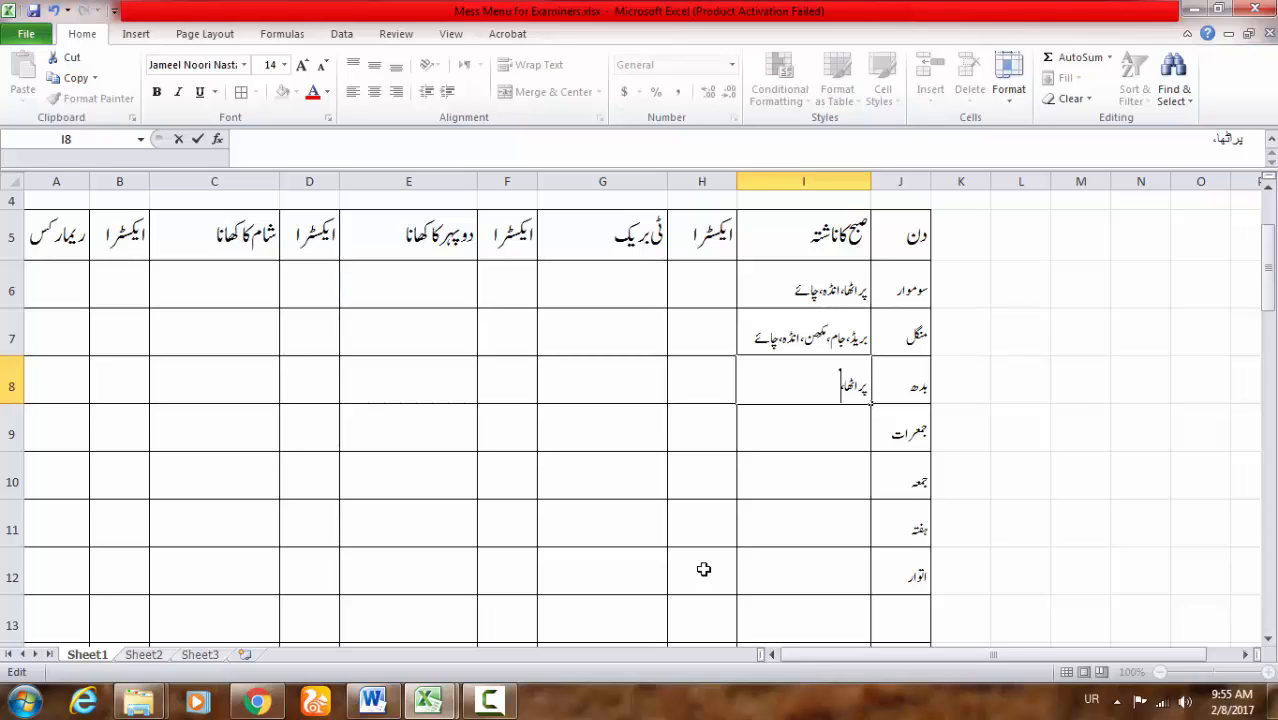
{"action": "type", "text": "چائے، آلو"}
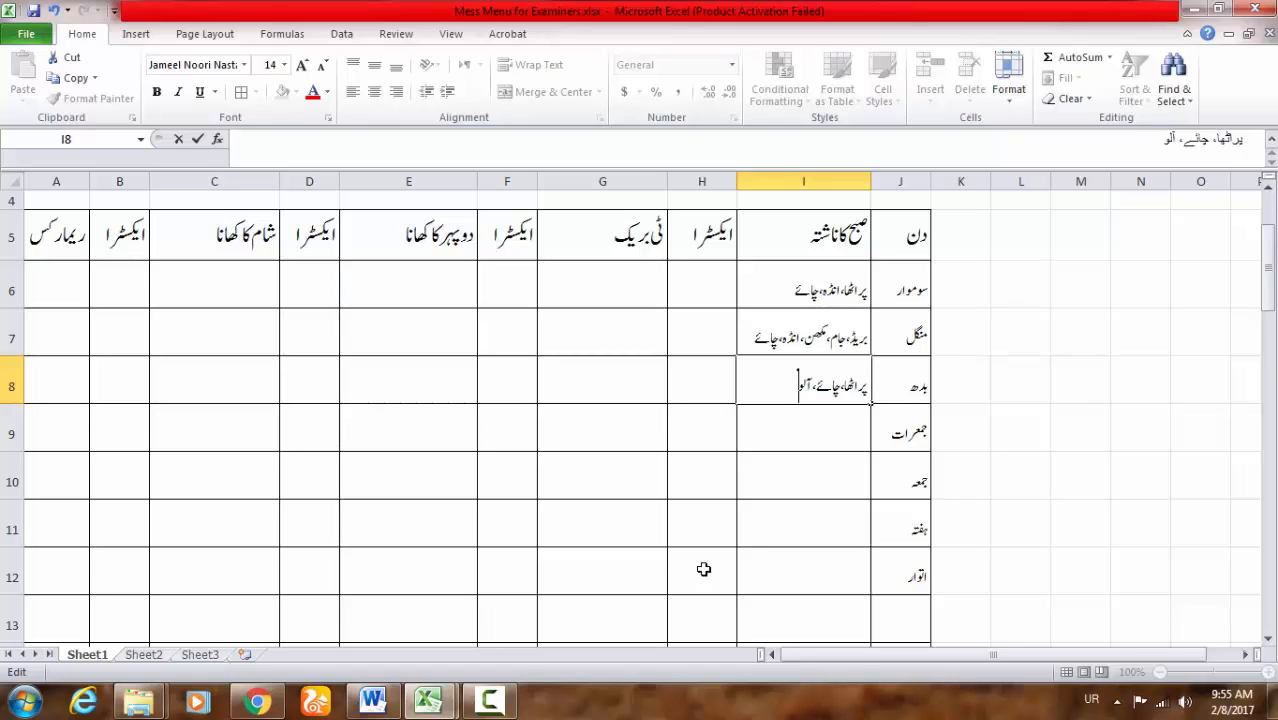
{"action": "type", "text": "بھوجیا، دہی"}
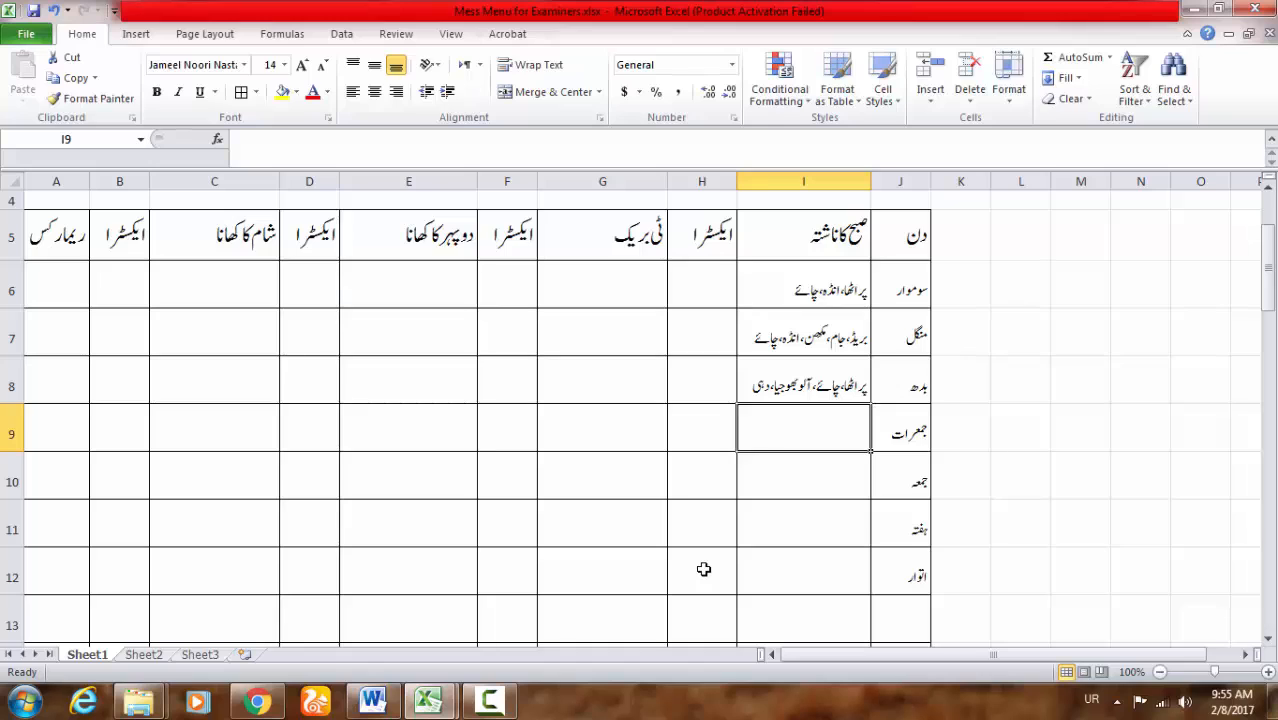
Step: Enter پراٹھا، آلوچنے،چائے as the breakfast for جمعرات in cell I9
{"action": "type", "text": "پراٹھا"}
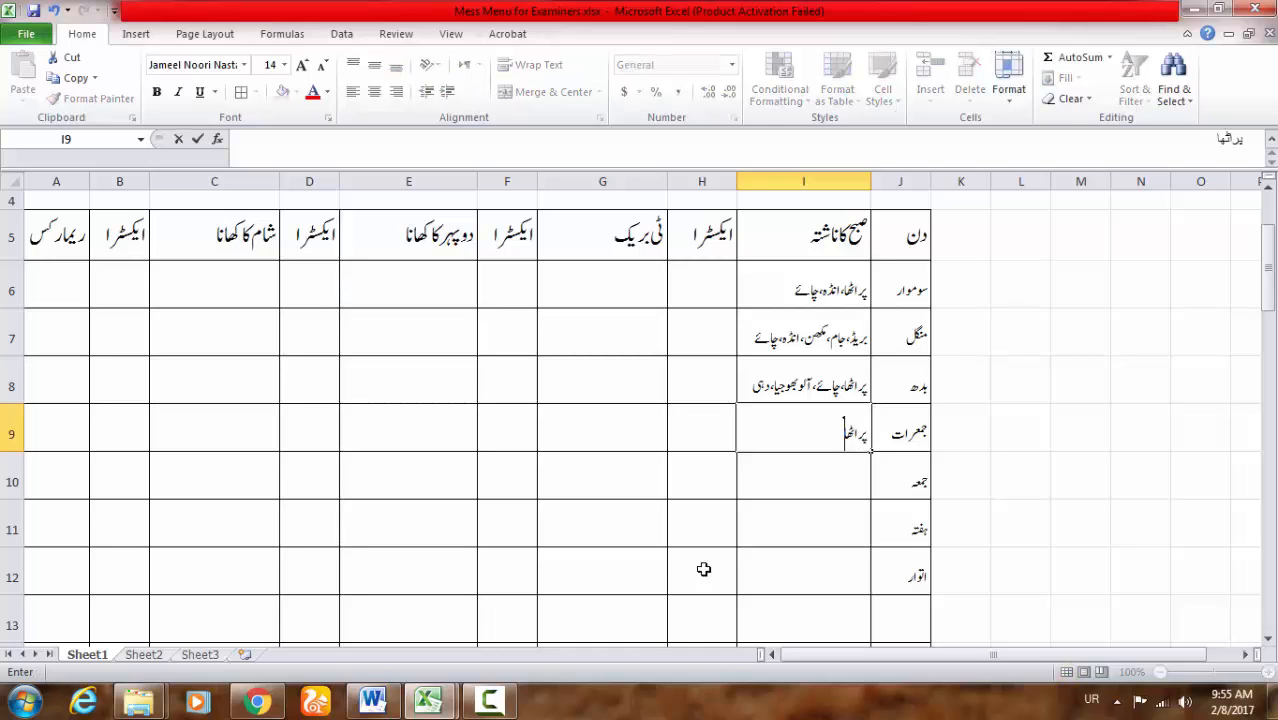
{"action": "type", "text": "، آلو"}
{"action": "type", "text": "چنے، چائے"}
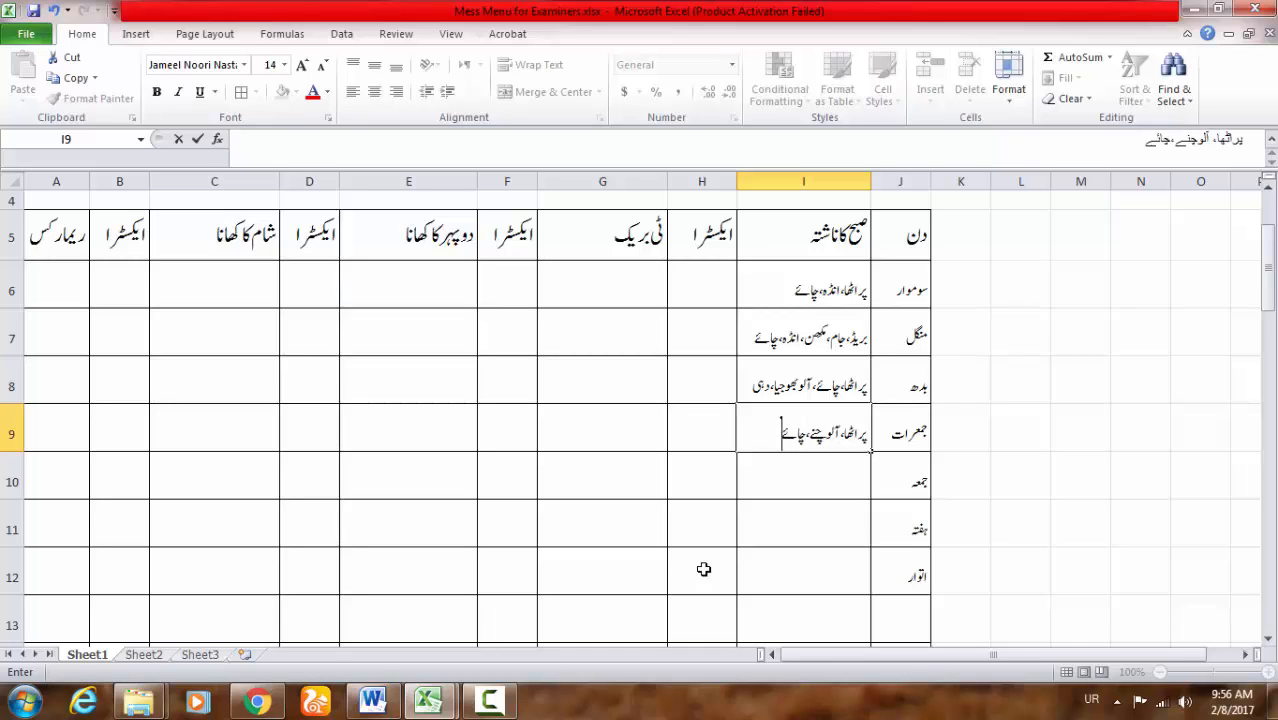
{"action": "key", "text": "Return"}
Step: Enter پراٹھا، انڈہ، چائے as the breakfast for جمعہ in cell I10 and بریڈ، جام، مکھن، انڈہ، چائے for ہفتہ in I11
{"action": "type", "text": "پراٹھا"}
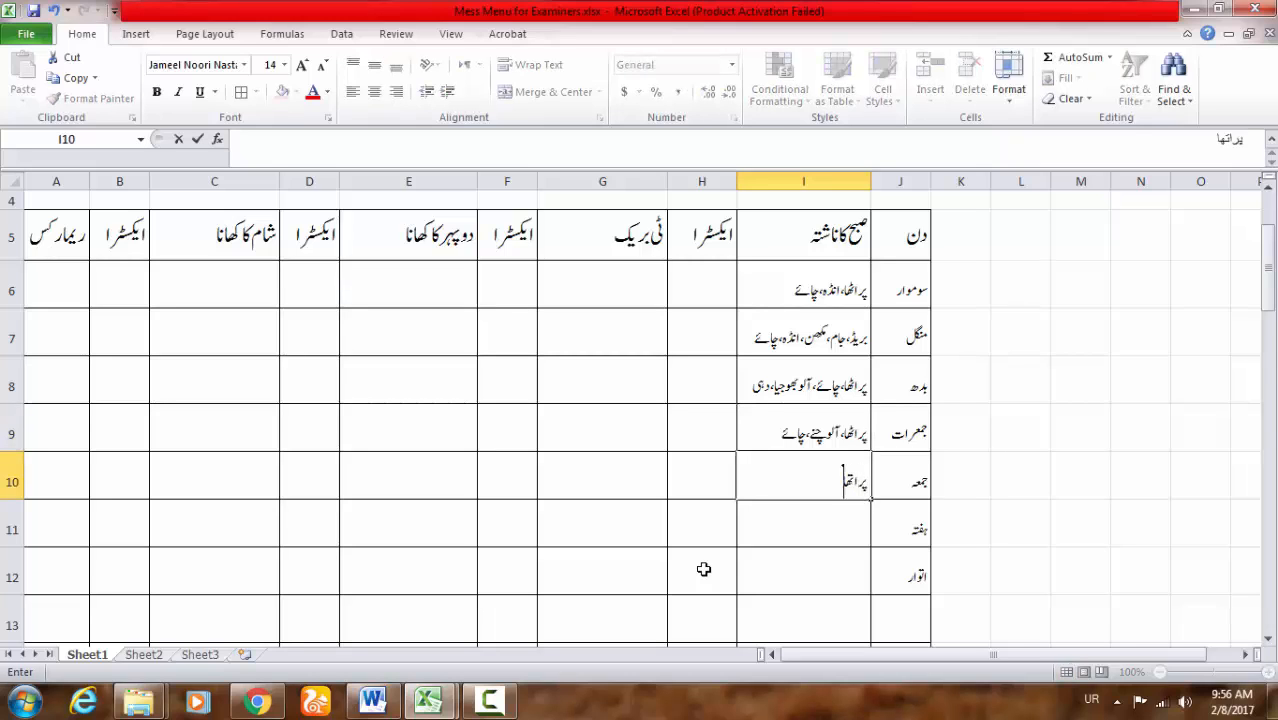
{"action": "key", "text": "BackSpace"}
{"action": "key", "text": "BackSpace"}
{"action": "key", "text": "BackSpace"}
{"action": "type", "text": "ٹھا، انڈہ، چائے"}
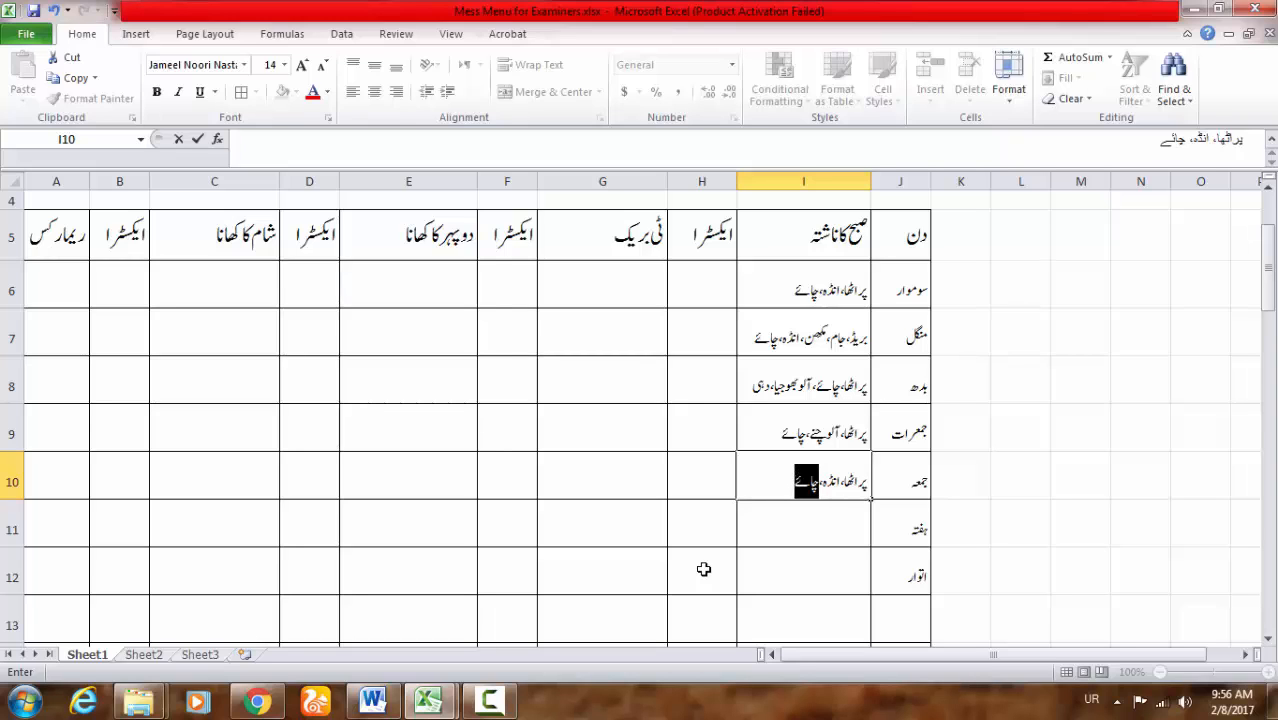
{"action": "key", "text": "Return"}
{"action": "type", "text": "بریڈ، جام، مکھن، انڈہ، چائے"}
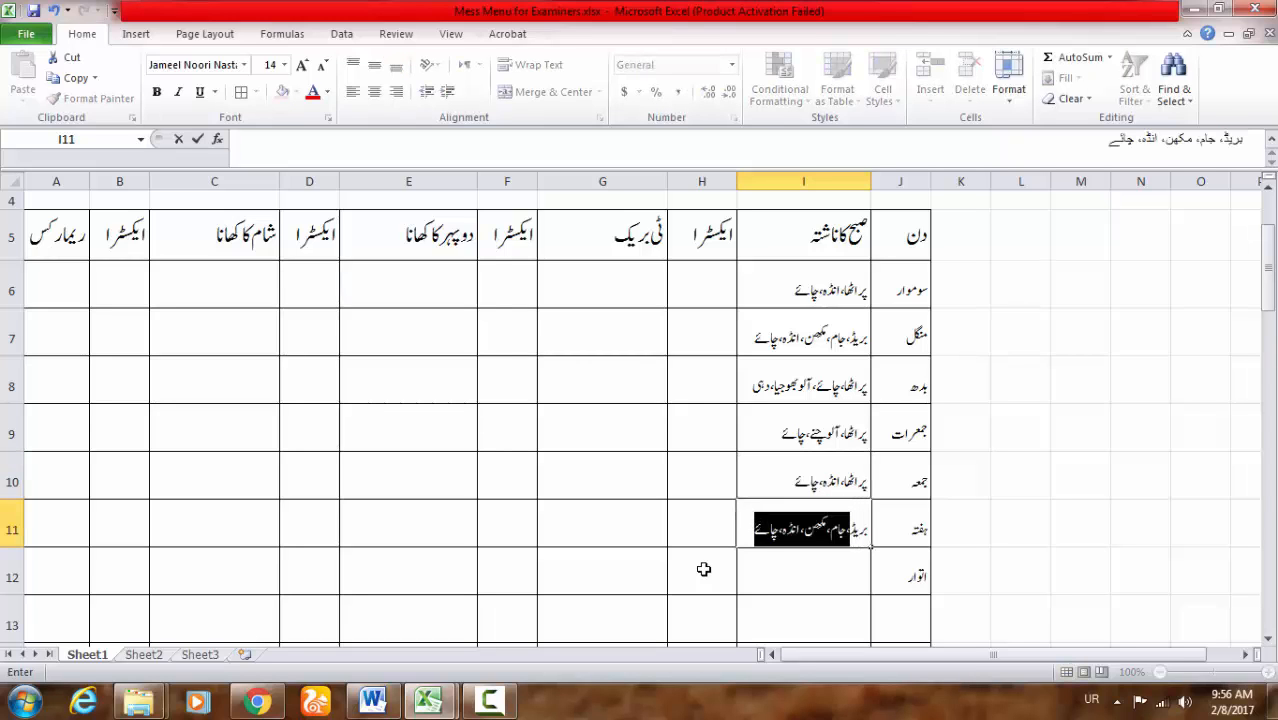
{"action": "key", "text": "Return"}
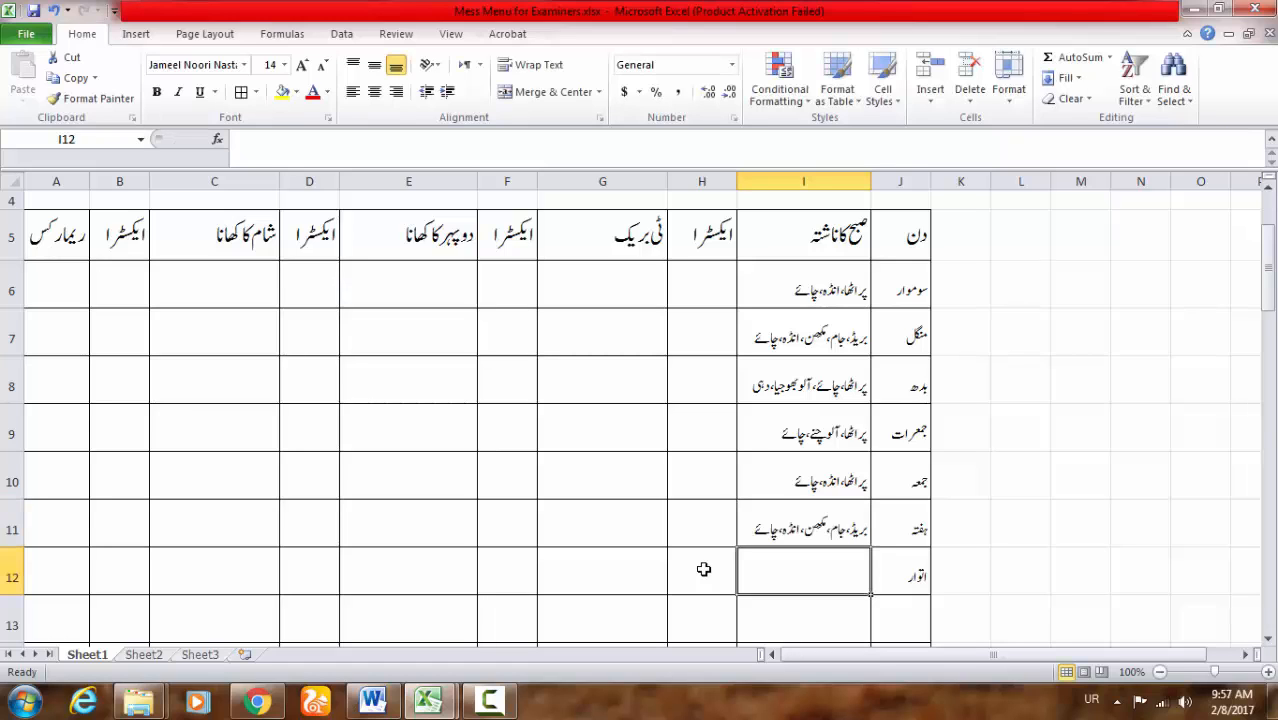
Step: Enter حلوہ، چائے، نان، چنے as the breakfast for اتوار in cell I12
{"action": "type", "text": "حلو"}
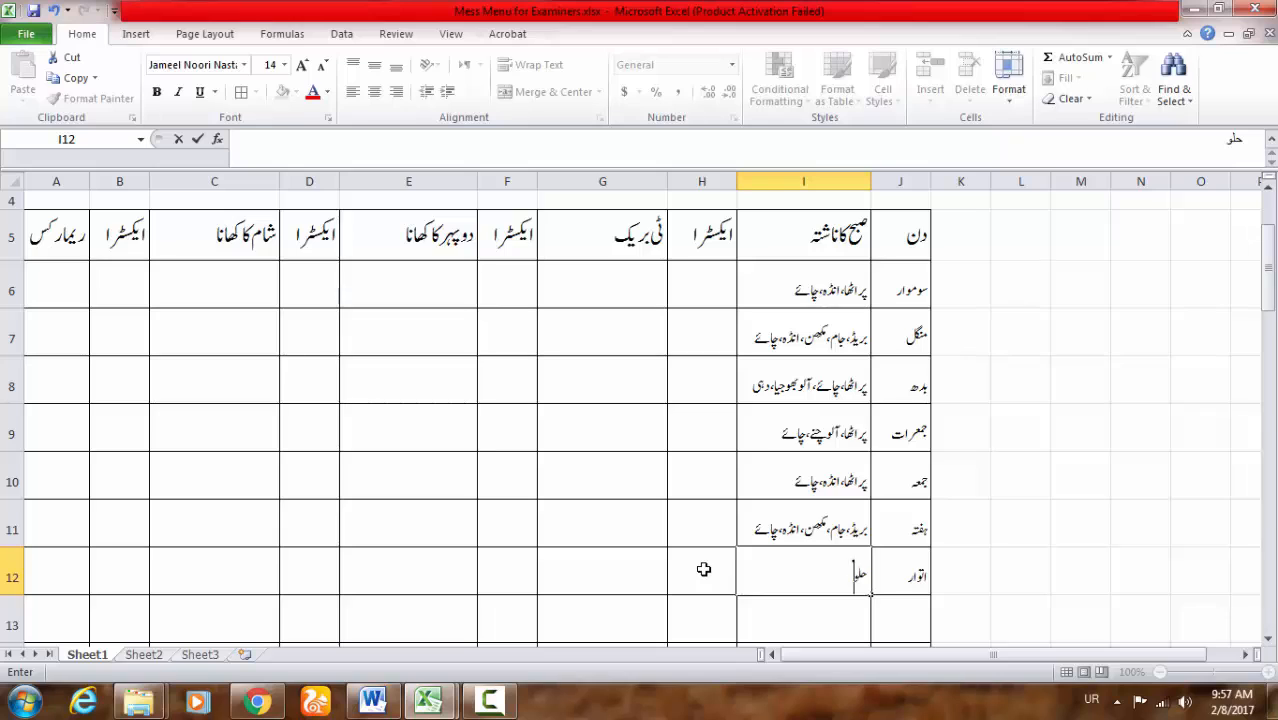
{"action": "type", "text": "ہ، چائے"}
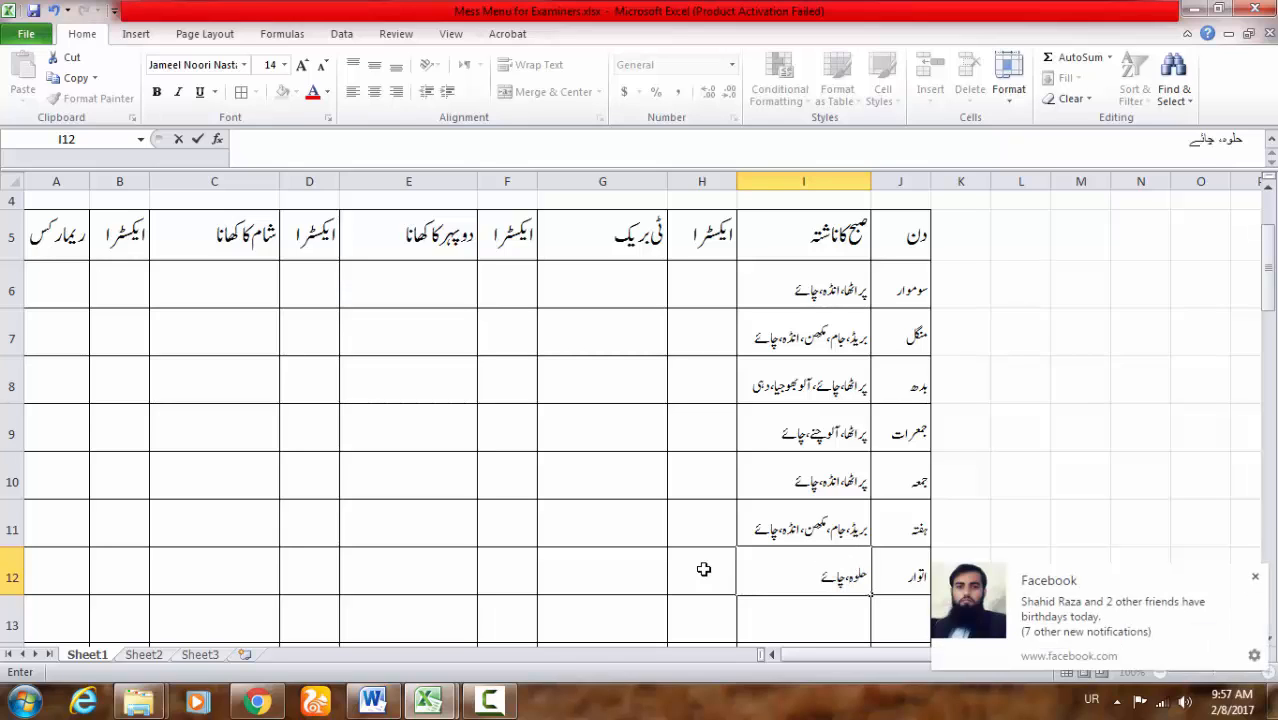
{"action": "type", "text": "، نان، چنے"}
{"action": "key", "text": "Return"}
Step: Enter چائے بسکٹ as the tea break item for سوموار in cell G6
{"action": "key", "text": "Up"}
{"action": "key", "text": "Up"}
{"action": "key", "text": "Up"}
{"action": "key", "text": "Up"}
{"action": "key", "text": "Up"}
{"action": "key", "text": "Up"}
{"action": "key", "text": "Up"}
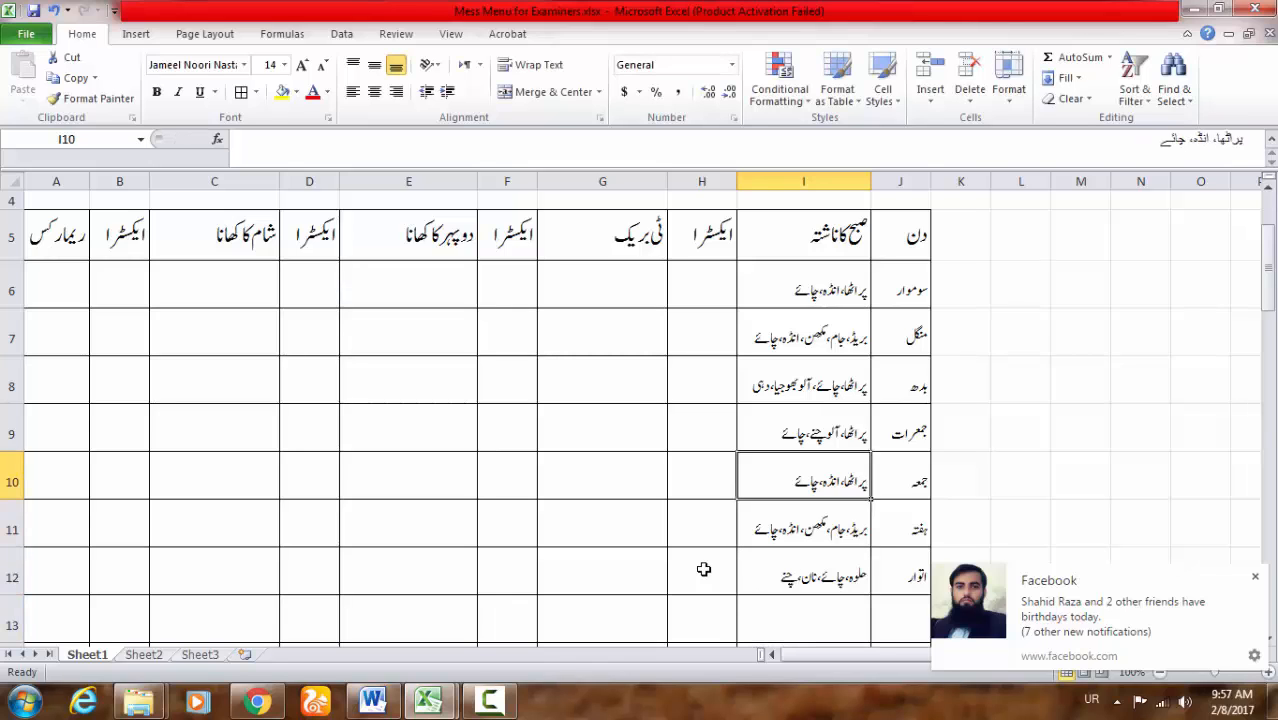
{"action": "key", "text": "Left"}
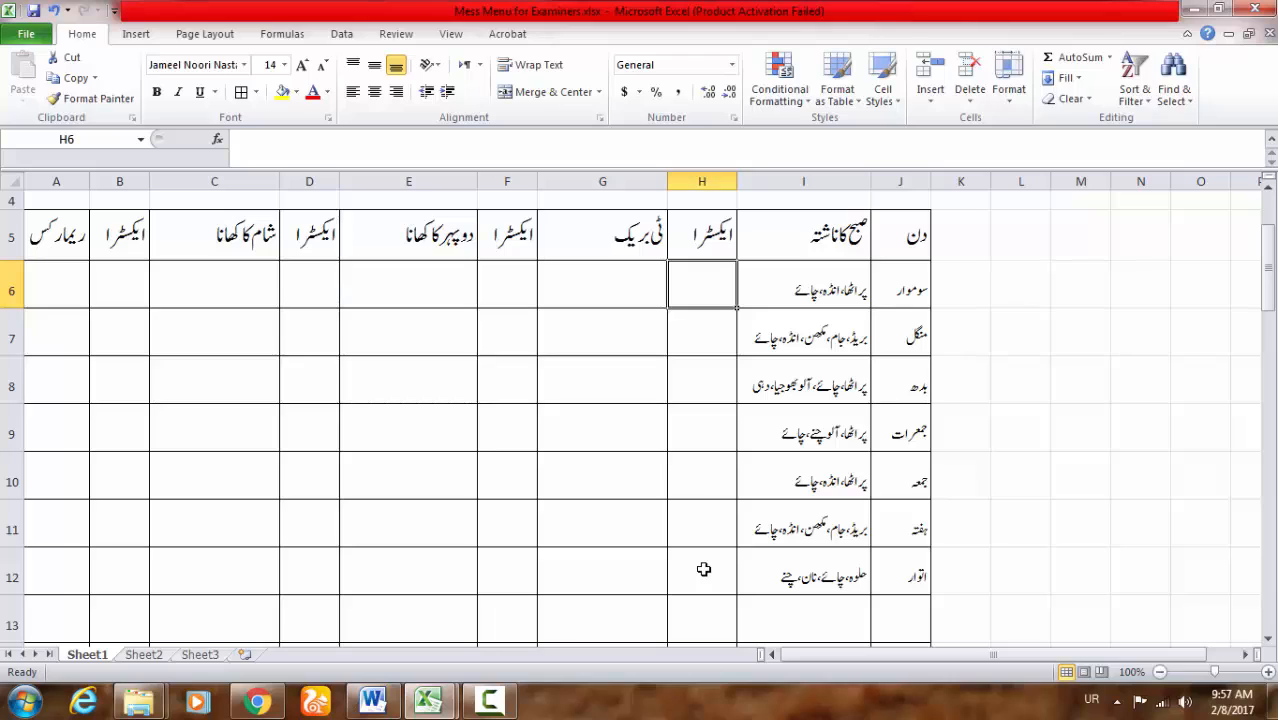
{"action": "key", "text": "Left"}
{"action": "type", "text": "چائے بسکٹ"}
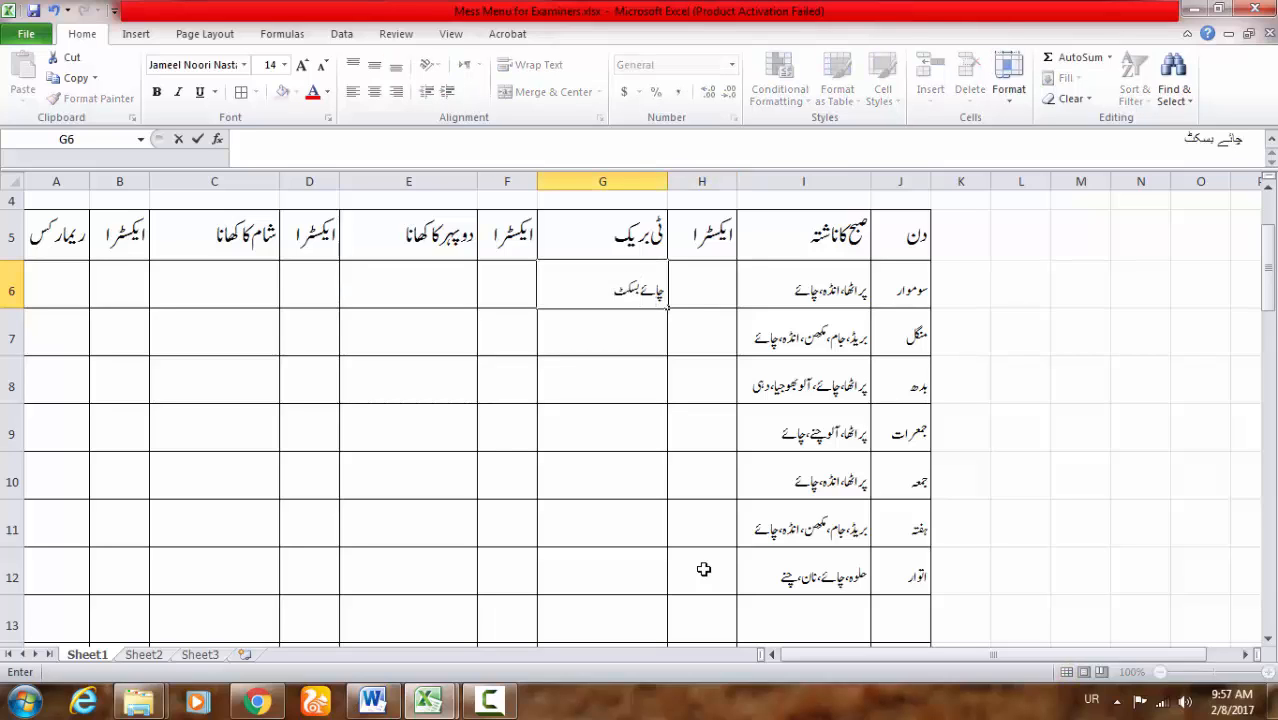
{"action": "key", "text": "Down"}
{"action": "key", "text": "Down"}
{"action": "key", "text": "Up"}
{"action": "key", "text": "Up"}
Step: Insert the separator ، between چائے and بسکٹ in cell G6
{"action": "key", "text": "F2"}
{"action": "key", "text": "Right"}
{"action": "key", "text": "Right"}
{"action": "key", "text": "Right"}
{"action": "key", "text": "Right"}
{"action": "key", "text": "Return"}
{"action": "key", "text": "Up"}
{"action": "key", "text": "F2"}
{"action": "type", "text": "،"}
{"action": "key", "text": "Return"}
Step: Copy the tea break entry from cell G6 into G7:G12 for the remaining weekdays
{"action": "key", "text": "Down"}
{"action": "key", "text": "Down"}
{"action": "key", "text": "Down"}
{"action": "key", "text": "Up"}
{"action": "key", "text": "Up"}
{"action": "key", "text": "Up"}
{"action": "key", "text": "Up"}
{"action": "key", "text": "ctrl+c"}
{"action": "key", "text": "Down"}
{"action": "key", "text": "shift+Down"}
{"action": "key", "text": "shift+Down"}
{"action": "key", "text": "shift+Down"}
{"action": "key", "text": "shift+Down"}
{"action": "key", "text": "shift+Down"}
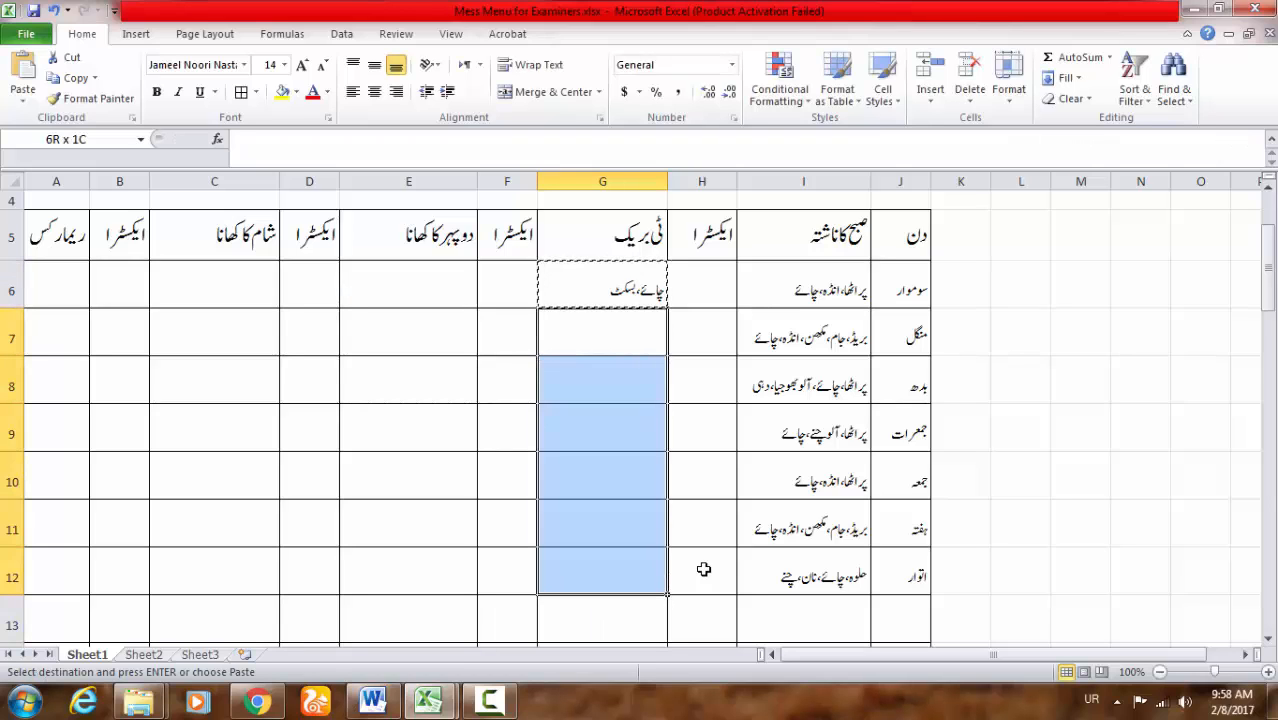
{"action": "key", "text": "ctrl+v"}
{"action": "key", "text": "Escape"}
{"action": "key", "text": "Down"}
{"action": "key", "text": "Down"}
{"action": "key", "text": "Down"}
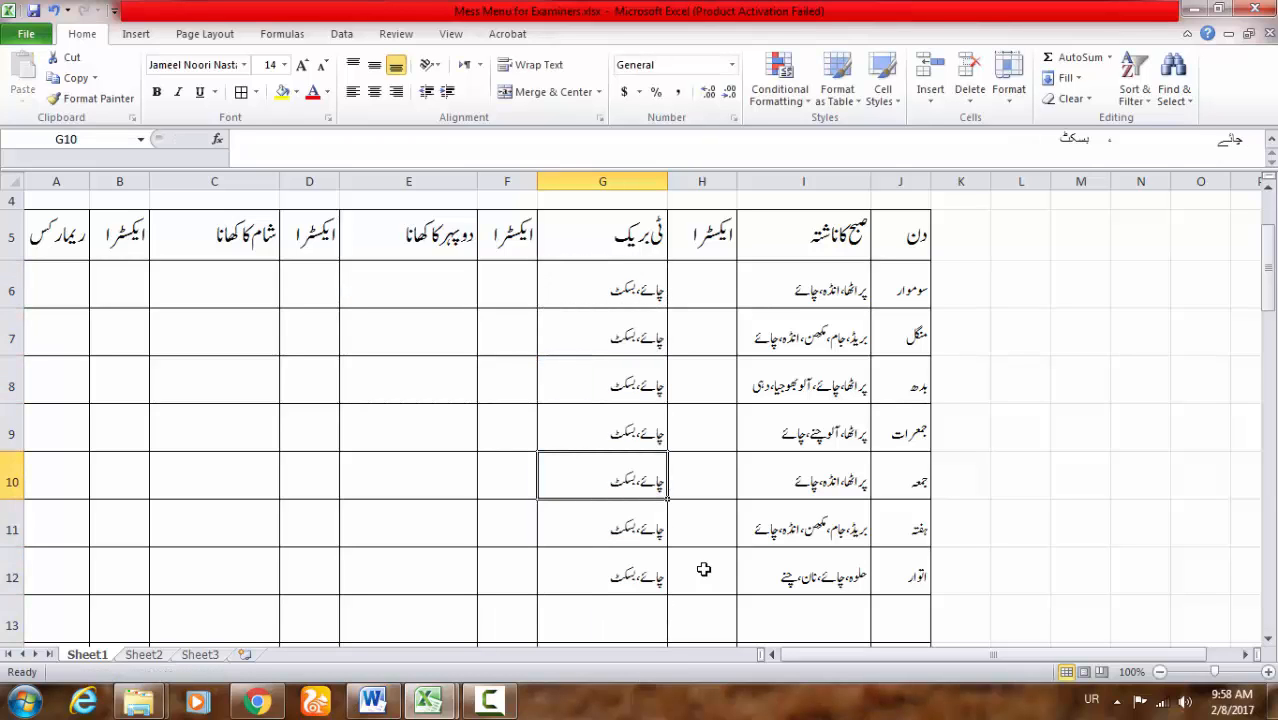
Step: Enter دال۔مونگ/مسور ، چپاتی، سلاد، رئیتہ as the lunch for سوموار in cell E6
{"action": "key", "text": "Up"}
{"action": "key", "text": "Up"}
{"action": "key", "text": "Up"}
{"action": "key", "text": "Up"}
{"action": "key", "text": "Left"}
{"action": "key", "text": "Left"}
{"action": "type", "text": "دال"}
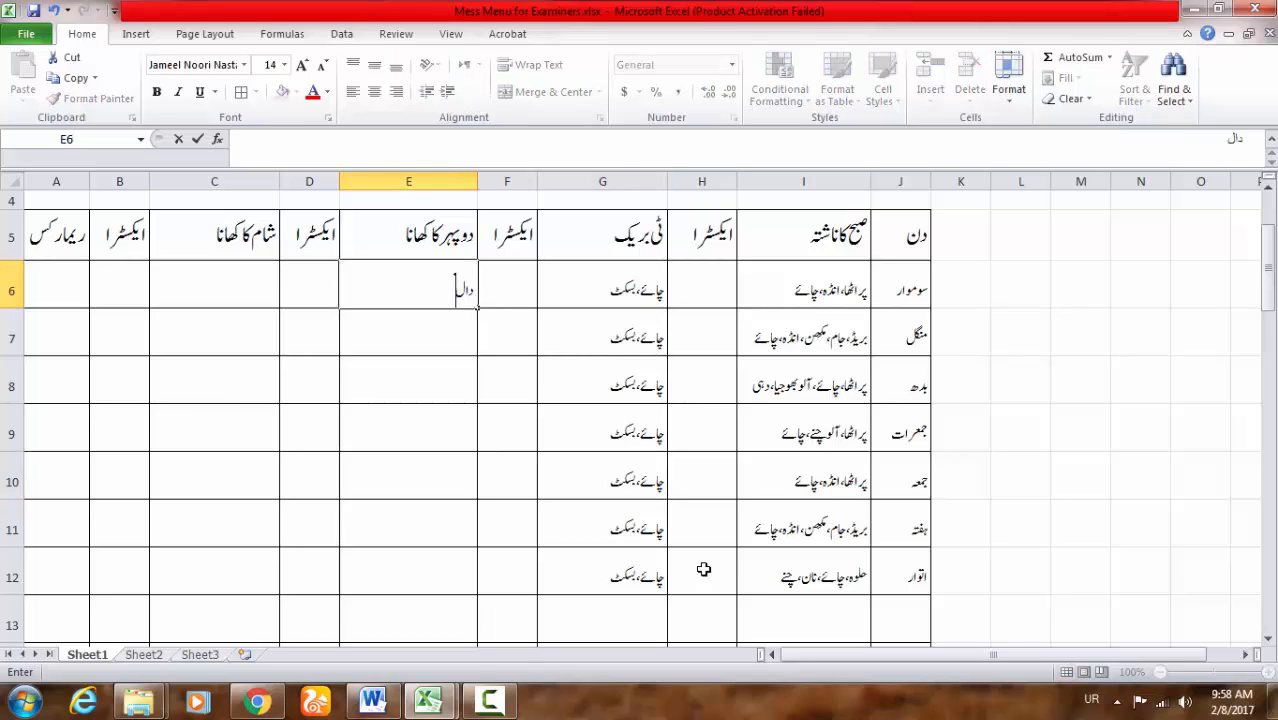
{"action": "type", "text": "،"}
{"action": "key", "text": "Return"}
{"action": "key", "text": "Up"}
{"action": "key", "text": "F2"}
{"action": "type", "text": "مونگ/مسو"}
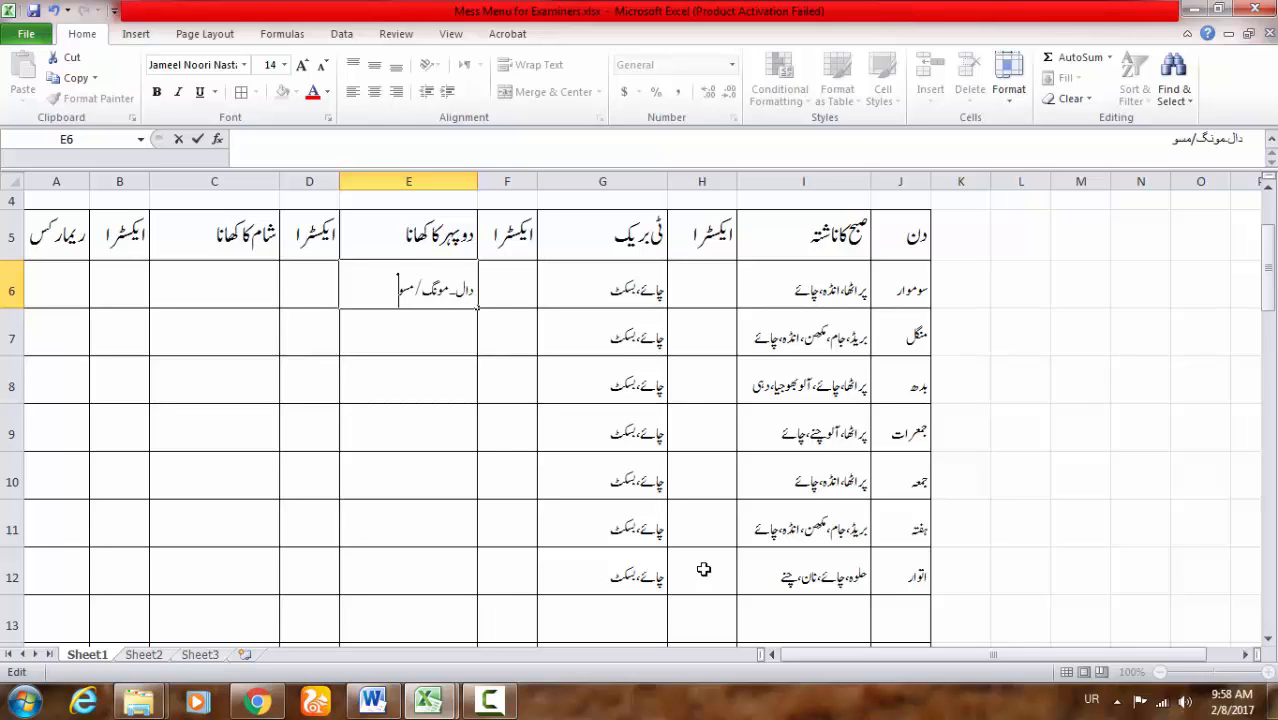
{"action": "type", "text": "ر، چپاتی، سلاد،"}
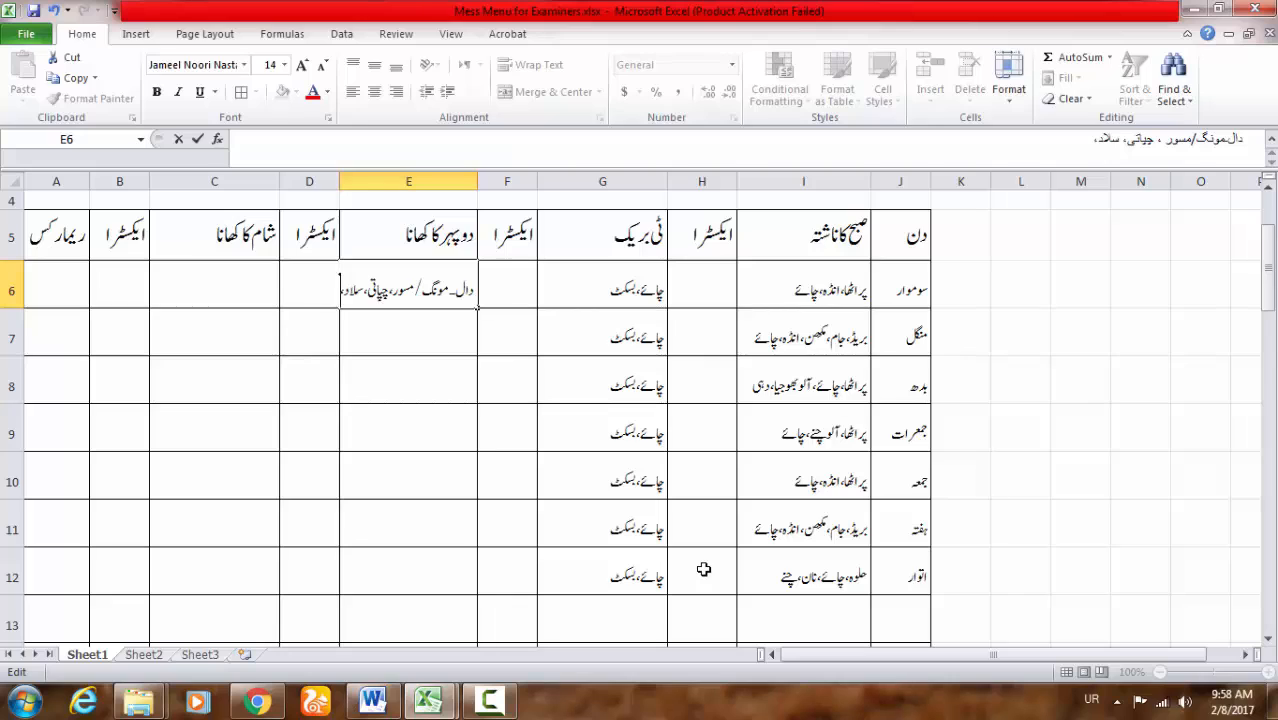
{"action": "type", "text": " رئیتہ"}
{"action": "key", "text": "Return"}
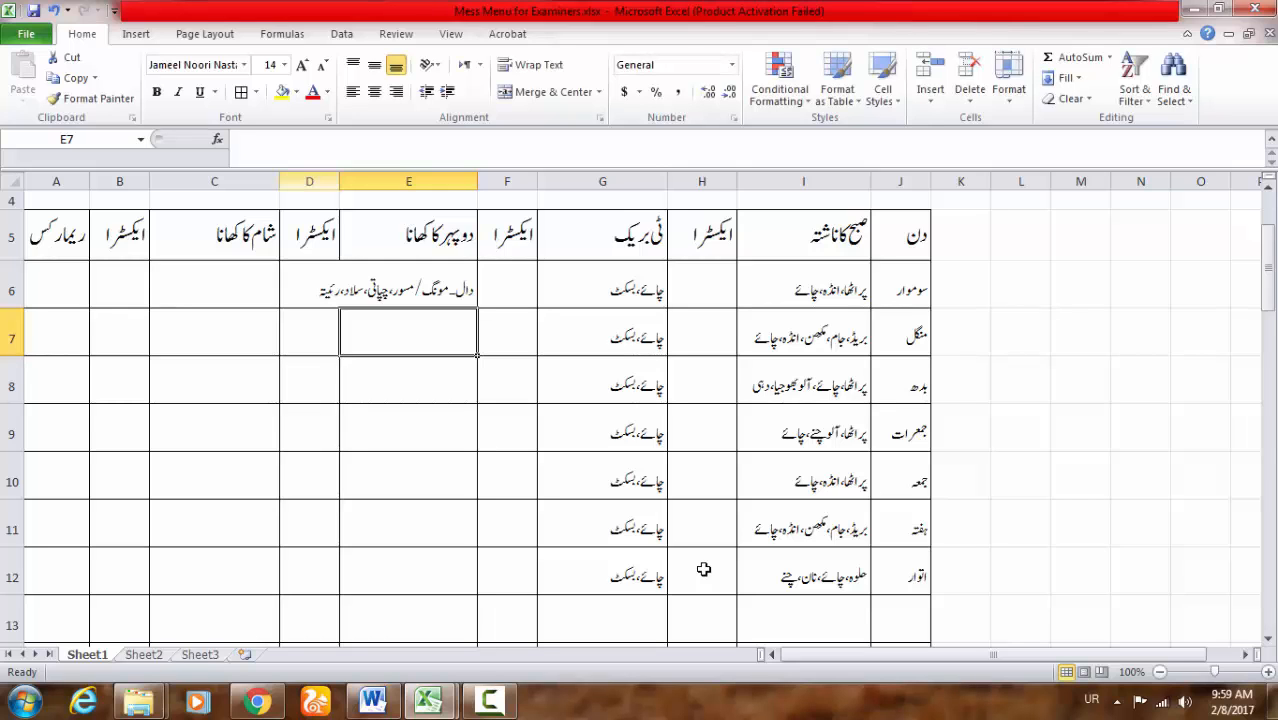
Step: Widen column D and widen column E until the lunch text in E6 fits inside its cell
{"action": "double_click", "coordinate": [339, 181]}
{"action": "left_click_drag", "start_coordinate": [329, 181], "coordinate": [394, 181]}
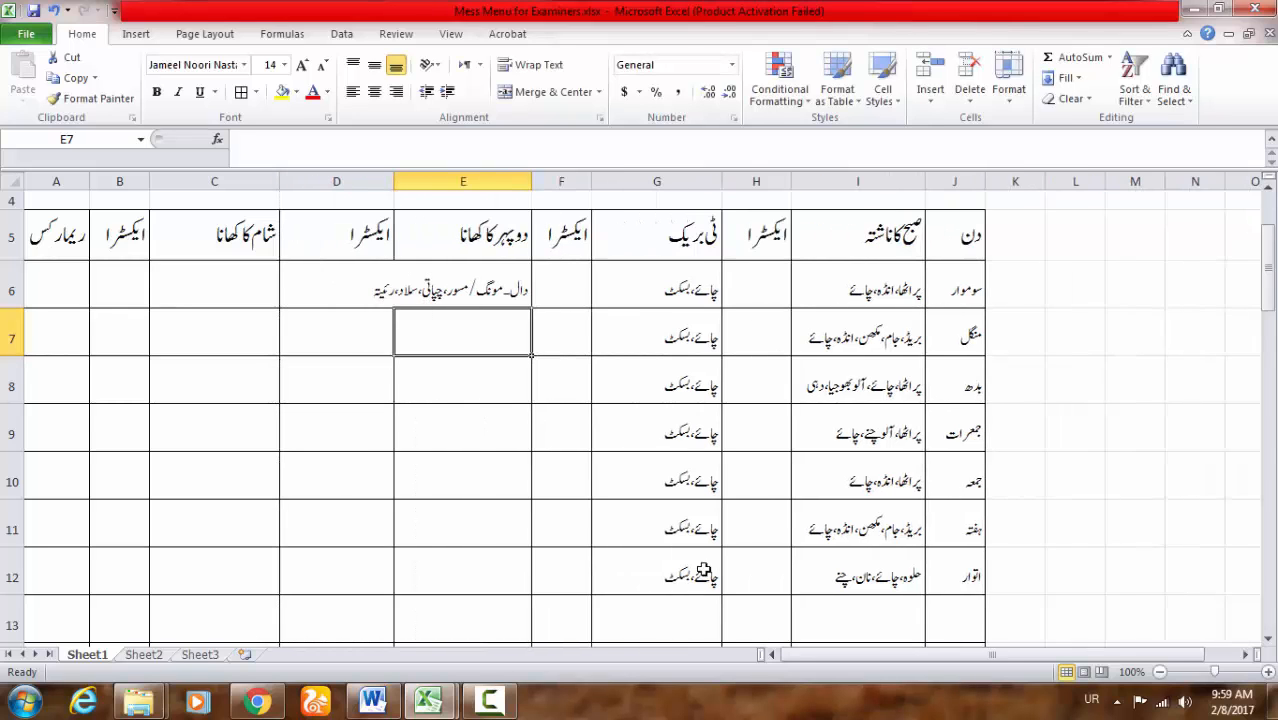
{"action": "left_click_drag", "start_coordinate": [531, 181], "coordinate": [559, 181]}
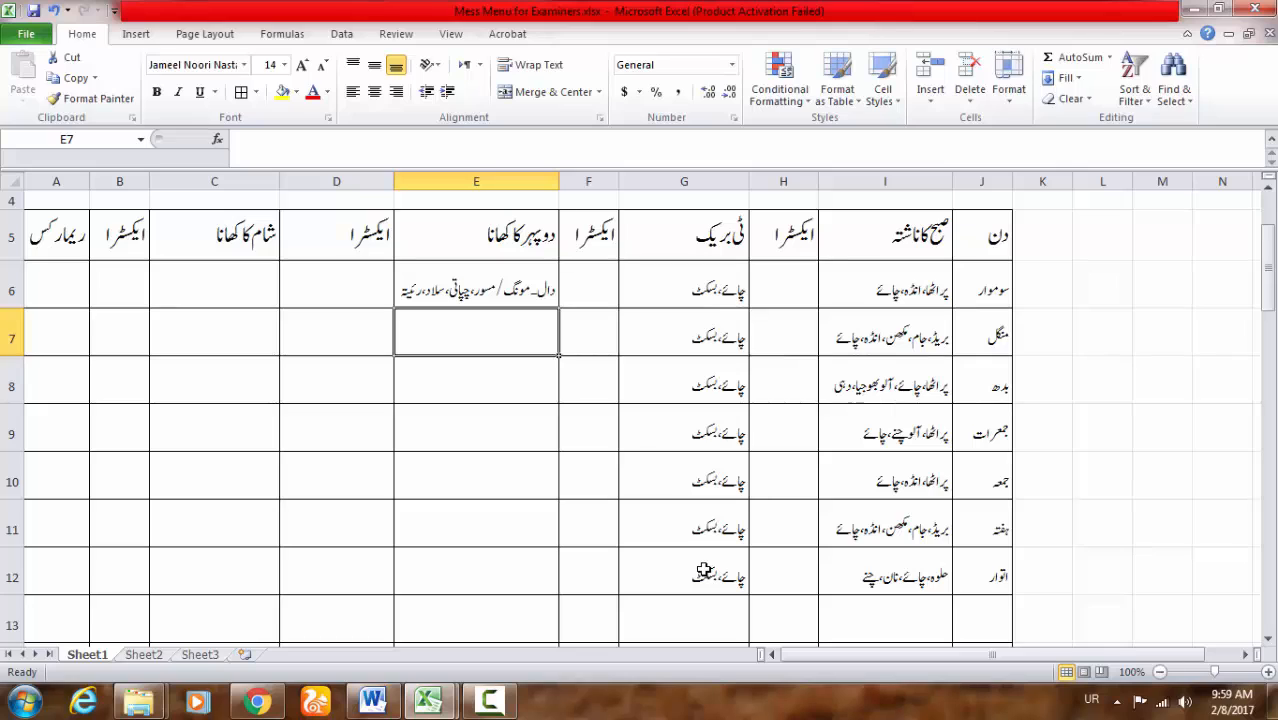
Step: Enter چکن کری، چپاتی، سلاد، رائیتہ، فروٹ as the lunch for منگل in cell E7
{"action": "type", "text": "چکن"}
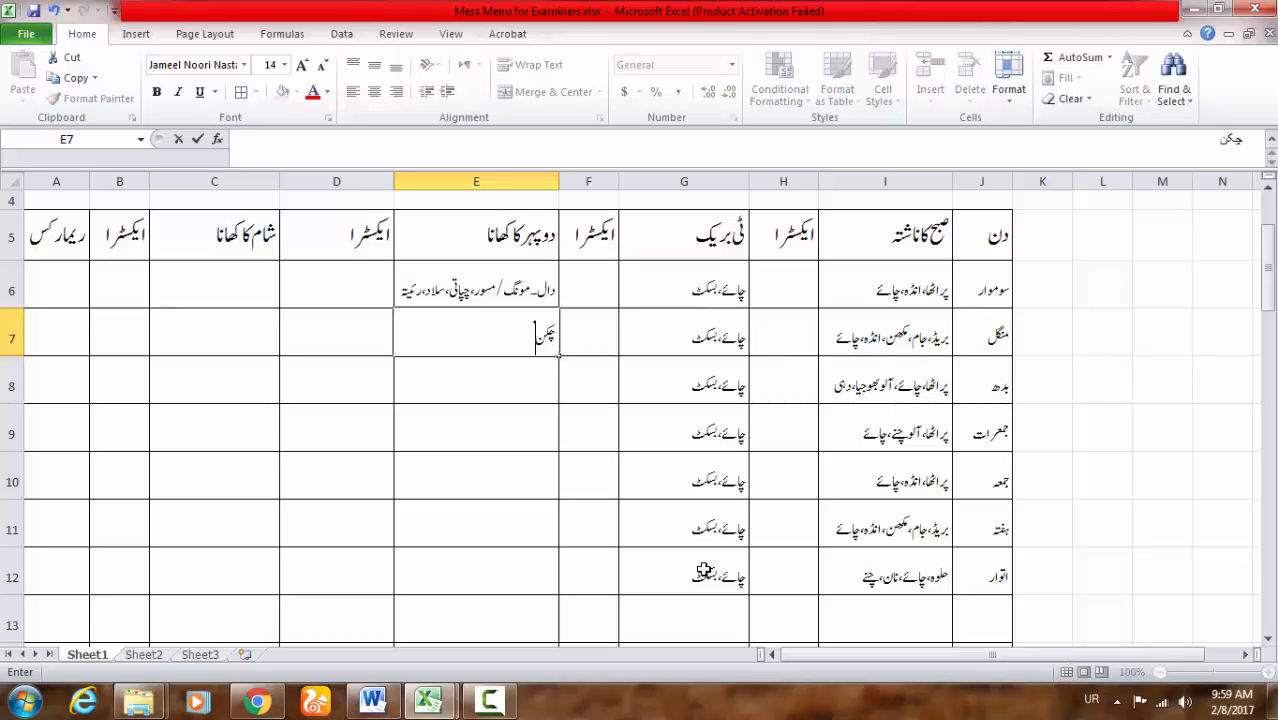
{"action": "type", "text": " کری، چپاتی،"}
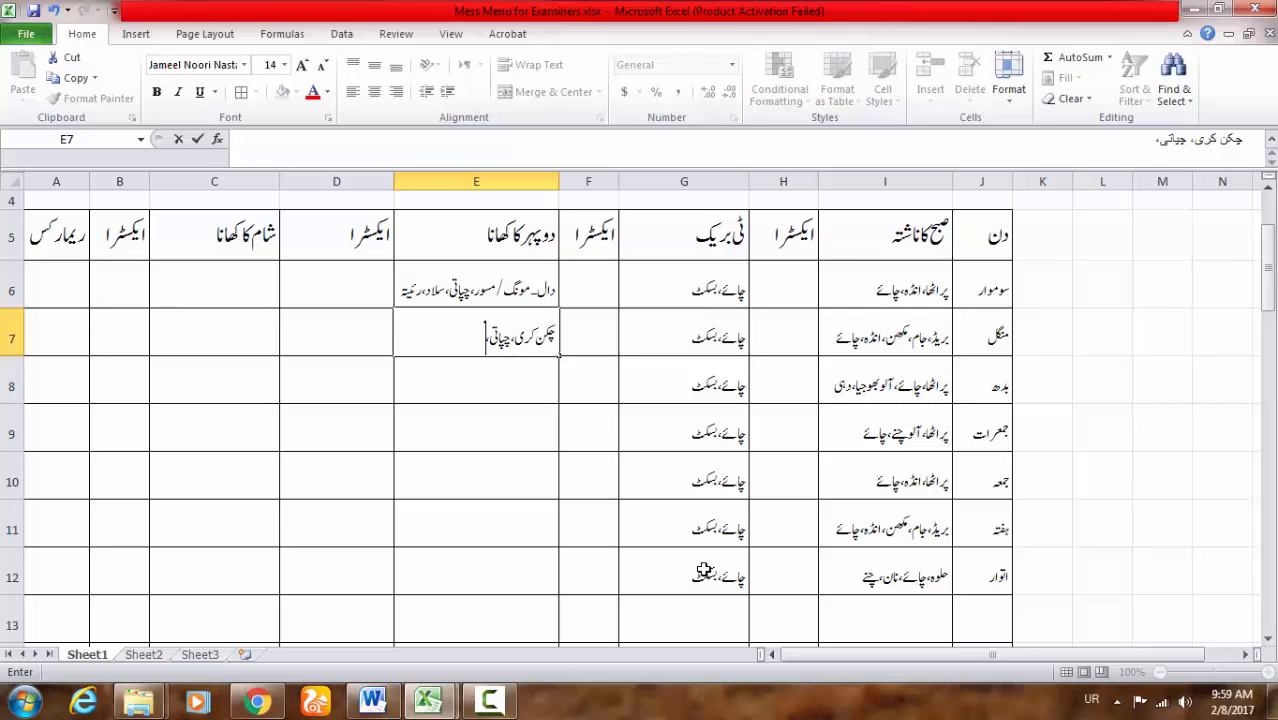
{"action": "type", "text": " سلاد، رائیتہ"}
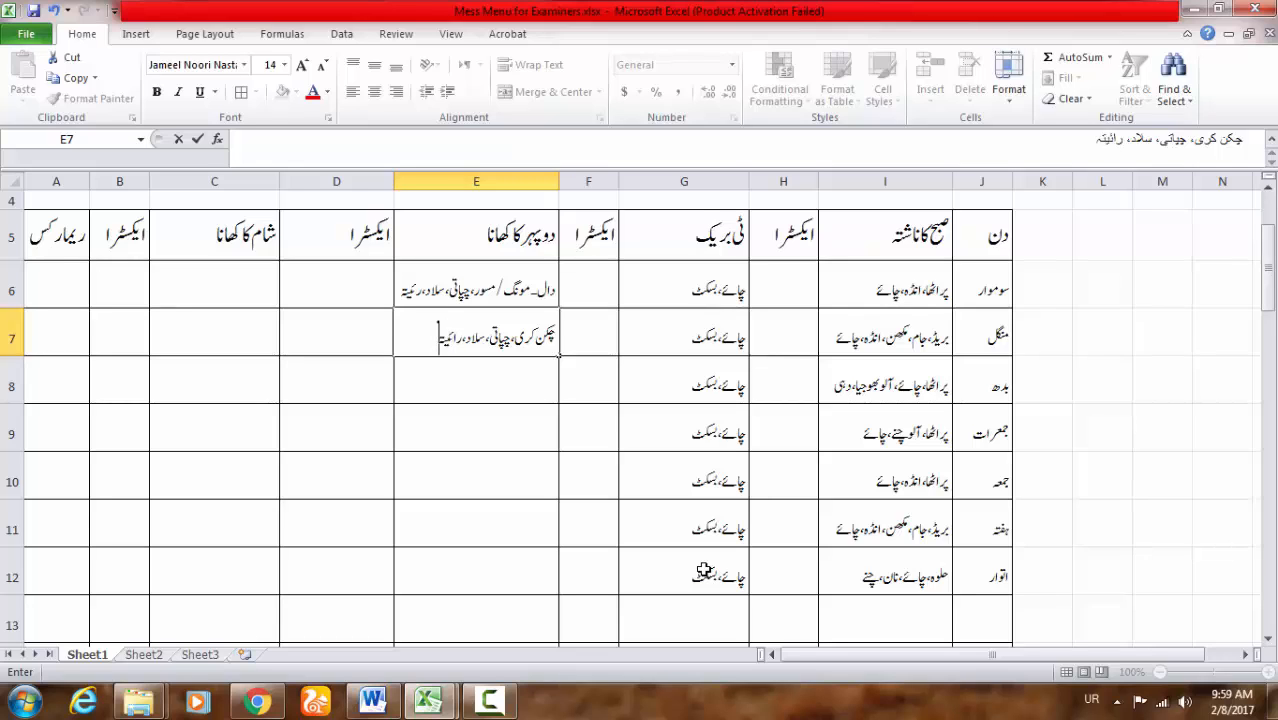
{"action": "type", "text": "، فروٹ"}
{"action": "key", "text": "Return"}
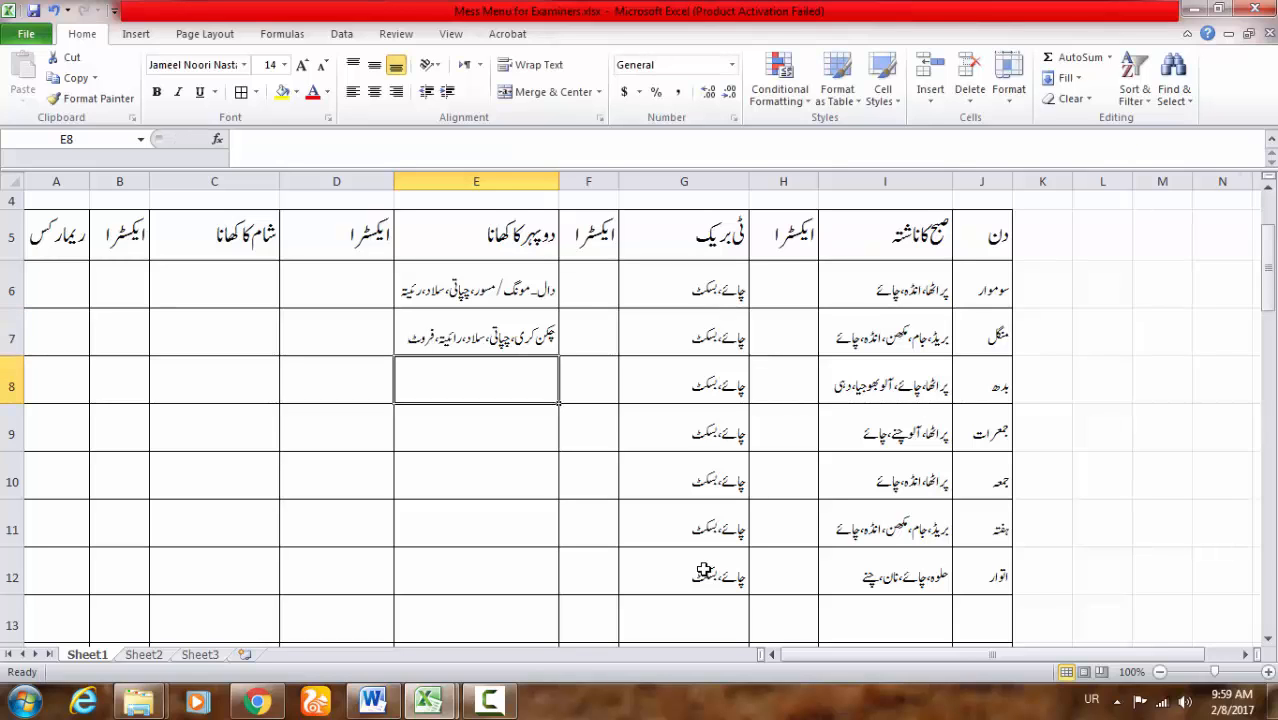
Step: Enter دال ماش، چپاتی، سلاد، فروٹ as the lunch for بدھ in cell E8, replacing the autocompleted items after دال
{"action": "type", "text": "دال"}
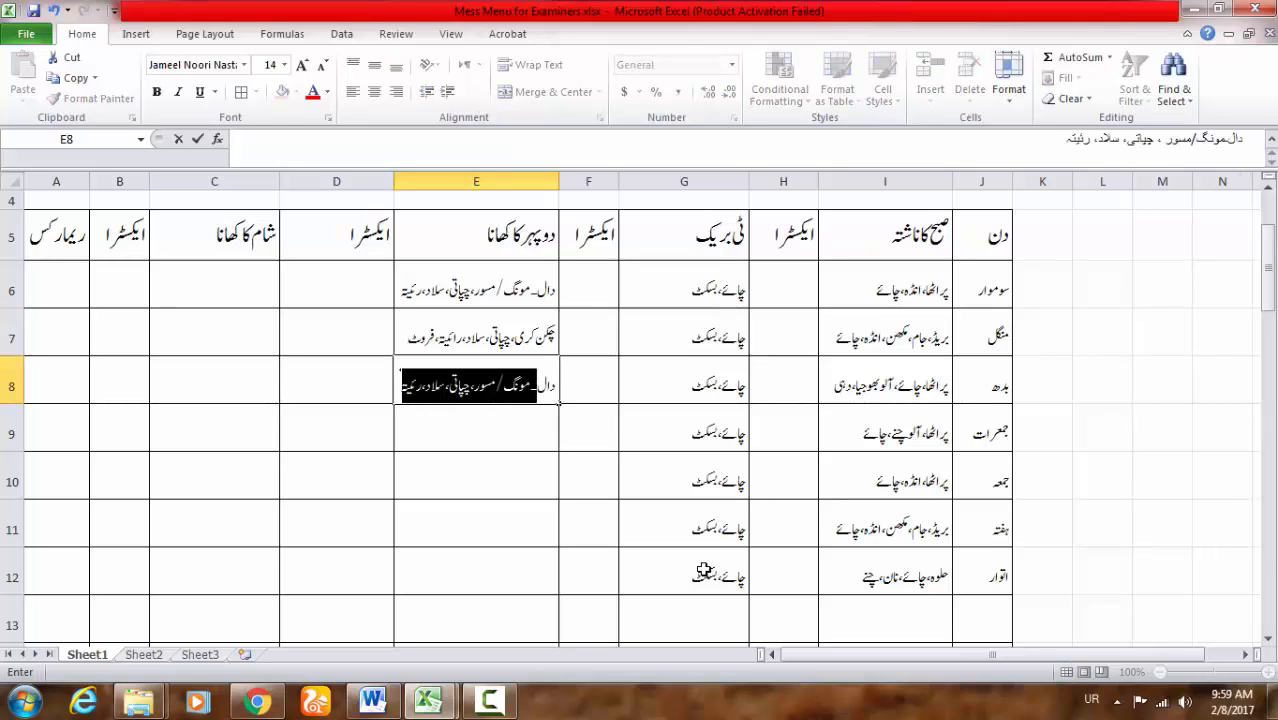
{"action": "key", "text": "Delete"}
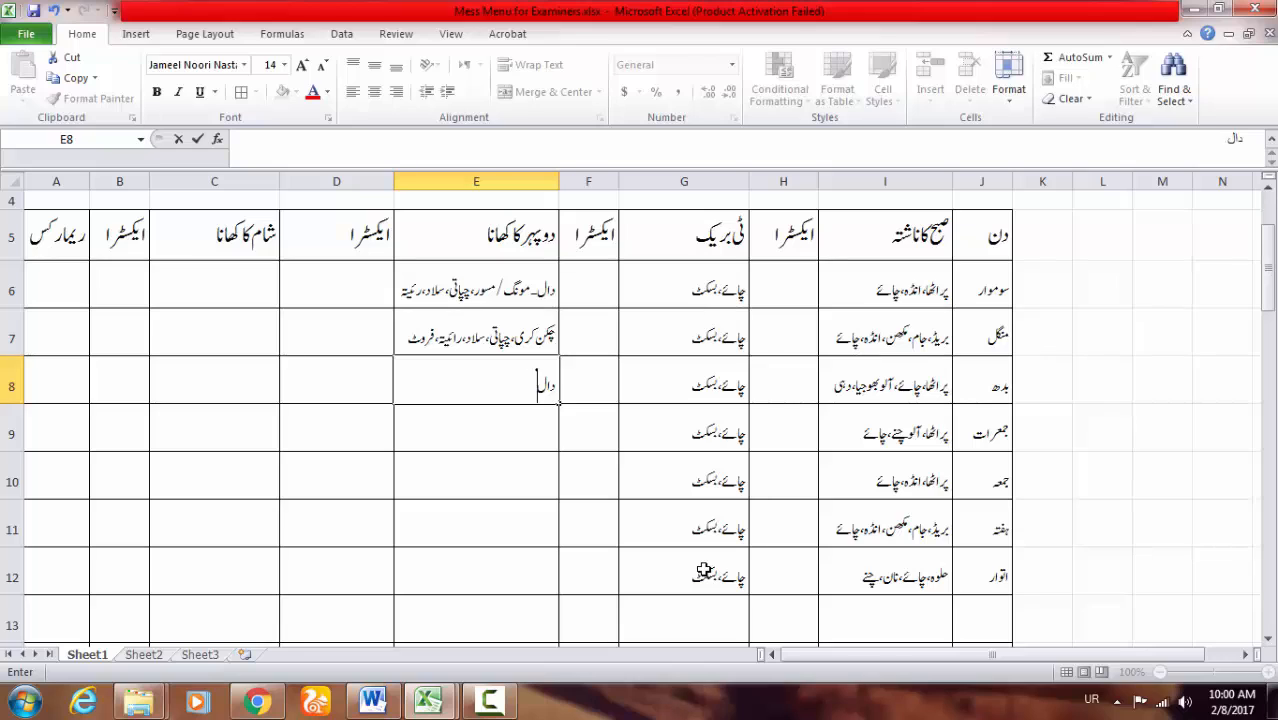
{"action": "type", "text": "ماش، چپاتی، سلاد،"}
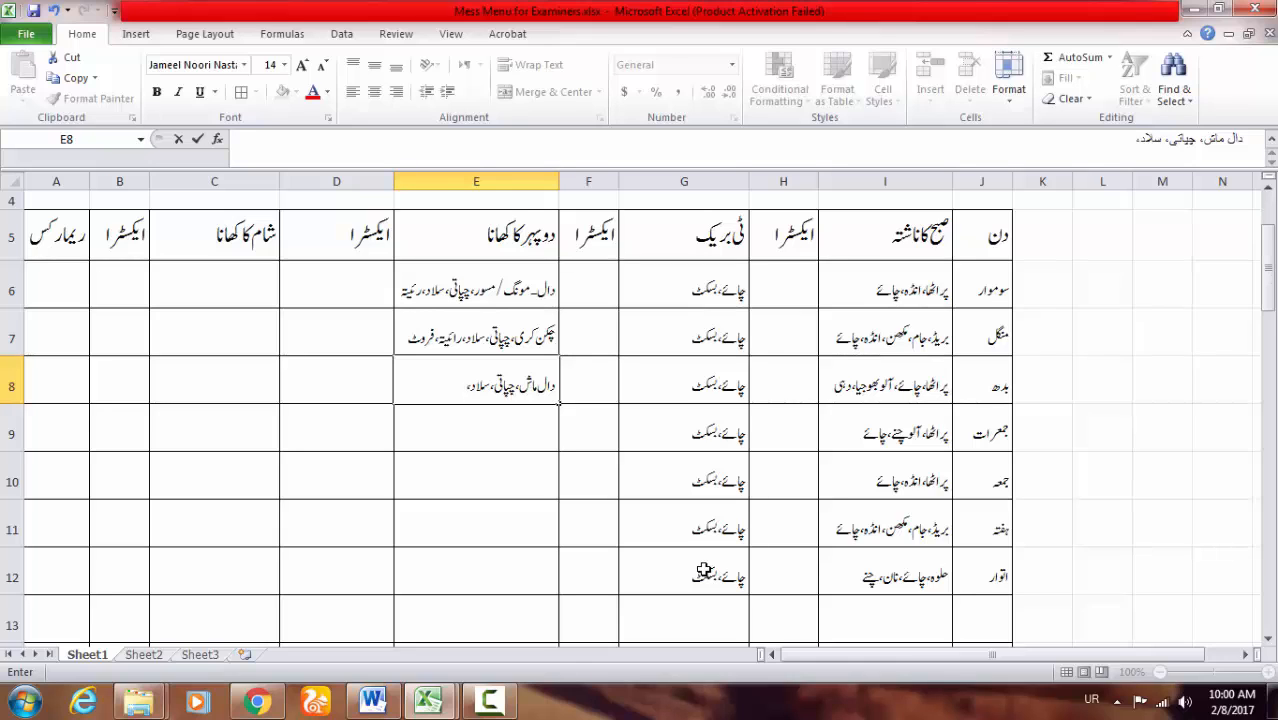
{"action": "type", "text": " فروٹ"}
{"action": "key", "text": "Return"}
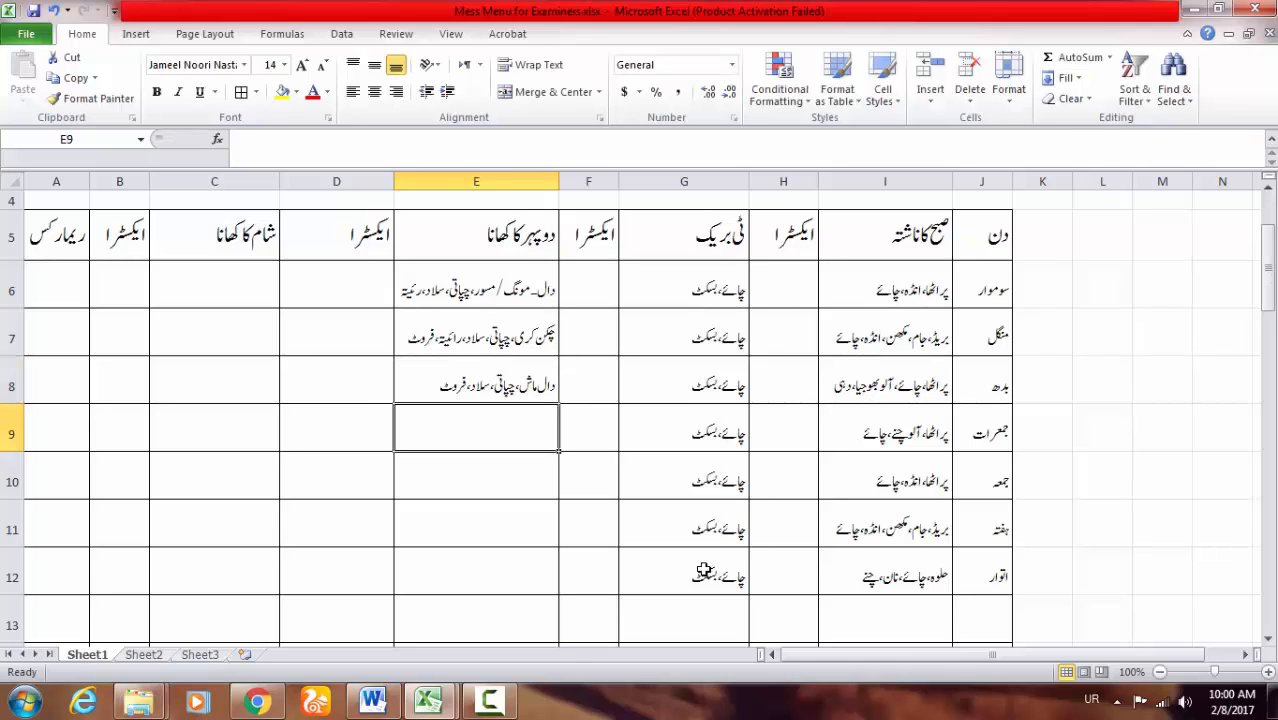
Step: Enter چکن کری، چپاتی، سلاد، رائیتہ as the lunch for جمعرات in cell E9, removing فروٹ from the autocompleted text
{"action": "type", "text": "چ"}
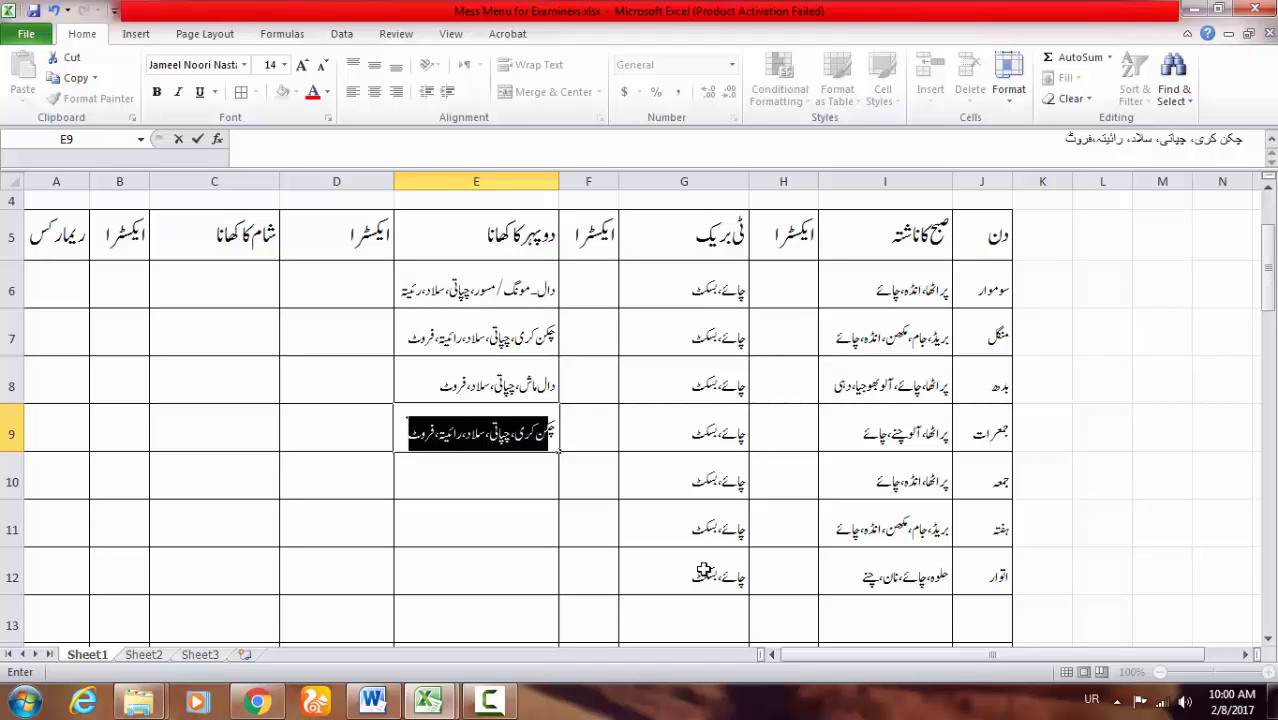
{"action": "key", "text": "F2"}
{"action": "key", "text": "BackSpace"}
{"action": "key", "text": "BackSpace"}
{"action": "key", "text": "BackSpace"}
{"action": "key", "text": "BackSpace"}
{"action": "key", "text": "BackSpace"}
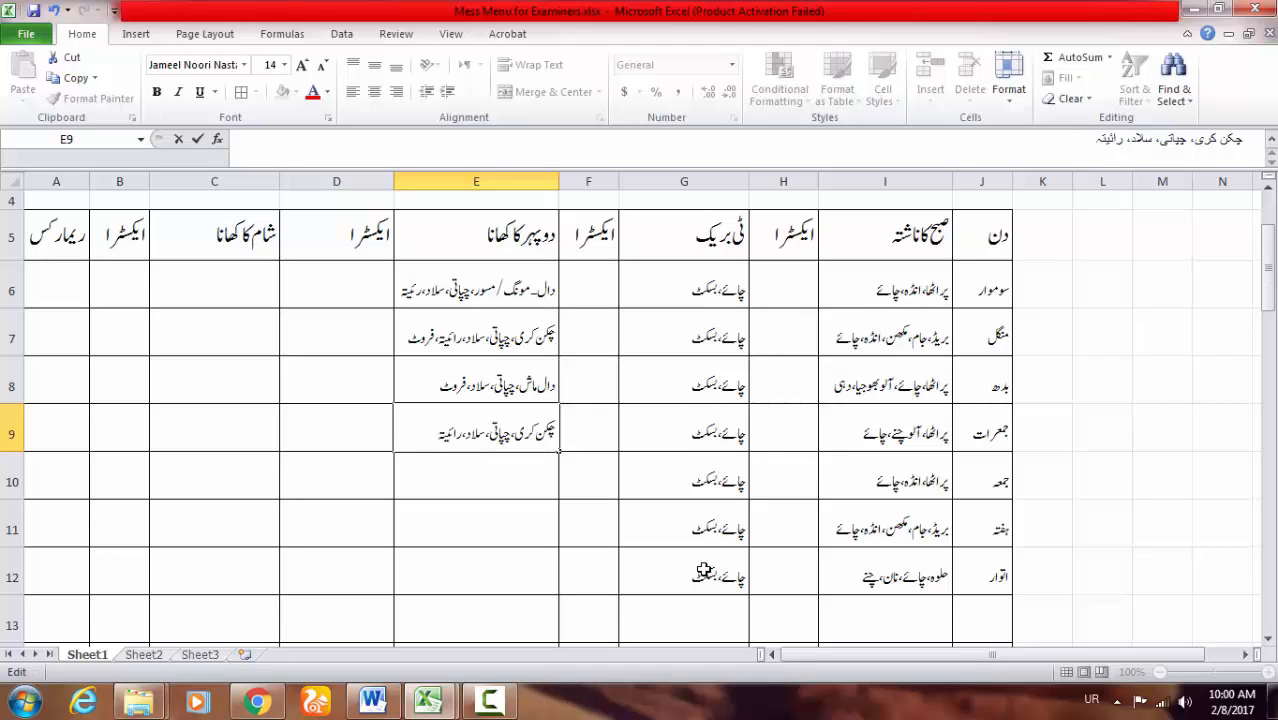
{"action": "key", "text": "Return"}
Step: Enter سبزی، چپاتی، سلاد، رائیتہ as the lunch for جمعہ in cell E10
{"action": "type", "text": "سب"}
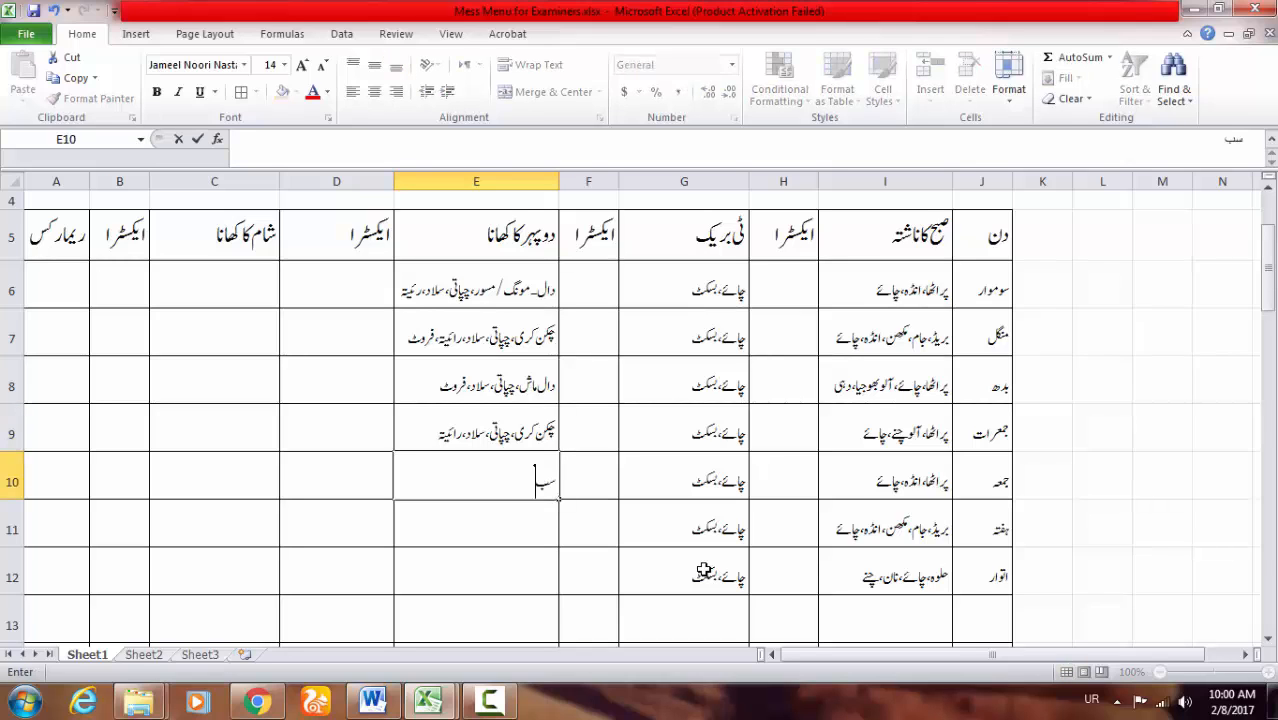
{"action": "type", "text": "زی، چپاتی"}
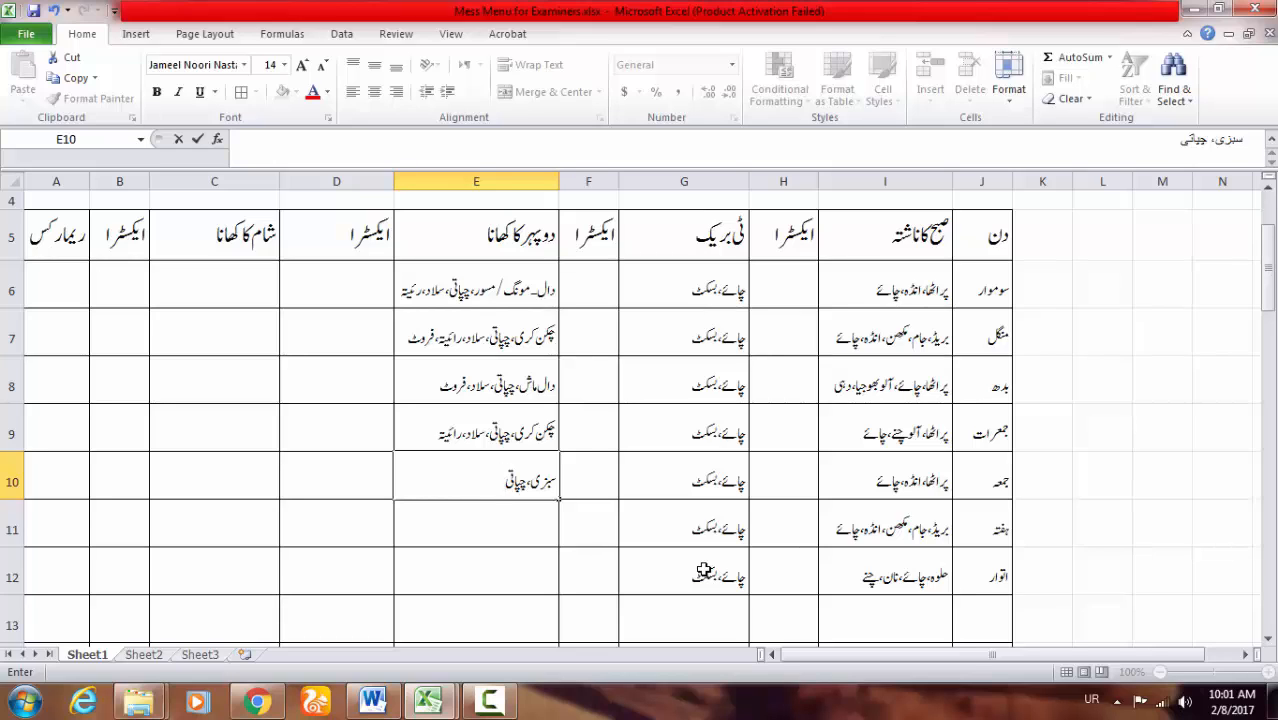
{"action": "type", "text": "، سلاد، رائیتہ"}
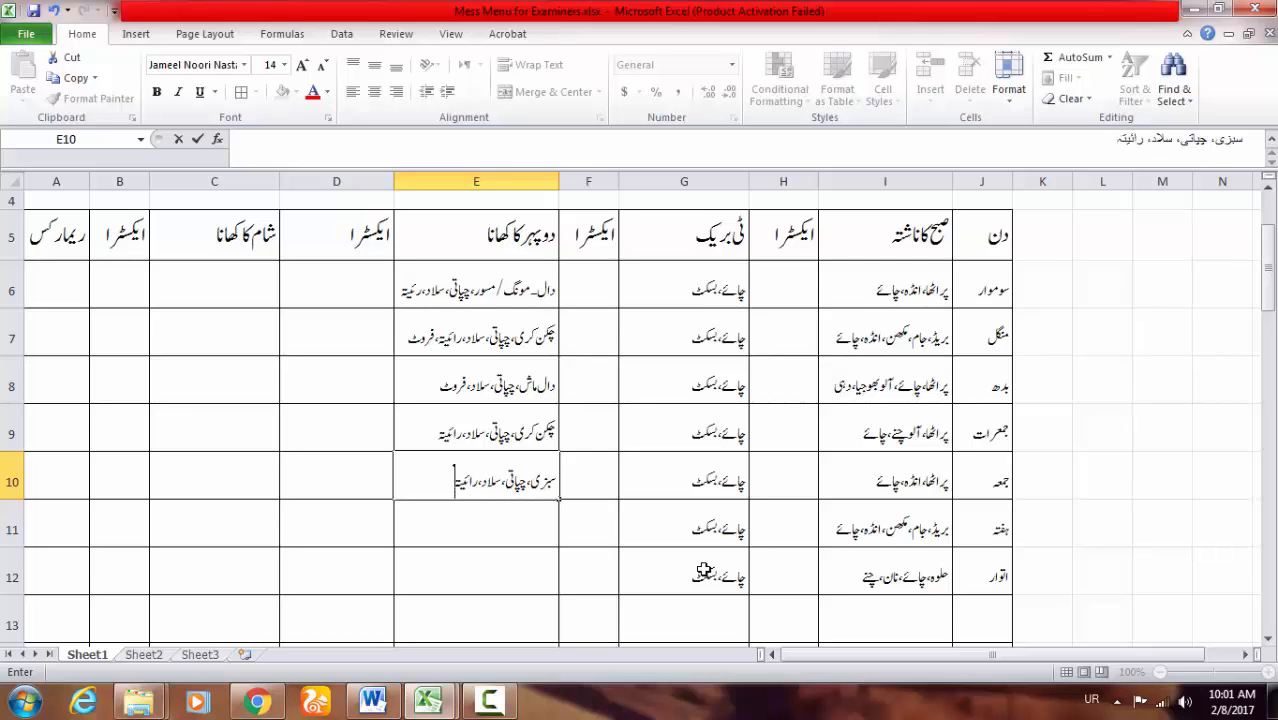
{"action": "key", "text": "Return"}
Step: Enter مٹن قورمہ، چپاتی، سلاد، رائیتہ as the lunch for ہفتہ in cell E11
{"action": "type", "text": "مٹن"}
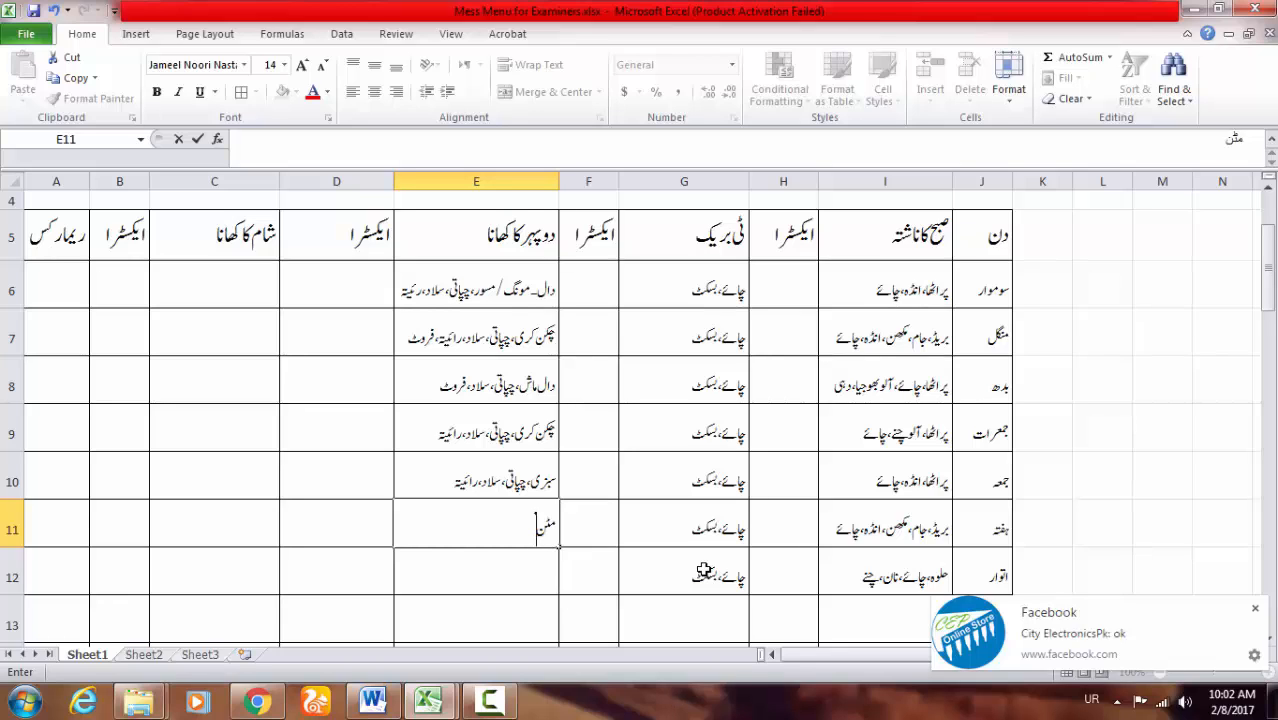
{"action": "type", "text": " قورمہ، چپاتی"}
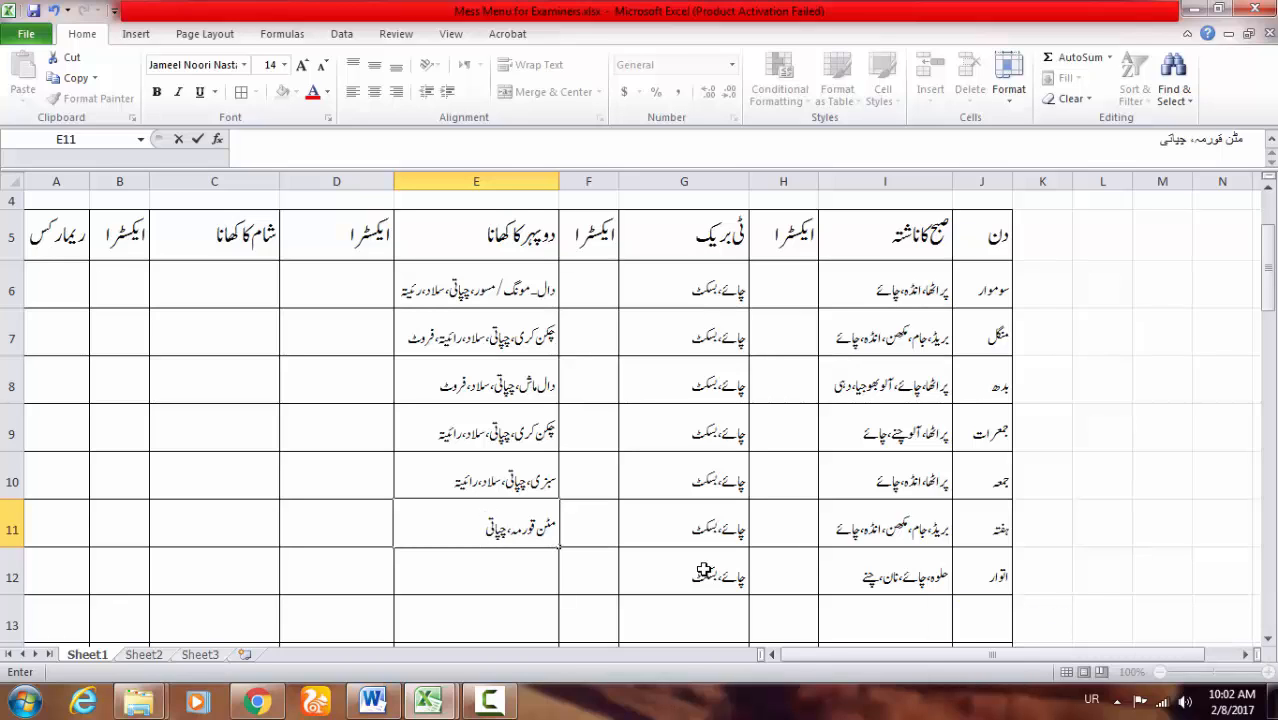
{"action": "type", "text": "، سلاد، رائیتہ"}
{"action": "key", "text": "Return"}
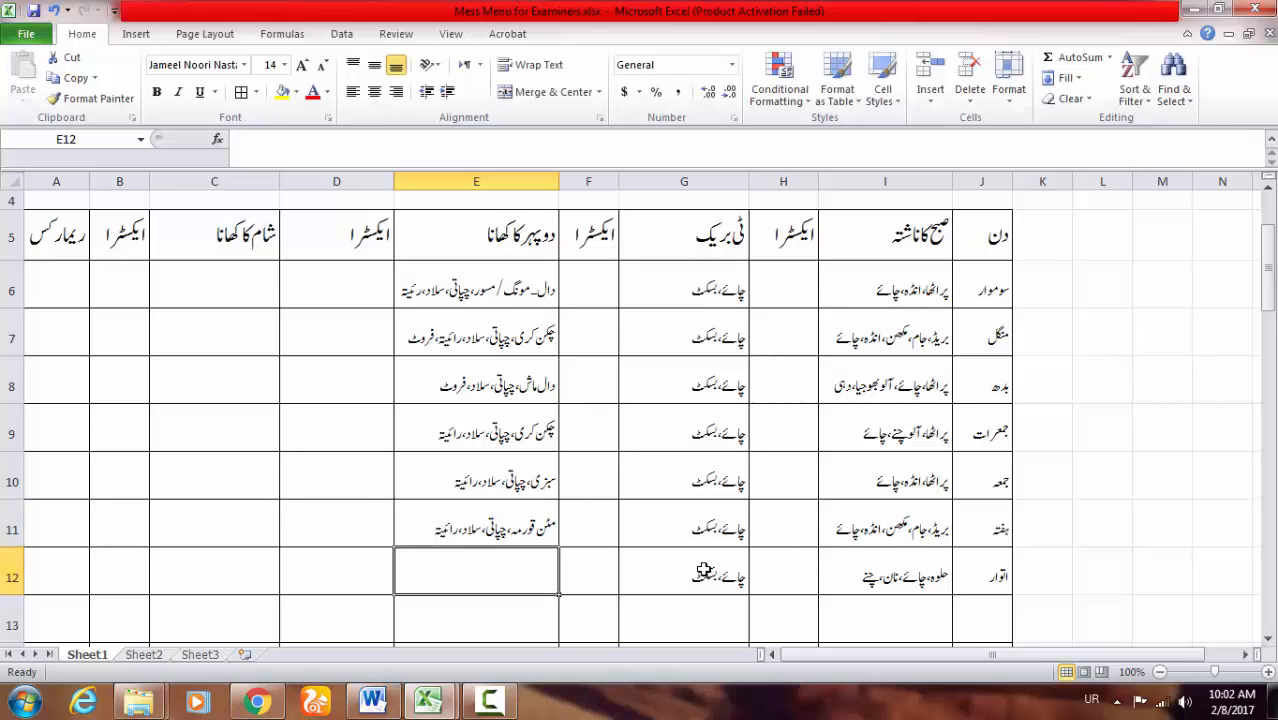
Step: Enter دال مونگ/مسور، سفید چاول، شامی کباب، سلاد، رائیتہ، فروٹ as the lunch for اتوار in cell E12
{"action": "type", "text": "دال مو"}
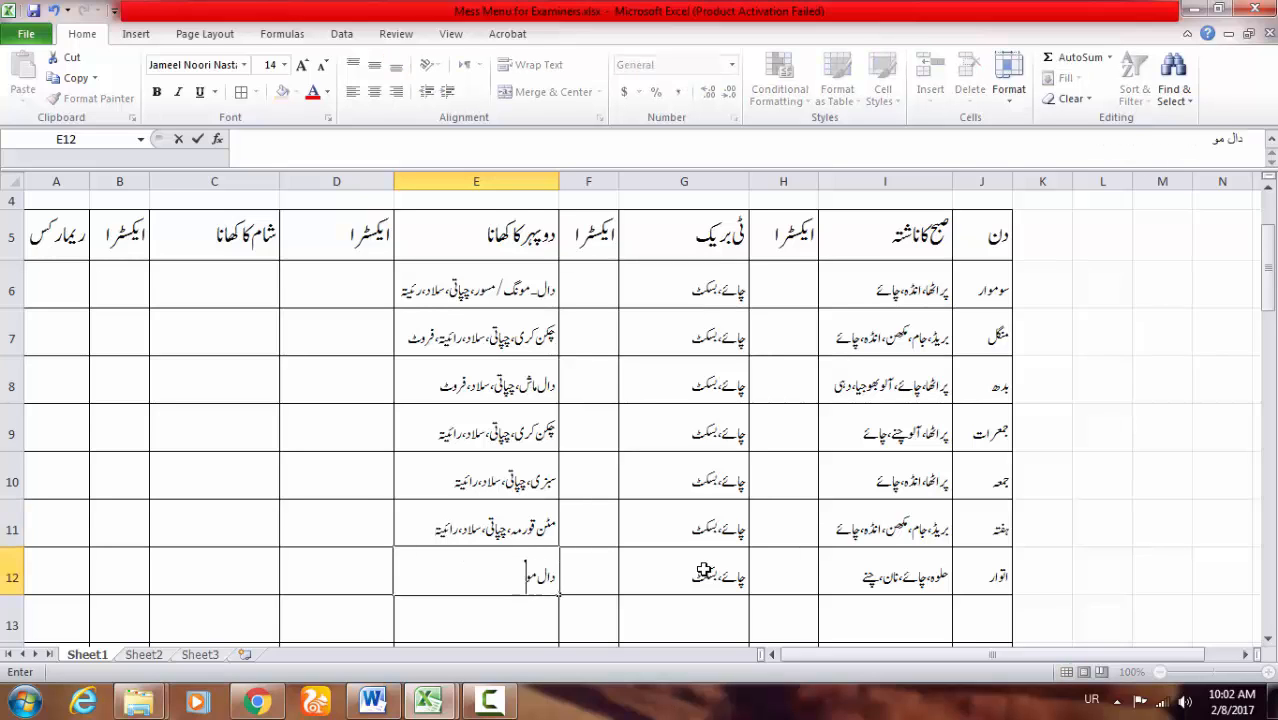
{"action": "type", "text": "نگ /مسور، سفید"}
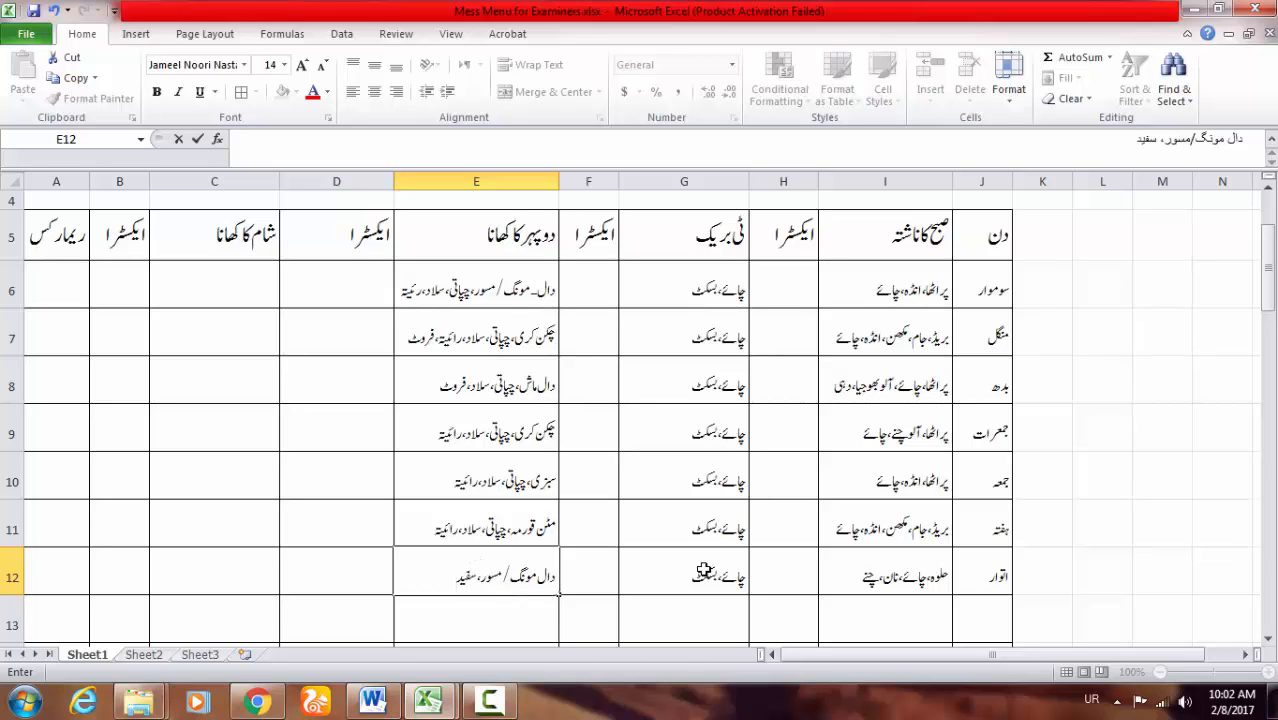
{"action": "type", "text": " چاول، شامی"}
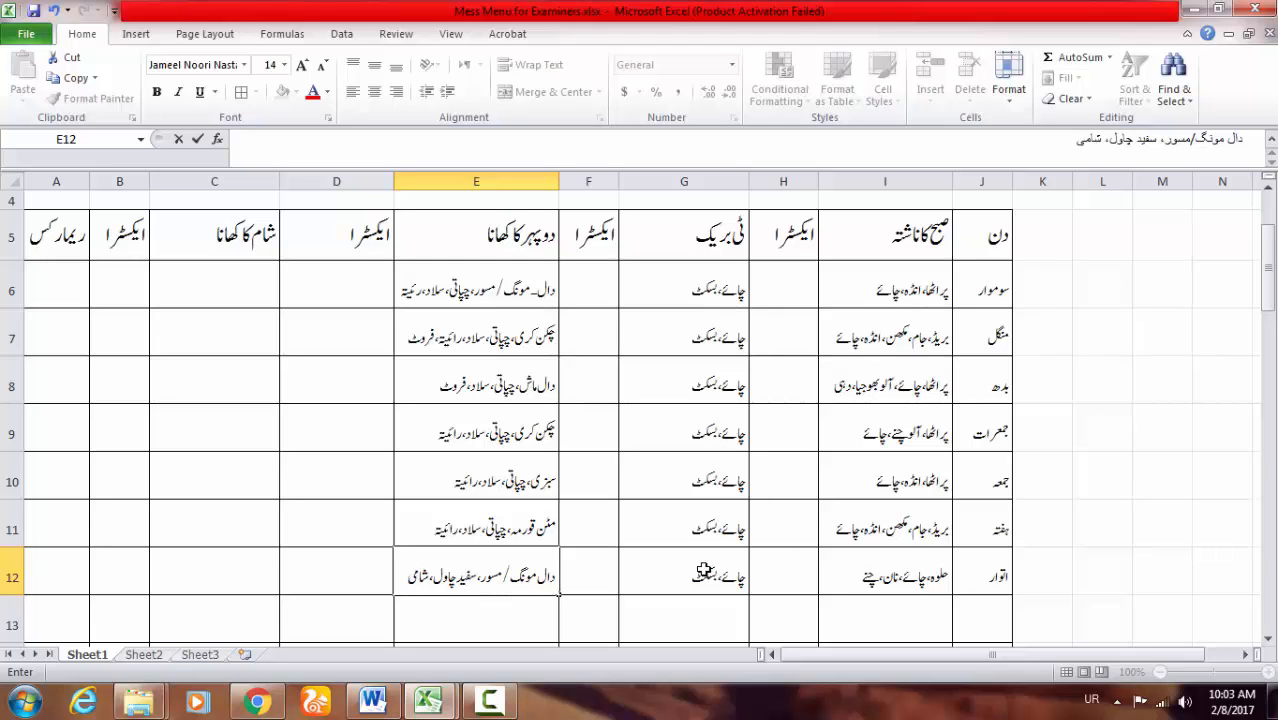
{"action": "type", "text": " کباب، سلا"}
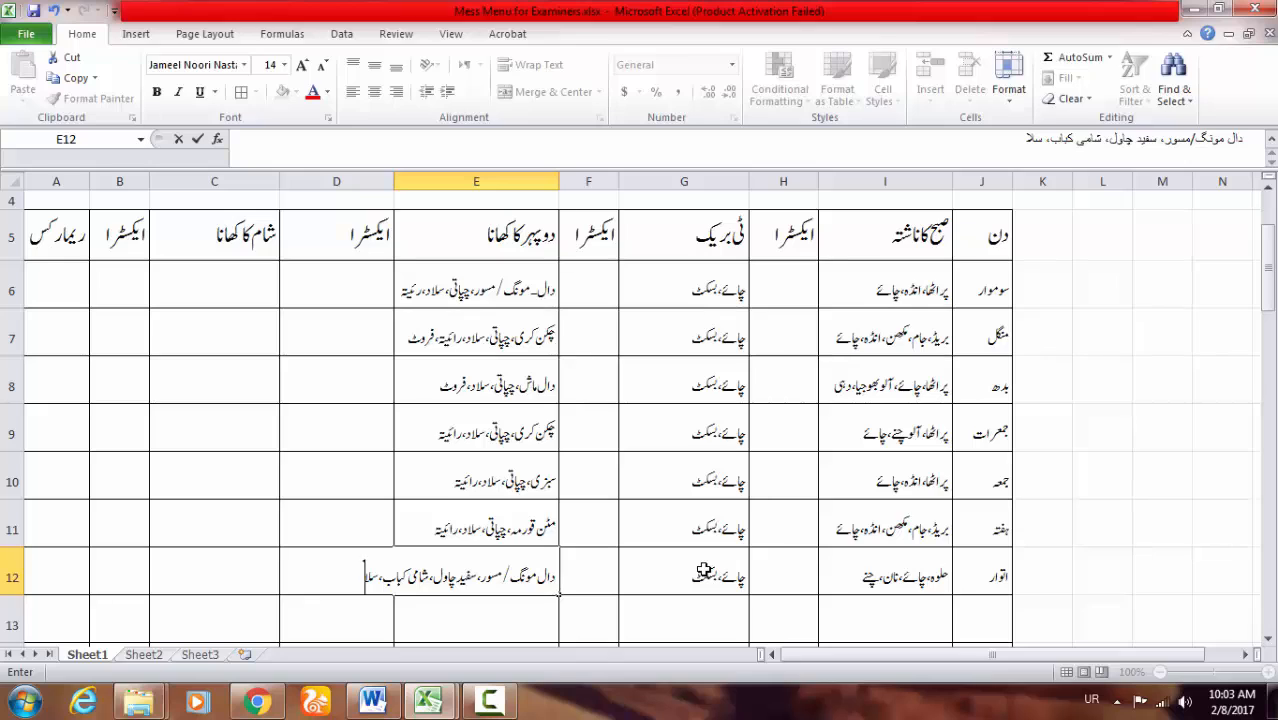
{"action": "type", "text": "د، رائیتہ، فروٹ"}
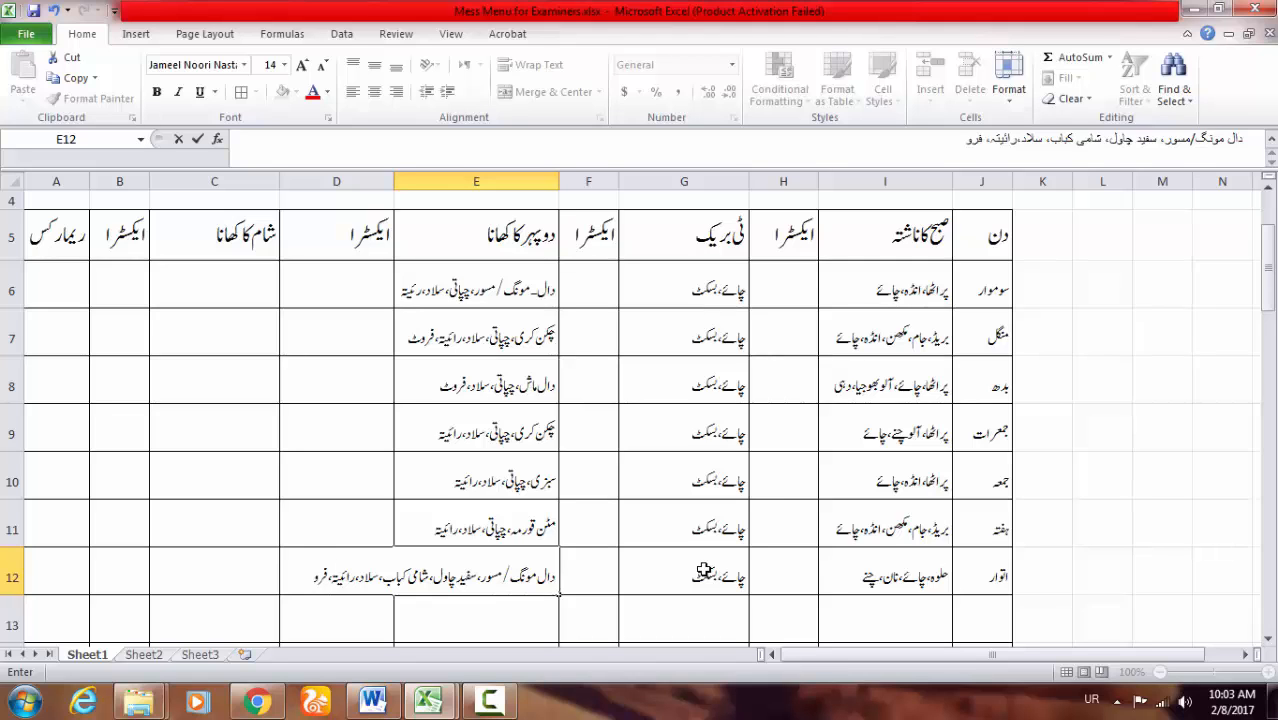
{"action": "key", "text": "Return"}
Step: Wrap the text in cell E12 and increase the height of row 12 to fit both lines
{"action": "key", "text": "Up"}
{"action": "key", "text": "alt+h"}
{"action": "key", "text": "w"}
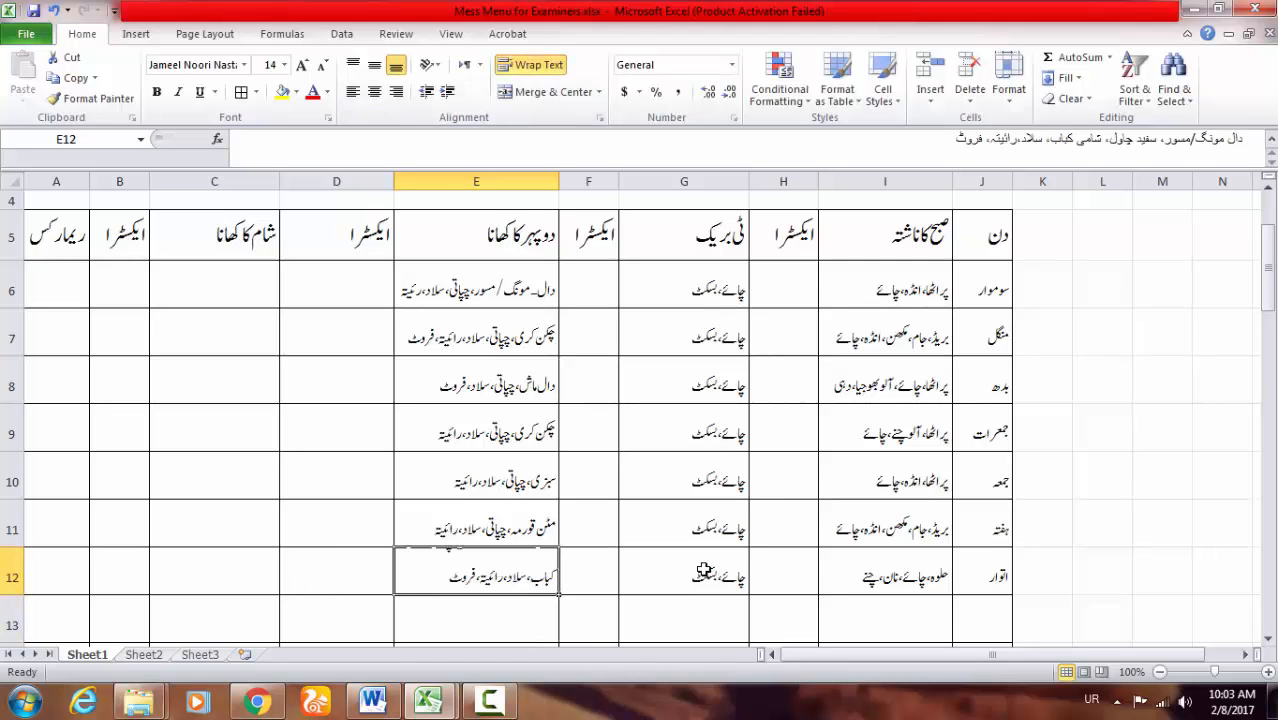
{"action": "left_click", "coordinate": [12, 577]}
{"action": "left_click_drag", "start_coordinate": [12, 595], "coordinate": [12, 619]}
{"action": "scroll", "coordinate": [703, 569], "scroll_direction": "down", "scroll_amount": 1}
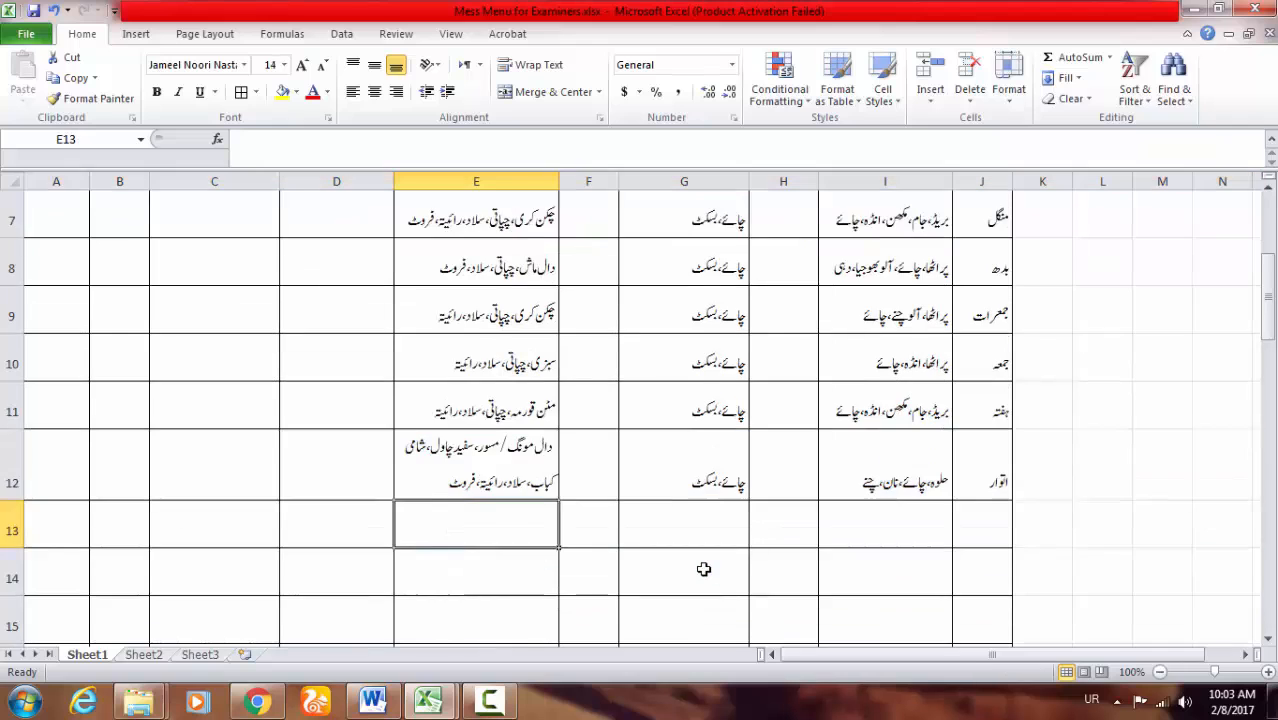
{"action": "scroll", "coordinate": [703, 569], "scroll_direction": "up", "scroll_amount": 1}
{"action": "scroll", "coordinate": [703, 569], "scroll_direction": "down", "scroll_amount": 1}
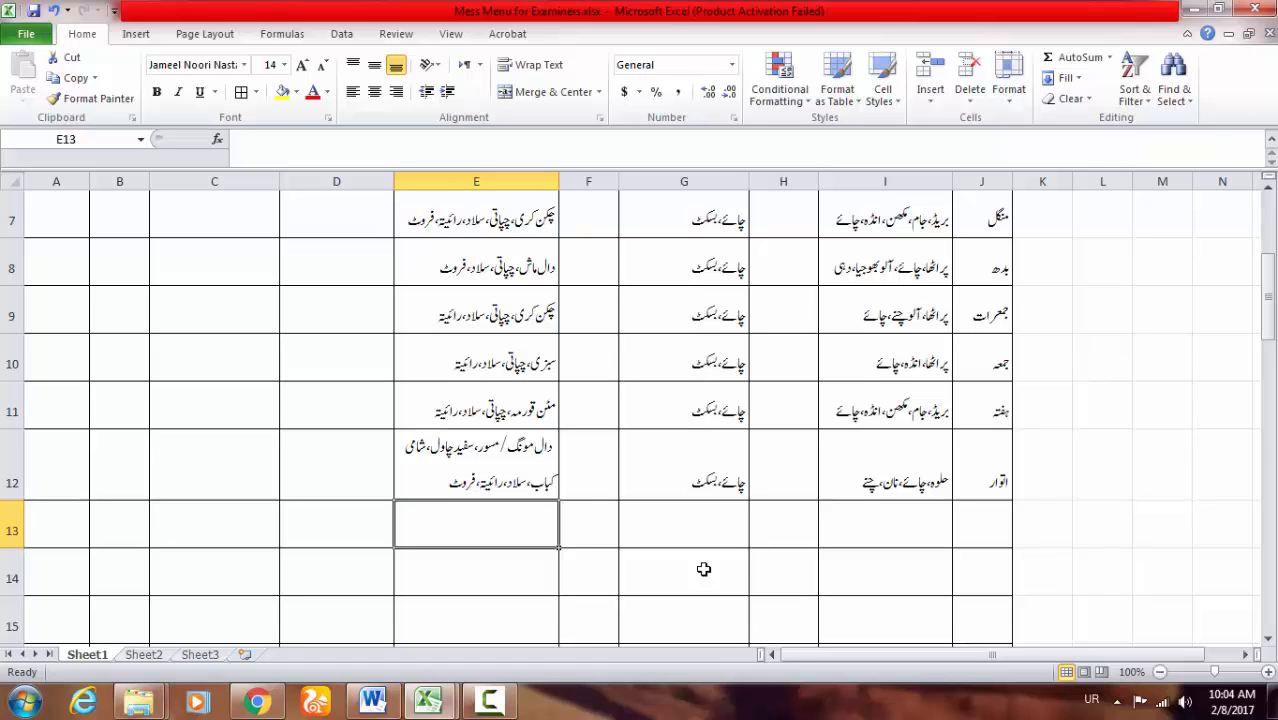
Step: Enter آلو، بیف قیمہ، چپاتی، سویاں as the dinner for سوموار in cell C6
{"action": "scroll", "coordinate": [704, 569], "scroll_direction": "up", "scroll_amount": 2}
{"action": "left_click", "coordinate": [214, 361]}
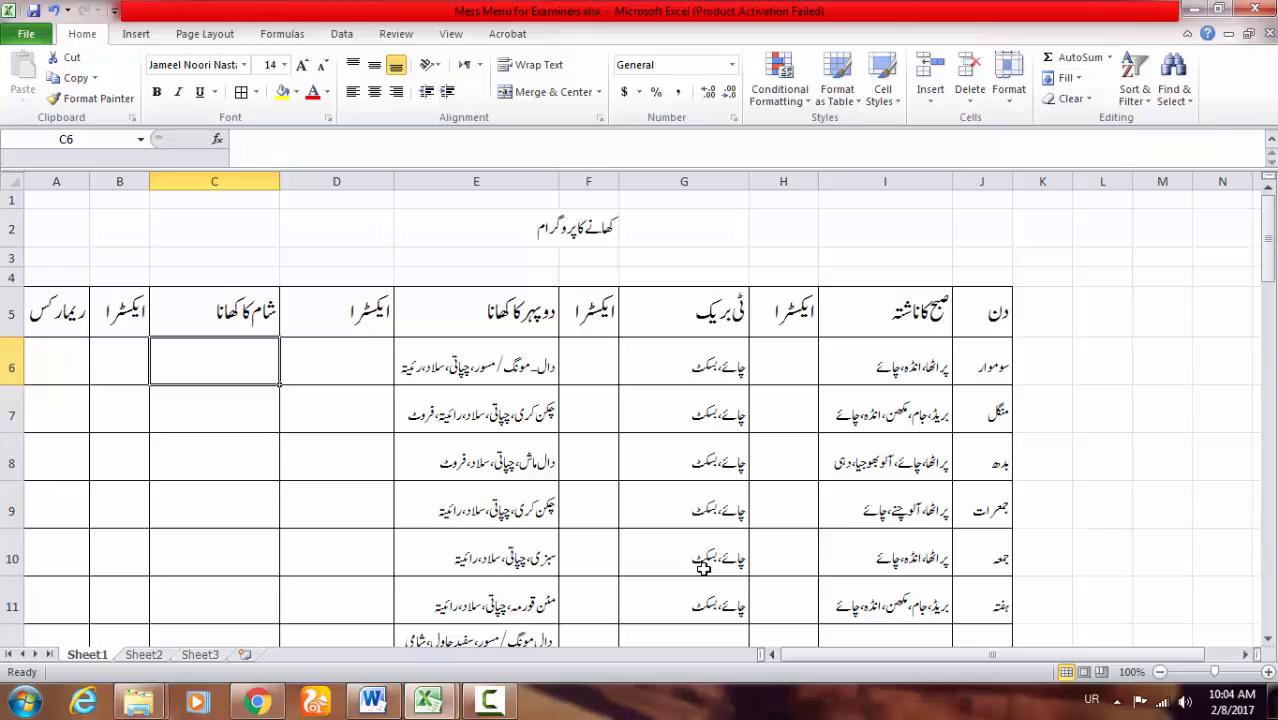
{"action": "type", "text": "آلو"}
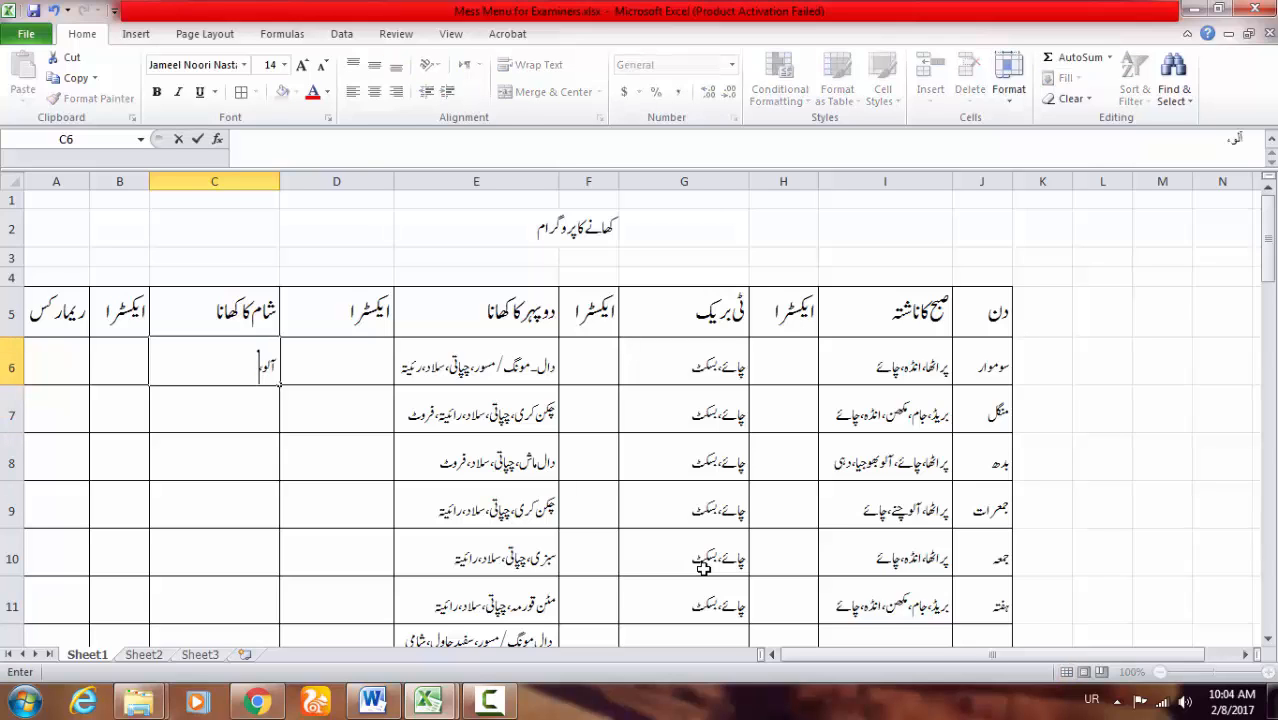
{"action": "type", "text": "، بیف قیمہ، چپاتی"}
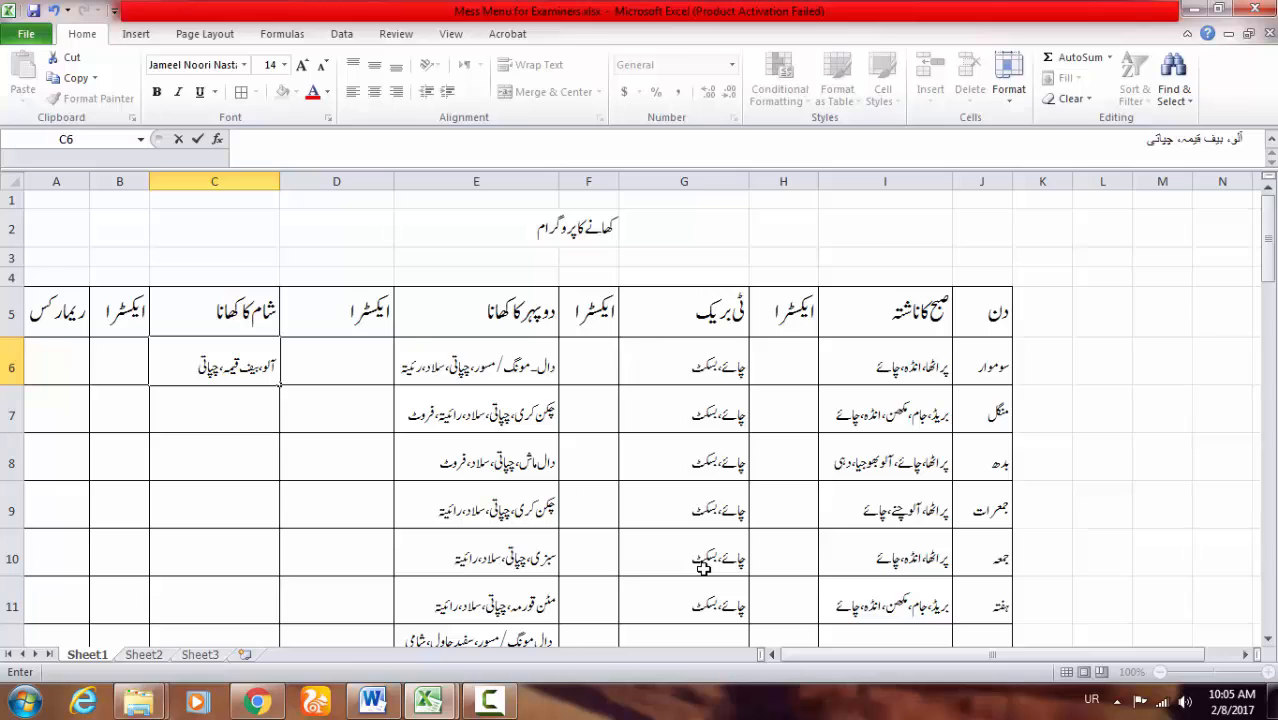
{"action": "type", "text": "، سویاں"}
{"action": "key", "text": "Return"}
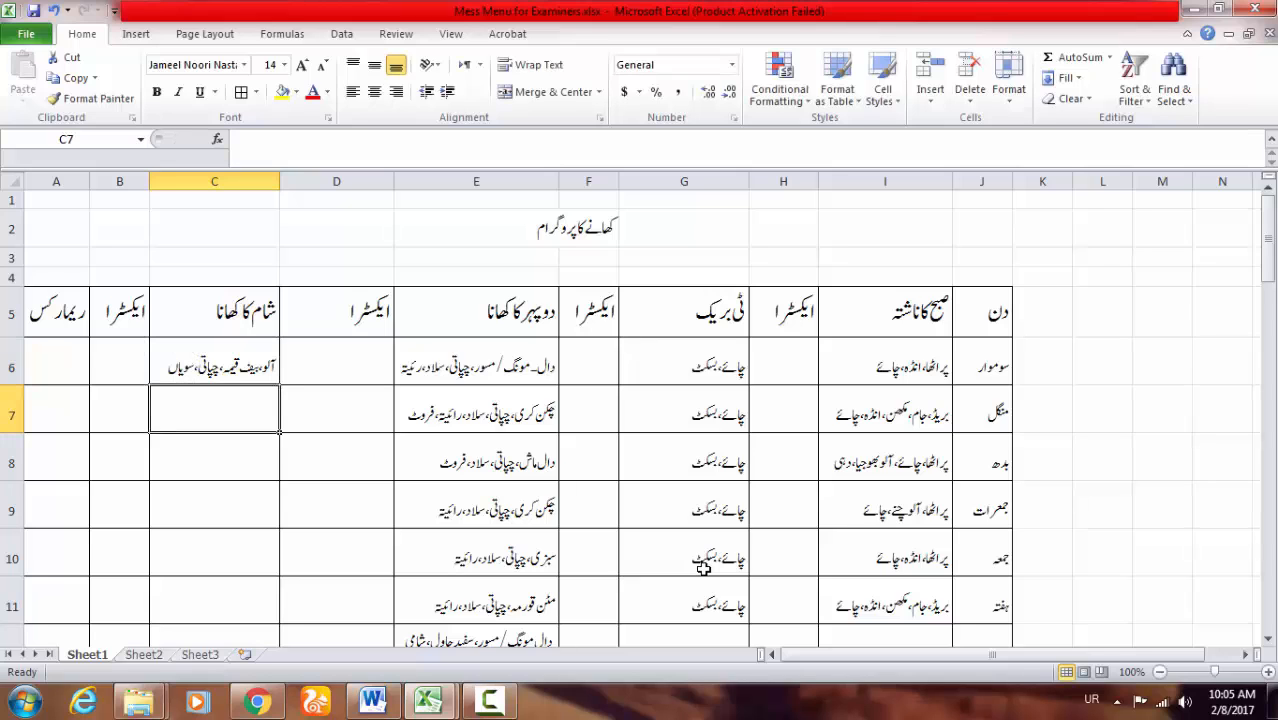
Step: Enter سبزی، چپاتی، زردہ as the dinner for منگل in cell C7
{"action": "type", "text": "سبزی،"}
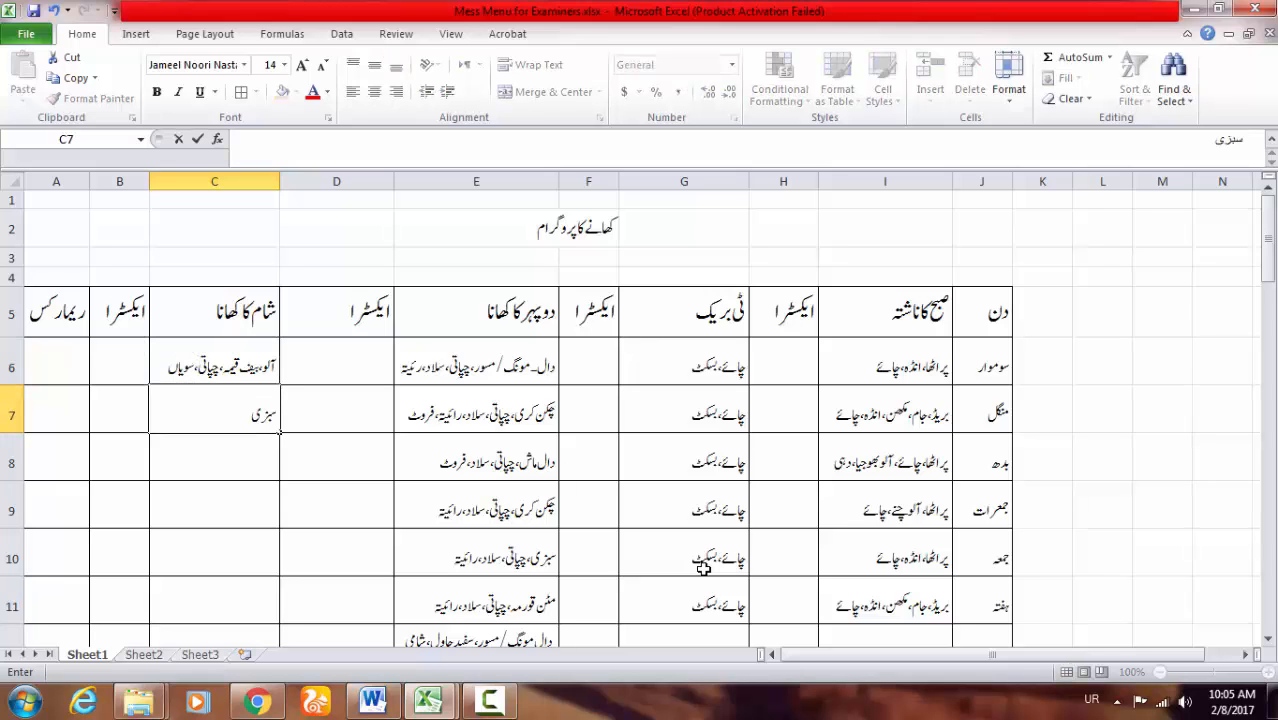
{"action": "type", "text": " چپاتی، زردہ"}
{"action": "key", "text": "Return"}
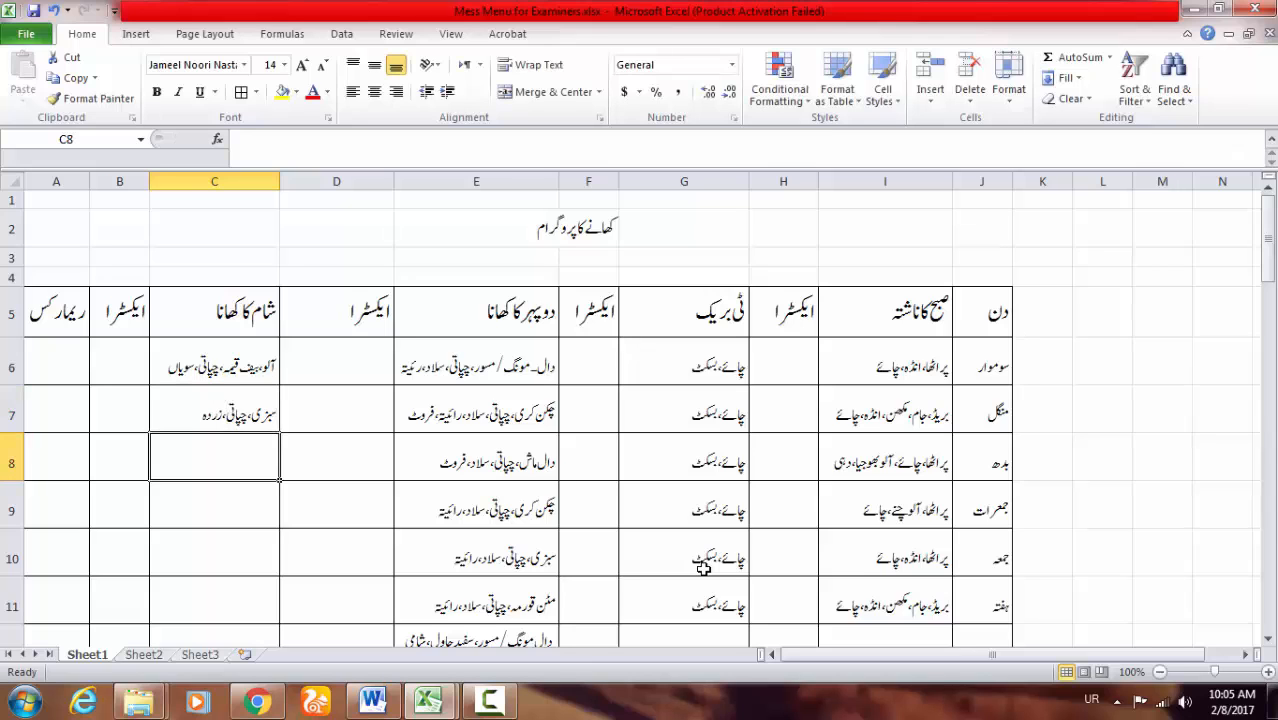
Step: Enter چکن بریانی، رائیتہ، سویاں as the dinner for بدھ in cell C8
{"action": "type", "text": "چکن بریا"}
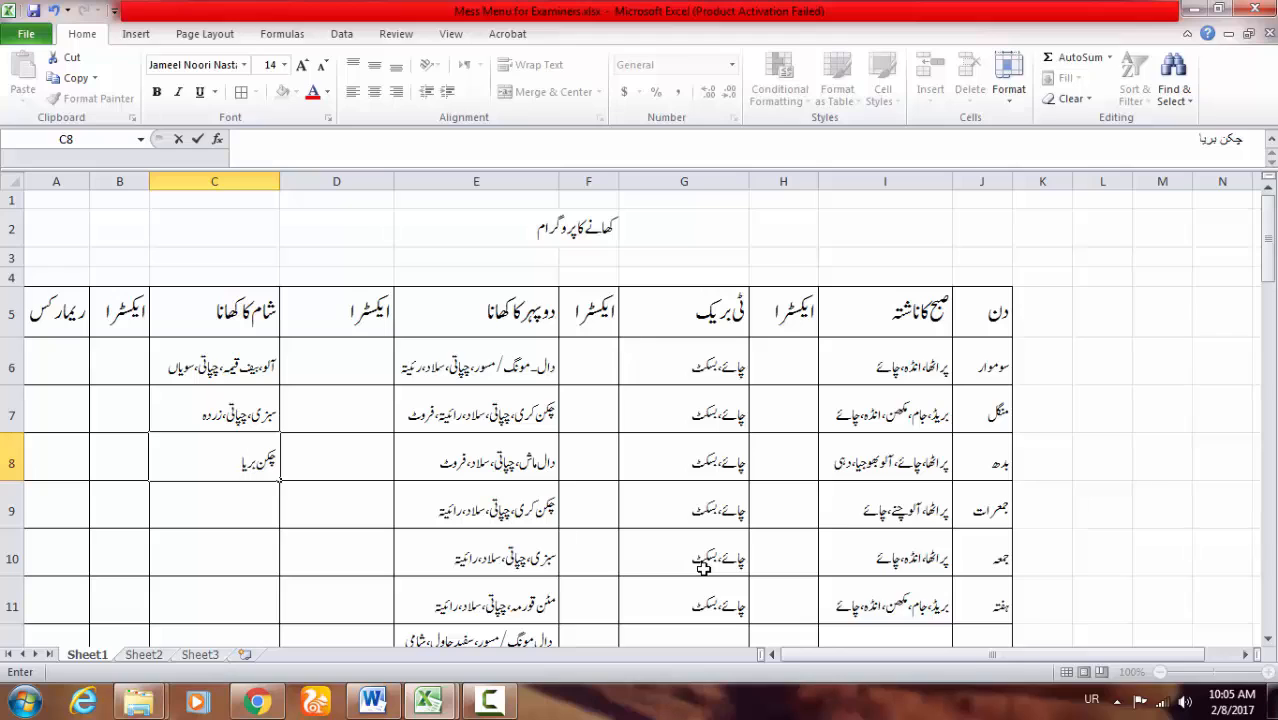
{"action": "type", "text": "نی، رائیتہ،سویاں"}
{"action": "key", "text": "Return"}
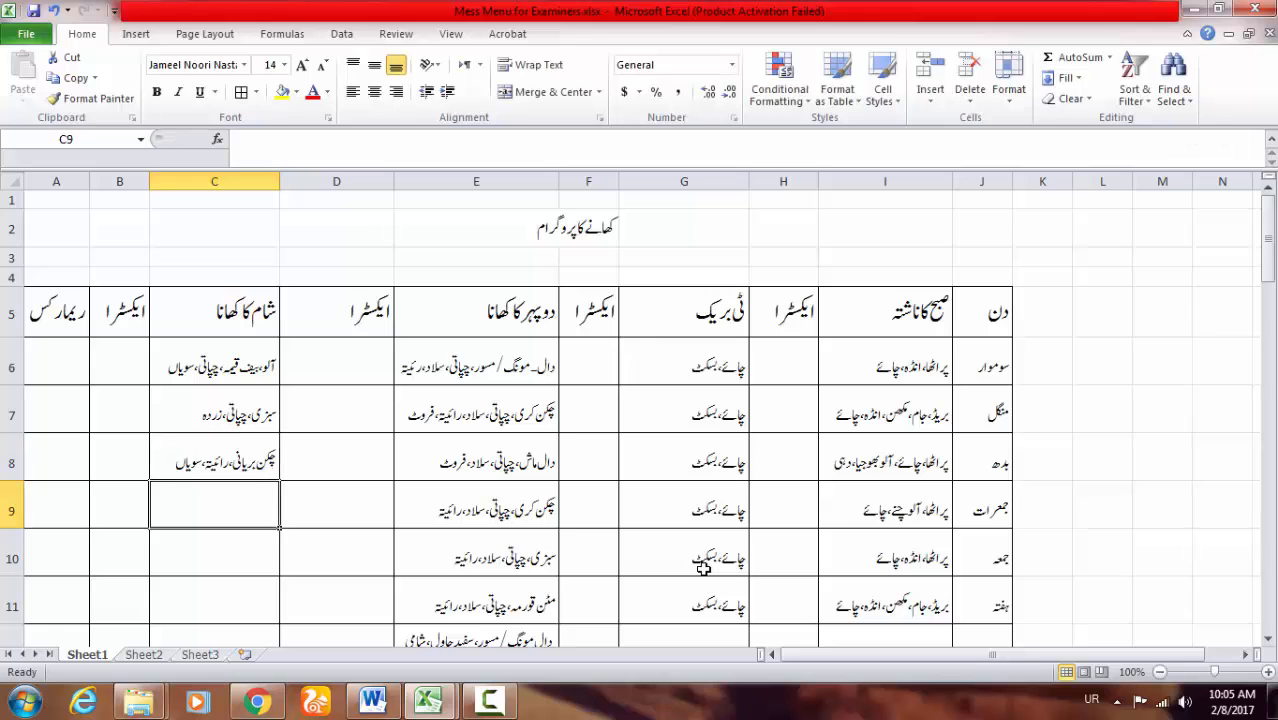
Step: Enter آلو، بیف قیمہ، کھیر as the dinner for جمعرات in cell C9, replacing the autocompleted چپاتی، سویاں with کھیر
{"action": "type", "text": "آلو، بیف قیمہ، چپاتی، سویاں"}
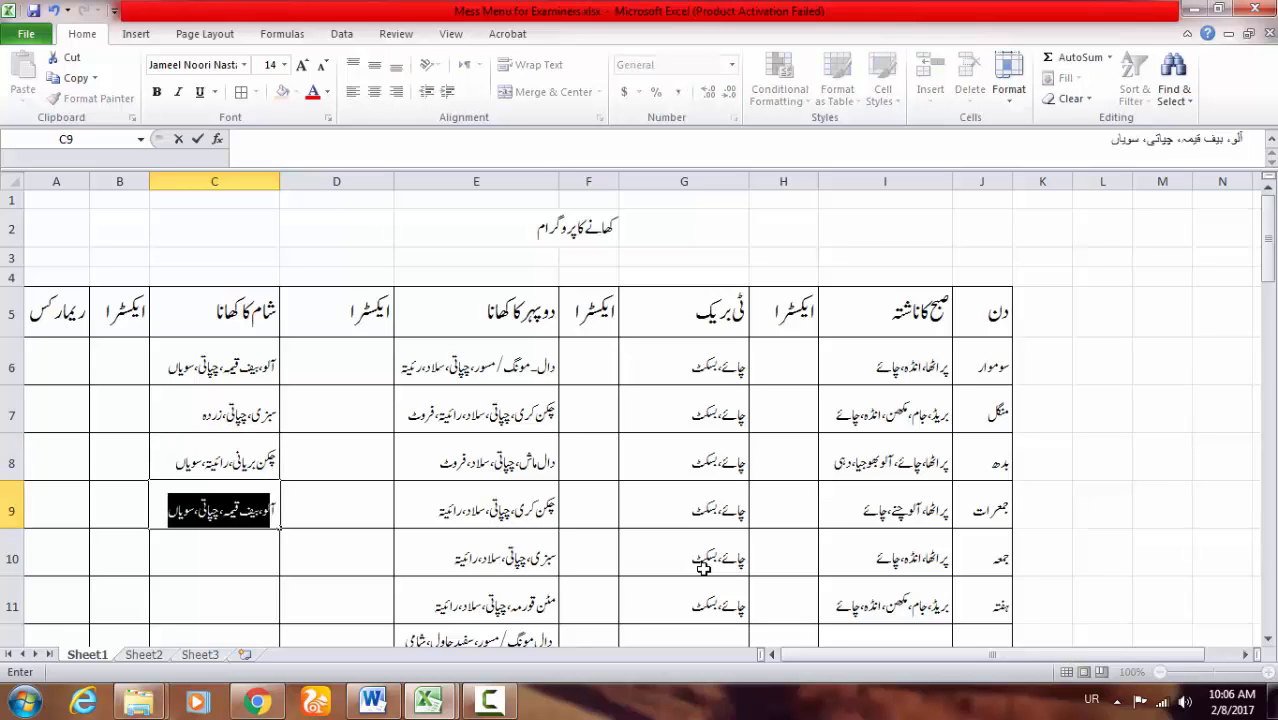
{"action": "key", "text": "F2"}
{"action": "key", "text": "BackSpace"}
{"action": "key", "text": "BackSpace"}
{"action": "key", "text": "BackSpace"}
{"action": "key", "text": "BackSpace"}
{"action": "key", "text": "BackSpace"}
{"action": "key", "text": "BackSpace"}
{"action": "key", "text": "BackSpace"}
{"action": "key", "text": "BackSpace"}
{"action": "key", "text": "BackSpace"}
{"action": "key", "text": "BackSpace"}
{"action": "key", "text": "BackSpace"}
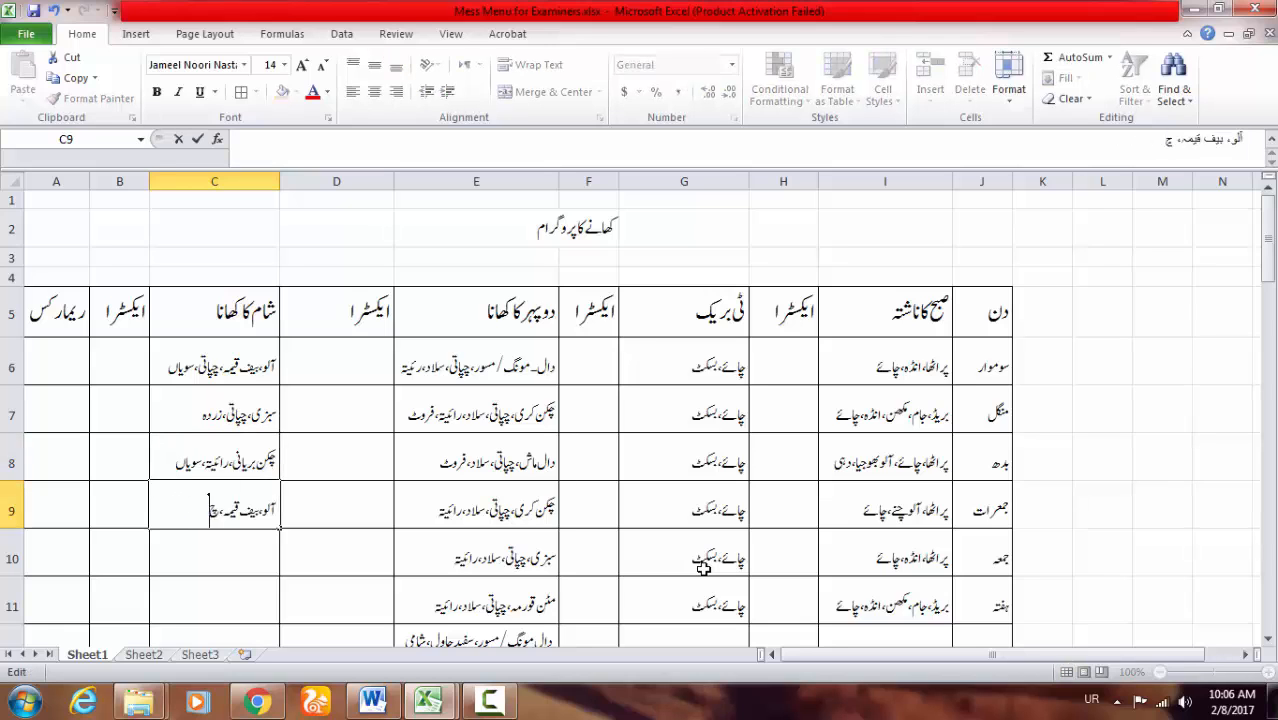
{"action": "key", "text": "BackSpace"}
{"action": "type", "text": "کھیر"}
{"action": "key", "text": "Return"}
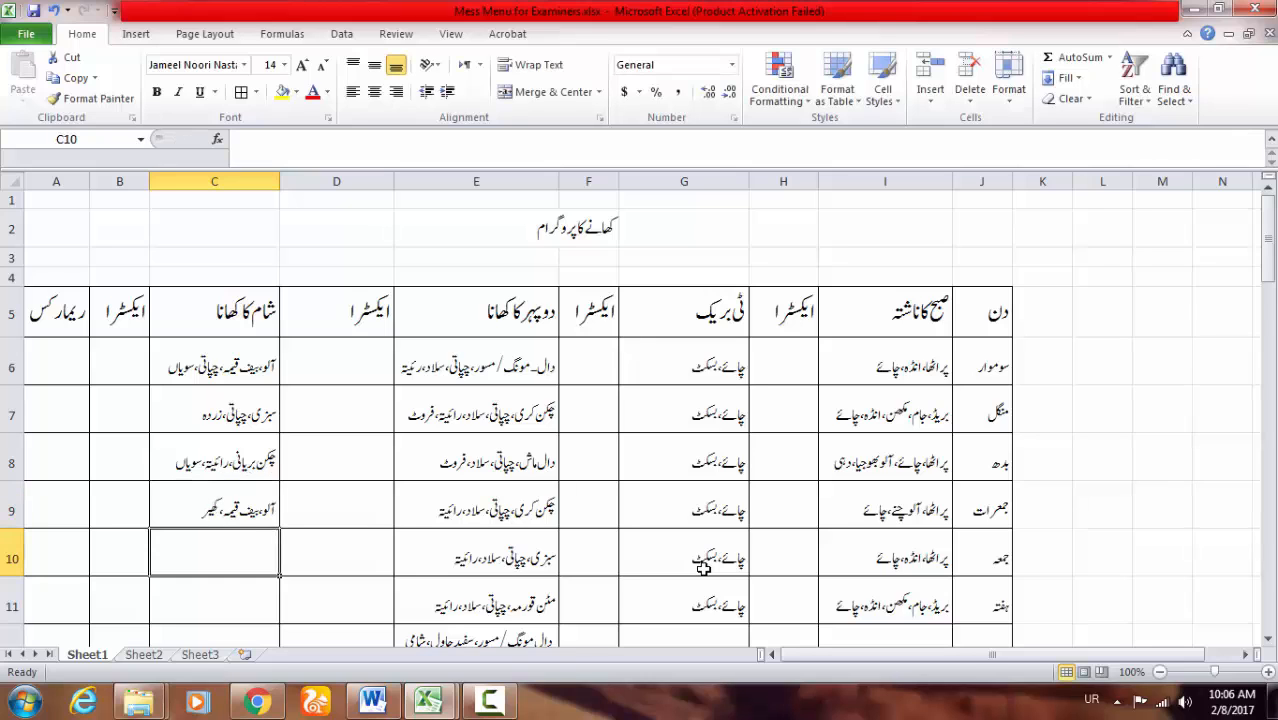
Step: Enter بیف بریانی، رائیتہ، فروٹ کسٹرڈ as the dinner for جمعہ in cell C10
{"action": "type", "text": "بیف"}
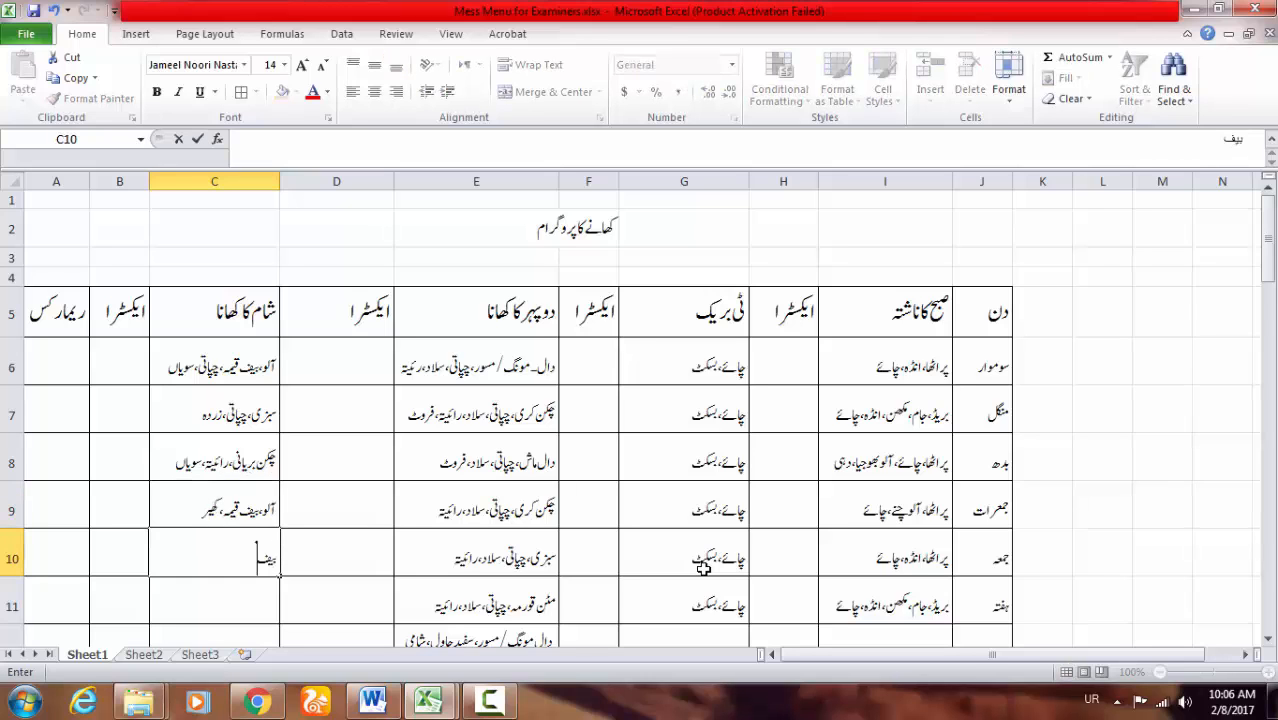
{"action": "type", "text": " بریانی، رائیتہ"}
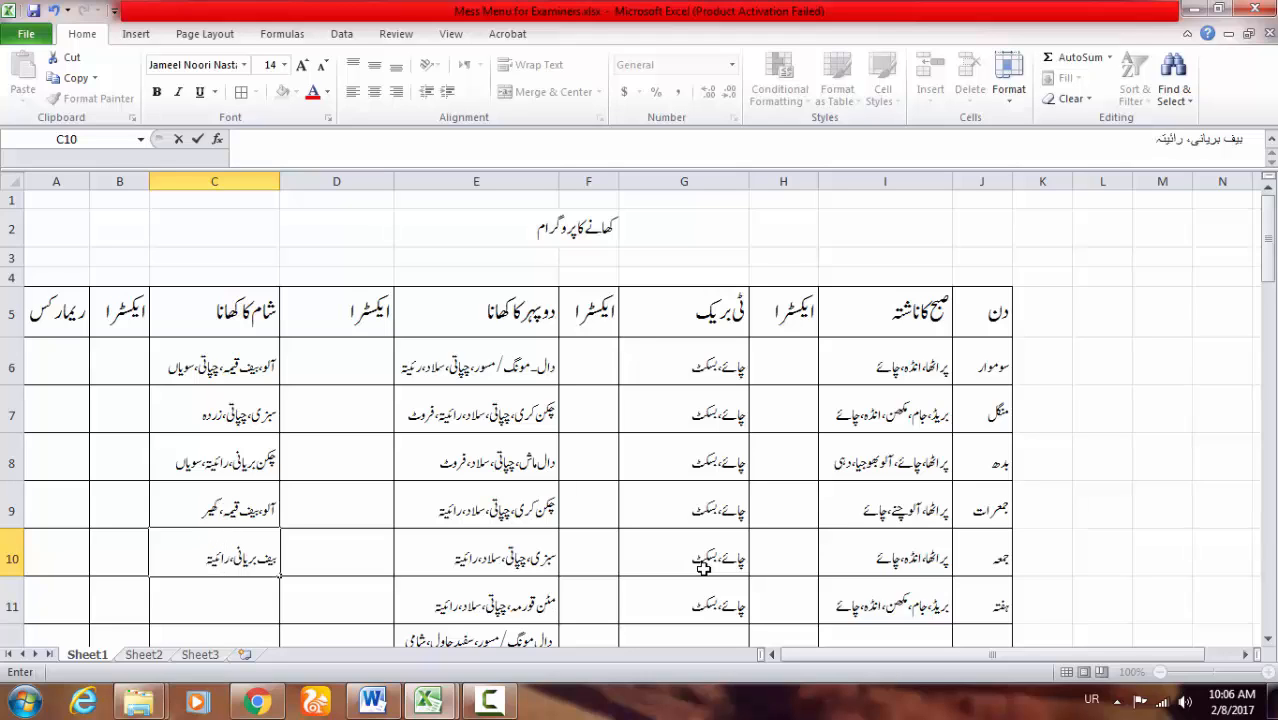
{"action": "type", "text": "، فروٹ کسٹرڈ"}
{"action": "key", "text": "Return"}
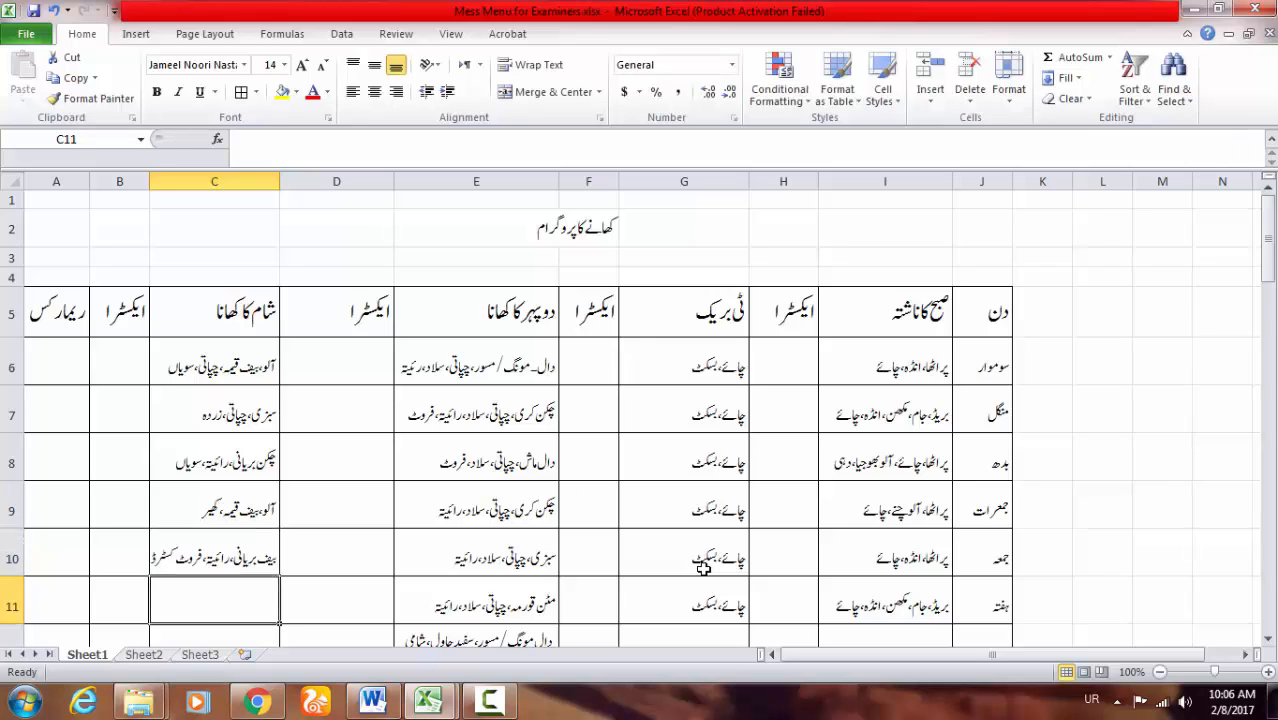
Step: Enter چکن کری، چپاتی، کھیر as the dinner for ہفتہ in cell C11, replacing the autocompleted items after چکن
{"action": "type", "text": "چکن"}
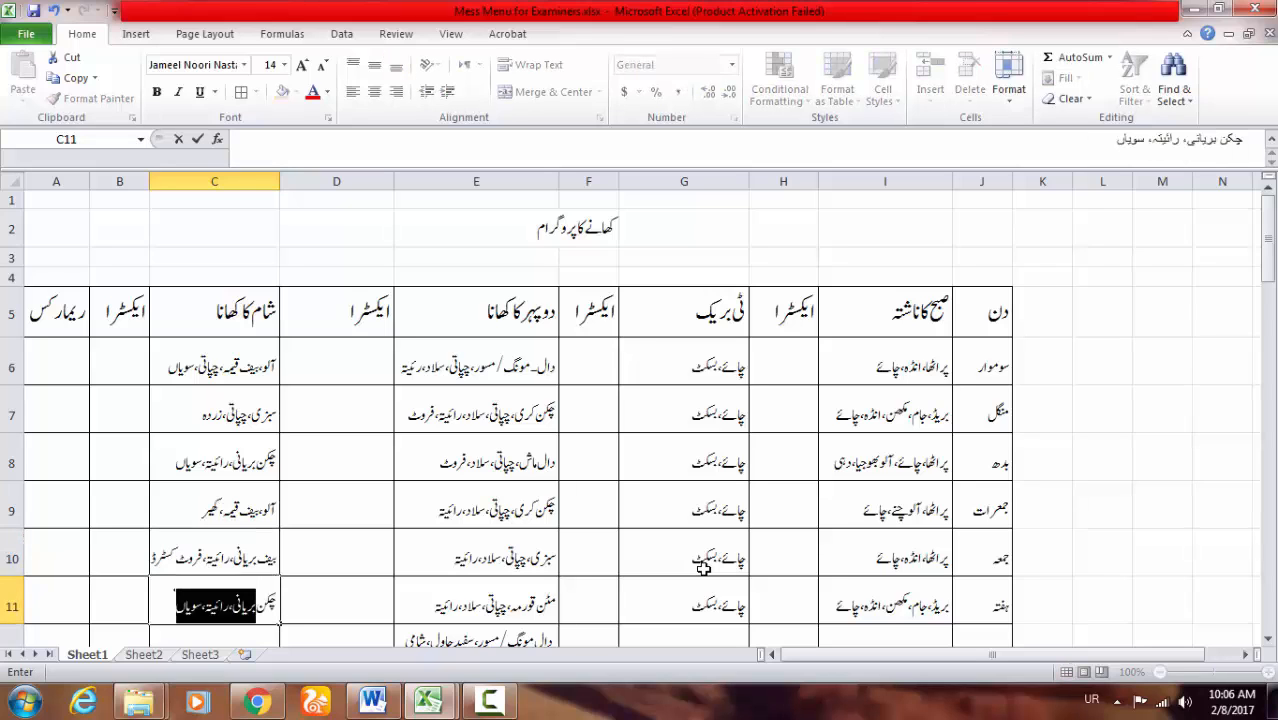
{"action": "type", "text": " کری"}
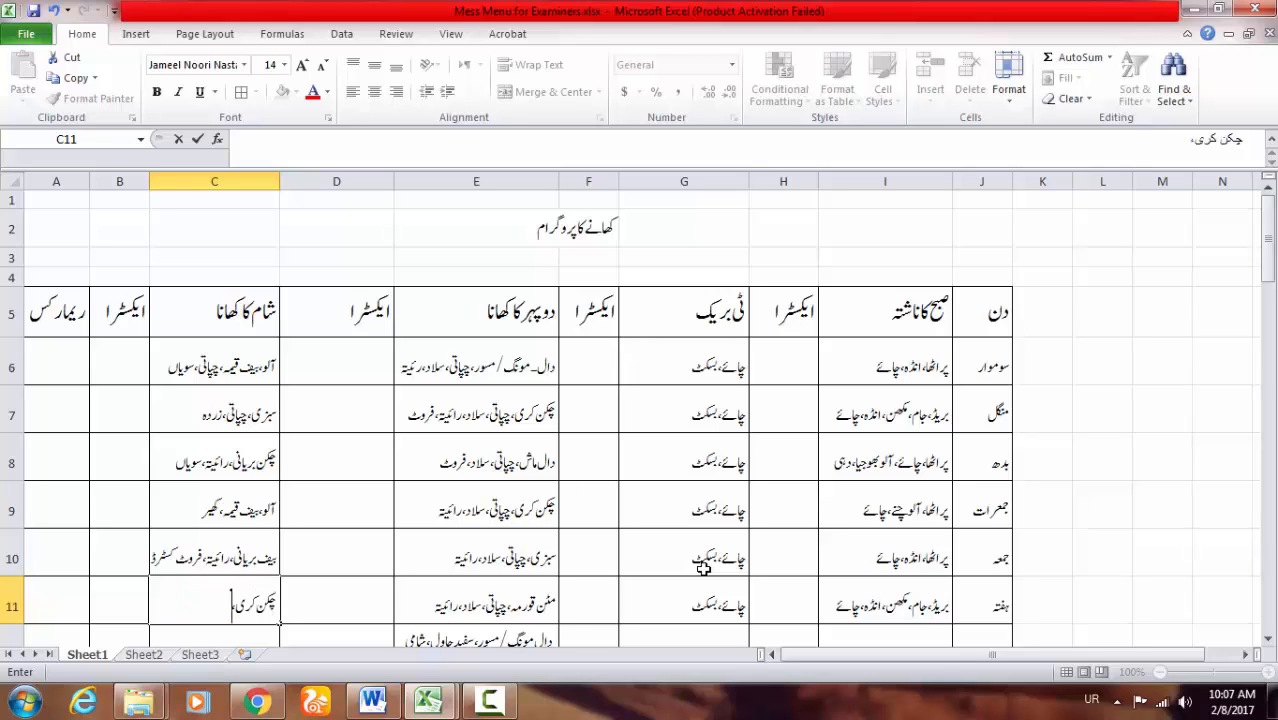
{"action": "type", "text": "، چپاتی، کھیر"}
{"action": "key", "text": "Return"}
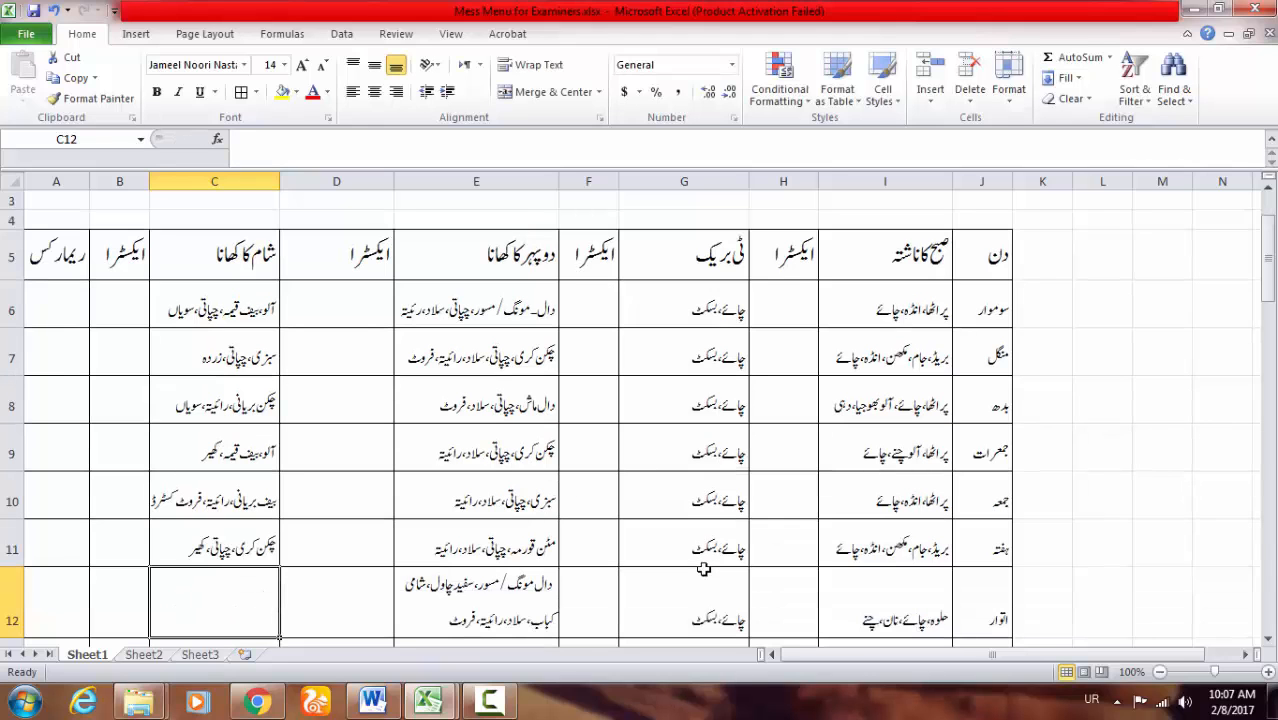
Step: Enter آلو مٹن کری، چپاتی، فروٹ کسٹرڈ as the dinner for اتوار in cell C12
{"action": "type", "text": "آلو"}
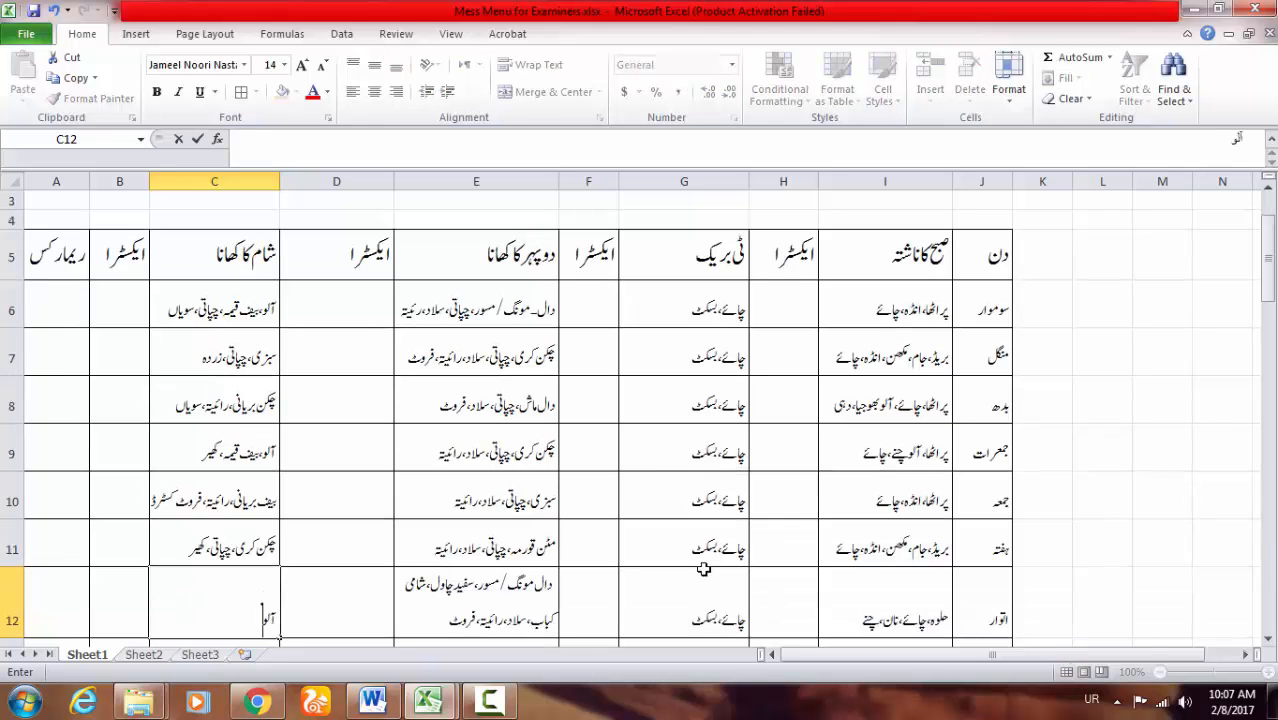
{"action": "type", "text": " مٹن کری"}
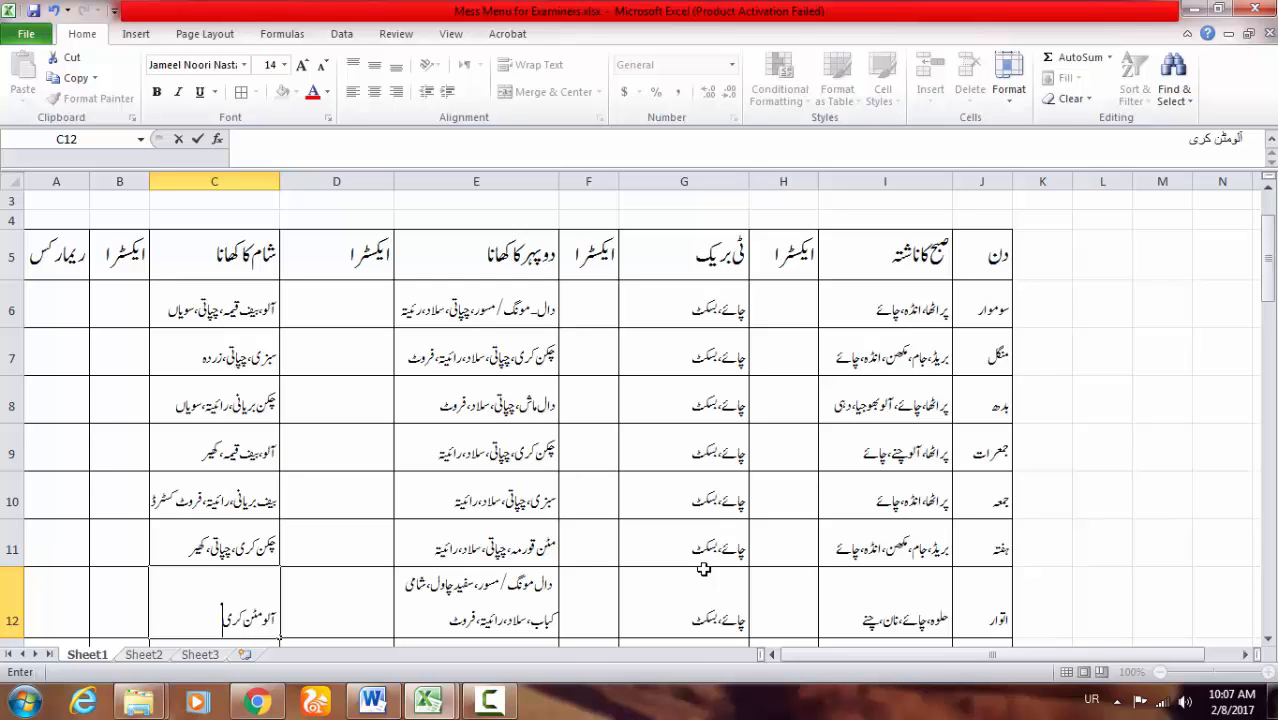
{"action": "type", "text": "، چپاتی، ف"}
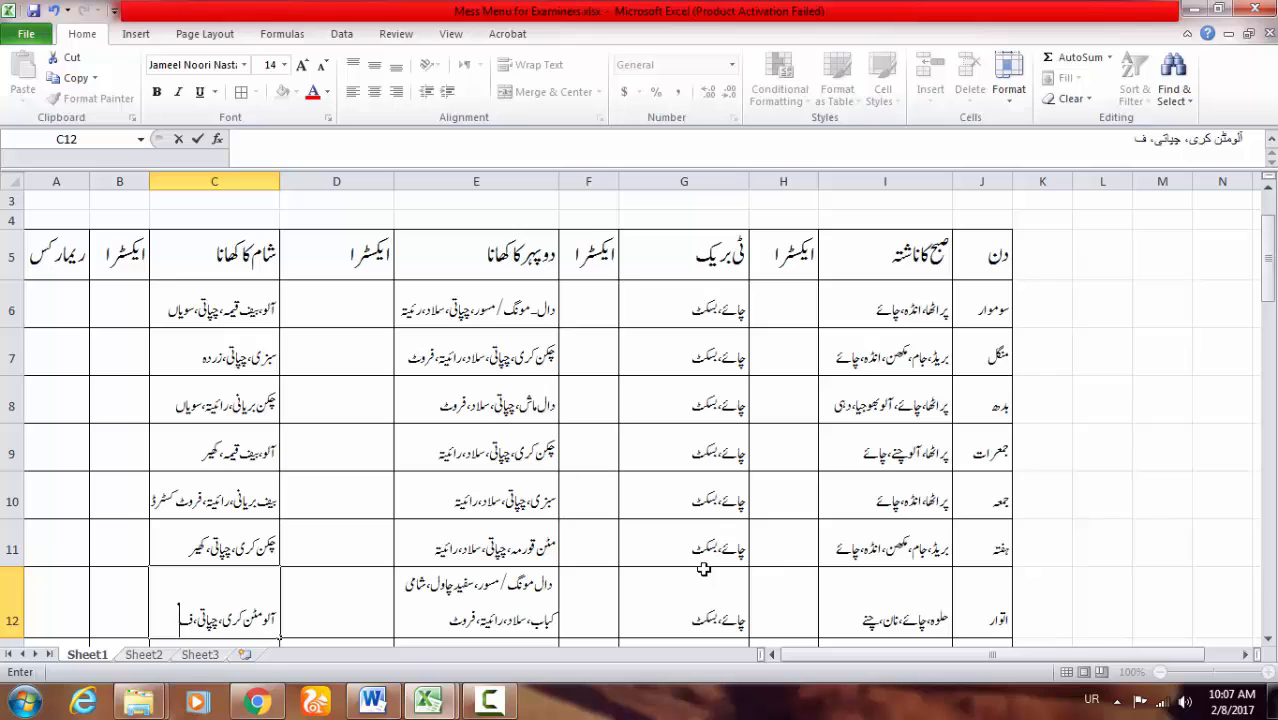
{"action": "type", "text": "روٹ کسٹ"}
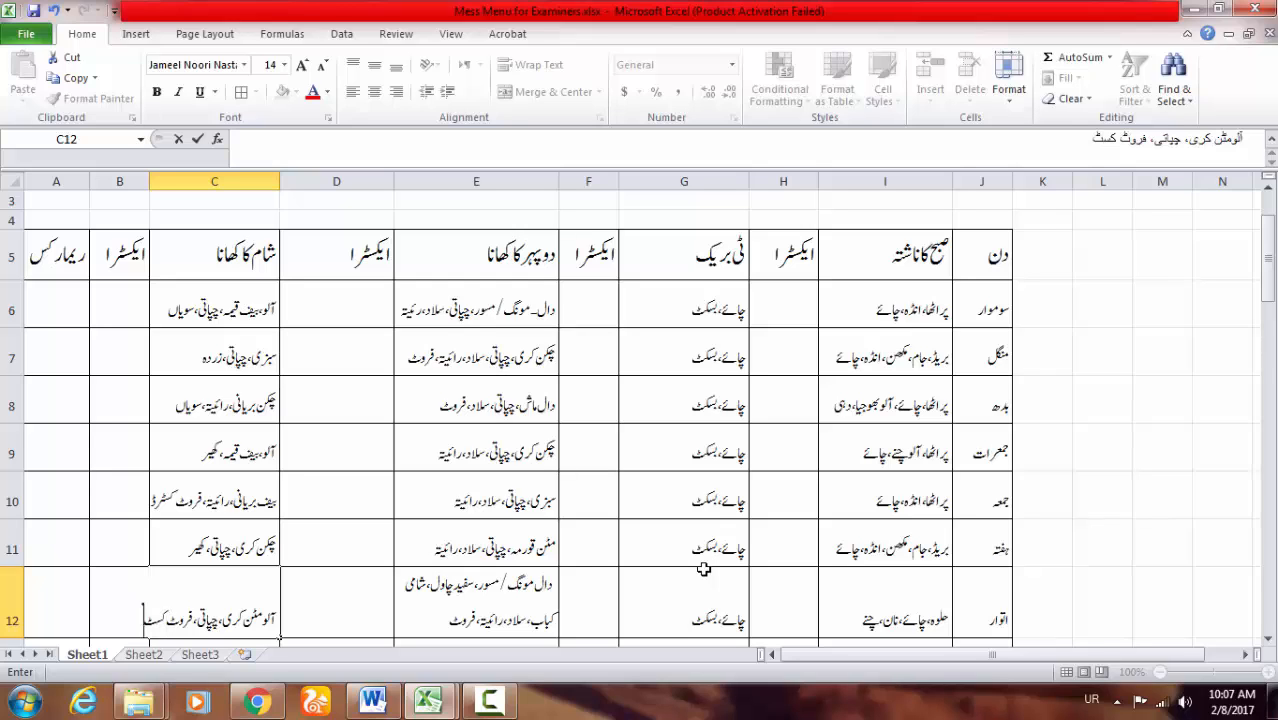
{"action": "type", "text": "رڈ"}
{"action": "key", "text": "Return"}
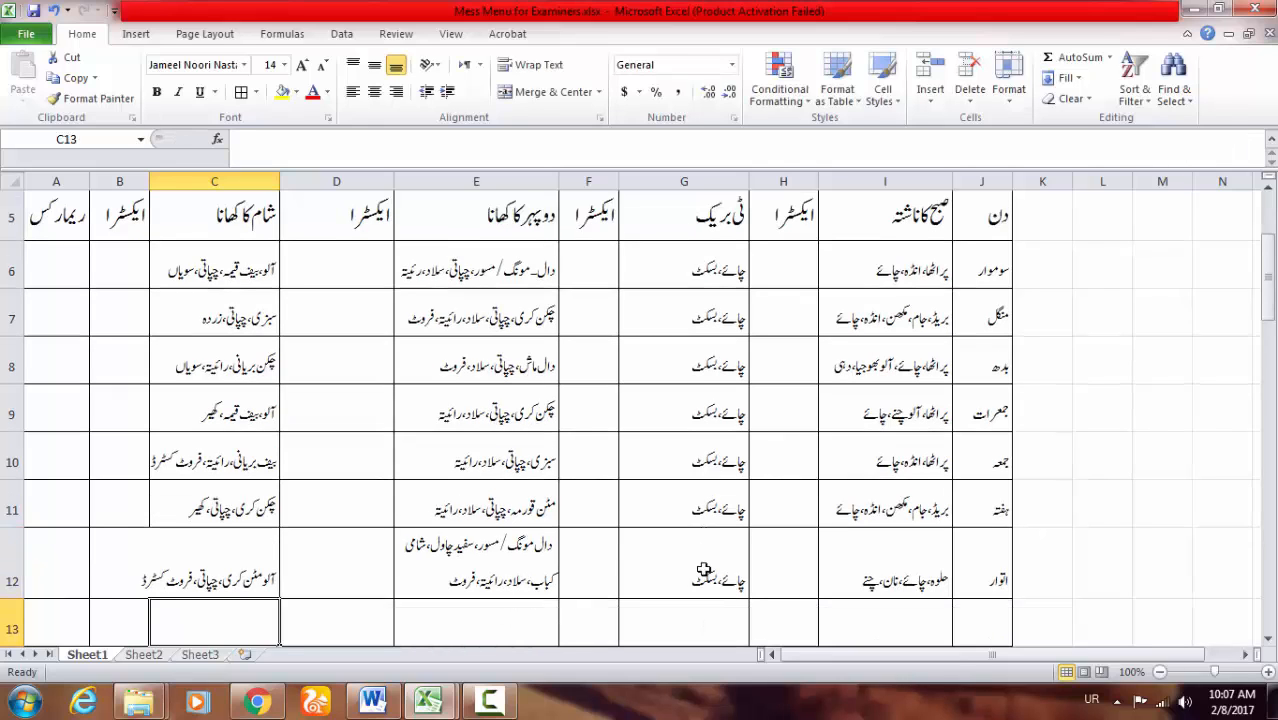
Step: Widen column C so the dinner entries fit inside it, and move to cell B6
{"action": "left_click_drag", "start_coordinate": [280, 181], "coordinate": [296, 181]}
{"action": "key", "text": "Up"}
{"action": "key", "text": "Up"}
{"action": "key", "text": "Up"}
{"action": "key", "text": "Up"}
{"action": "key", "text": "Up"}
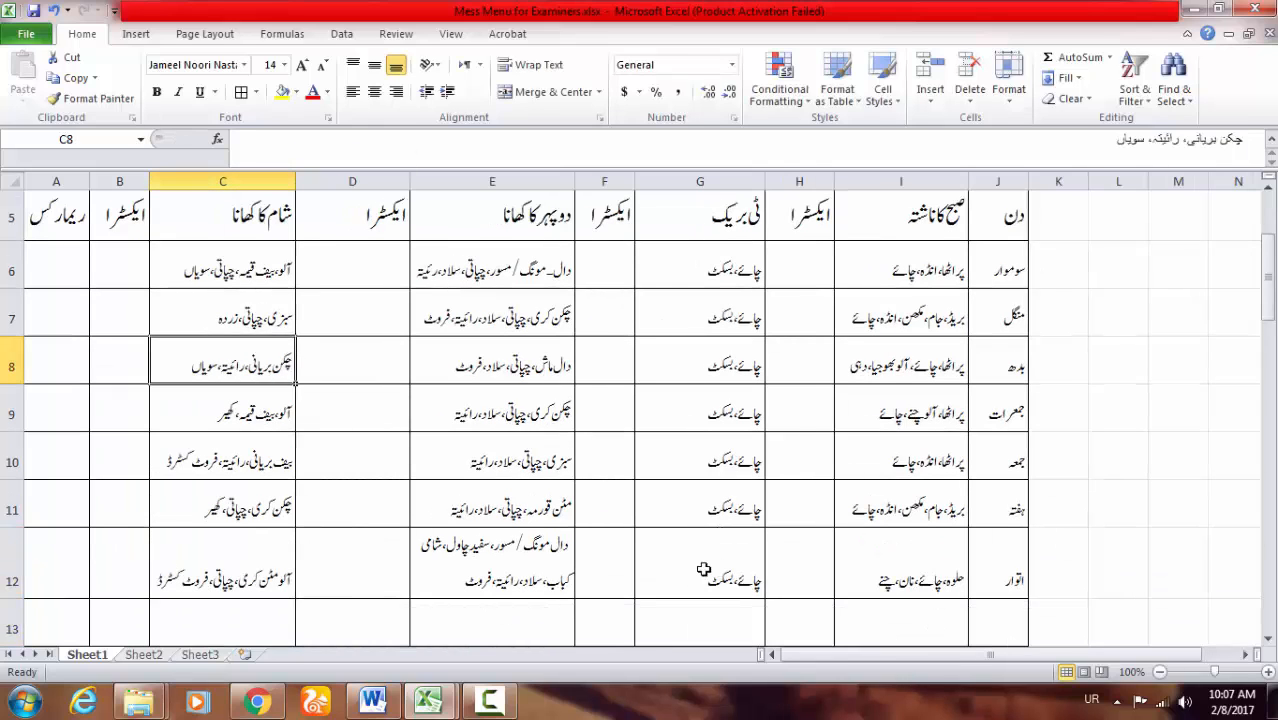
{"action": "key", "text": "Up"}
{"action": "key", "text": "Up"}
{"action": "key", "text": "Left"}
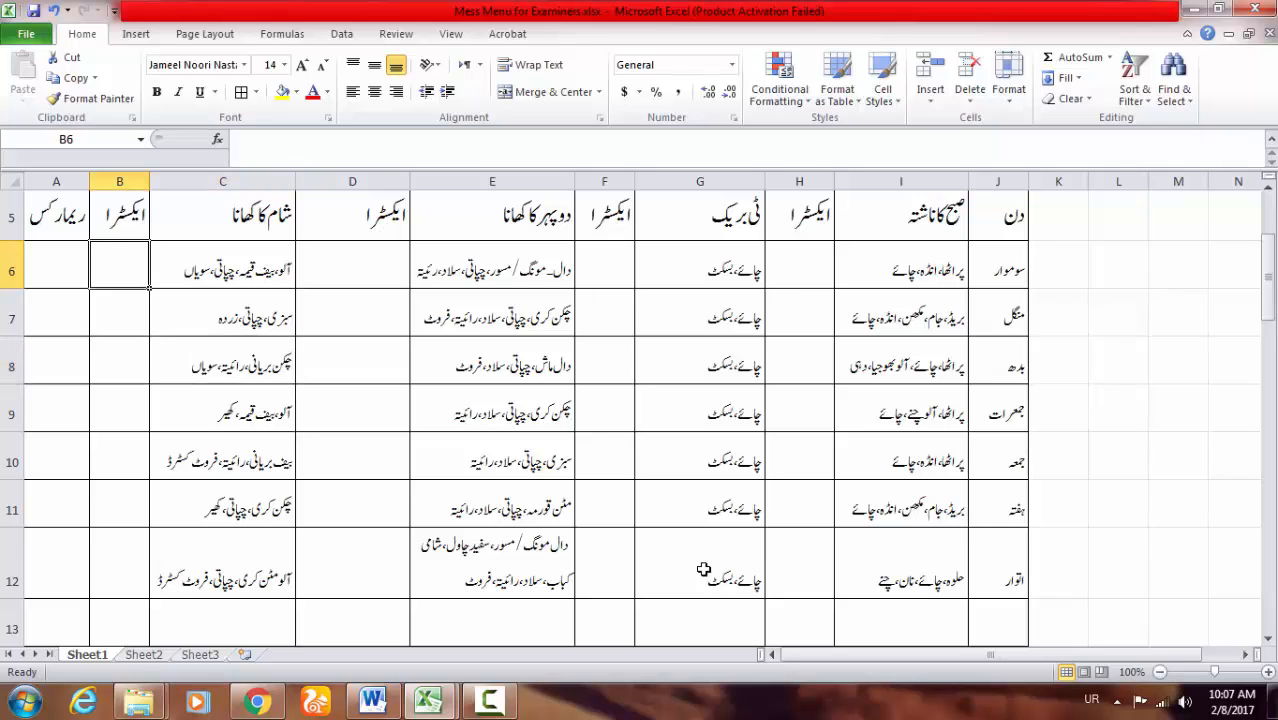
{"action": "key", "text": "Down"}
{"action": "key", "text": "Up"}
{"action": "scroll", "coordinate": [704, 569], "scroll_direction": "up", "scroll_amount": 2}
{"action": "scroll", "coordinate": [704, 569], "scroll_direction": "down", "scroll_amount": 5}
{"action": "scroll", "coordinate": [704, 569], "scroll_direction": "up", "scroll_amount": 5}
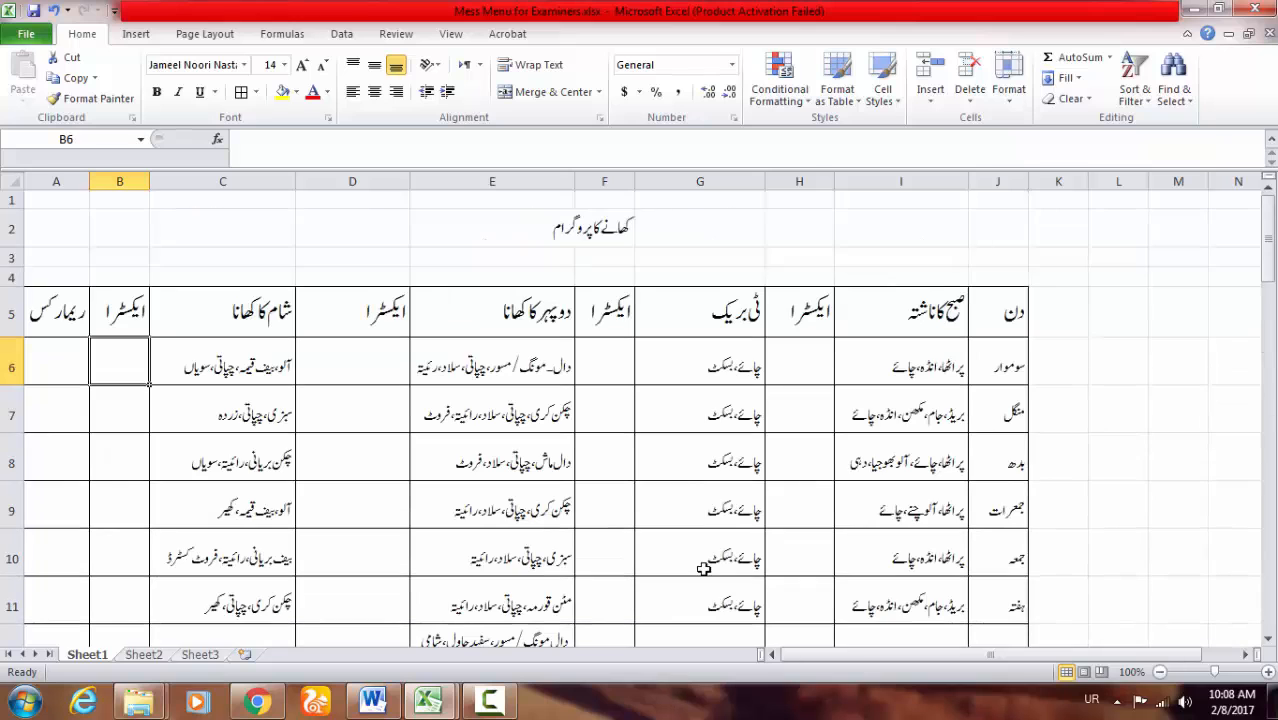
Step: Select the title cells E2:G2 and increase the font size of کھانے کا پروگرام to 22
{"action": "key", "text": "Up"}
{"action": "key", "text": "Up"}
{"action": "key", "text": "Up"}
{"action": "key", "text": "Up"}
{"action": "key", "text": "Right"}
{"action": "key", "text": "Right"}
{"action": "key", "text": "Right"}
{"action": "key", "text": "shift+Right"}
{"action": "key", "text": "shift+Right"}
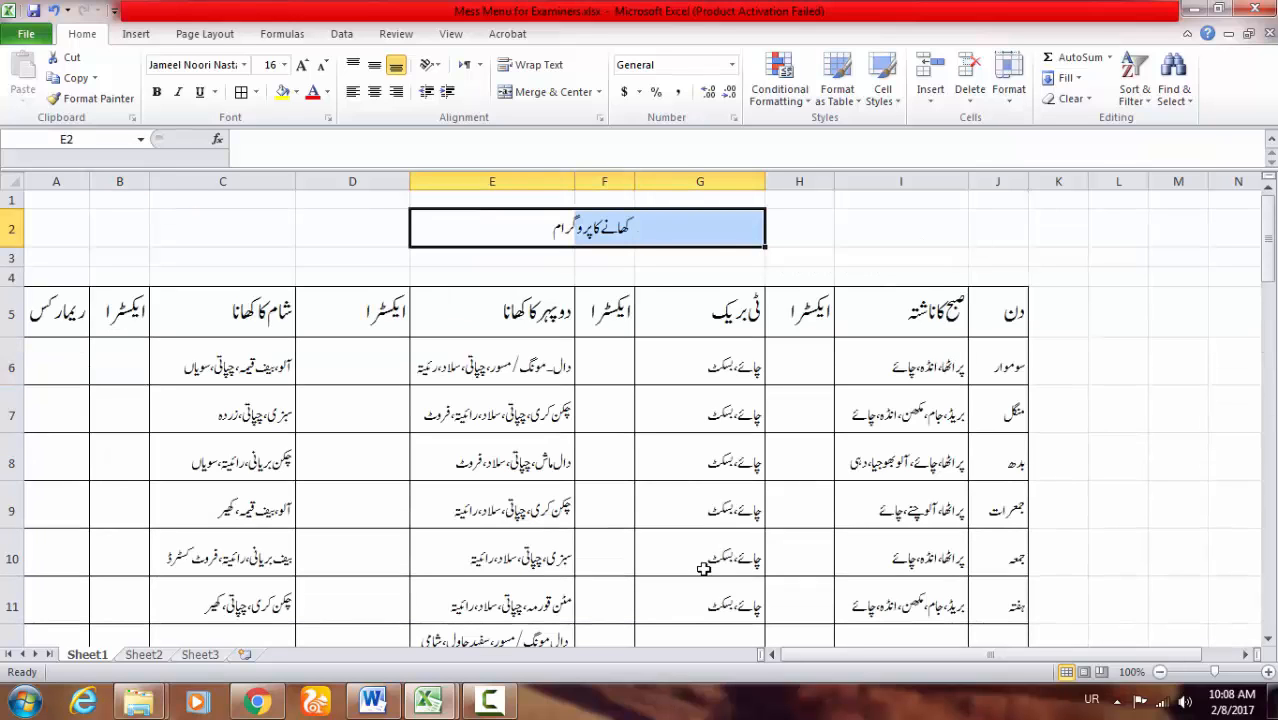
{"action": "key", "text": "ctrl+shift+period"}
{"action": "key", "text": "ctrl+shift+period"}
{"action": "key", "text": "ctrl+shift+period"}
{"action": "key", "text": "ctrl+shift+period"}
{"action": "key", "text": "ctrl+shift+period"}
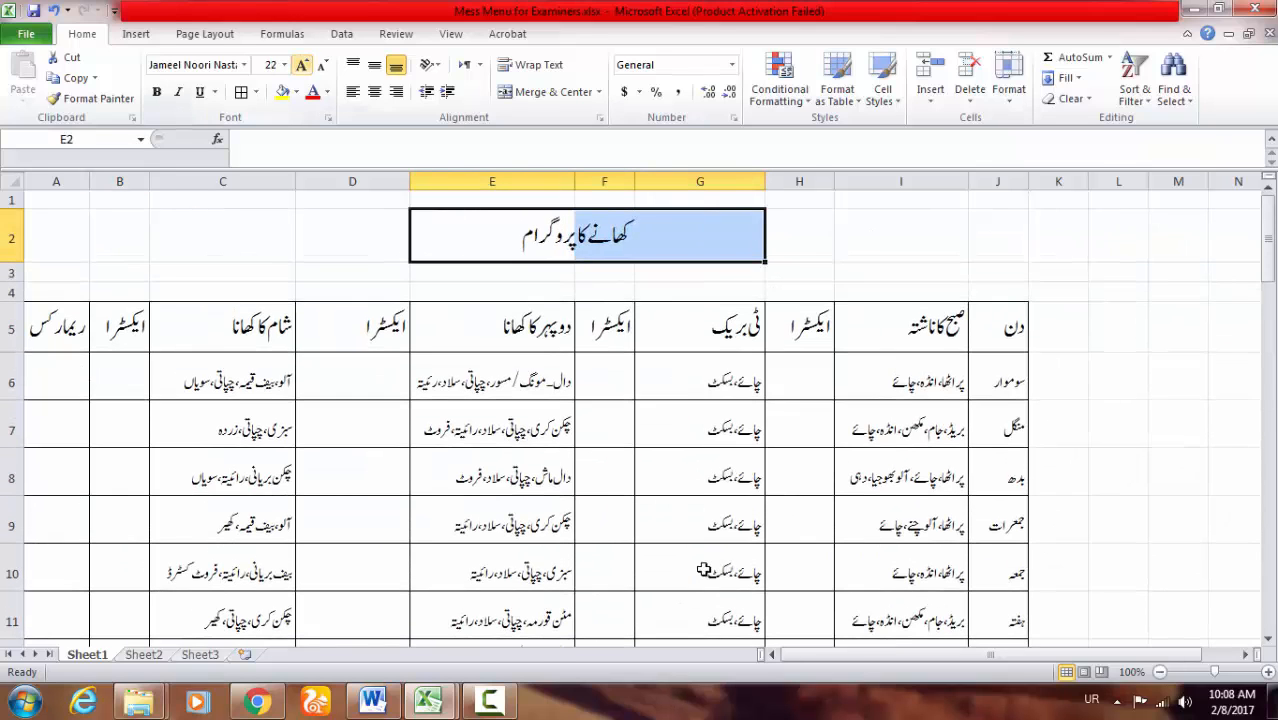
Step: Increase the font size of the title کھانے کا پروگرام in row 2 to 36
{"action": "key", "text": "ctrl+shift+period"}
{"action": "key", "text": "ctrl+shift+period"}
{"action": "key", "text": "ctrl+shift+period"}
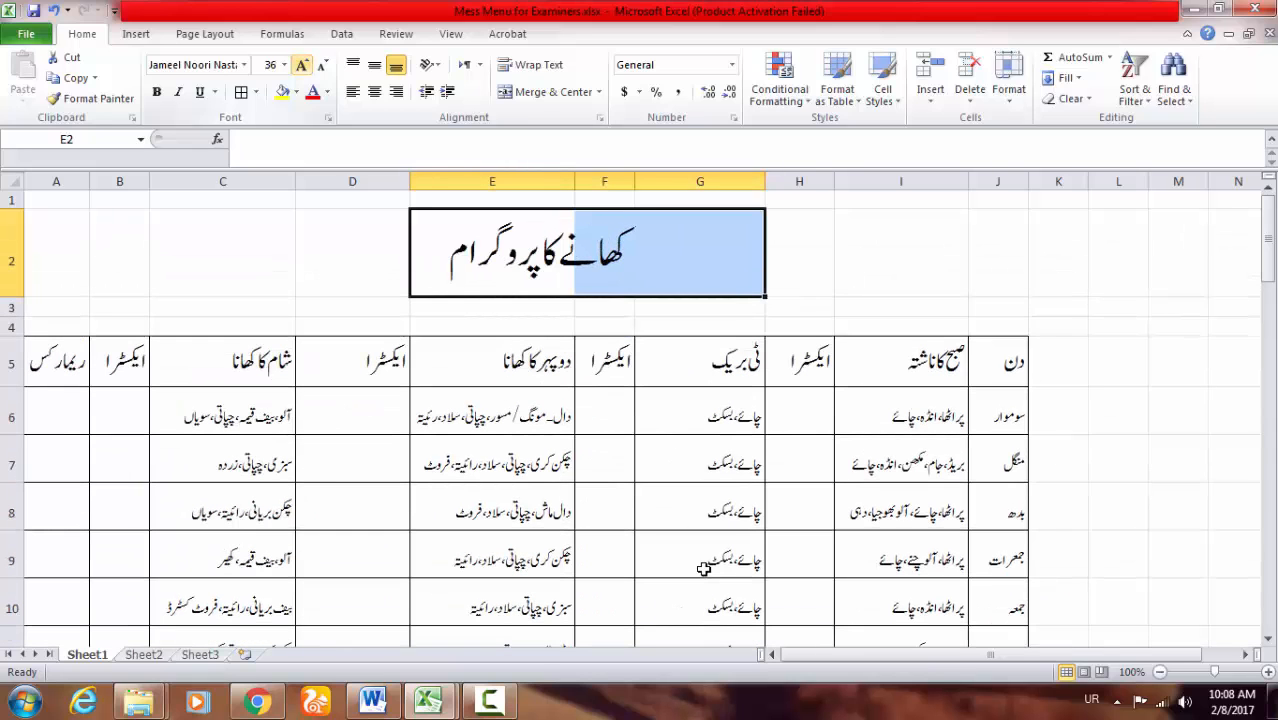
Step: Look over the menu table from the title down through the weekday entries to the empty bordered rows
{"action": "key", "text": "Left"}
{"action": "key", "text": "Down"}
{"action": "key", "text": "Down"}
{"action": "key", "text": "Down"}
{"action": "key", "text": "Down"}
{"action": "key", "text": "Down"}
{"action": "key", "text": "Down"}
{"action": "key", "text": "Up"}
{"action": "key", "text": "Up"}
{"action": "key", "text": "Up"}
{"action": "key", "text": "Up"}
{"action": "key", "text": "Up"}
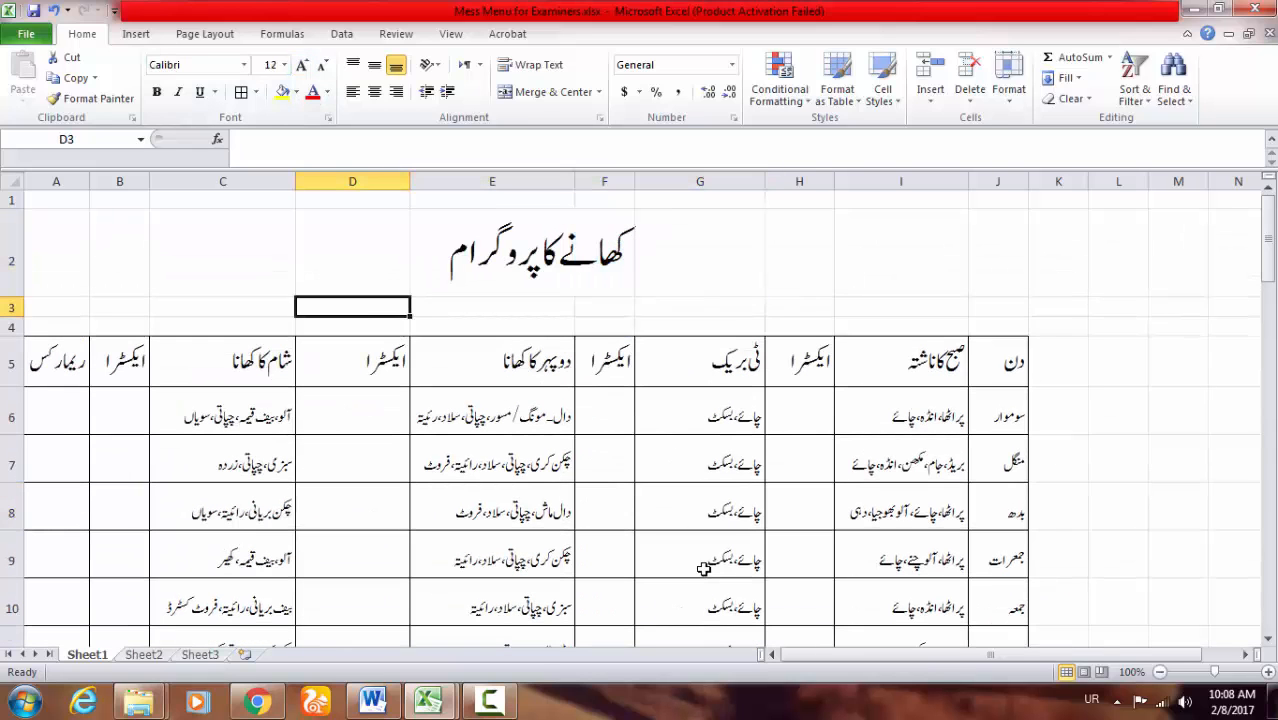
{"action": "scroll", "coordinate": [704, 568], "scroll_direction": "down", "scroll_amount": 6}
{"action": "scroll", "coordinate": [704, 568], "scroll_direction": "up", "scroll_amount": 6}
{"action": "scroll", "coordinate": [704, 568], "scroll_direction": "down", "scroll_amount": 5}
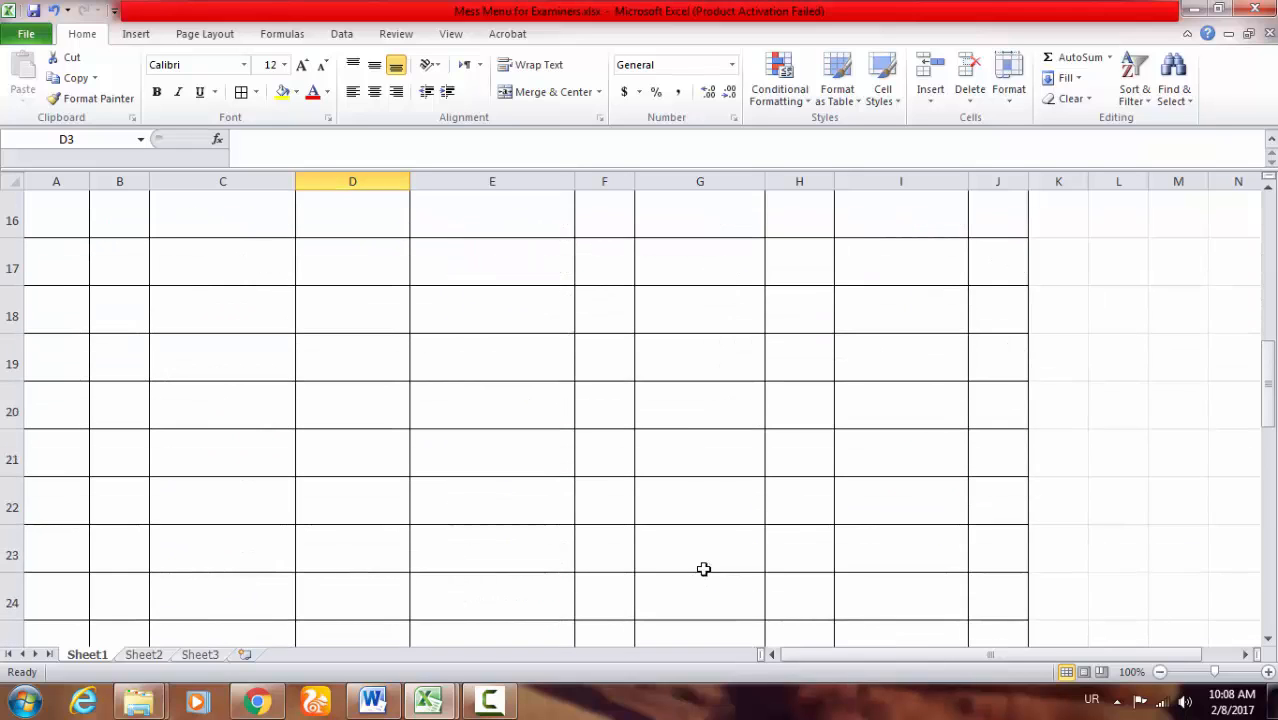
{"action": "scroll", "coordinate": [704, 568], "scroll_direction": "up", "scroll_amount": 4}
{"action": "scroll", "coordinate": [704, 568], "scroll_direction": "down", "scroll_amount": 1}
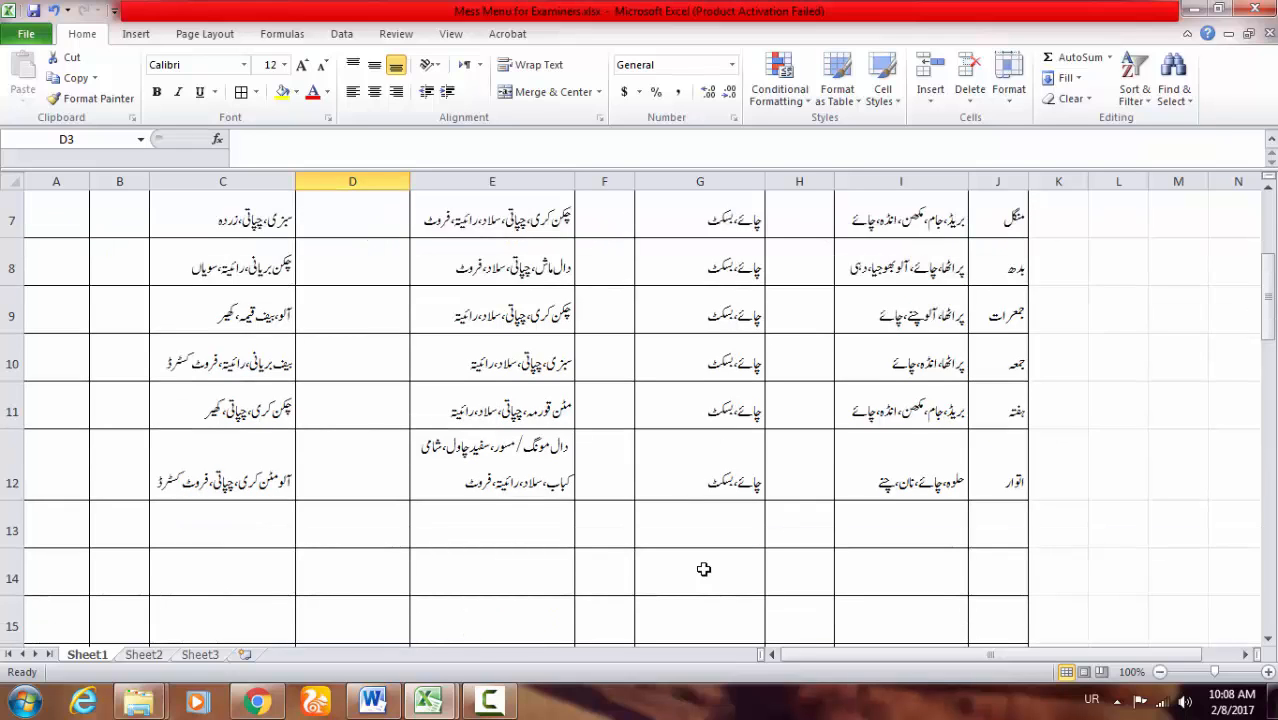
{"action": "scroll", "coordinate": [704, 568], "scroll_direction": "up", "scroll_amount": 2}
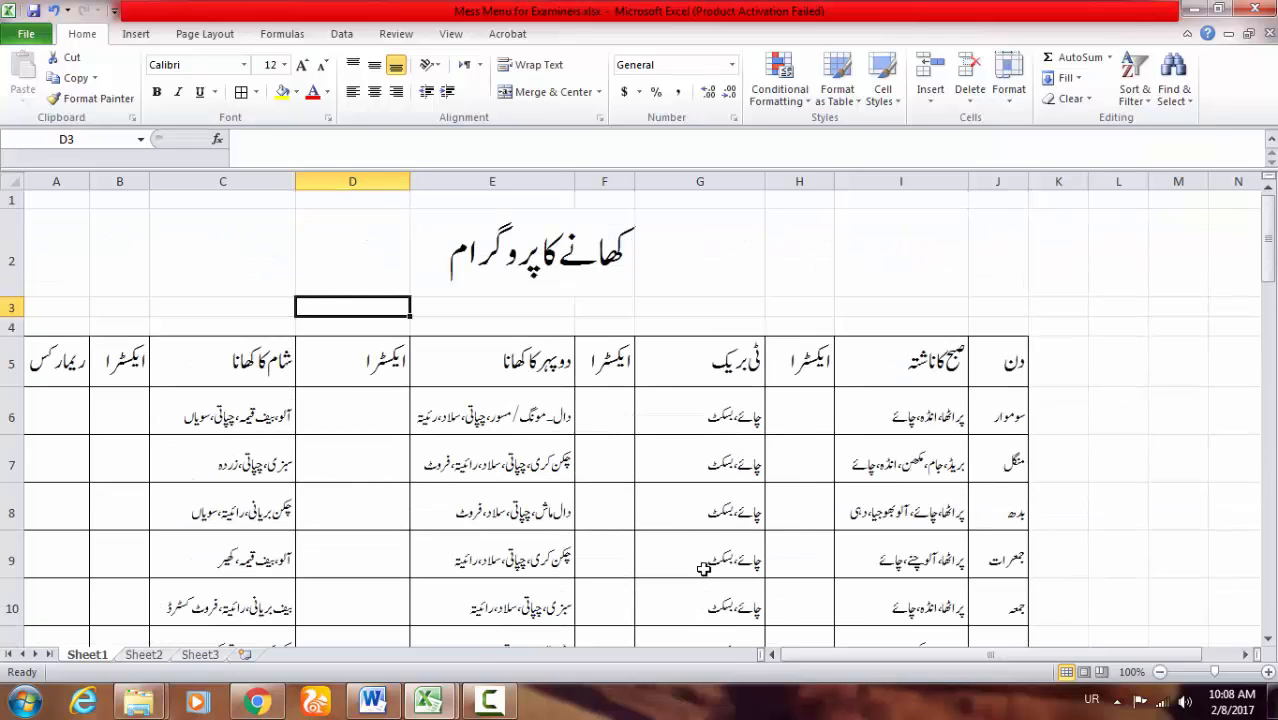
Step: Set the font size of all weekday menu entries in A6:J12 to 18
{"action": "left_click_drag", "start_coordinate": [57, 411], "coordinate": [998, 575]}
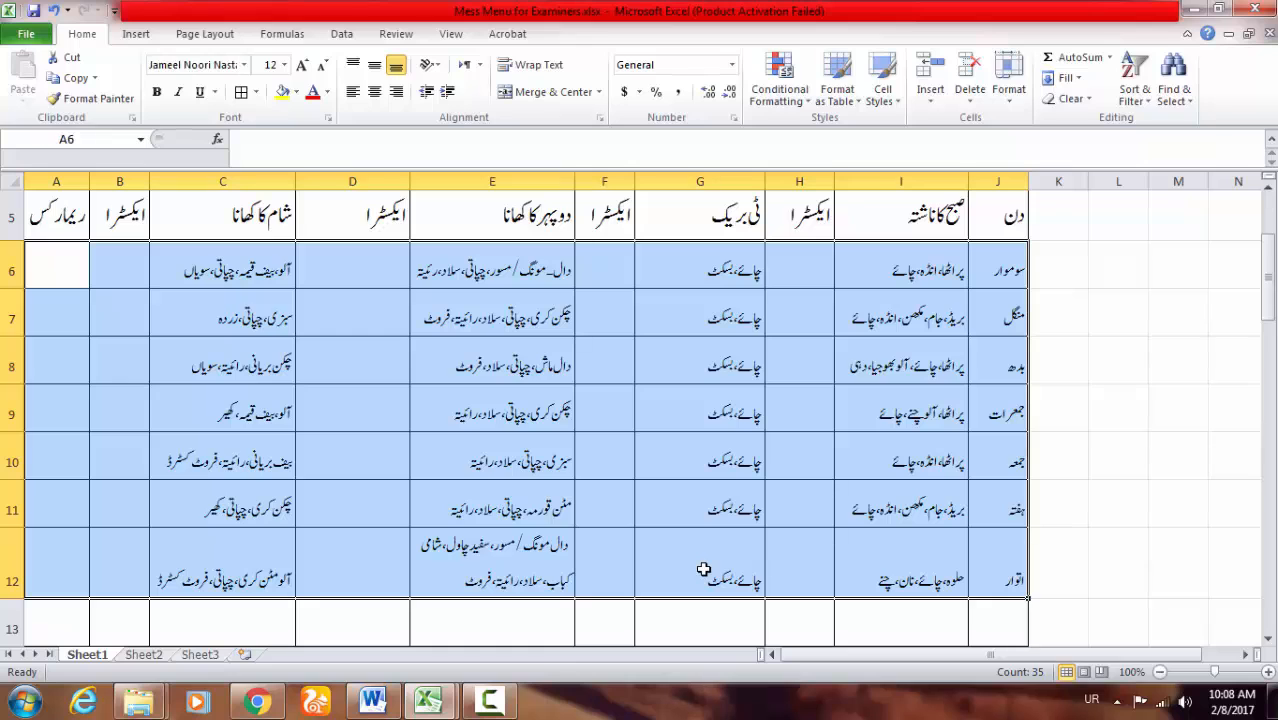
{"action": "left_click", "coordinate": [284, 64]}
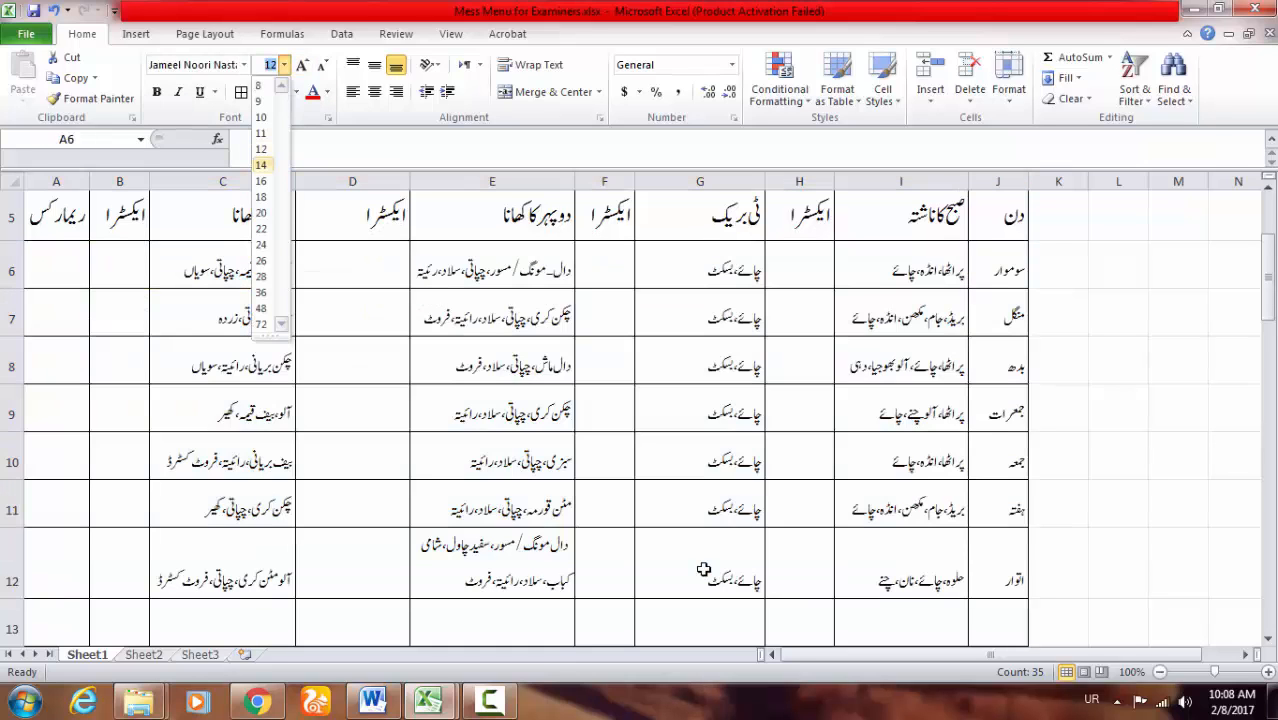
{"action": "left_click", "coordinate": [261, 165]}
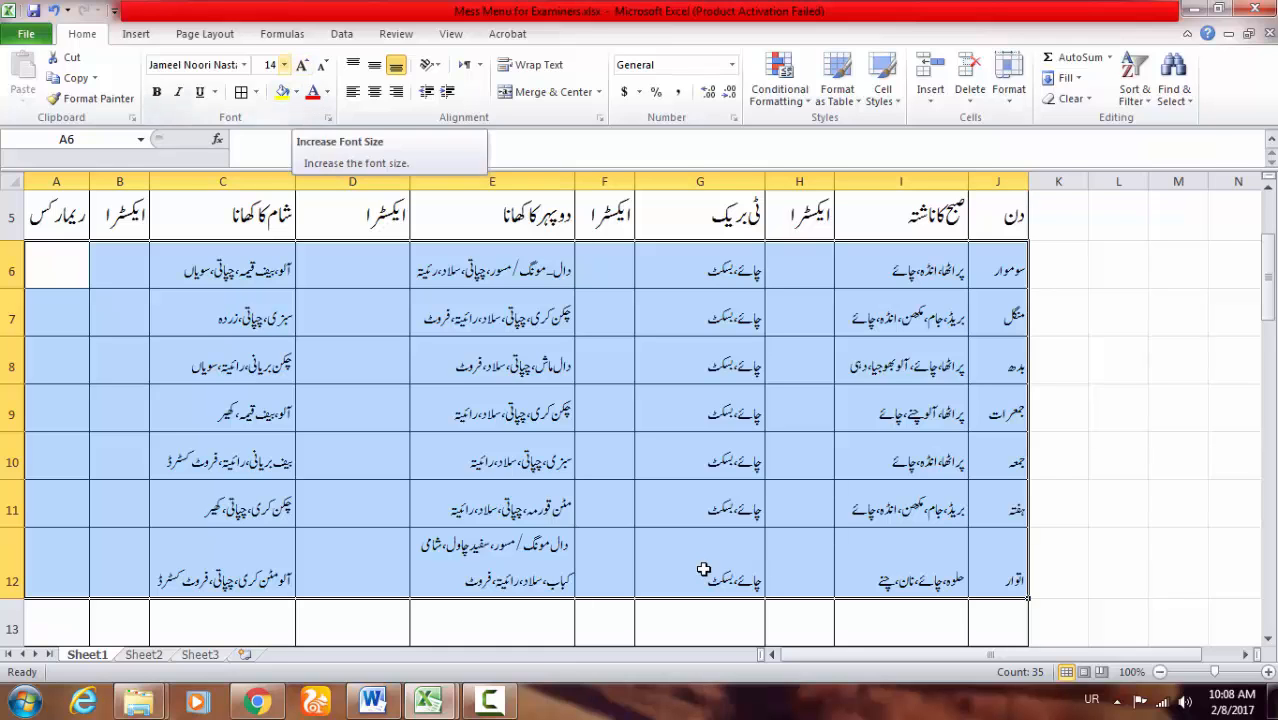
{"action": "left_click", "coordinate": [284, 64]}
{"action": "key", "text": "Down"}
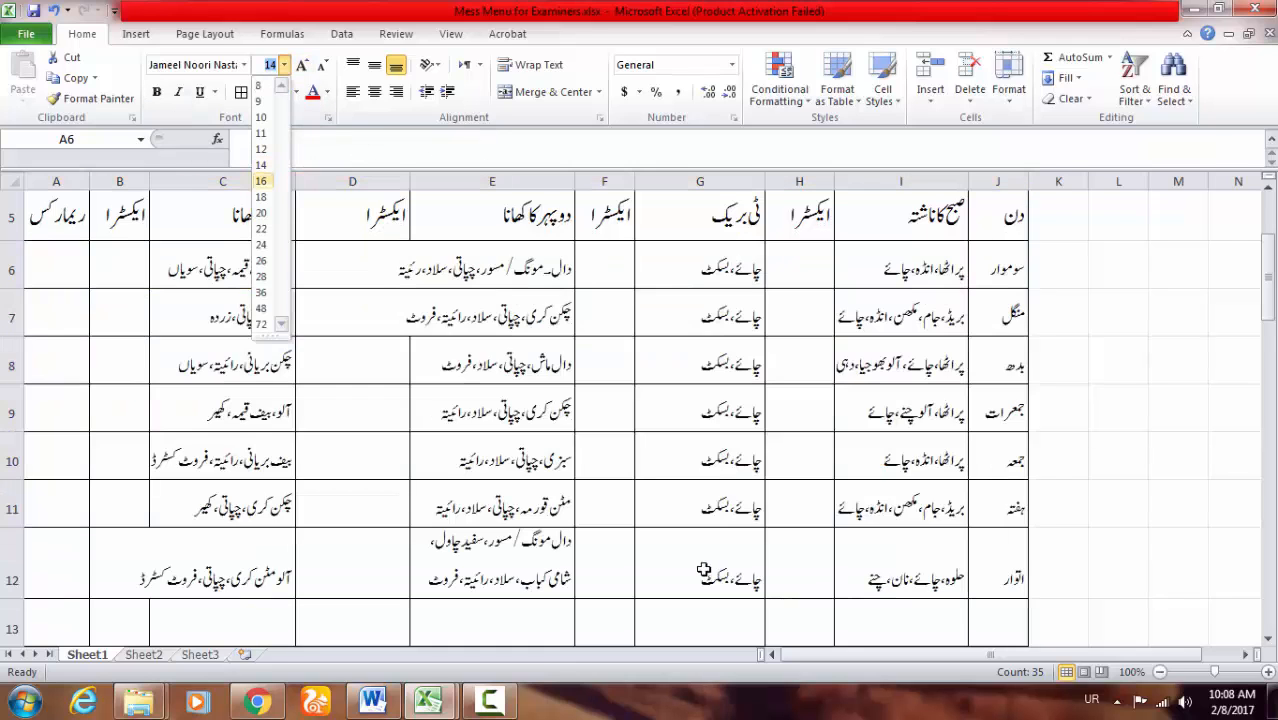
{"action": "key", "text": "Return"}
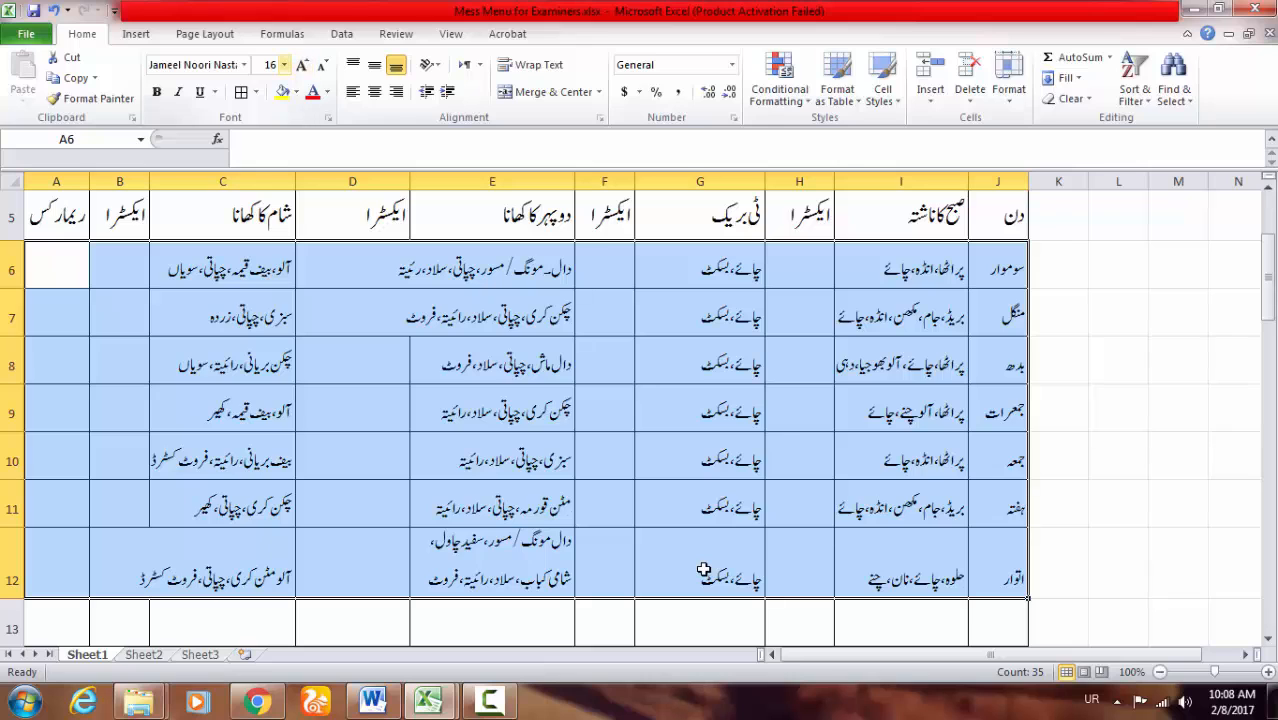
{"action": "left_click", "coordinate": [284, 64]}
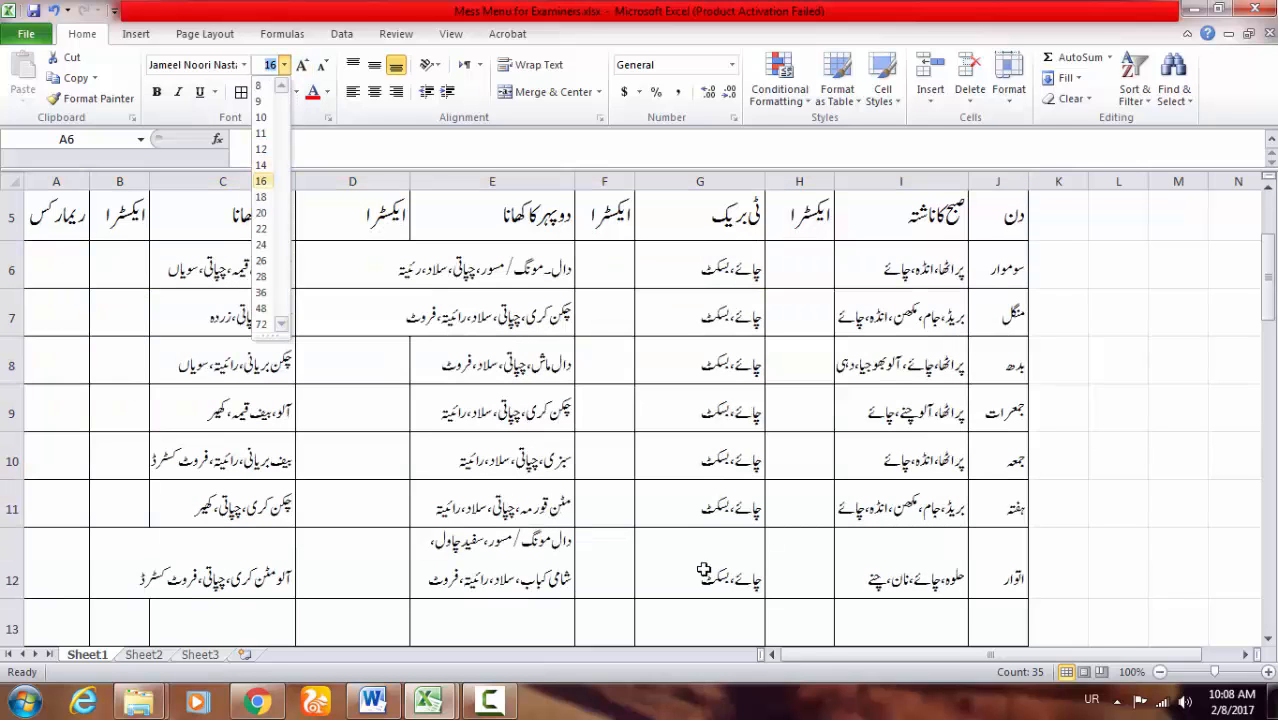
{"action": "key", "text": "Down"}
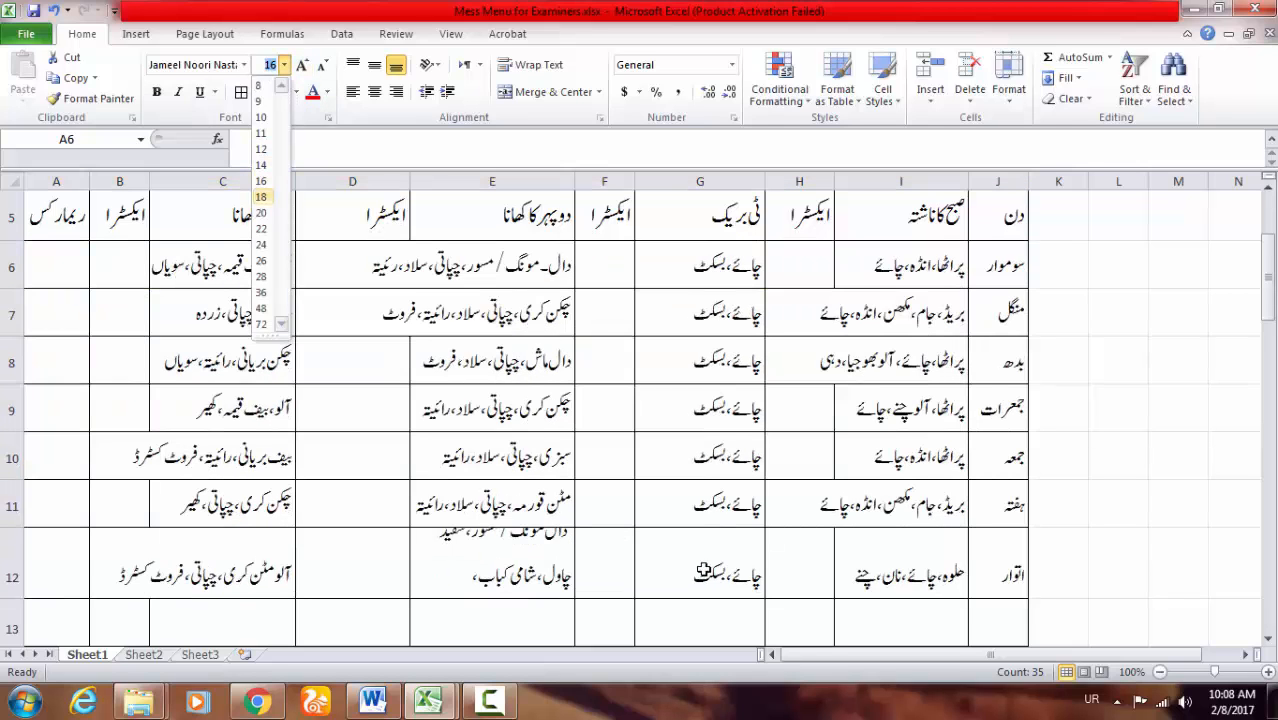
{"action": "key", "text": "Return"}
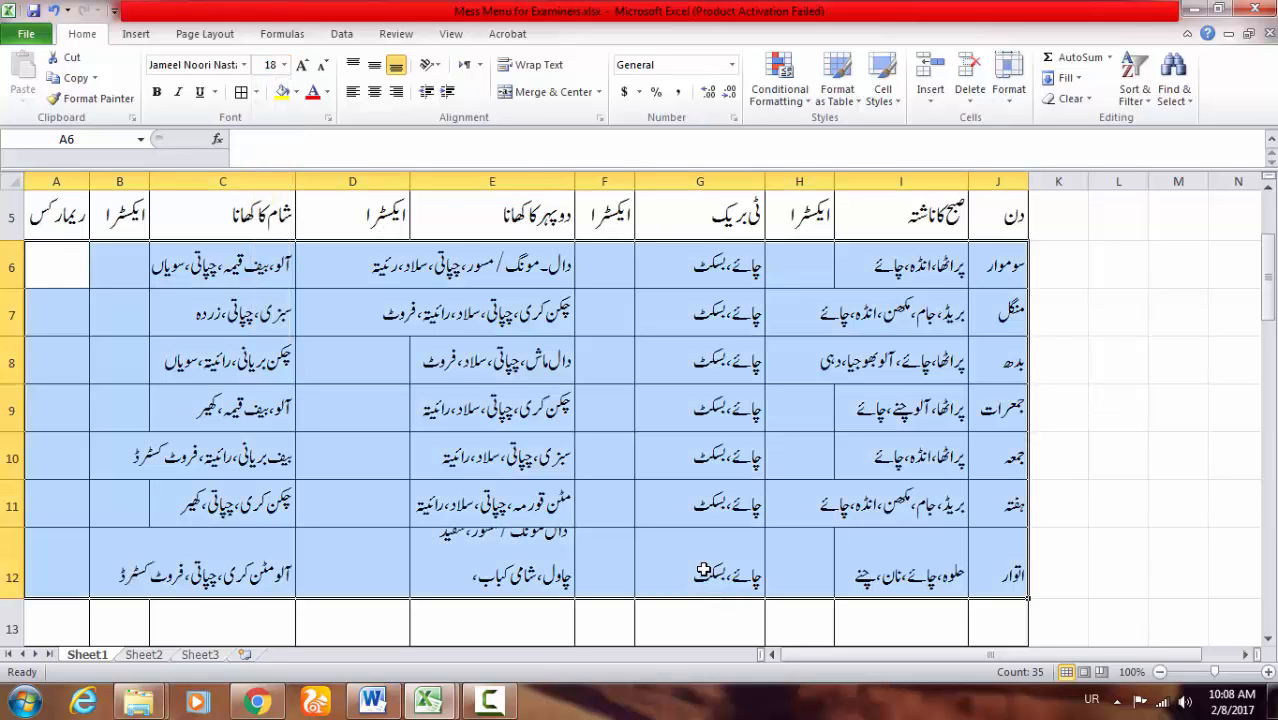
Step: Make row 6 taller and wrap the text of the سوموار lunch entry in cell E6
{"action": "left_click_drag", "start_coordinate": [12, 290], "coordinate": [12, 316]}
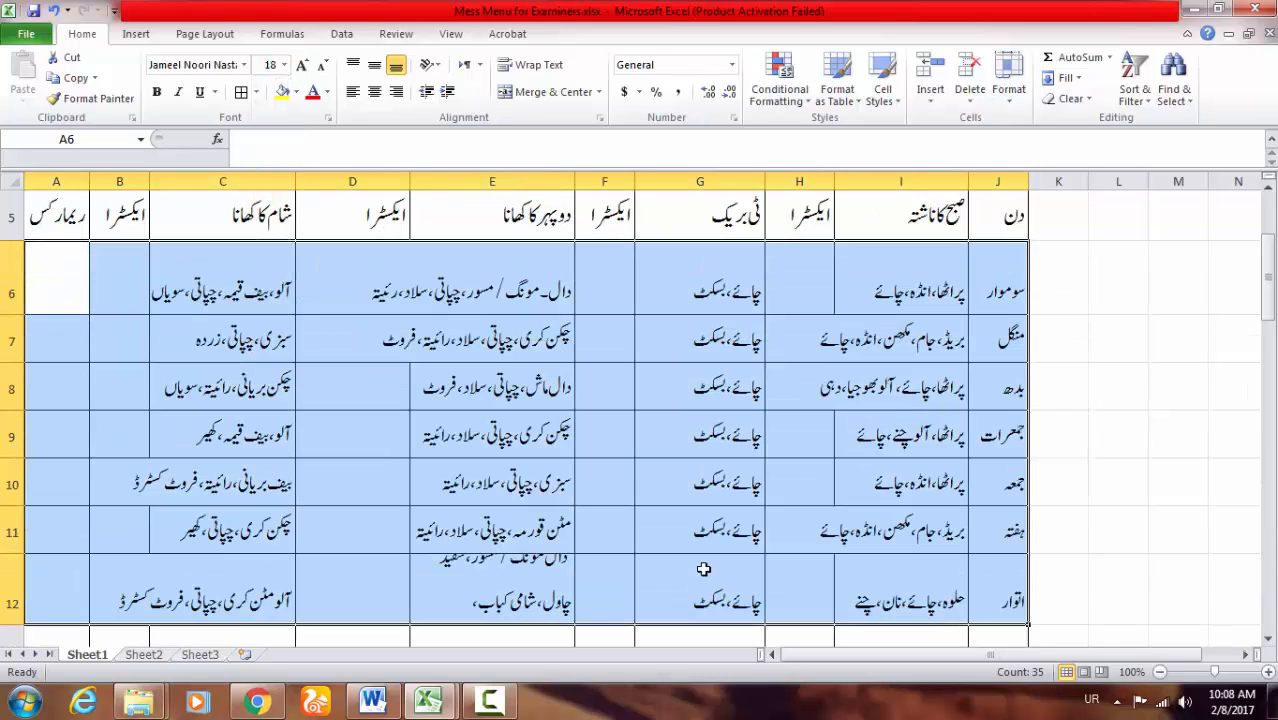
{"action": "left_click", "coordinate": [352, 340]}
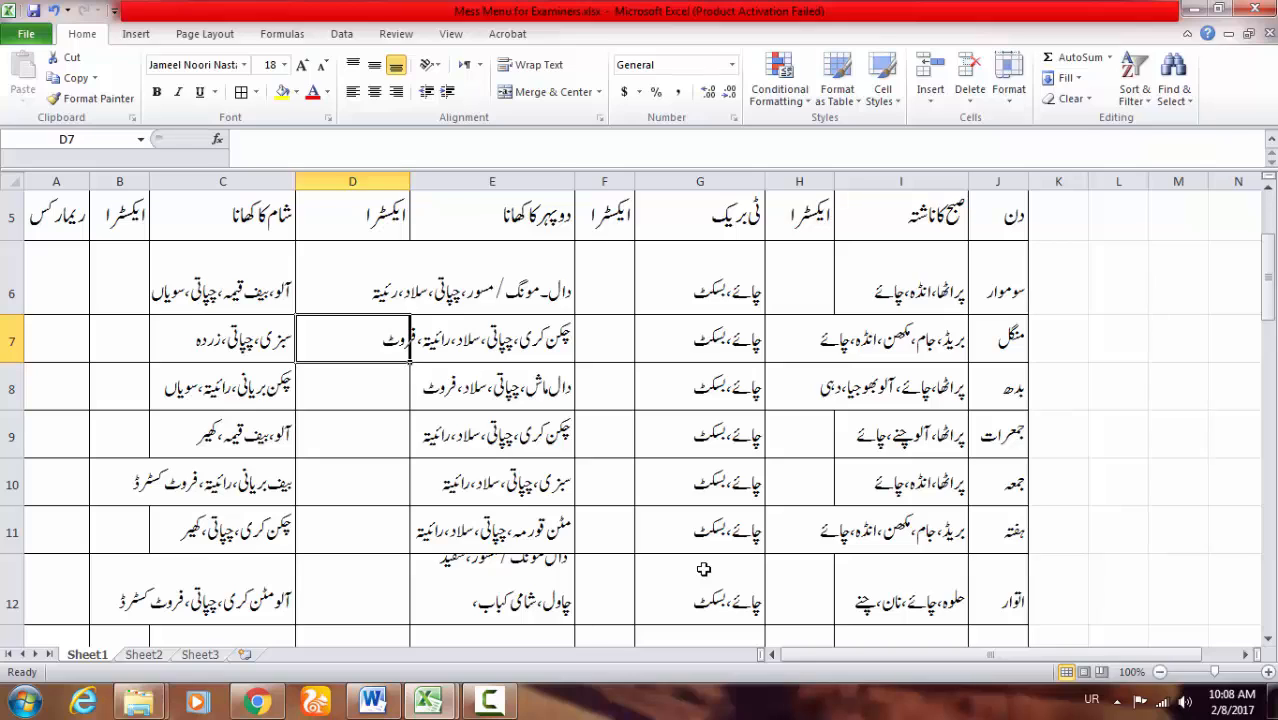
{"action": "left_click", "coordinate": [492, 278]}
{"action": "left_click", "coordinate": [530, 64]}
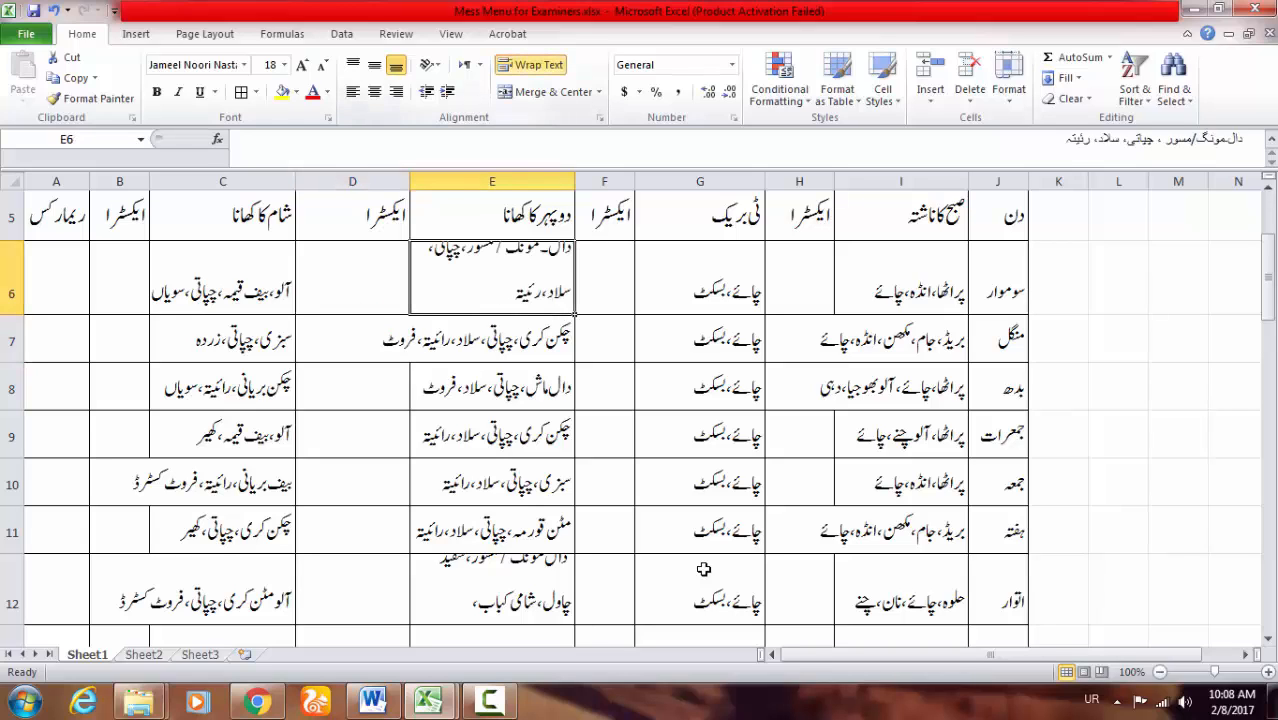
Step: Wrap the text of the منگل lunch entry in cell E7, and make rows 7 and 6 tall enough for two lines
{"action": "left_click", "coordinate": [492, 340]}
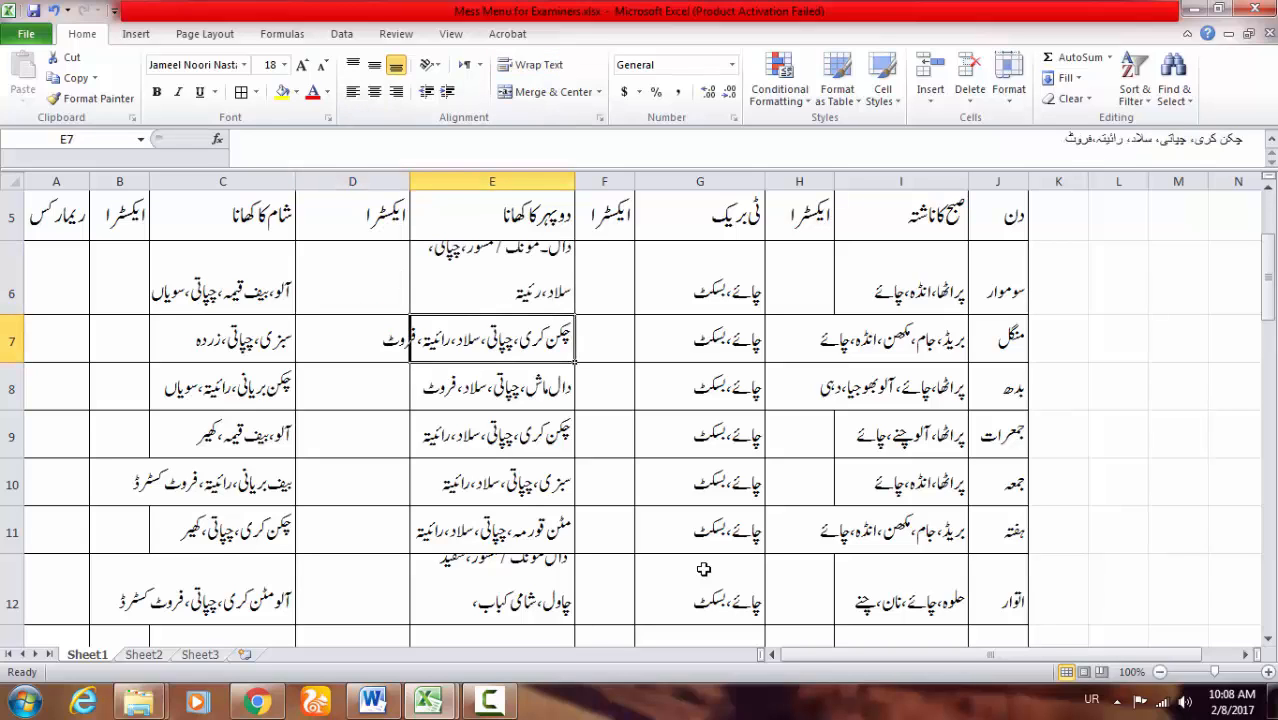
{"action": "left_click", "coordinate": [530, 64]}
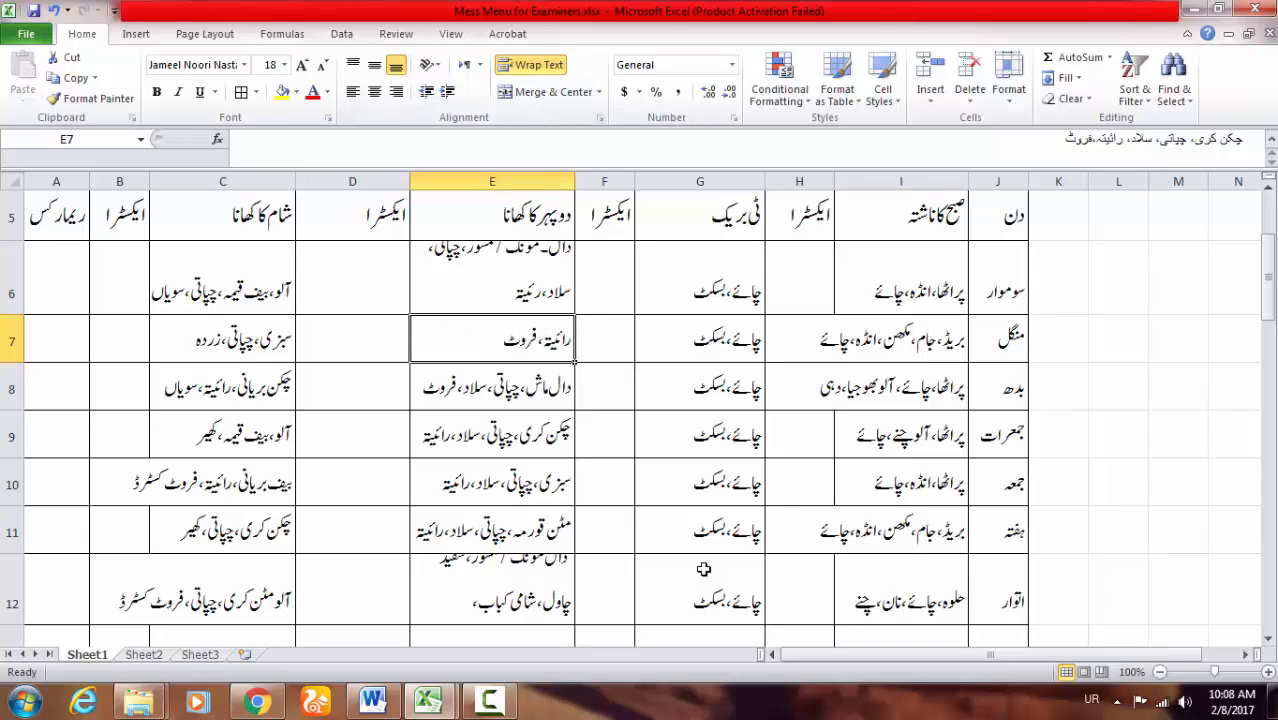
{"action": "key", "text": "Down"}
{"action": "key", "text": "ctrl+z"}
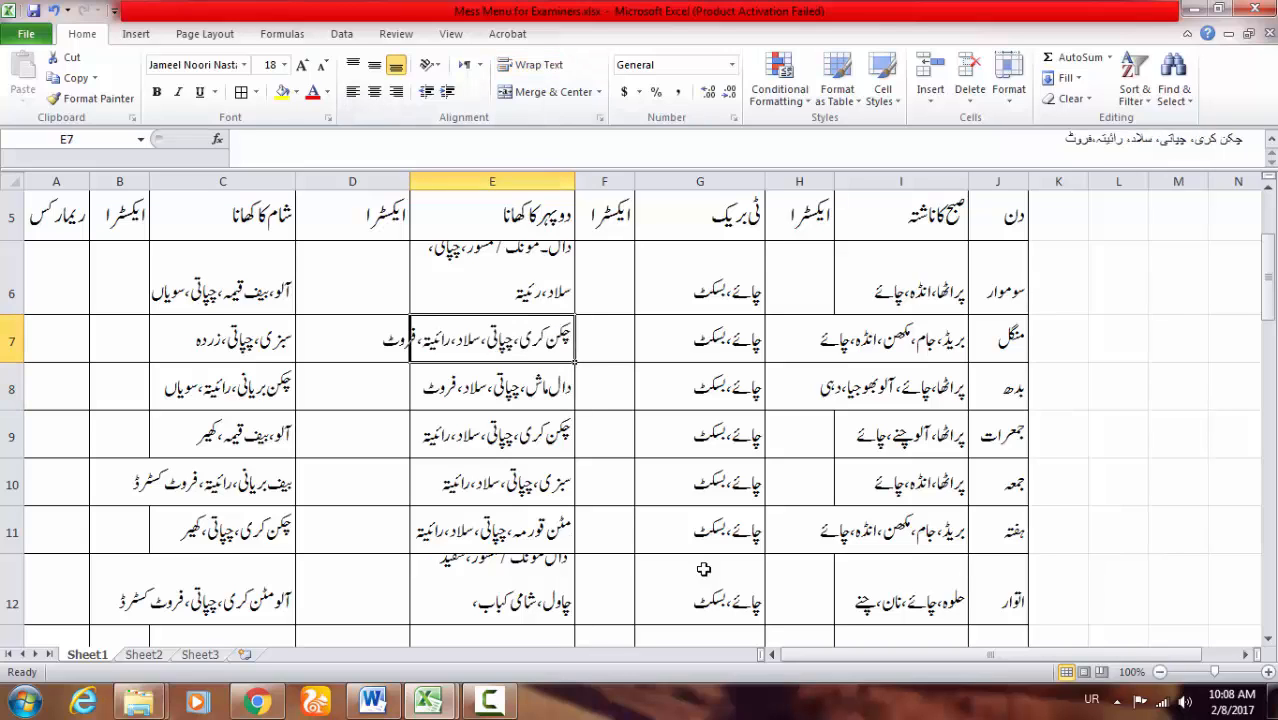
{"action": "key", "text": "Down"}
{"action": "key", "text": "Down"}
{"action": "key", "text": "Up"}
{"action": "key", "text": "Up"}
{"action": "key", "text": "ctrl+y"}
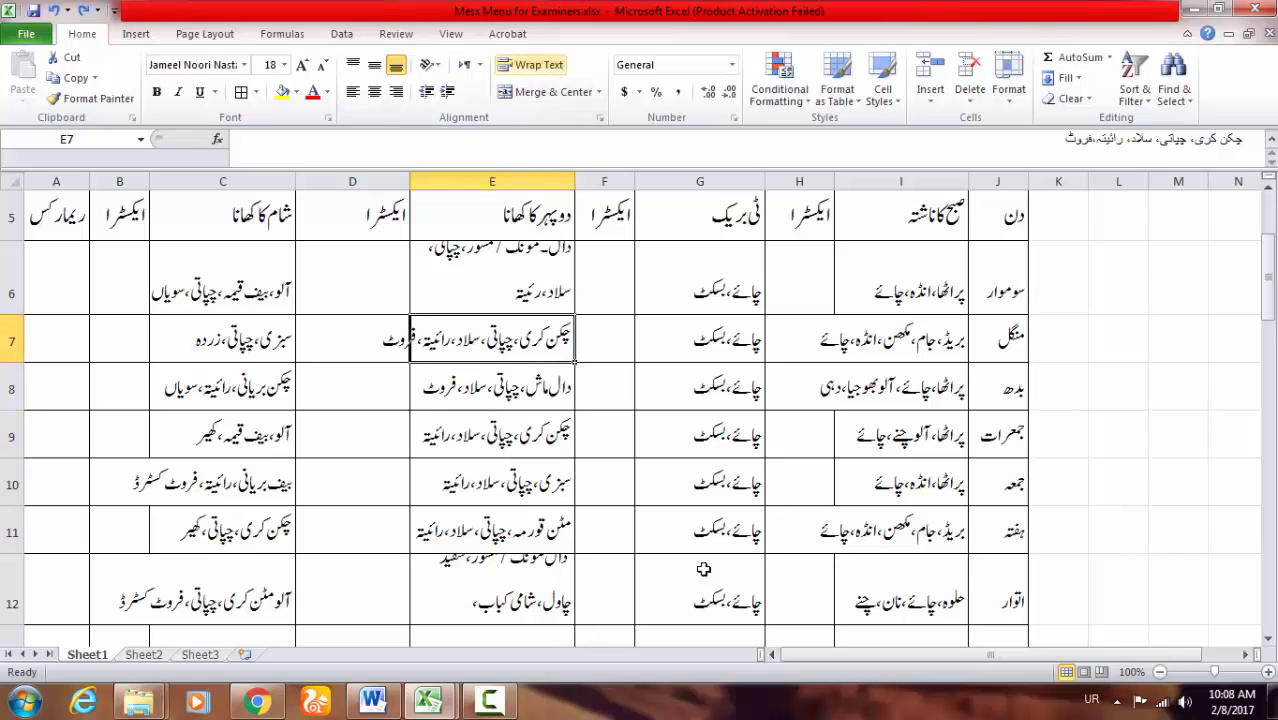
{"action": "left_click_drag", "start_coordinate": [12, 362], "coordinate": [12, 413]}
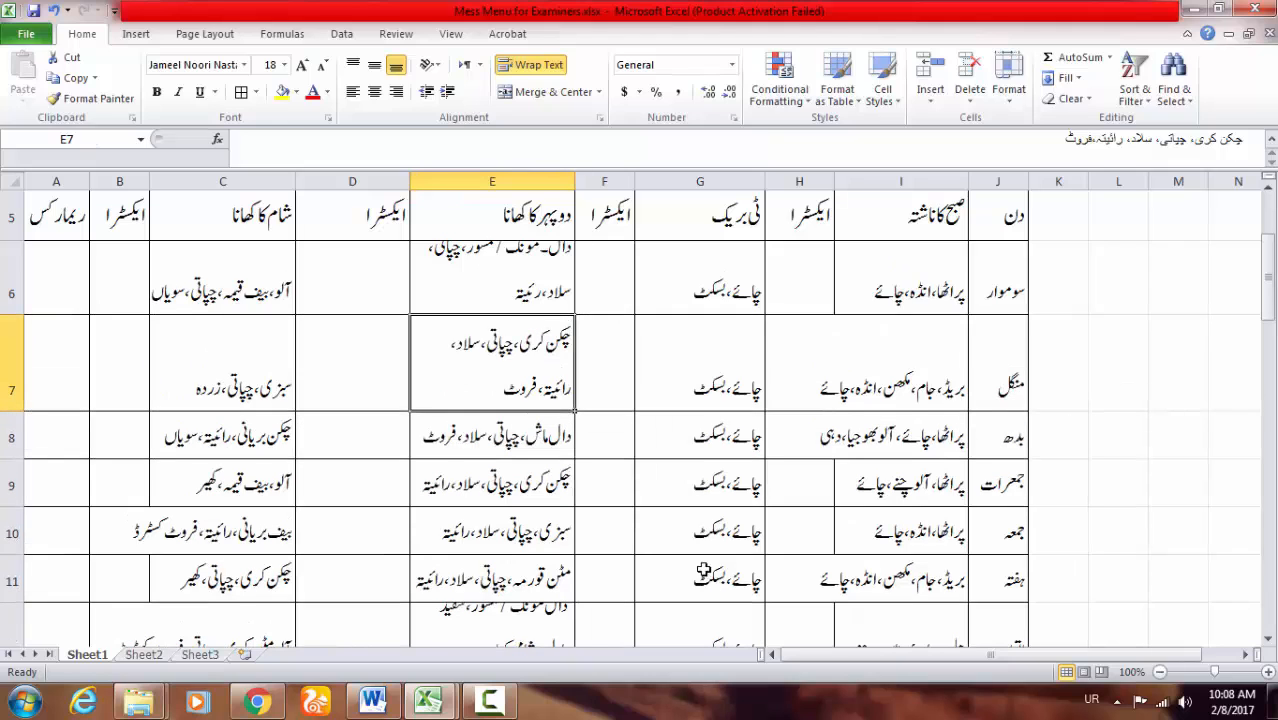
{"action": "left_click_drag", "start_coordinate": [12, 314], "coordinate": [12, 342]}
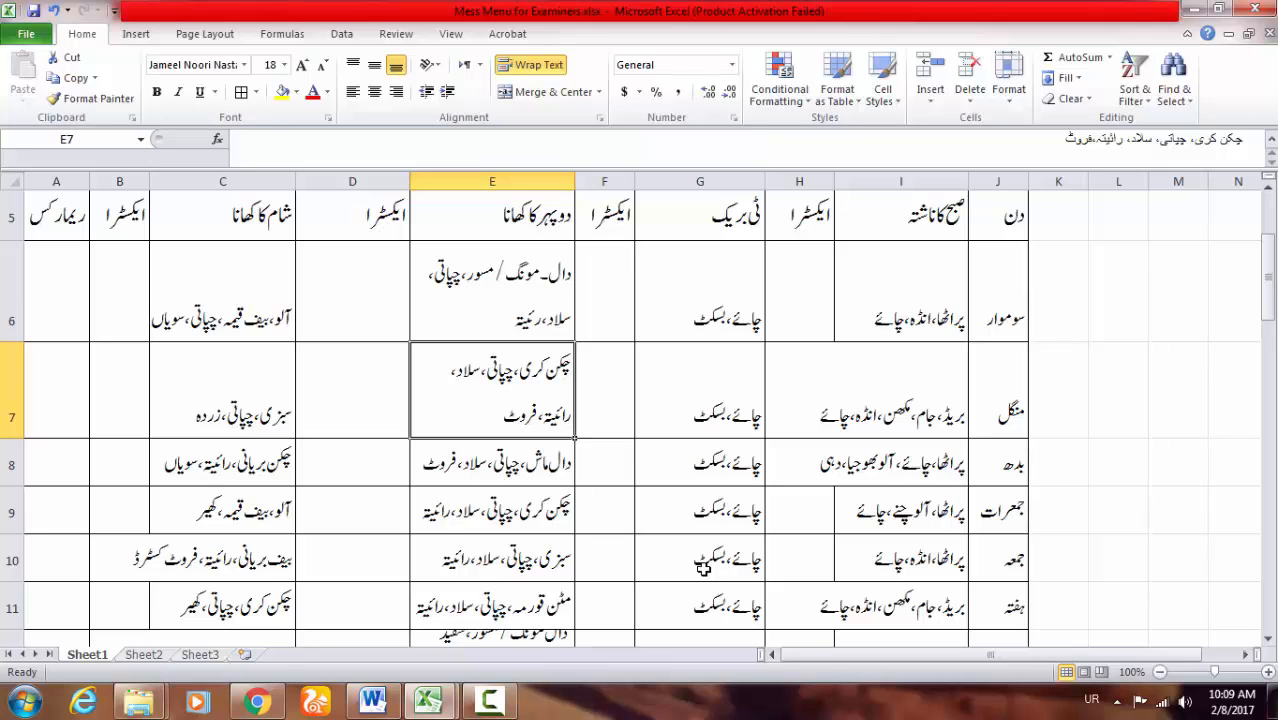
Step: Wrap the text of the اتوار dinner entry in cell C12 and make row 12 taller to fit two lines
{"action": "key", "text": "Down"}
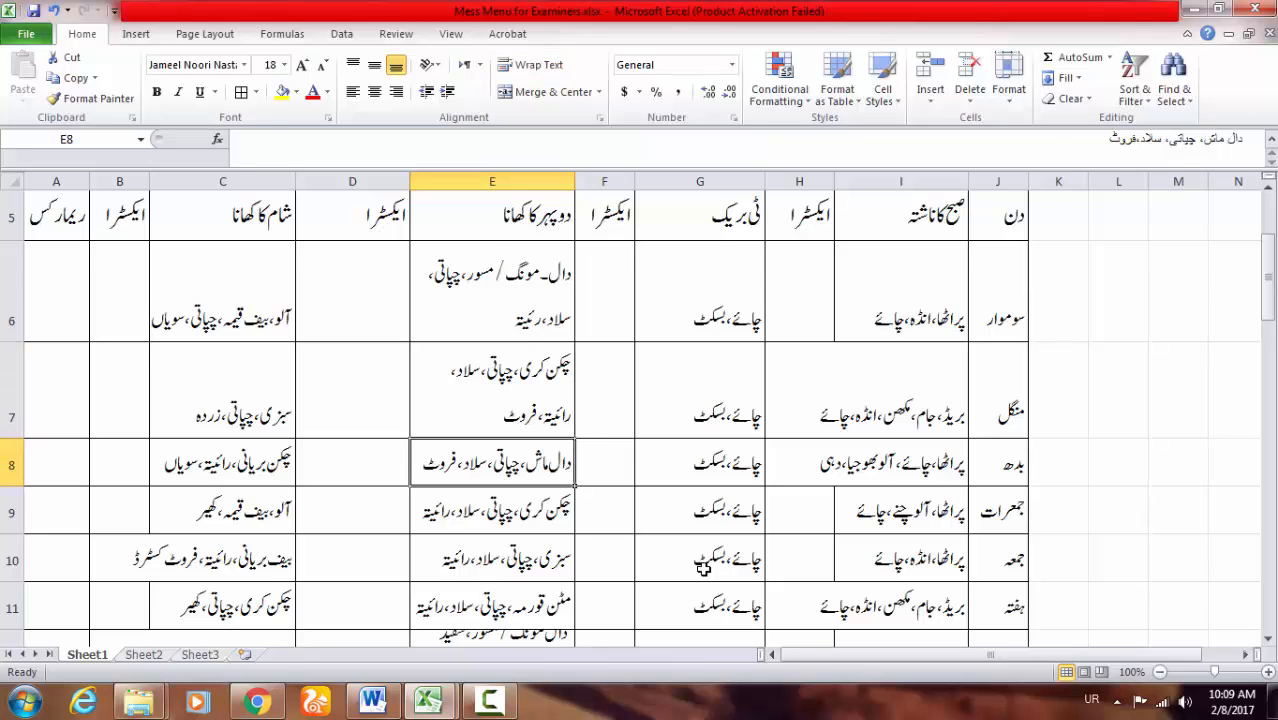
{"action": "scroll", "coordinate": [703, 567], "scroll_direction": "down", "scroll_amount": 2}
{"action": "scroll", "coordinate": [704, 568], "scroll_direction": "up", "scroll_amount": 3}
{"action": "scroll", "coordinate": [704, 568], "scroll_direction": "down", "scroll_amount": 3}
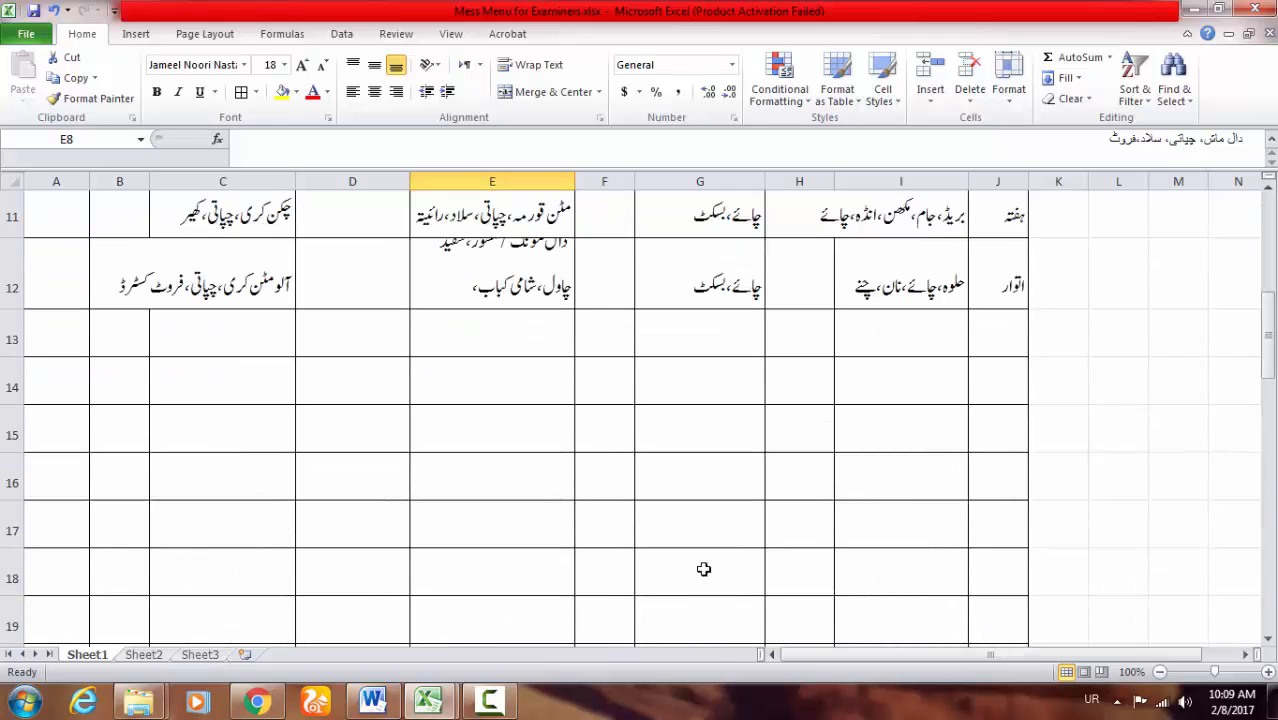
{"action": "key", "text": "Down"}
{"action": "key", "text": "Down"}
{"action": "key", "text": "Down"}
{"action": "key", "text": "Down"}
{"action": "key", "text": "Left"}
{"action": "key", "text": "Left"}
{"action": "key", "text": "alt+h"}
{"action": "key", "text": "w"}
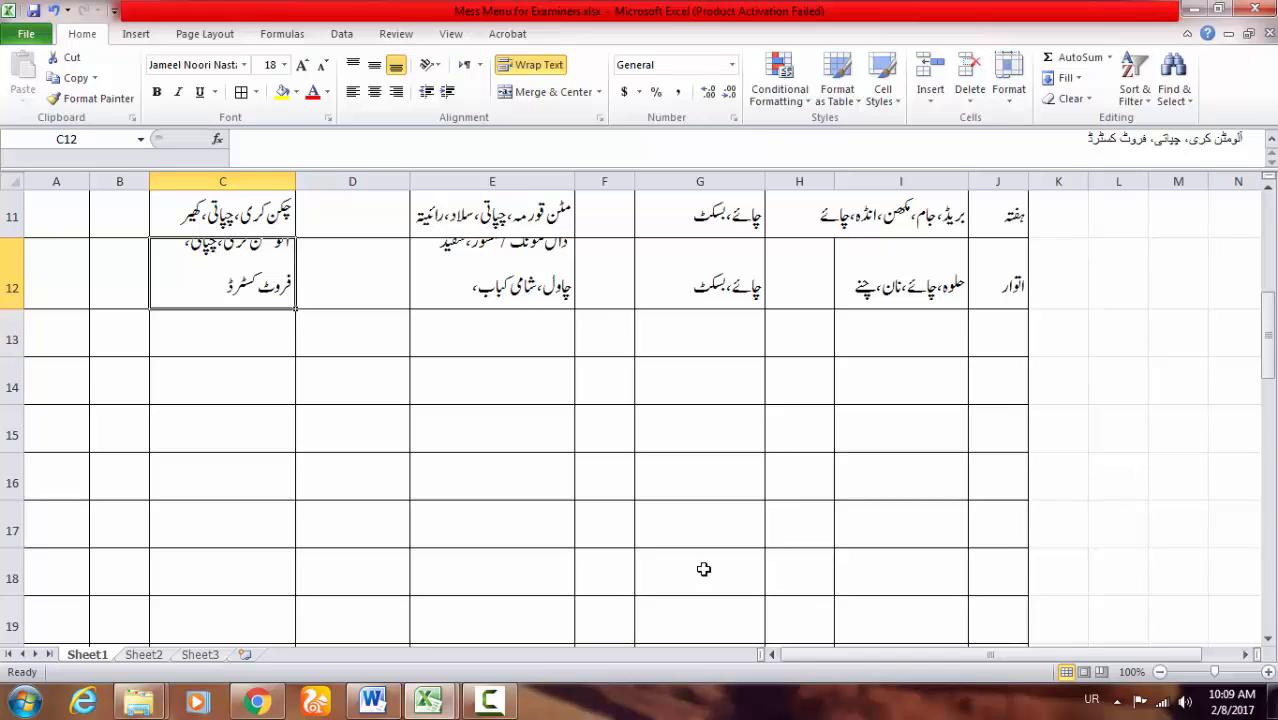
{"action": "left_click_drag", "start_coordinate": [12, 309], "coordinate": [12, 330]}
Step: Select row 6 and reduce its height
{"action": "scroll", "coordinate": [704, 568], "scroll_direction": "up", "scroll_amount": 3}
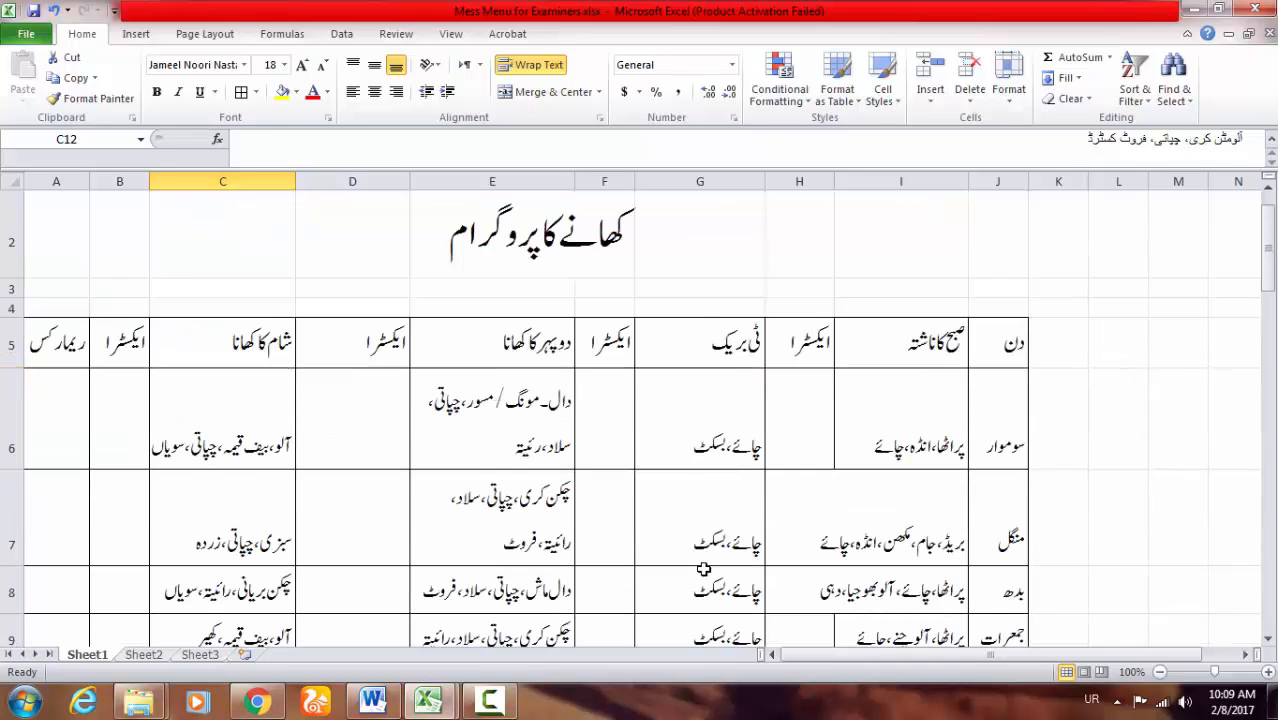
{"action": "scroll", "coordinate": [704, 568], "scroll_direction": "down", "scroll_amount": 2}
{"action": "scroll", "coordinate": [704, 568], "scroll_direction": "up", "scroll_amount": 1}
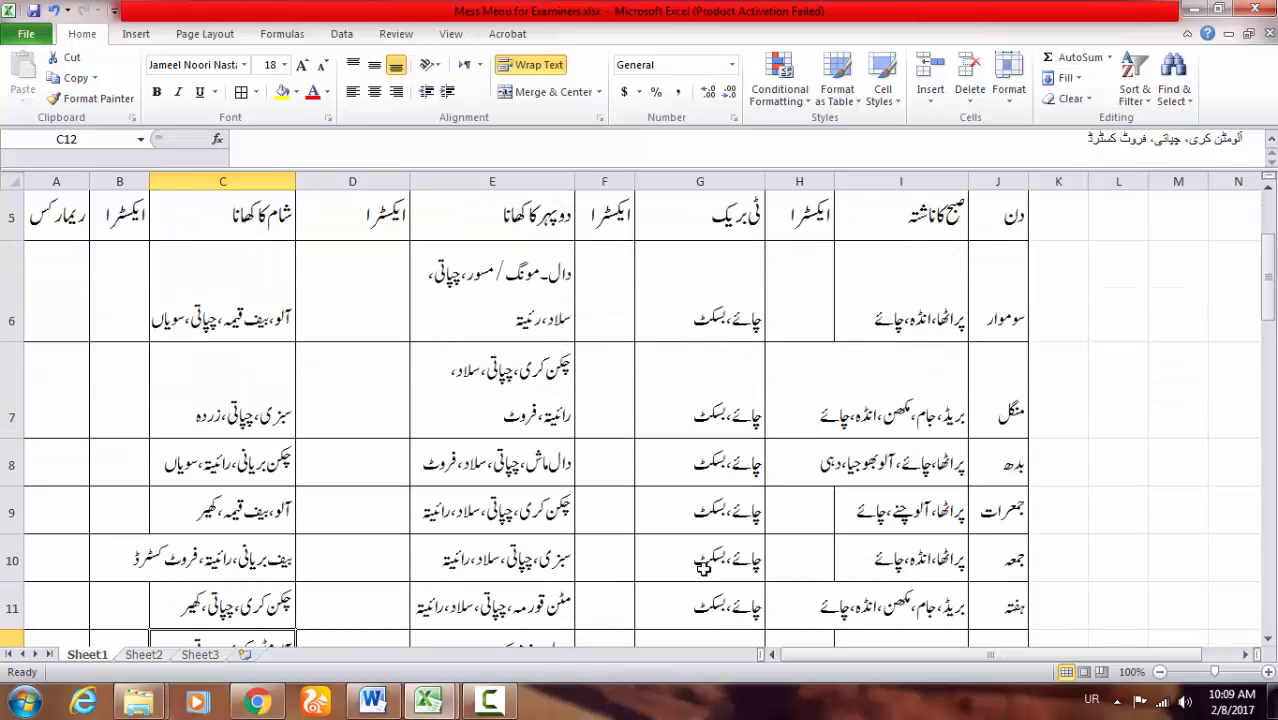
{"action": "left_click", "coordinate": [12, 300]}
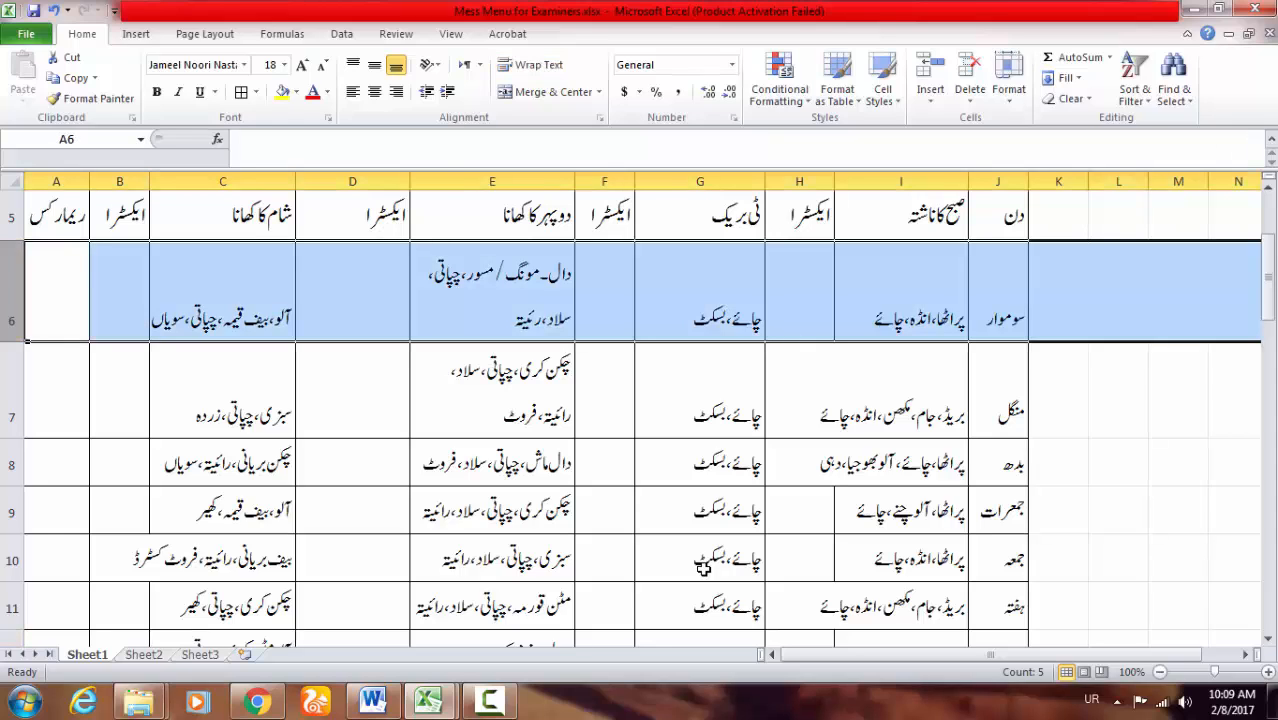
{"action": "right_click", "coordinate": [14, 312]}
{"action": "key", "text": "Escape"}
{"action": "left_click_drag", "start_coordinate": [12, 341], "coordinate": [12, 311]}
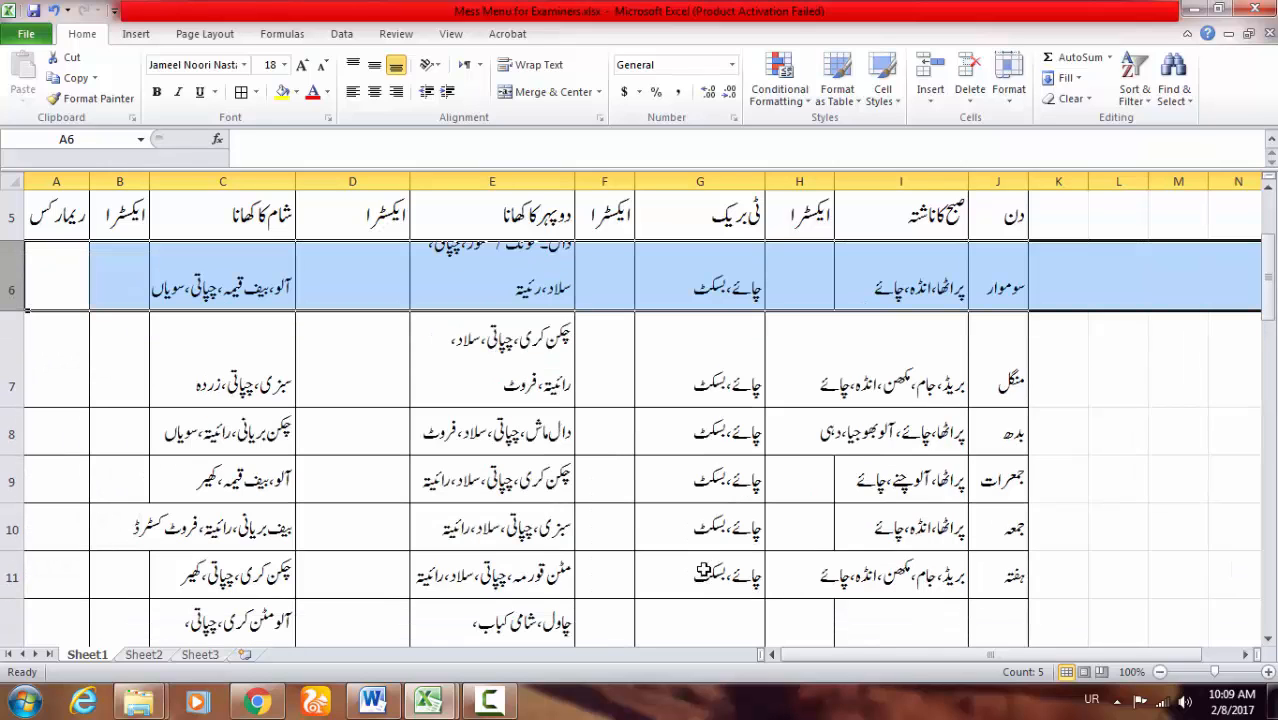
Step: Check the row height setting of row 12 and leave it without changes
{"action": "scroll", "coordinate": [703, 570], "scroll_direction": "down", "scroll_amount": 2}
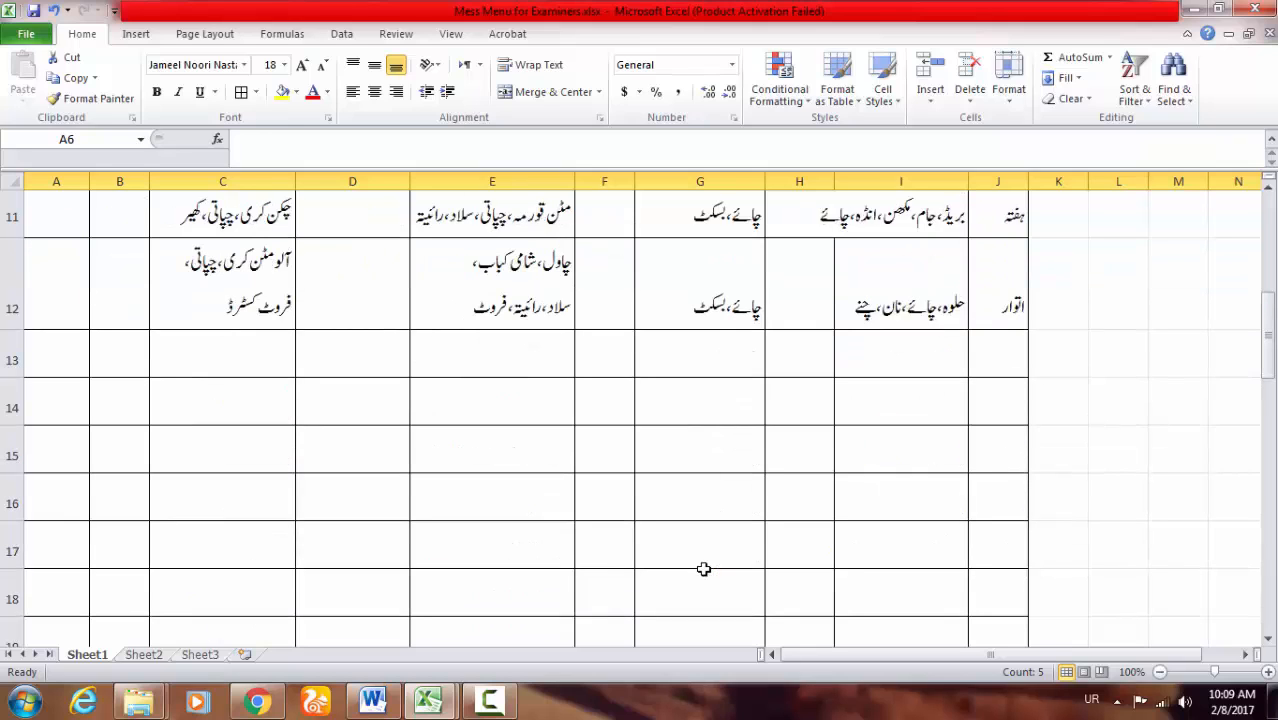
{"action": "left_click", "coordinate": [12, 285]}
{"action": "right_click", "coordinate": [12, 285]}
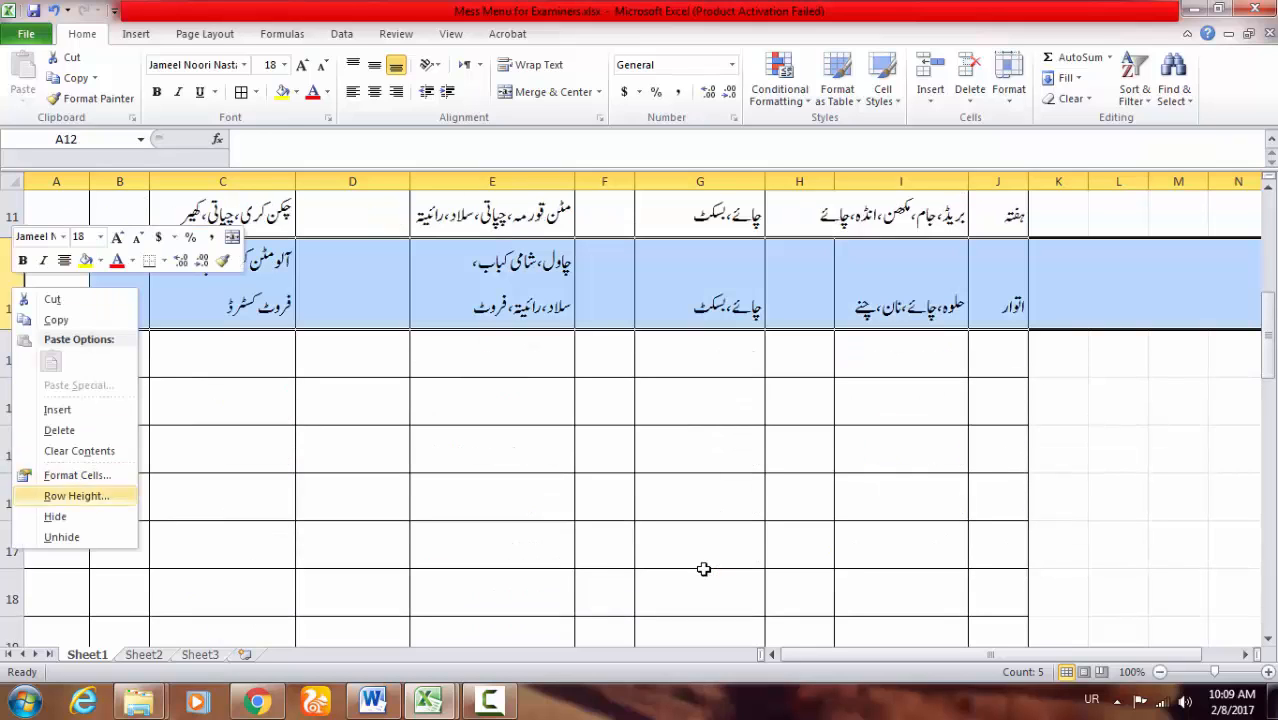
{"action": "key", "text": "Return"}
{"action": "key", "text": "Escape"}
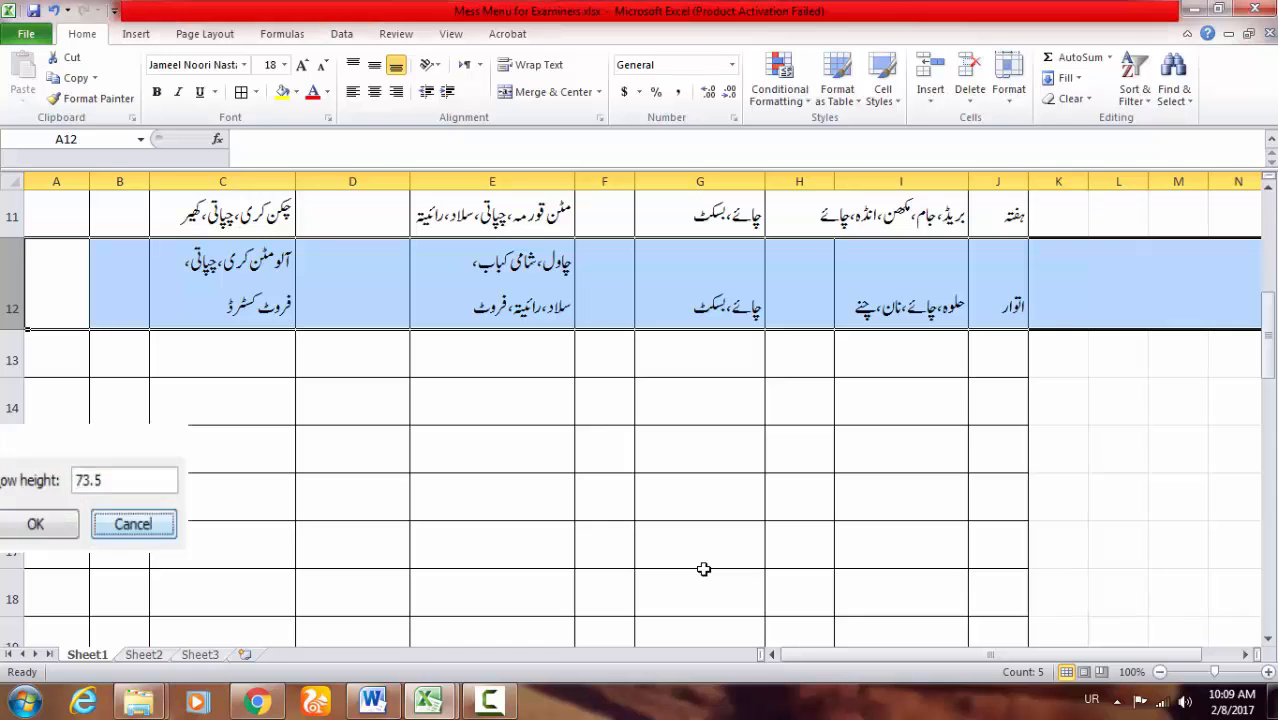
Step: Select rows 6 to 12 and give them all the same row height
{"action": "scroll", "coordinate": [703, 569], "scroll_direction": "up", "scroll_amount": 4}
{"action": "mouse_move", "coordinate": [12, 435]}
{"action": "left_mouse_down"}
{"action": "mouse_move", "coordinate": [12, 630]}
{"action": "mouse_move", "coordinate": [12, 450]}
{"action": "left_mouse_up"}
{"action": "key", "text": "Menu"}
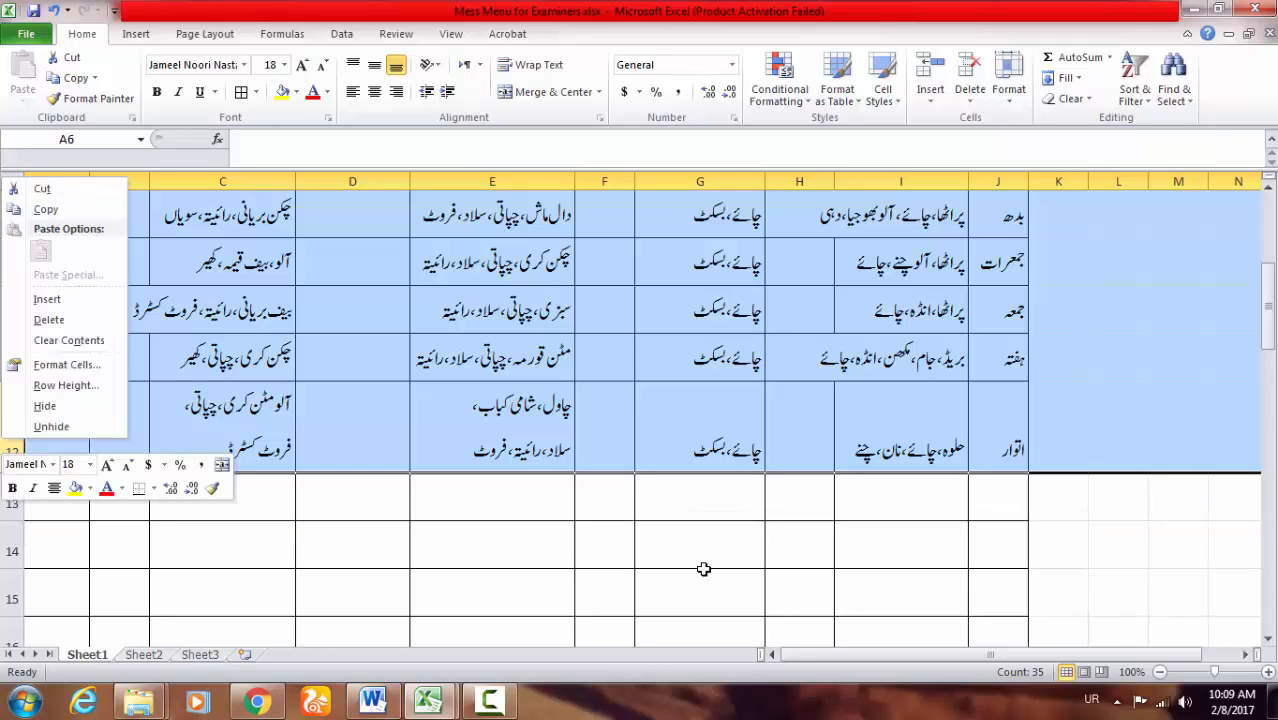
{"action": "key", "text": "r"}
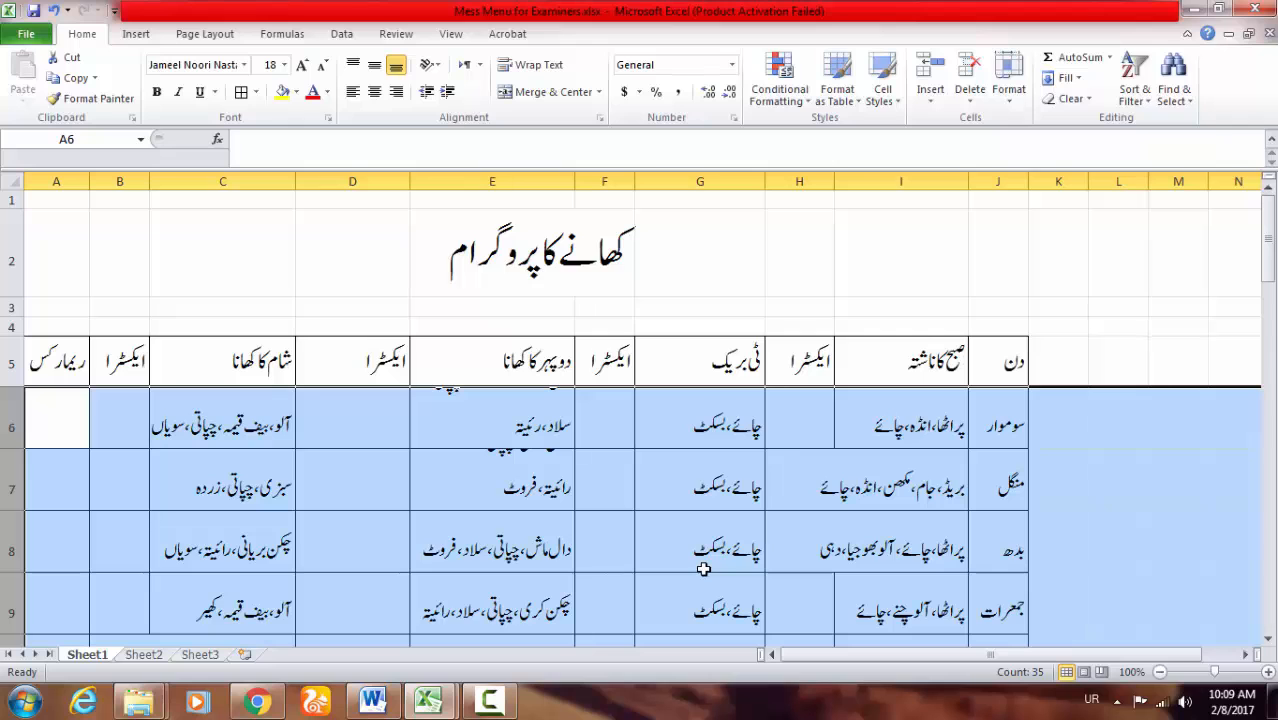
Step: Turn off text wrapping for the lunch entries in cells E6 to E12
{"action": "key", "text": "ctrl+Right"}
{"action": "key", "text": "ctrl+Right"}
{"action": "key", "text": "ctrl+shift+Down"}
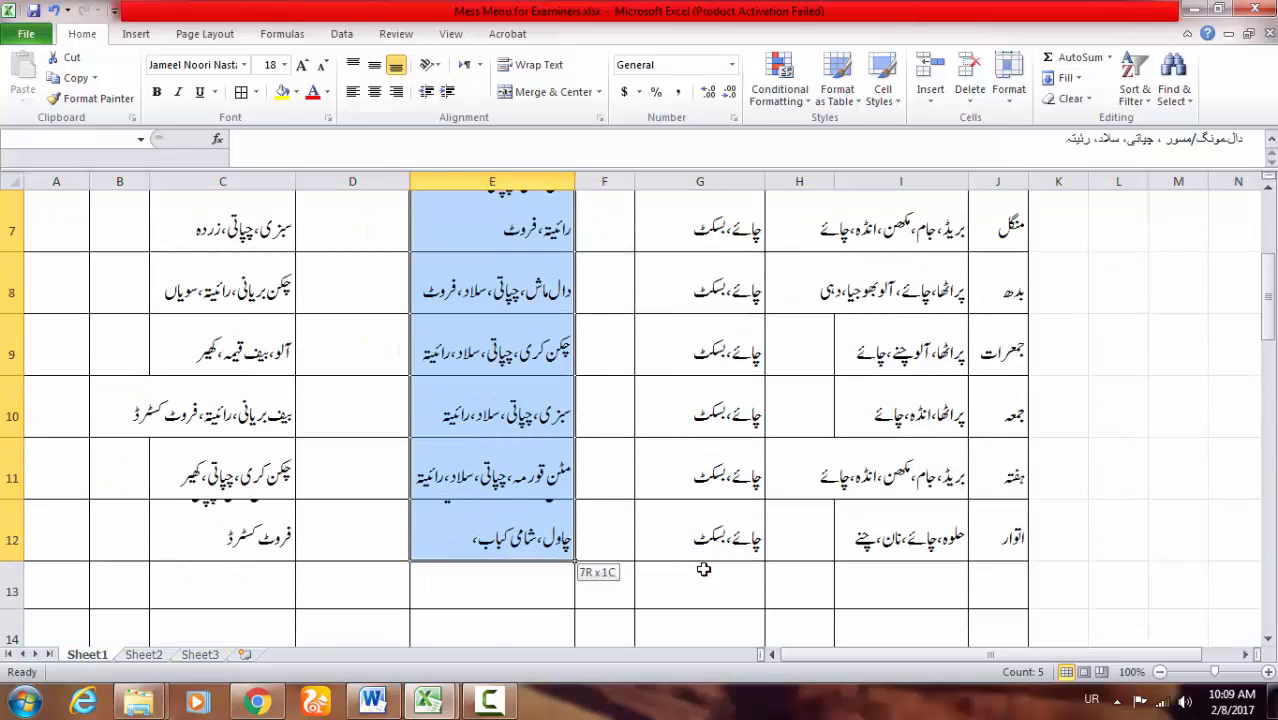
{"action": "key", "text": "shift+Down"}
{"action": "key", "text": "shift+Up"}
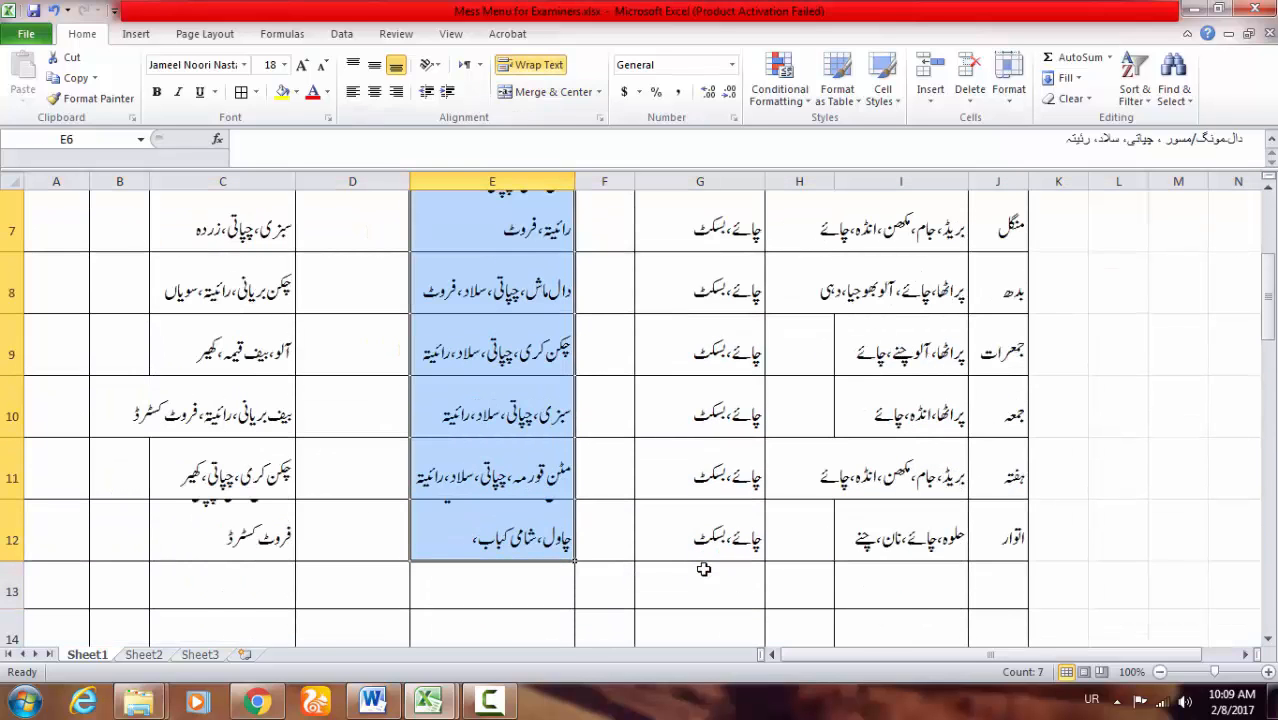
{"action": "scroll", "coordinate": [704, 569], "scroll_direction": "up", "scroll_amount": 2}
{"action": "key", "text": "Down"}
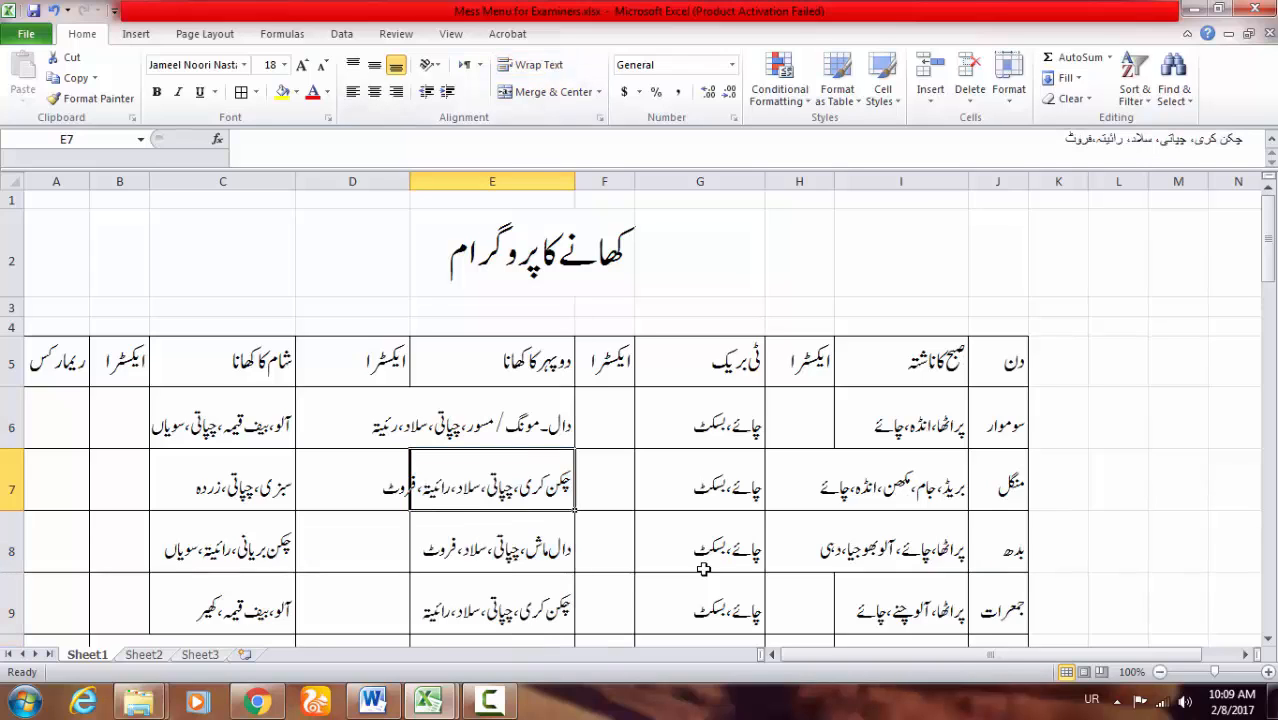
Step: Widen columns E, F and I so the lunch and breakfast entries have more room on one line
{"action": "left_click_drag", "start_coordinate": [575, 181], "coordinate": [589, 181]}
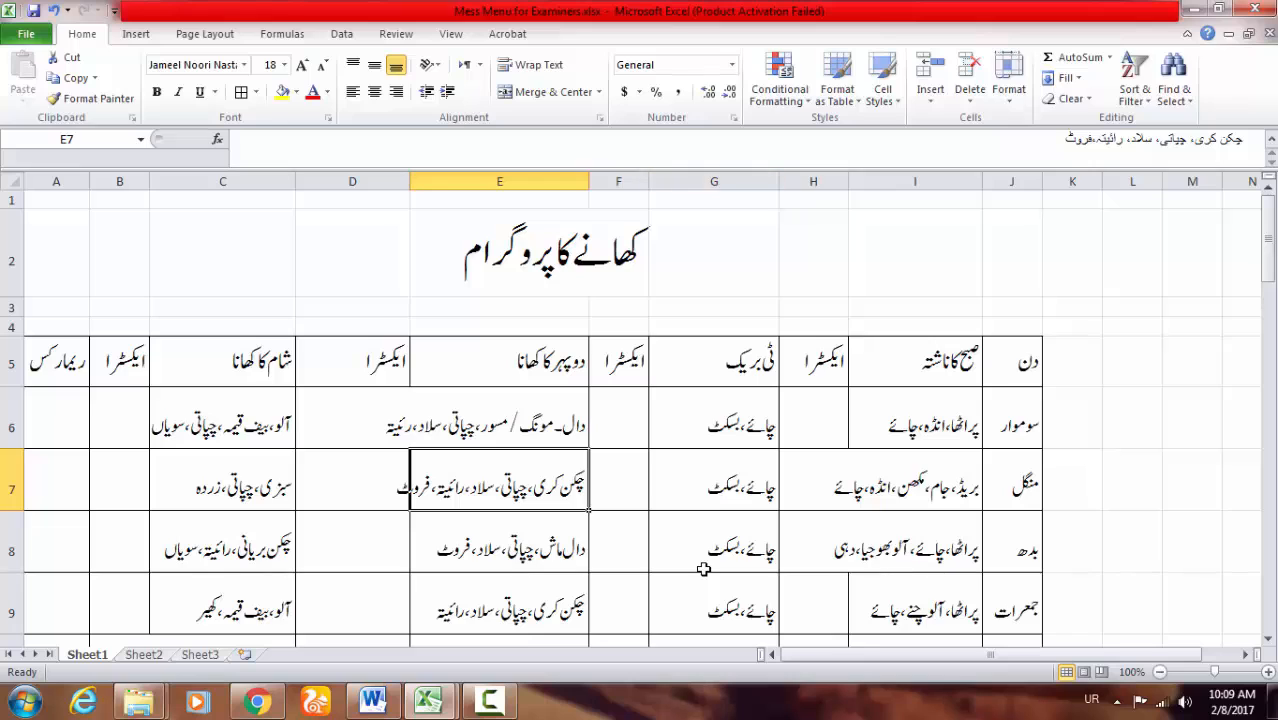
{"action": "left_click_drag", "start_coordinate": [648, 181], "coordinate": [680, 181]}
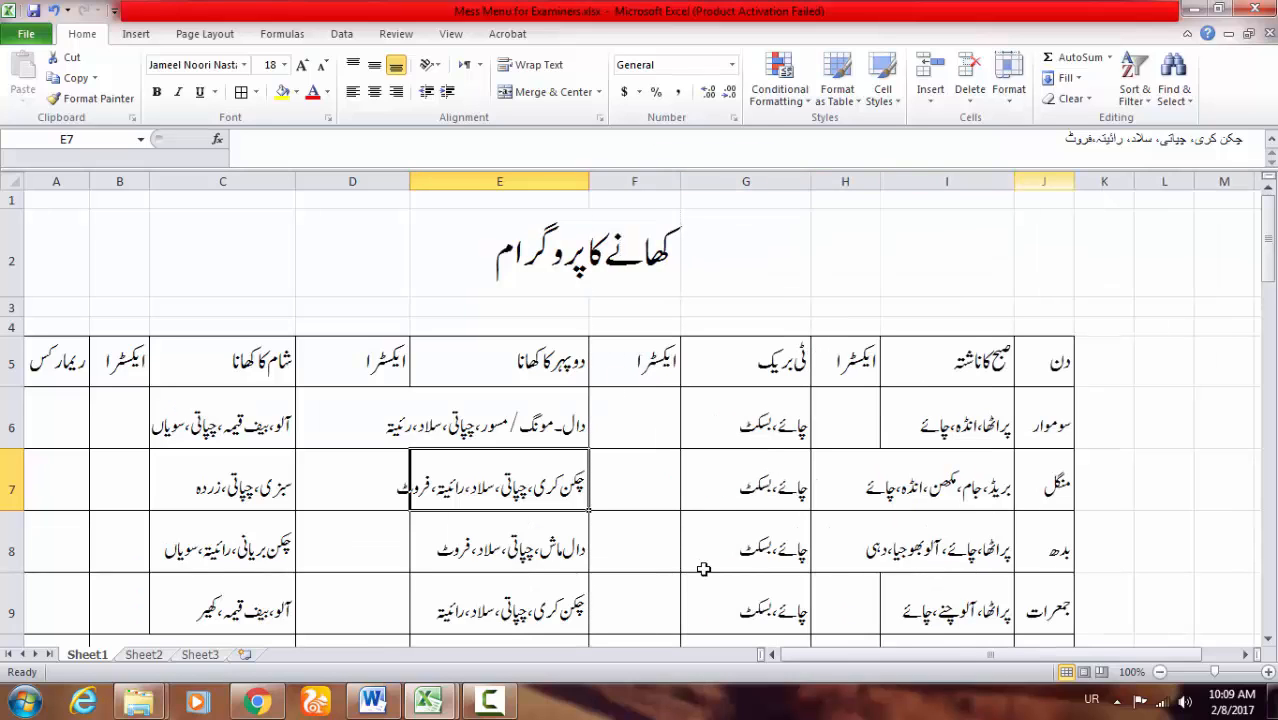
{"action": "left_click_drag", "start_coordinate": [1014, 181], "coordinate": [1062, 181]}
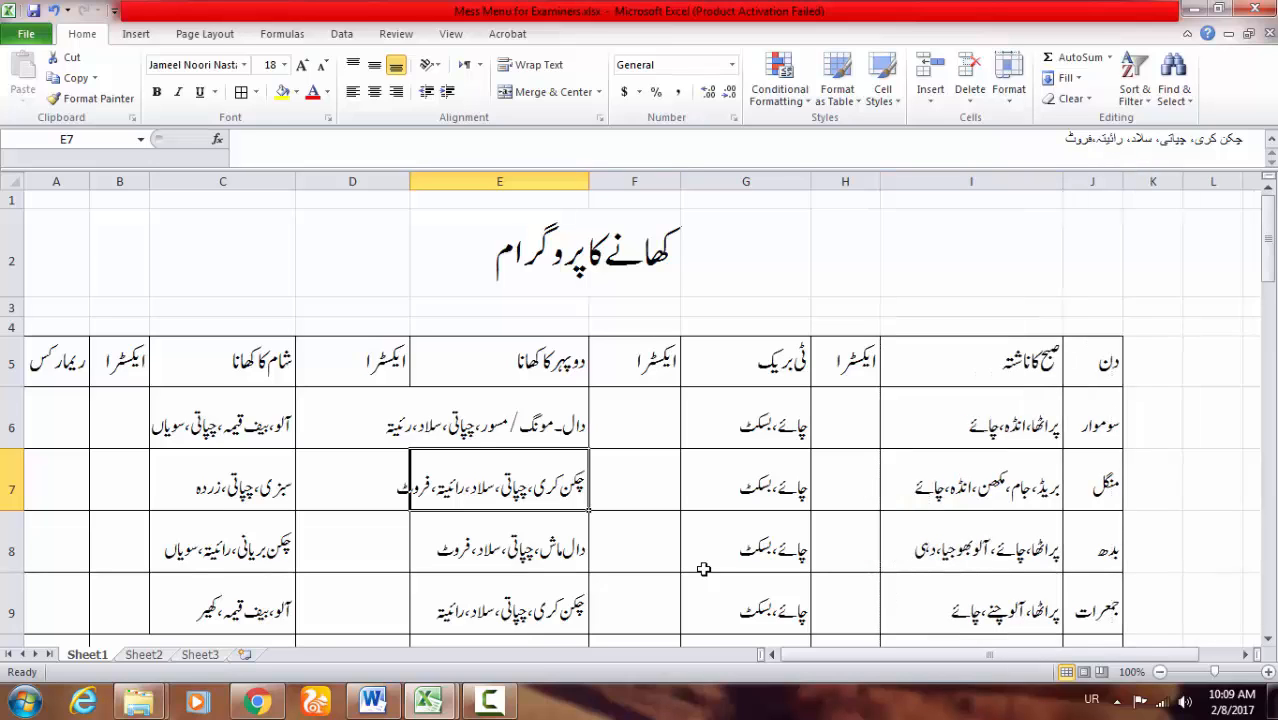
{"action": "left_click_drag", "start_coordinate": [589, 181], "coordinate": [626, 181]}
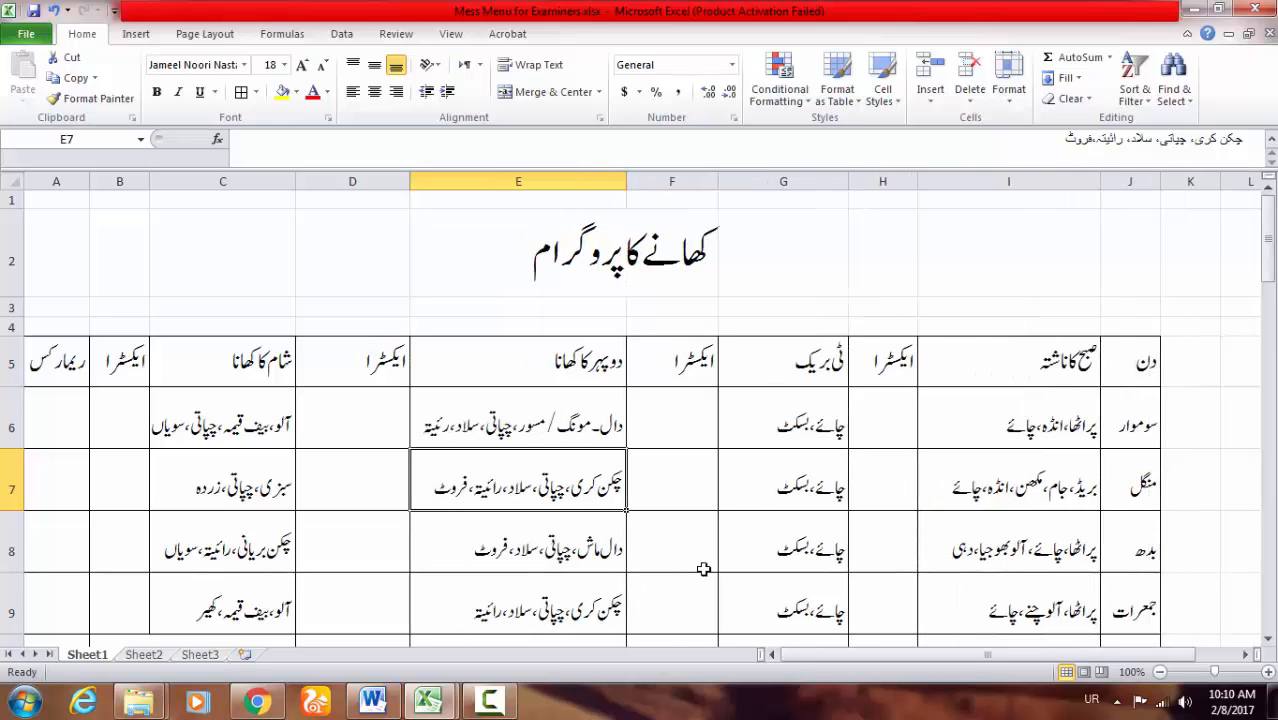
Step: Remove text wrapping from the اتوار dinner entry in C12 and widen column C to fit it on one line
{"action": "scroll", "coordinate": [704, 569], "scroll_direction": "down", "scroll_amount": 5}
{"action": "scroll", "coordinate": [704, 569], "scroll_direction": "up", "scroll_amount": 4}
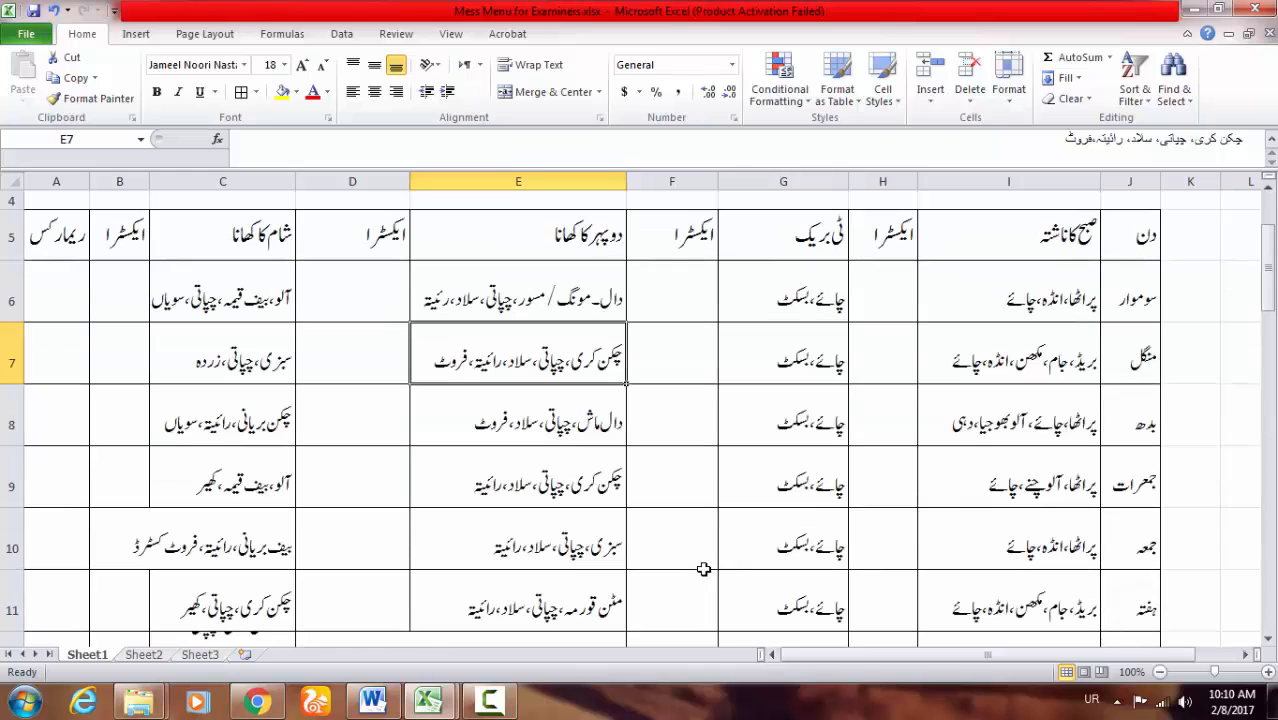
{"action": "left_click_drag", "start_coordinate": [295, 181], "coordinate": [323, 181]}
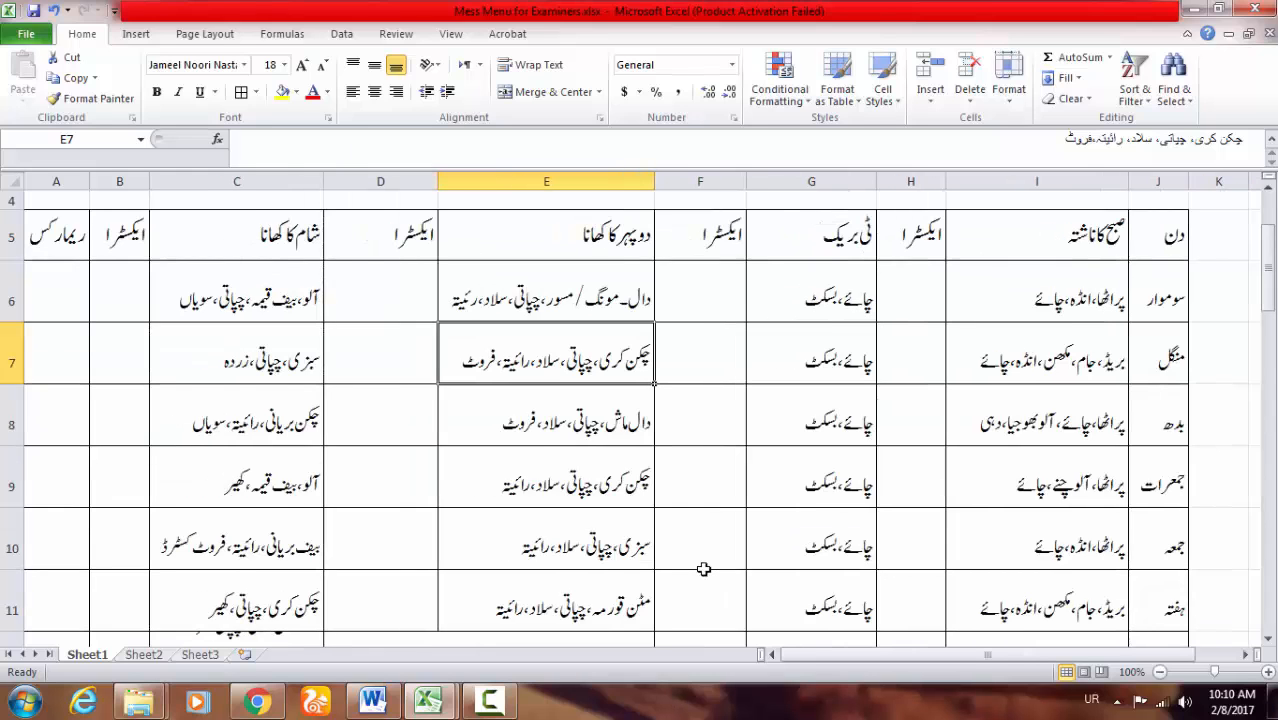
{"action": "scroll", "coordinate": [704, 569], "scroll_direction": "down", "scroll_amount": 2}
{"action": "left_click", "coordinate": [237, 347]}
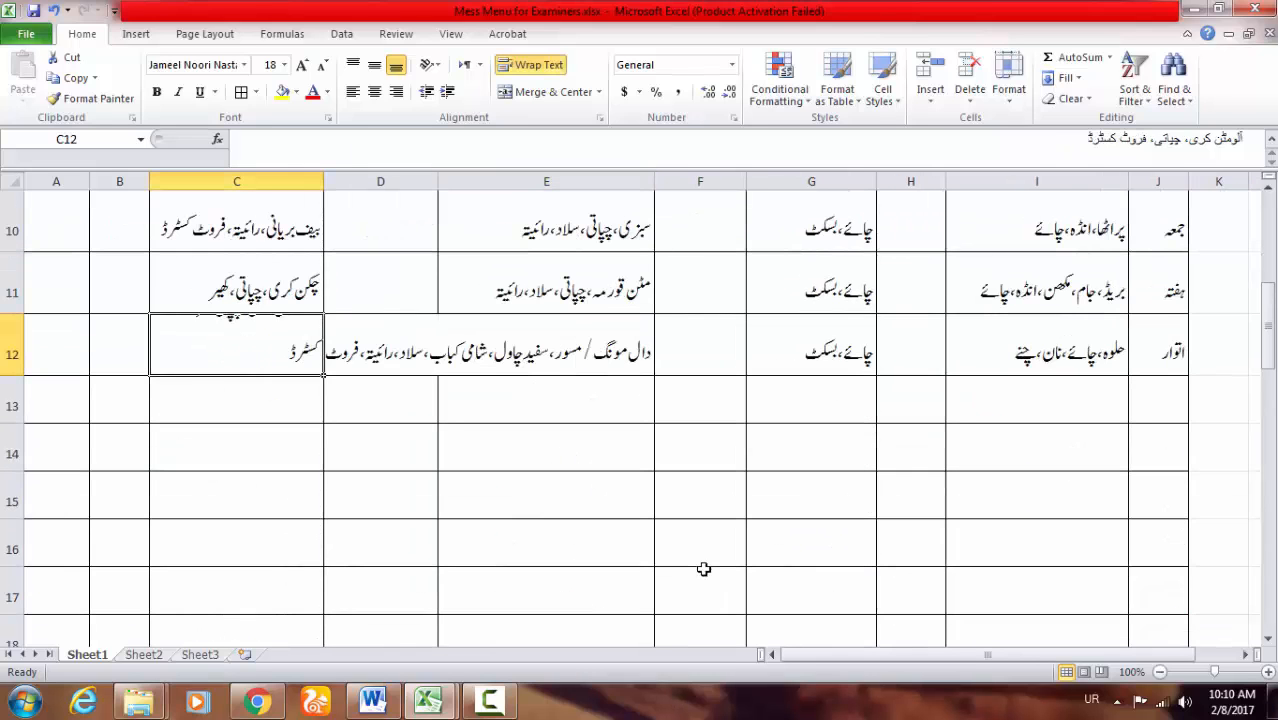
{"action": "left_click", "coordinate": [531, 65]}
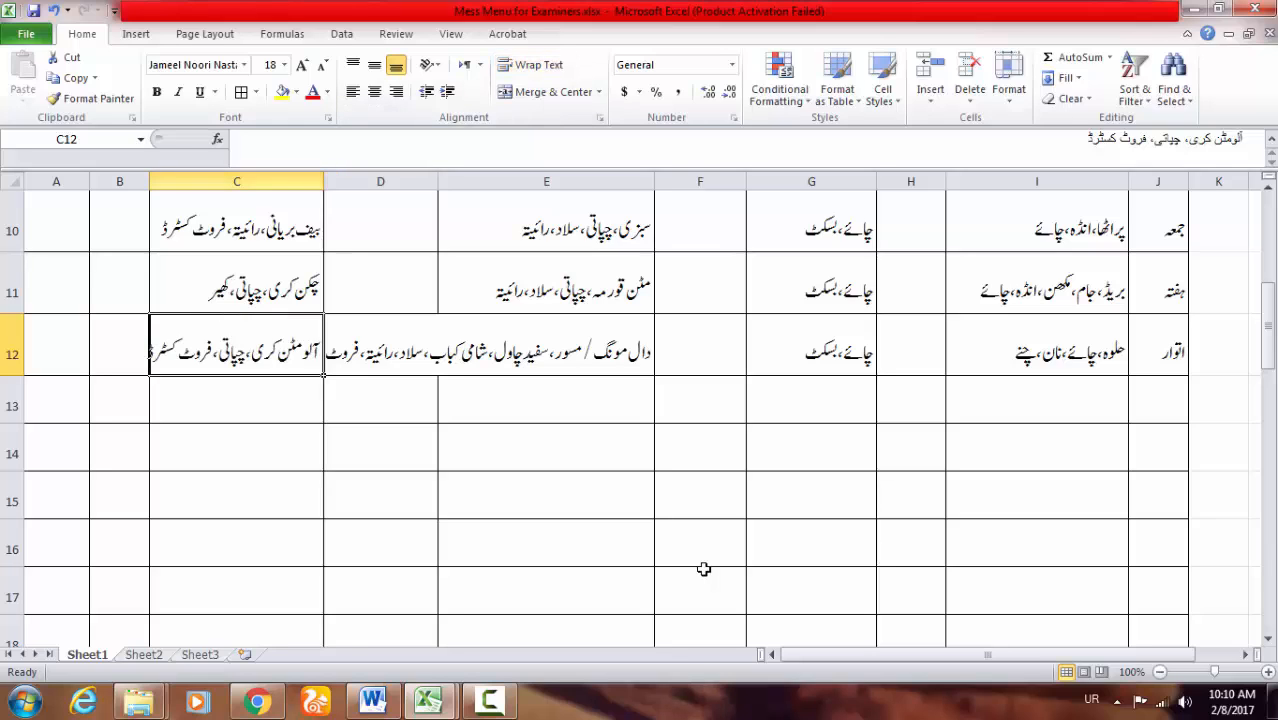
{"action": "left_click_drag", "start_coordinate": [323, 181], "coordinate": [350, 181]}
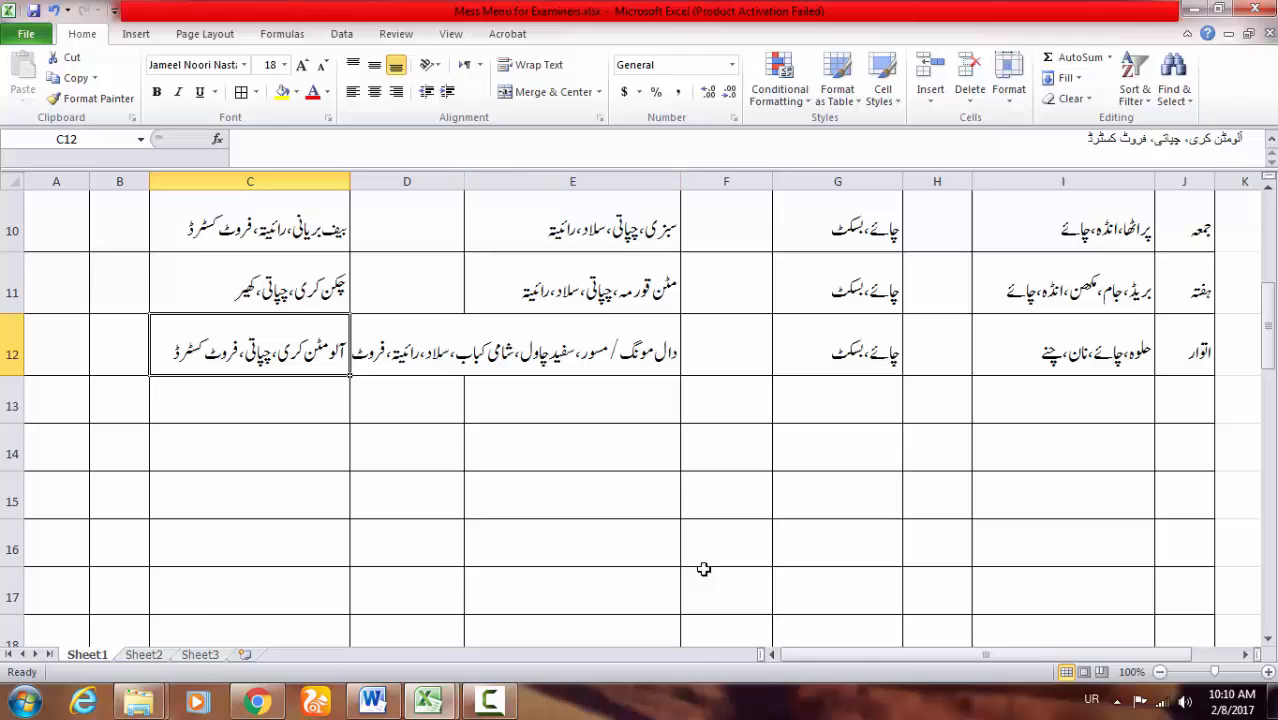
Step: Widen column E slightly, wrap the اتوار lunch entry in E12 and make row 12 taller to fit two lines
{"action": "left_click_drag", "start_coordinate": [680, 181], "coordinate": [697, 181]}
{"action": "left_click", "coordinate": [580, 345]}
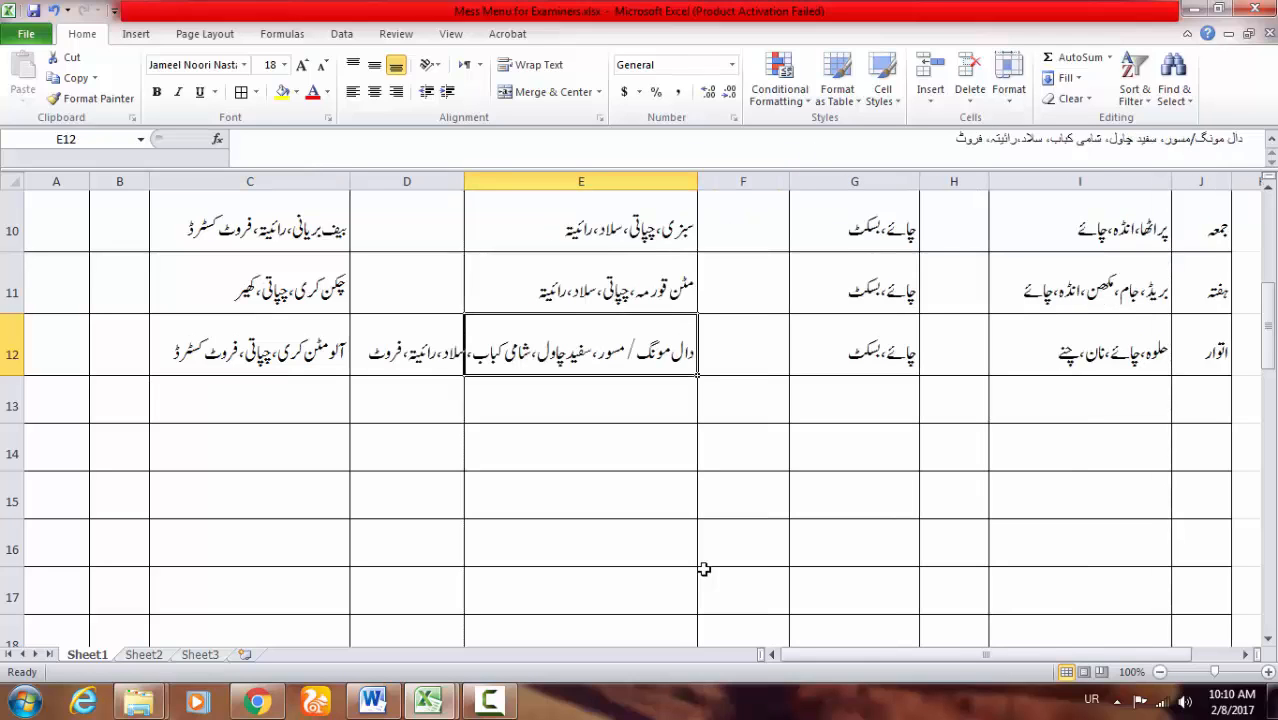
{"action": "left_click", "coordinate": [530, 64]}
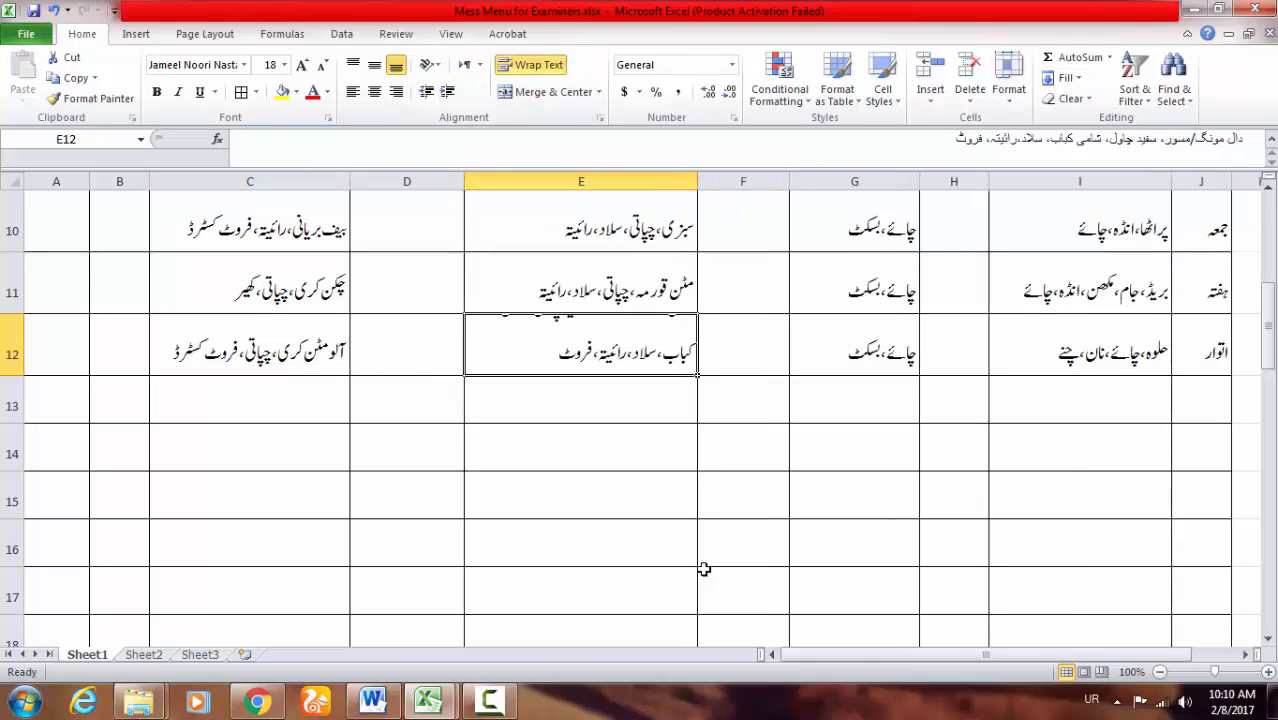
{"action": "left_click_drag", "start_coordinate": [12, 375], "coordinate": [12, 401]}
{"action": "key", "text": "Return"}
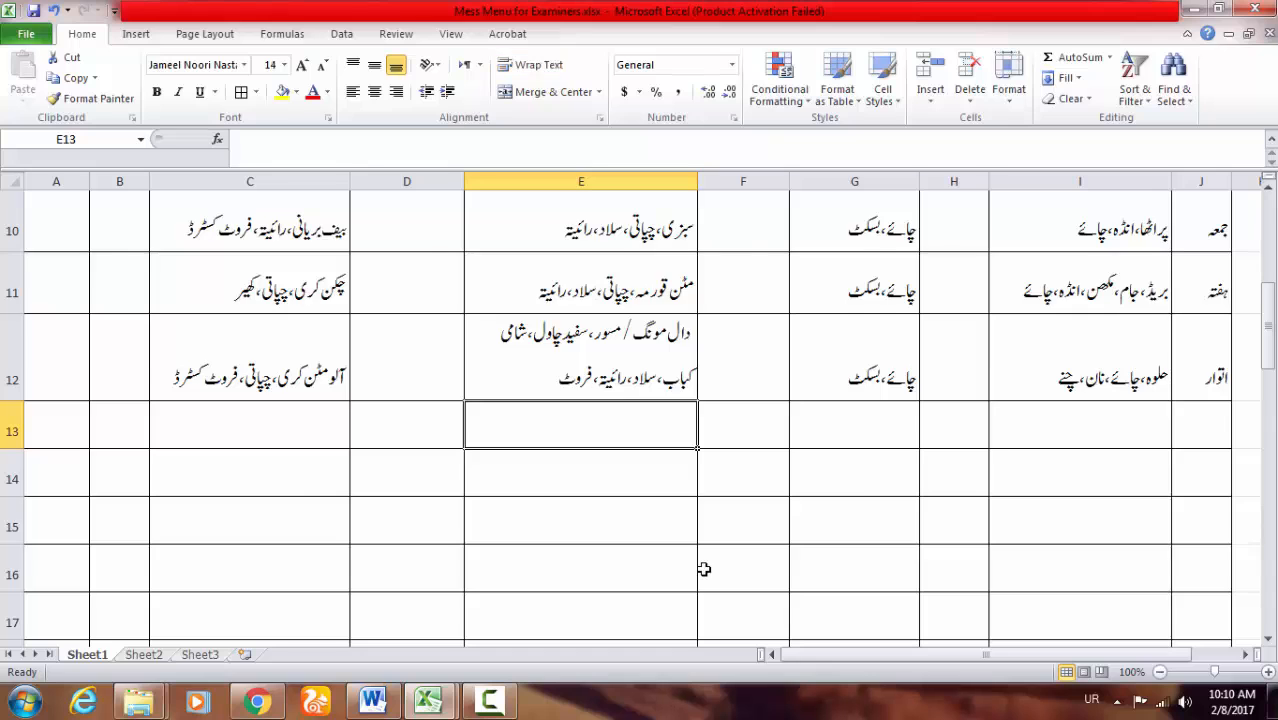
Step: Delete the empty bordered rows 14 to 45 below the menu table
{"action": "scroll", "coordinate": [704, 569], "scroll_direction": "up", "scroll_amount": 2}
{"action": "scroll", "coordinate": [704, 569], "scroll_direction": "up", "scroll_amount": 1}
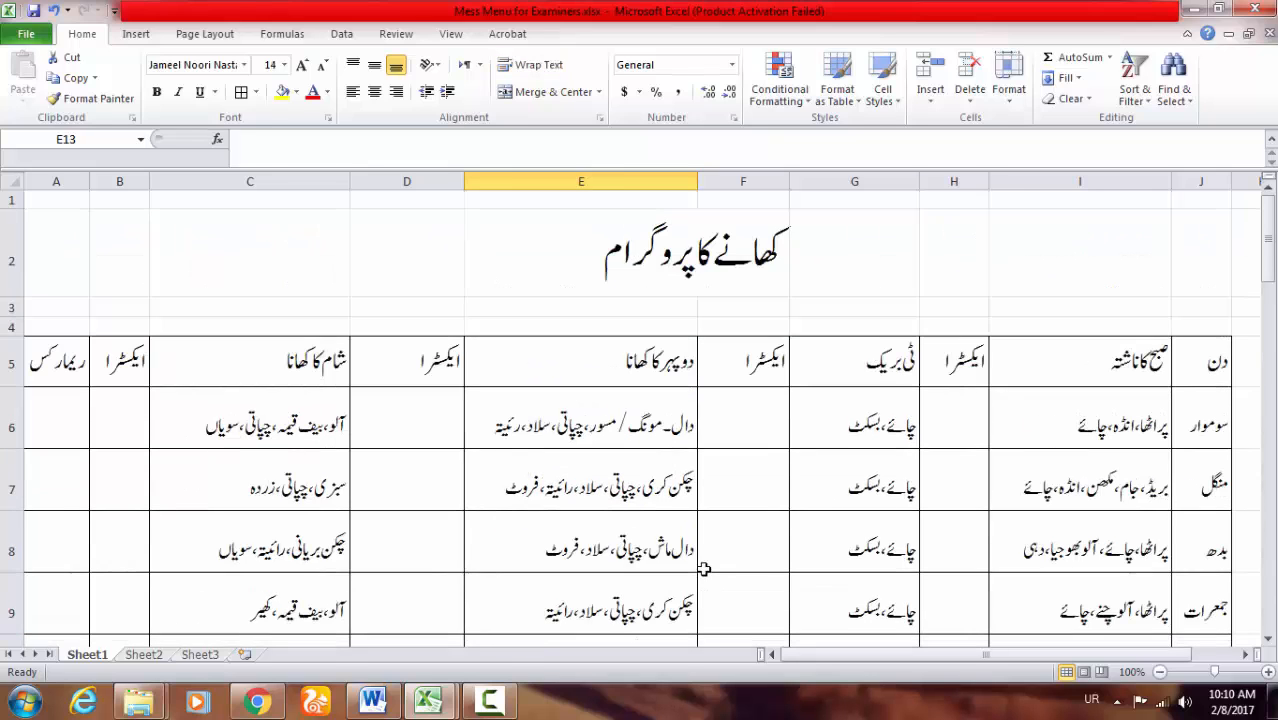
{"action": "scroll", "coordinate": [704, 569], "scroll_direction": "down", "scroll_amount": 6}
{"action": "scroll", "coordinate": [704, 569], "scroll_direction": "up", "scroll_amount": 3}
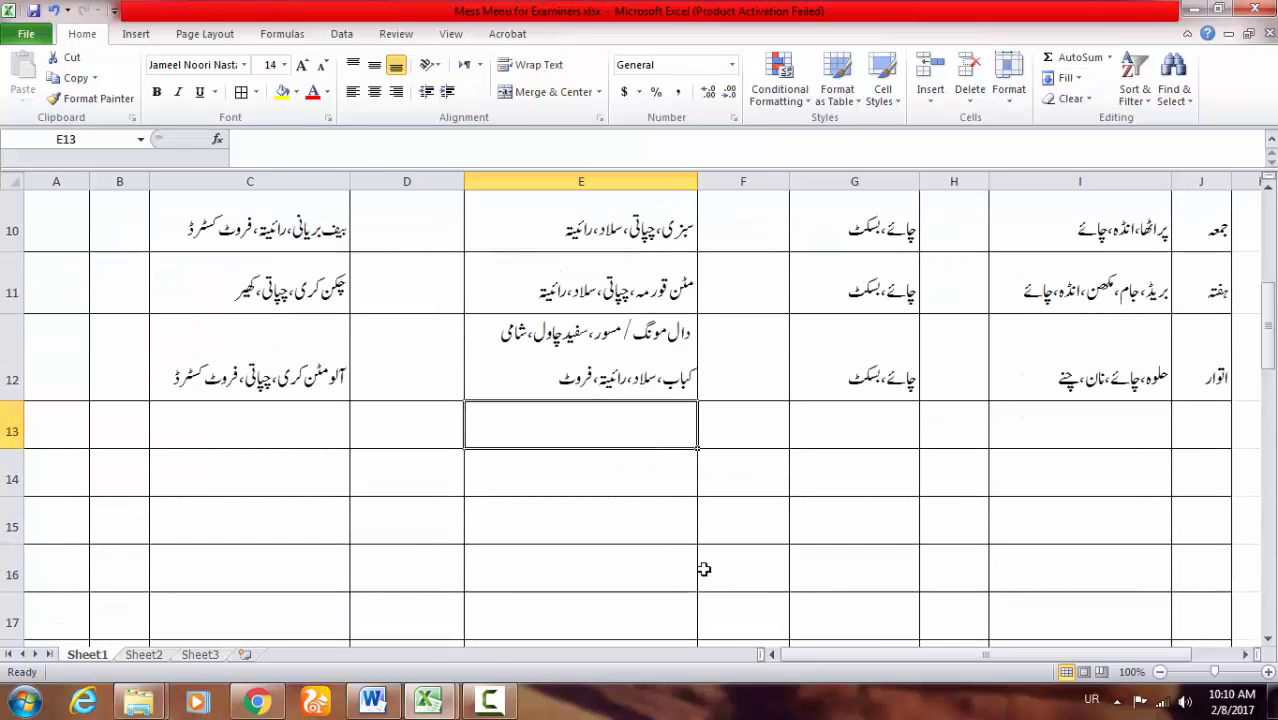
{"action": "mouse_move", "coordinate": [13, 480]}
{"action": "left_mouse_down"}
{"action": "mouse_move", "coordinate": [13, 648]}
{"action": "mouse_move", "coordinate": [13, 597]}
{"action": "left_mouse_up"}
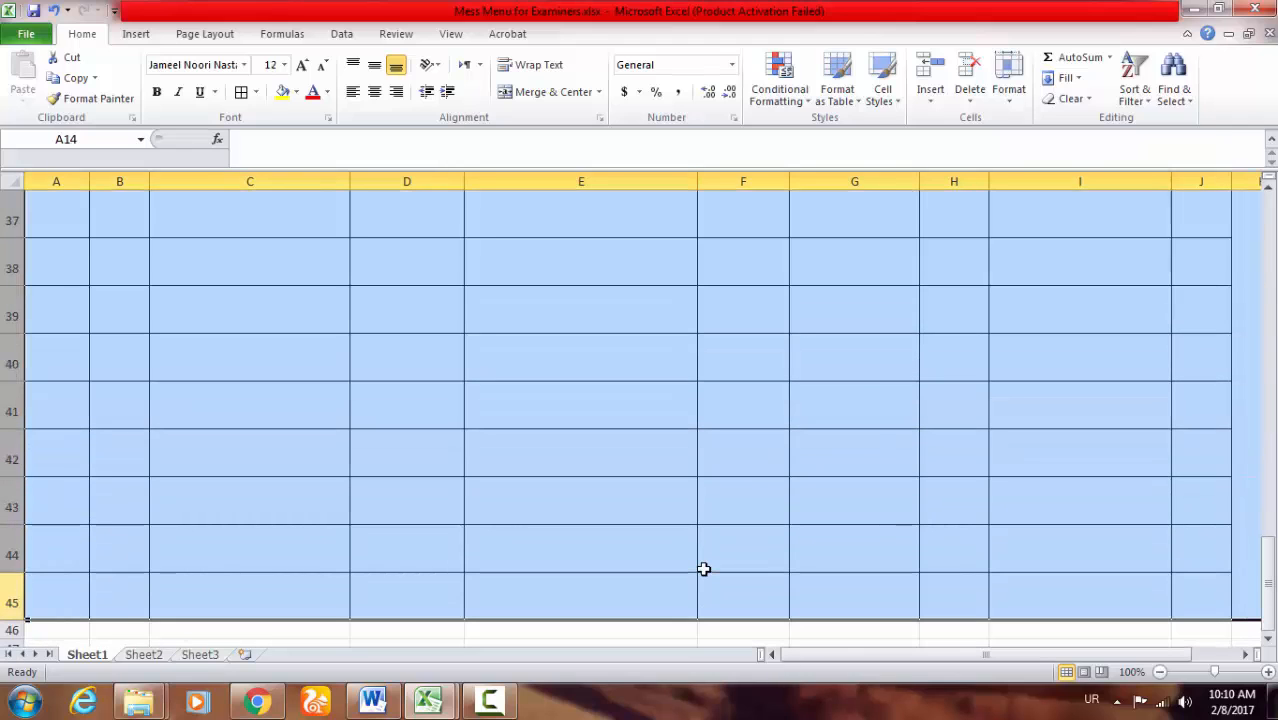
{"action": "right_click", "coordinate": [13, 600]}
{"action": "left_click", "coordinate": [57, 473]}
{"action": "left_click", "coordinate": [249, 471]}
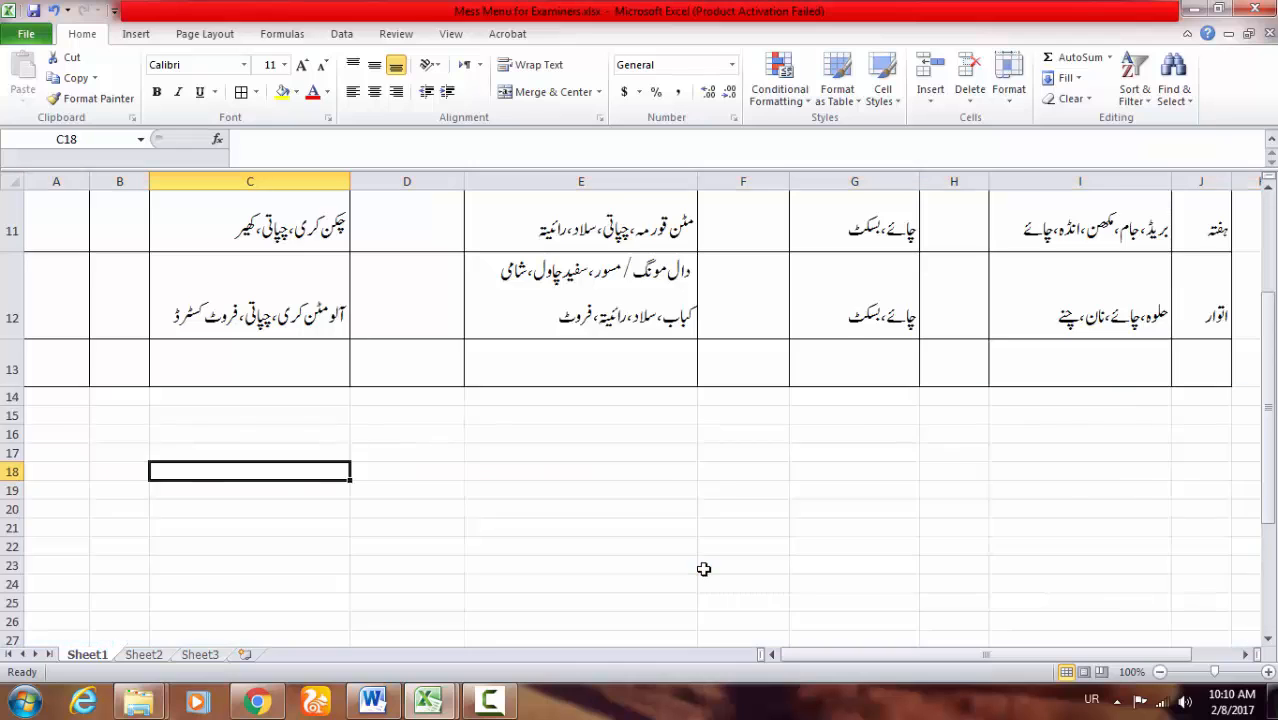
Step: Save the workbook after checking the area below the table
{"action": "scroll", "coordinate": [704, 569], "scroll_direction": "up", "scroll_amount": 4}
{"action": "scroll", "coordinate": [704, 569], "scroll_direction": "down", "scroll_amount": 5}
{"action": "left_click", "coordinate": [249, 499]}
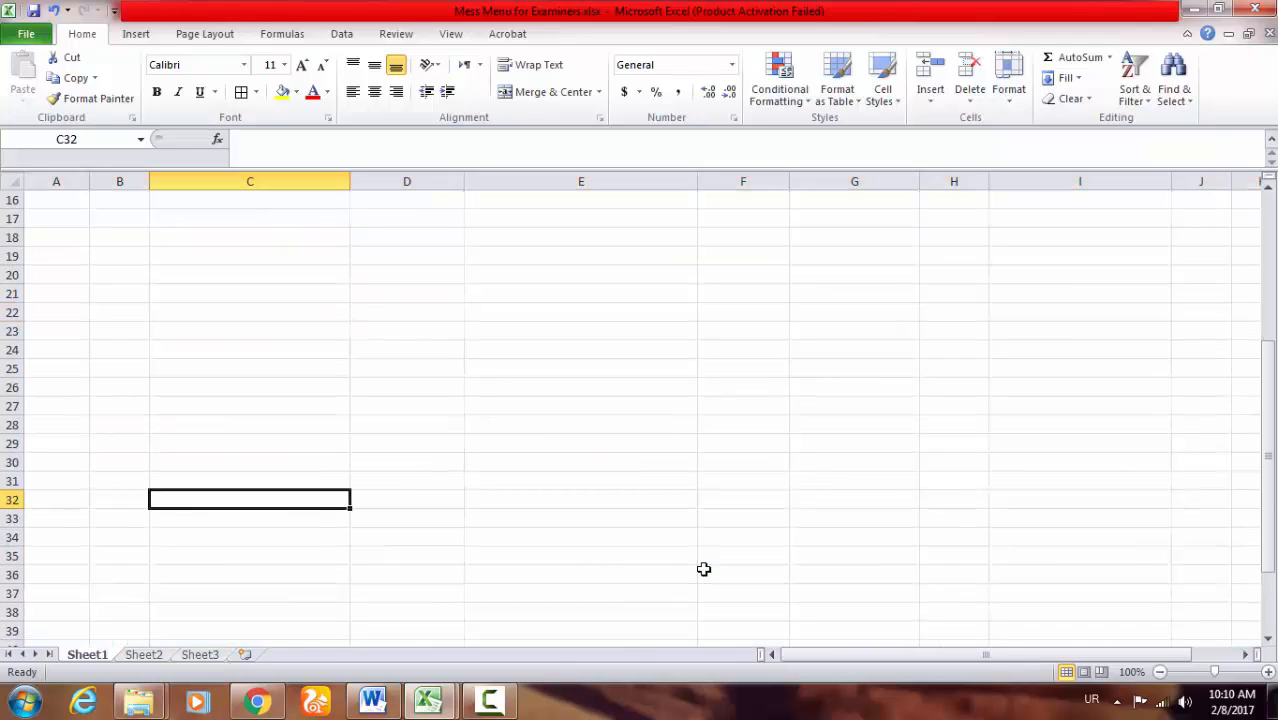
{"action": "key", "text": "ctrl+s"}
Step: Enter the signatory line جناب ایڈمن آفیسر صاحب in cell C18 below the table
{"action": "left_click", "coordinate": [249, 425]}
{"action": "scroll", "coordinate": [704, 569], "scroll_direction": "up", "scroll_amount": 3}
{"action": "scroll", "coordinate": [704, 569], "scroll_direction": "down", "scroll_amount": 1}
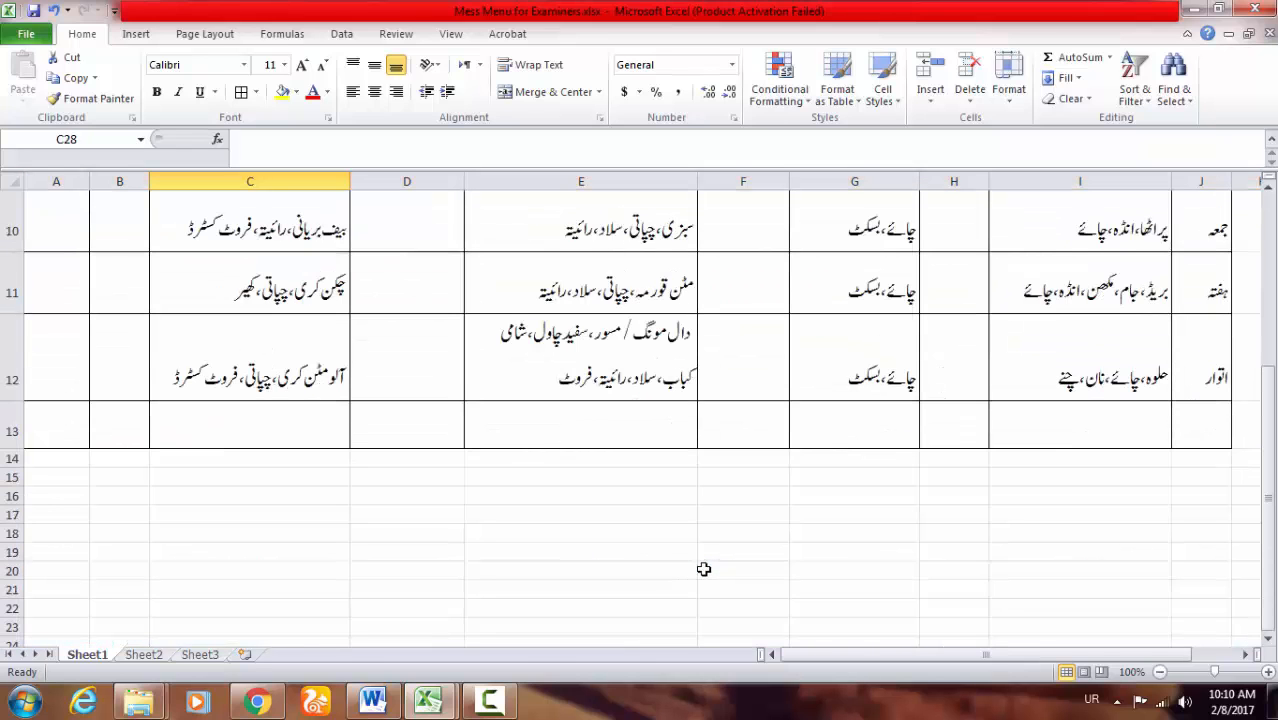
{"action": "left_click", "coordinate": [249, 496]}
{"action": "left_click", "coordinate": [249, 533]}
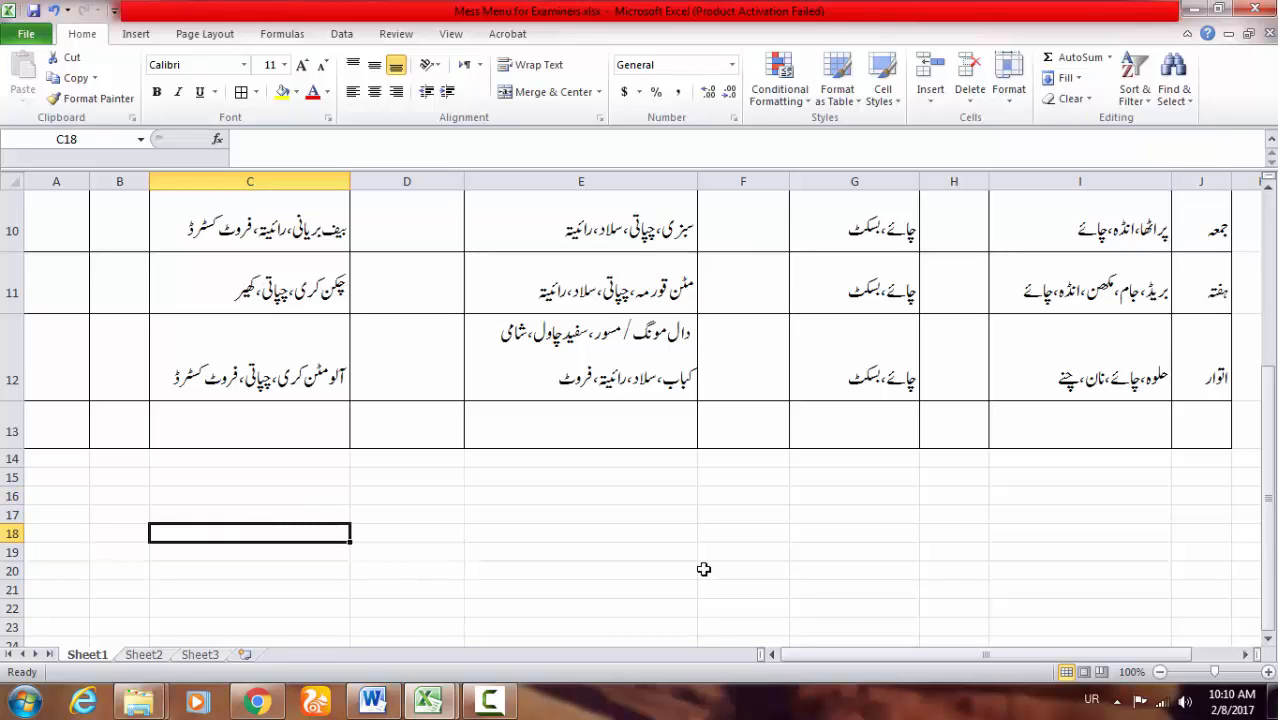
{"action": "type", "text": "ن"}
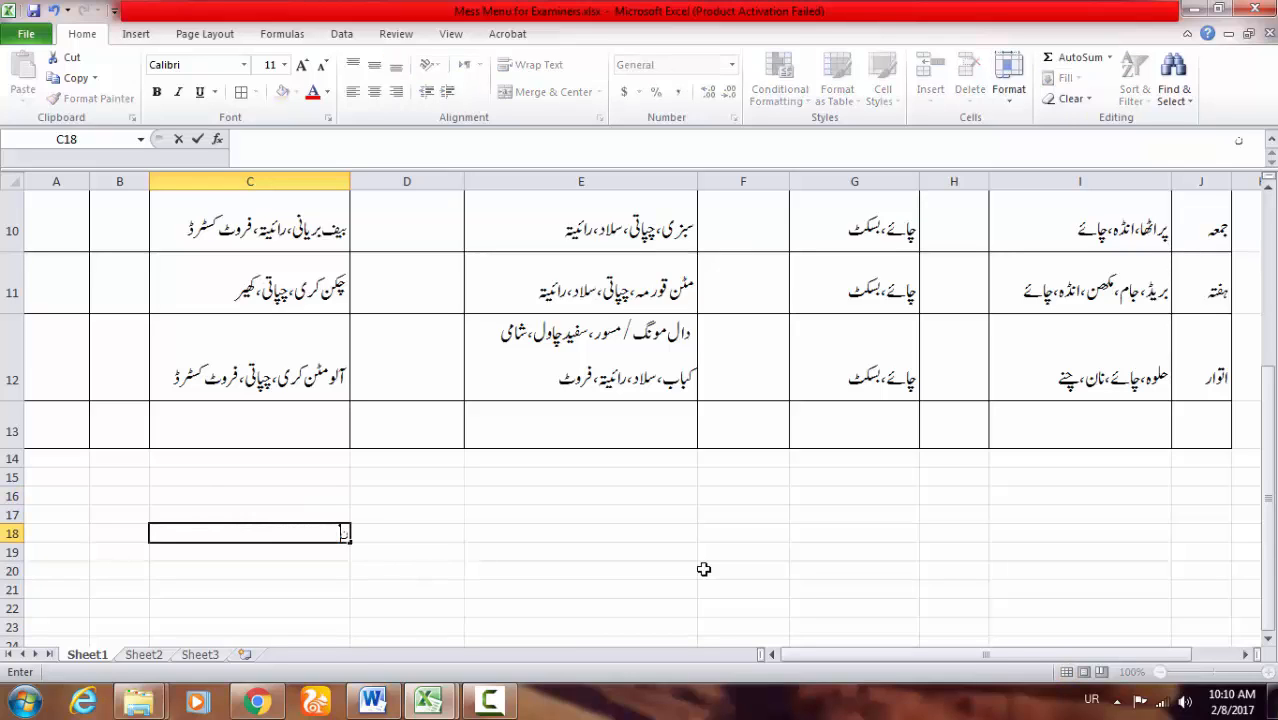
{"action": "type", "text": "ناب آیڈمن آ"}
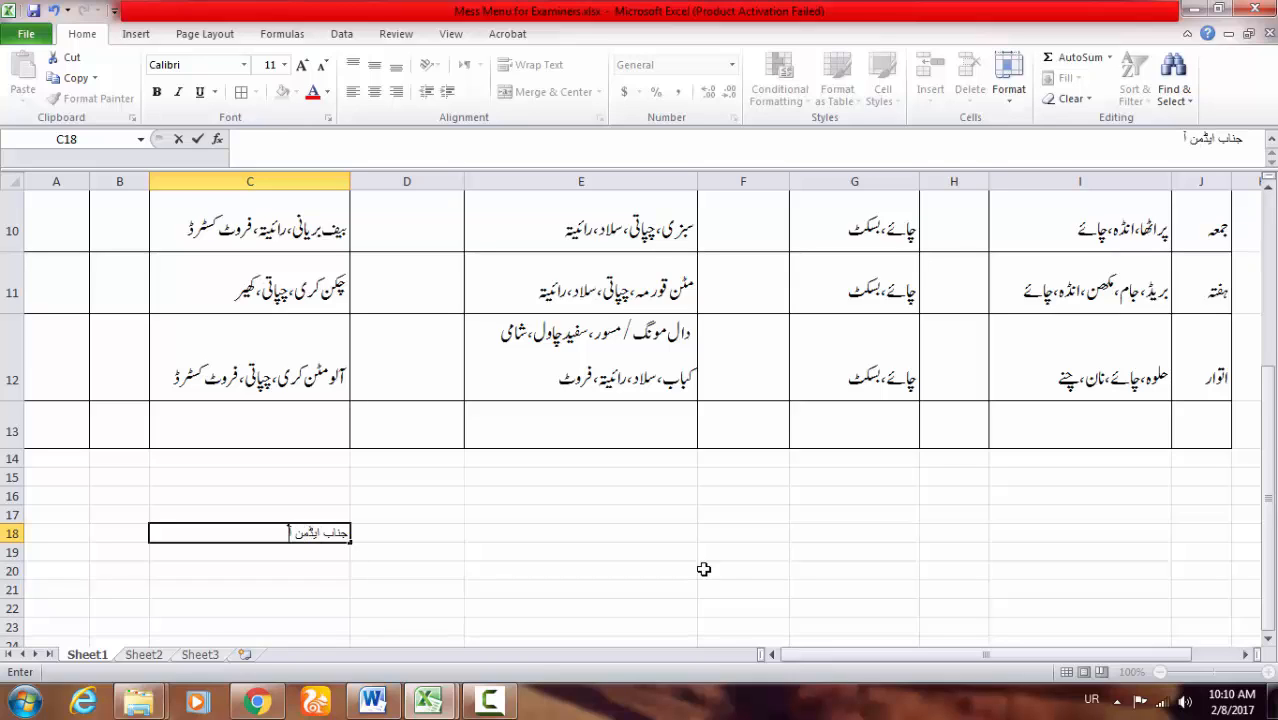
{"action": "type", "text": "فیسر صاحب"}
{"action": "key", "text": "Return"}
{"action": "key", "text": "Return"}
{"action": "key", "text": "Return"}
{"action": "key", "text": "Up"}
{"action": "key", "text": "Up"}
{"action": "key", "text": "Up"}
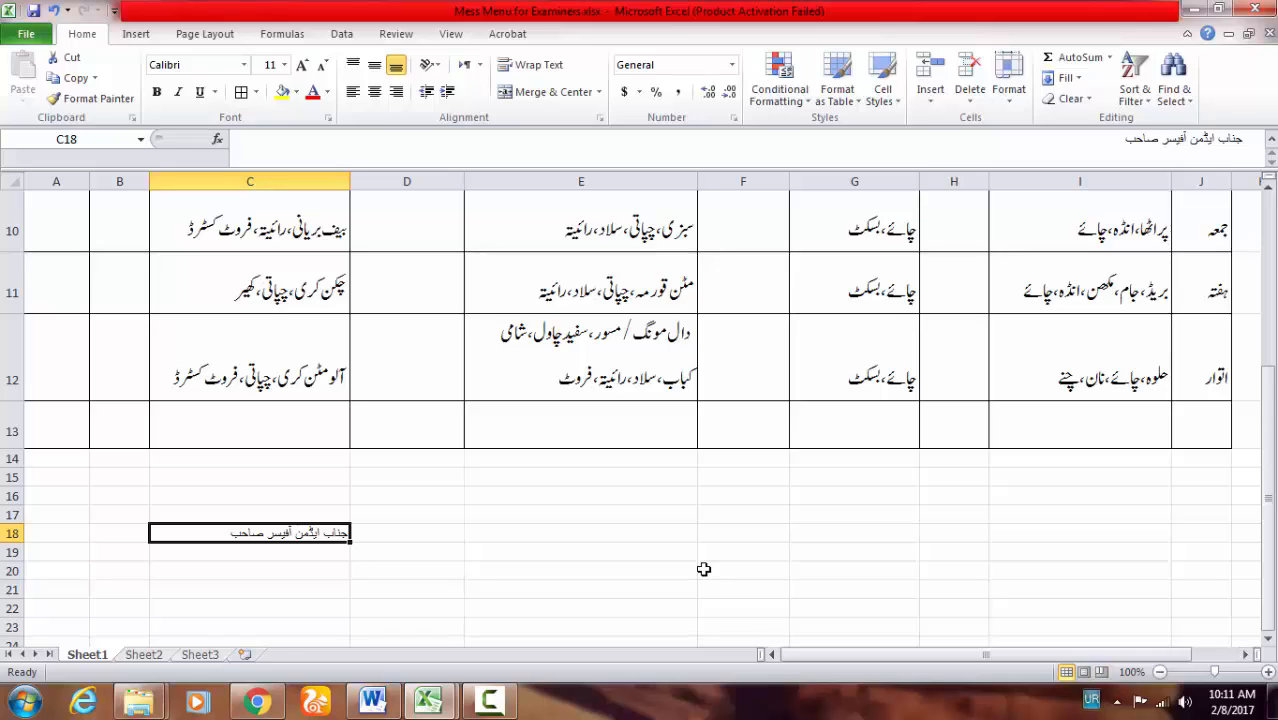
Step: Switch the input language to English and apply the Jameel Noori font to the signatory line in C18
{"action": "left_click", "coordinate": [1091, 700]}
{"action": "left_click", "coordinate": [1184, 627]}
{"action": "left_click", "coordinate": [1091, 700]}
{"action": "left_click", "coordinate": [1154, 648]}
{"action": "left_click", "coordinate": [194, 65]}
{"action": "type", "text": "Jameel Noori Nasta"}
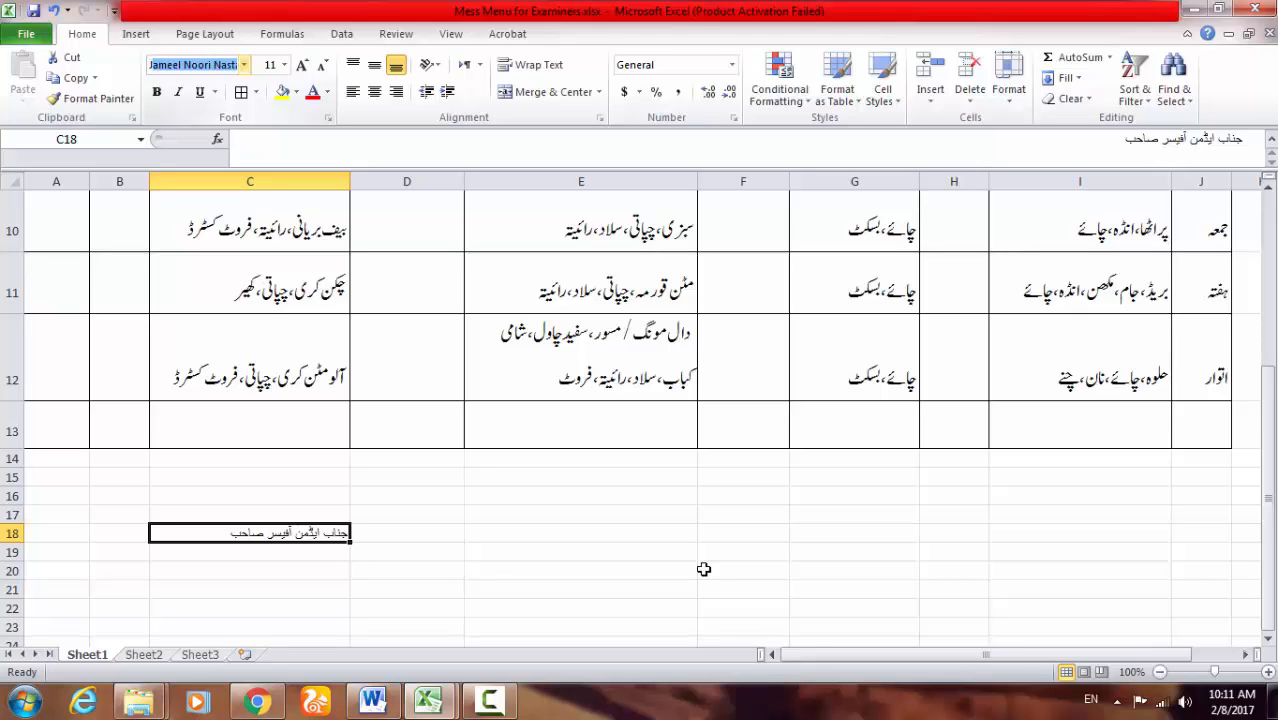
{"action": "key", "text": "Return"}
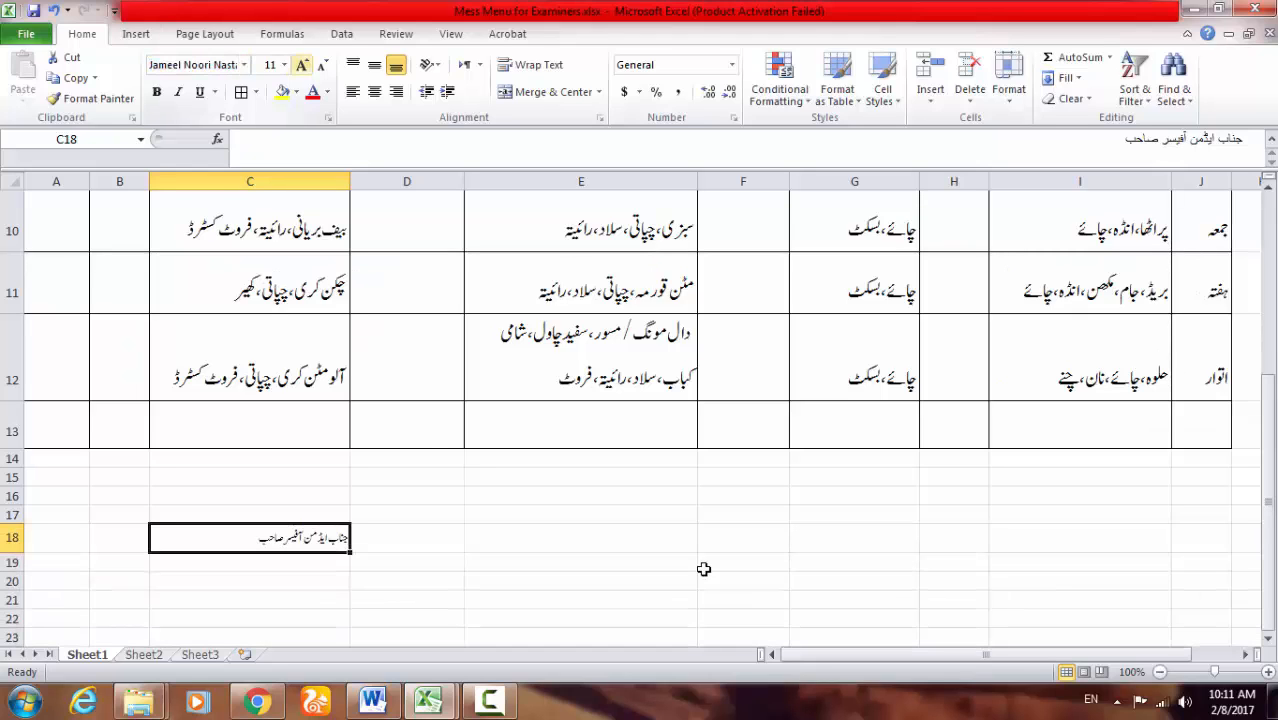
Step: Increase the font size of the signatory line in C18 to 28
{"action": "left_click", "coordinate": [303, 65]}
{"action": "left_click", "coordinate": [303, 65]}
{"action": "left_click", "coordinate": [303, 65]}
{"action": "left_click", "coordinate": [303, 65]}
{"action": "left_click", "coordinate": [303, 65]}
{"action": "left_click", "coordinate": [303, 65]}
{"action": "left_click", "coordinate": [303, 65]}
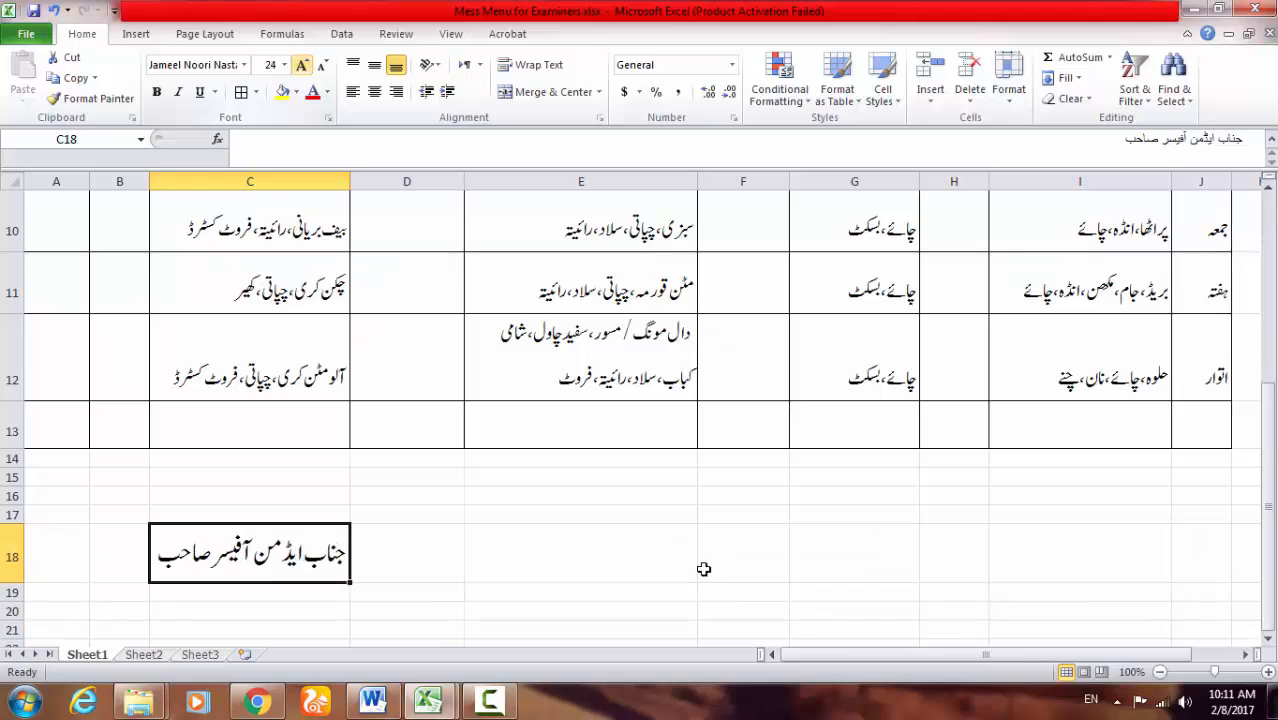
{"action": "left_click", "coordinate": [303, 65]}
{"action": "left_click", "coordinate": [303, 65]}
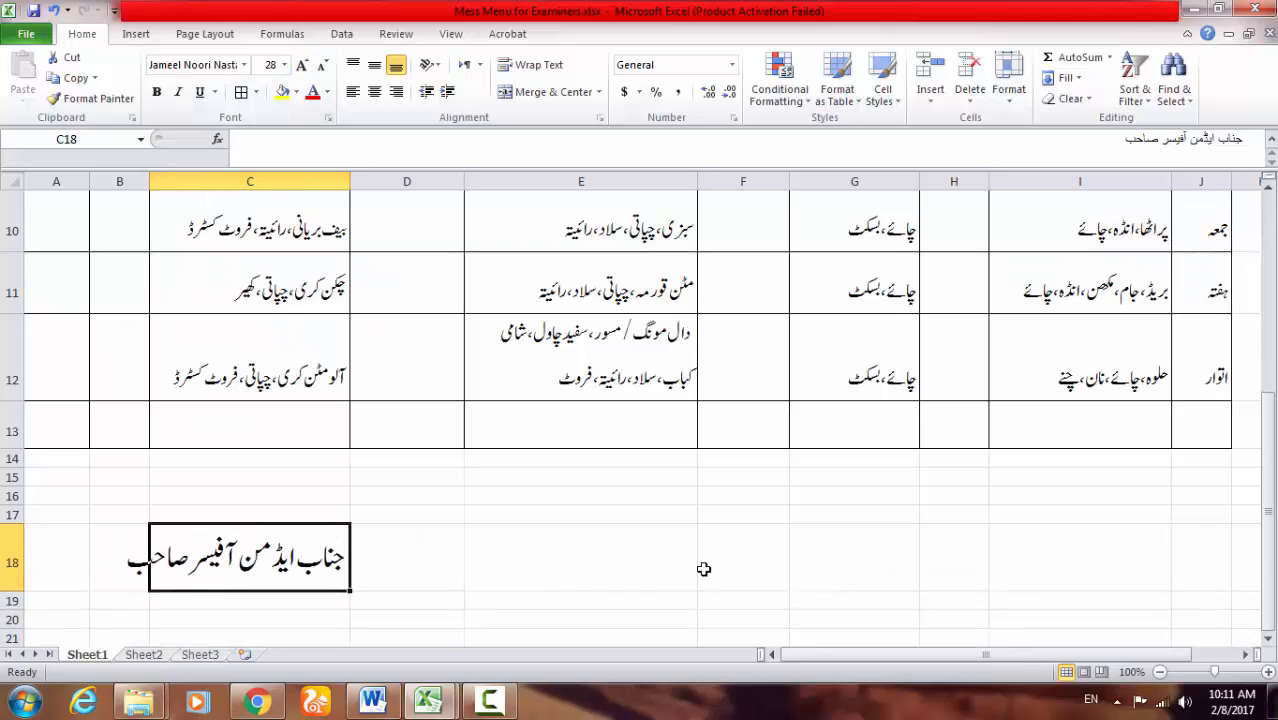
Step: Show the sheet in Page Break Preview and check how the table is divided across pages
{"action": "left_click", "coordinate": [612, 562]}
{"action": "scroll", "coordinate": [704, 568], "scroll_direction": "up", "scroll_amount": 3}
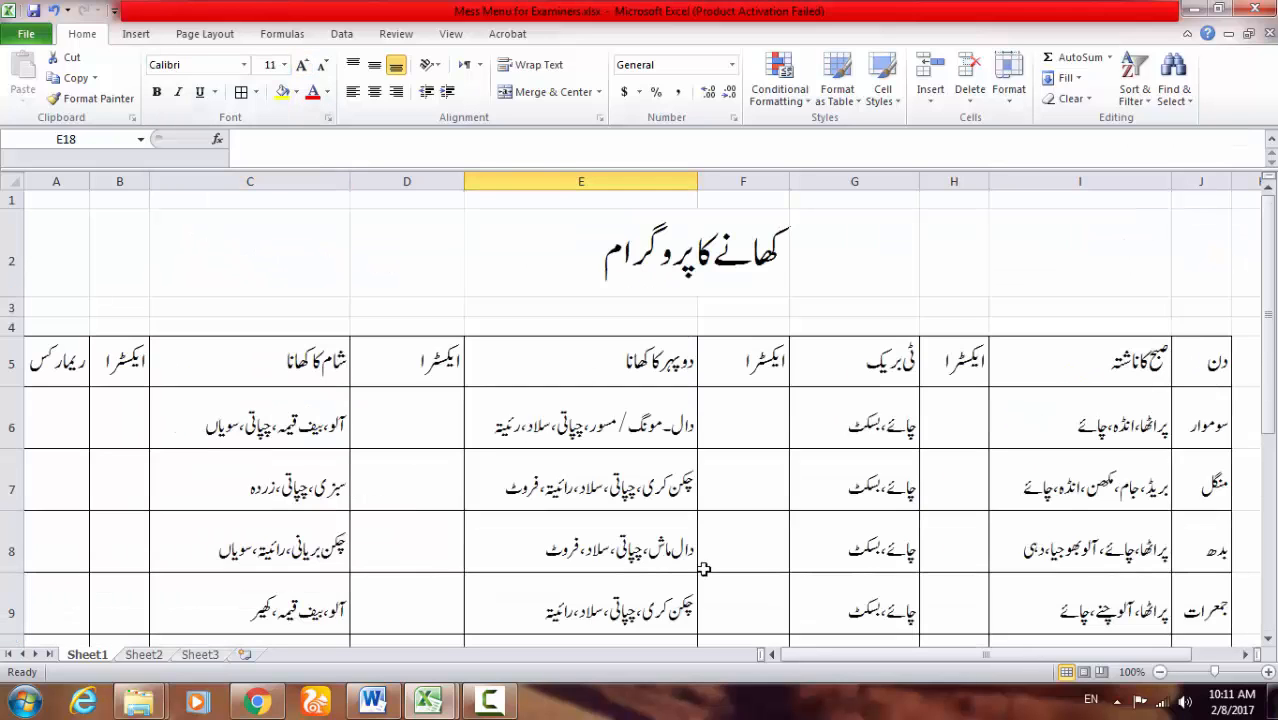
{"action": "scroll", "coordinate": [704, 568], "scroll_direction": "down", "scroll_amount": 6}
{"action": "scroll", "coordinate": [704, 568], "scroll_direction": "up", "scroll_amount": 3}
{"action": "key", "text": "Left"}
{"action": "key", "text": "Up"}
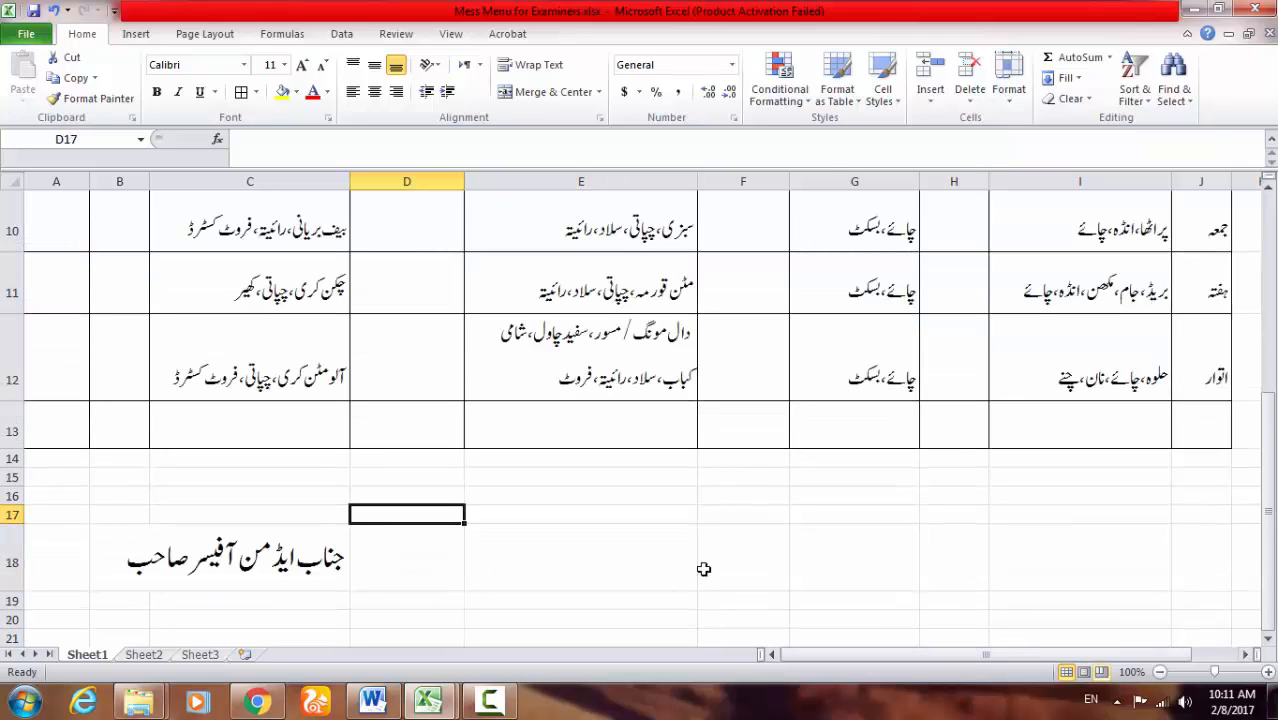
{"action": "left_click", "coordinate": [1101, 672]}
{"action": "key", "text": "Return"}
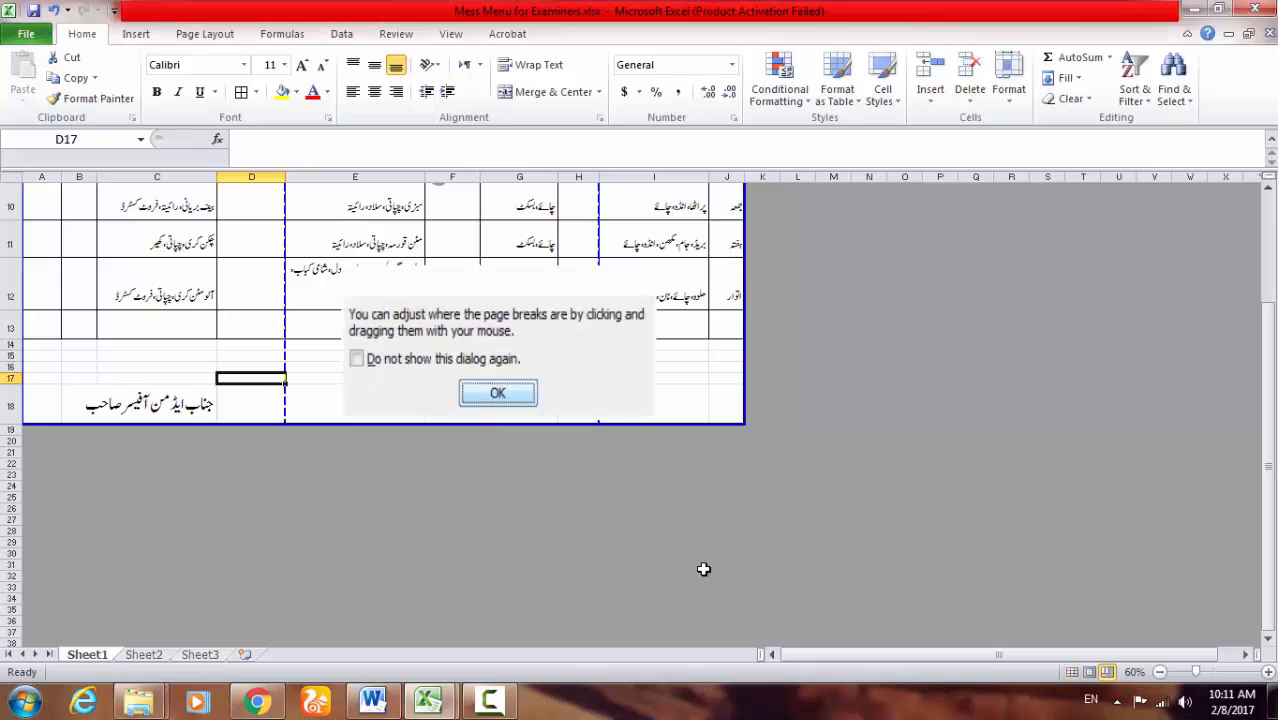
{"action": "scroll", "coordinate": [704, 569], "scroll_direction": "up", "scroll_amount": 3}
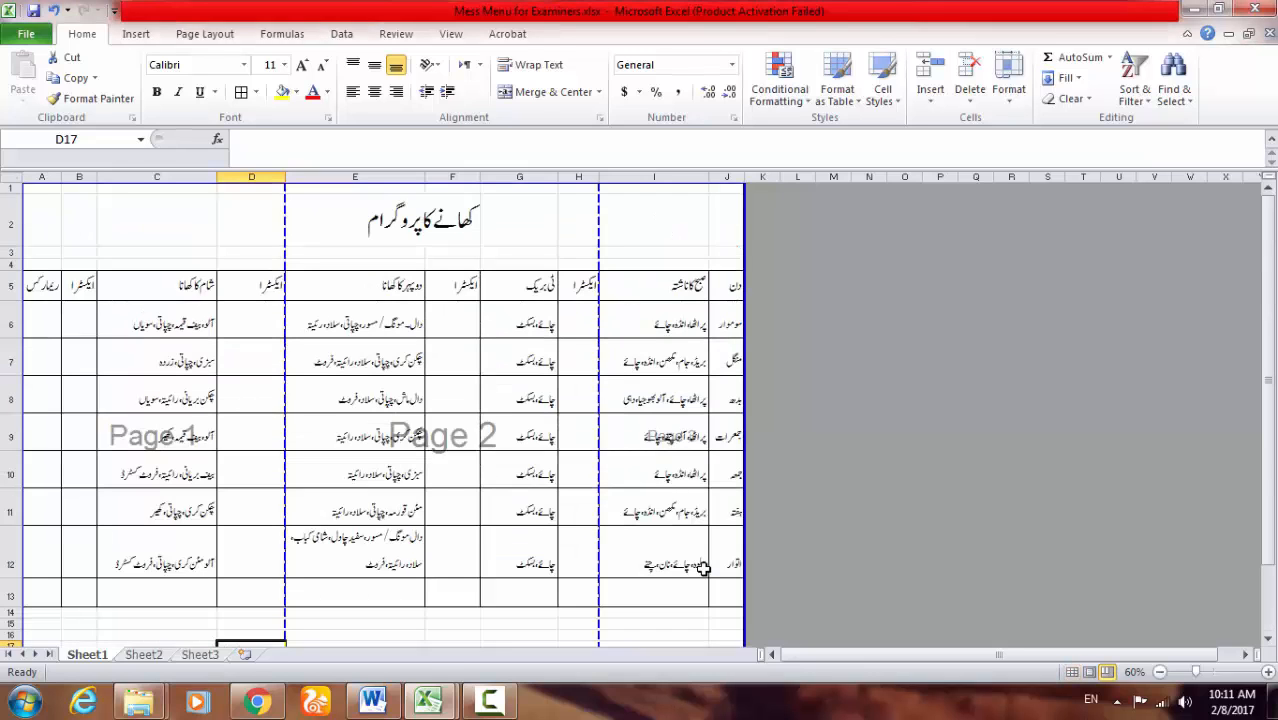
Step: Change the sheet's print orientation to Landscape in the print settings and return to the worksheet
{"action": "key", "text": "alt+f"}
{"action": "key", "text": "Down"}
{"action": "key", "text": "Down"}
{"action": "key", "text": "Down"}
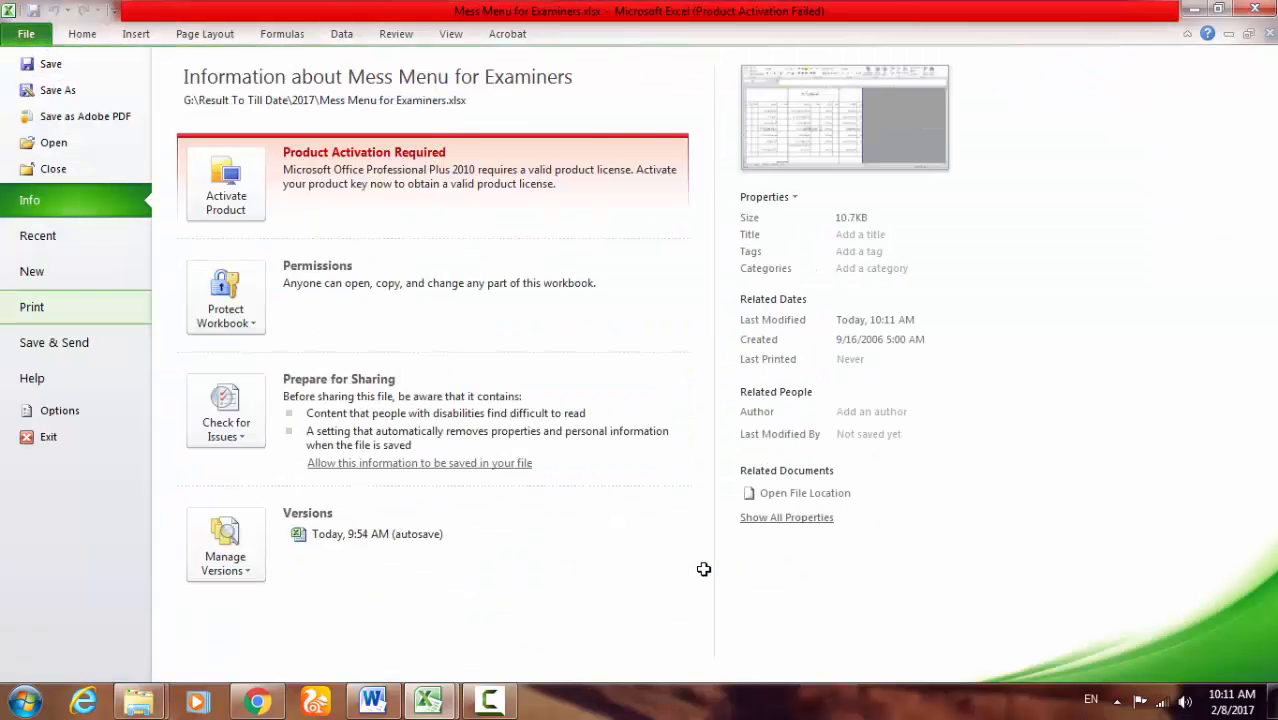
{"action": "key", "text": "Return"}
{"action": "key", "text": "Down"}
{"action": "key", "text": "Down"}
{"action": "key", "text": "Down"}
{"action": "key", "text": "Down"}
{"action": "key", "text": "Down"}
{"action": "key", "text": "Up"}
{"action": "key", "text": "Return"}
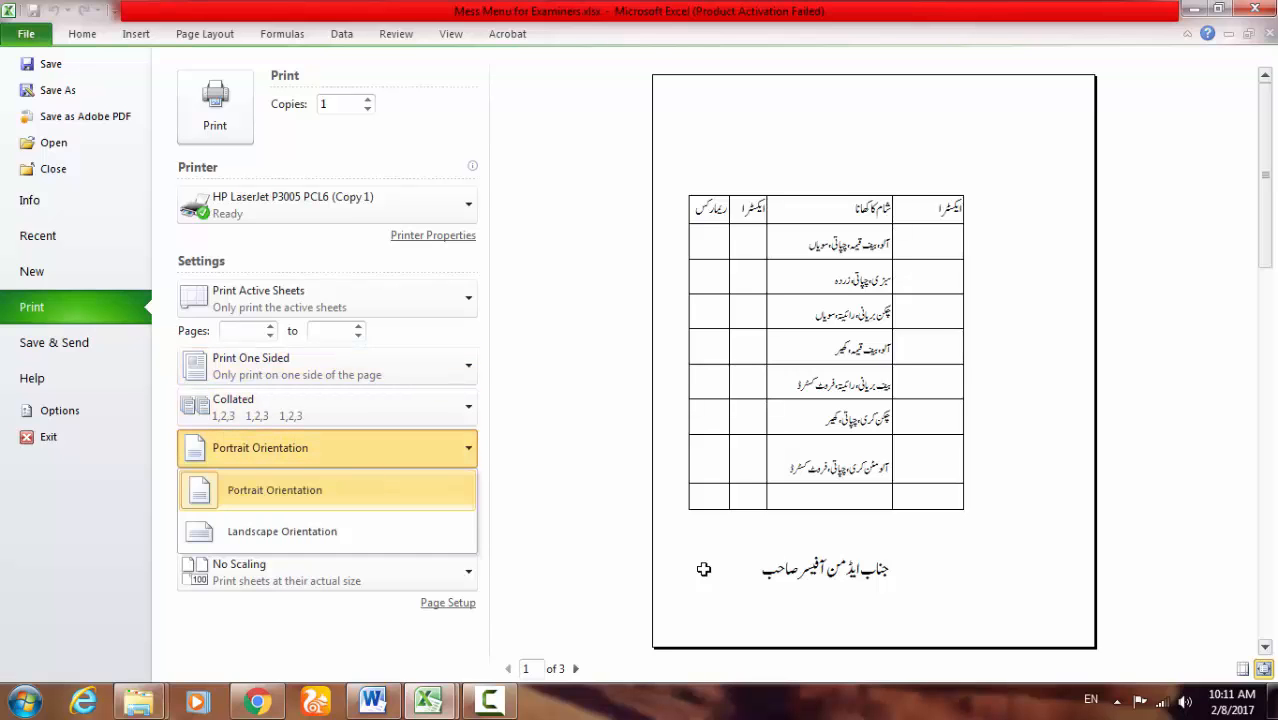
{"action": "key", "text": "Down"}
{"action": "key", "text": "Return"}
{"action": "key", "text": "Escape"}
{"action": "key", "text": "Escape"}
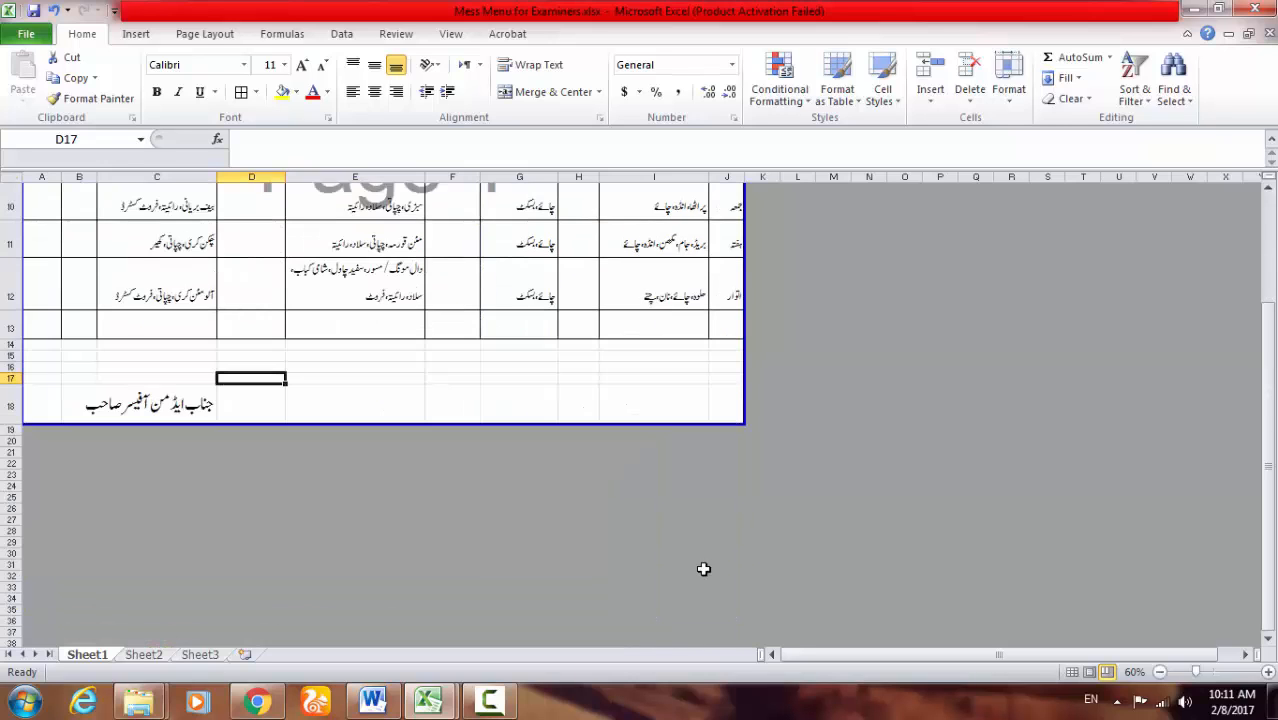
Step: Examine the page layout from the signatory line up to the first menu row, ending on cell D6
{"action": "key", "text": "Up"}
{"action": "key", "text": "Up"}
{"action": "key", "text": "Up"}
{"action": "key", "text": "Up"}
{"action": "key", "text": "Up"}
{"action": "key", "text": "Up"}
{"action": "key", "text": "Up"}
{"action": "key", "text": "Up"}
{"action": "key", "text": "Up"}
{"action": "key", "text": "Up"}
{"action": "key", "text": "Up"}
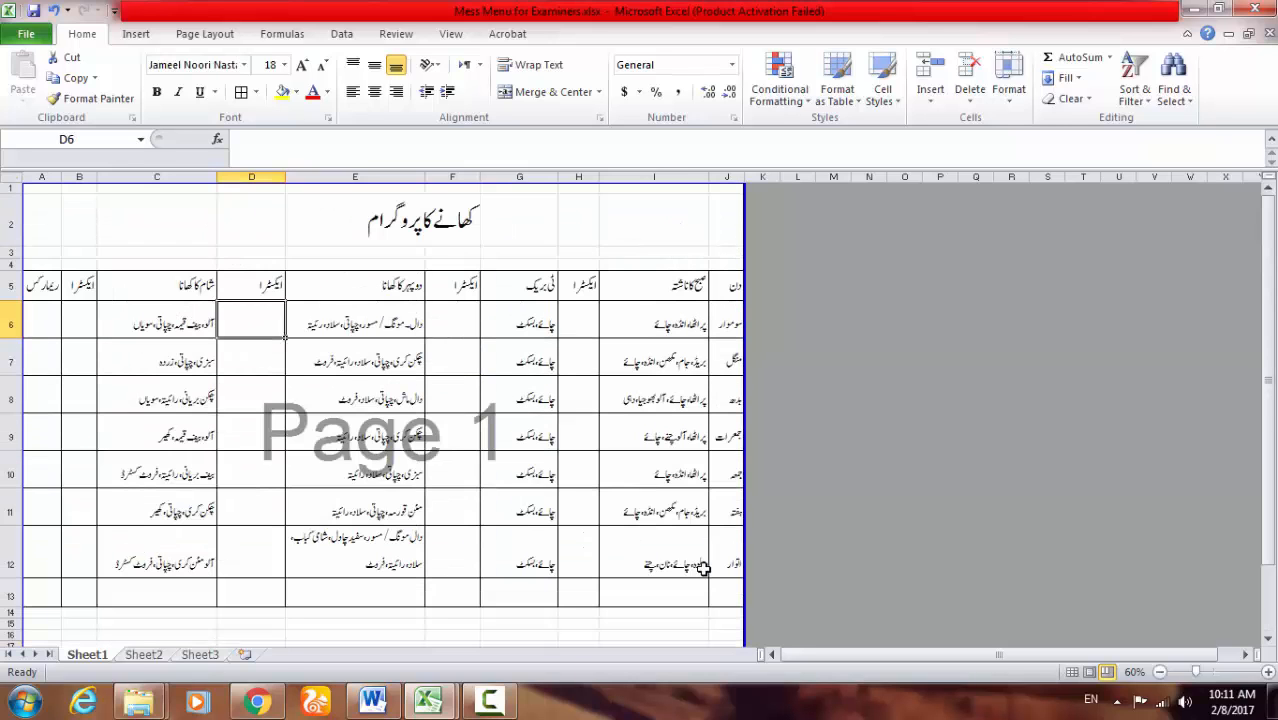
Step: Check the print preview and print 1 copy of the sheet on the HP LaserJet P3005 PCL6 (Copy 1) printer
{"action": "key", "text": "alt+f"}
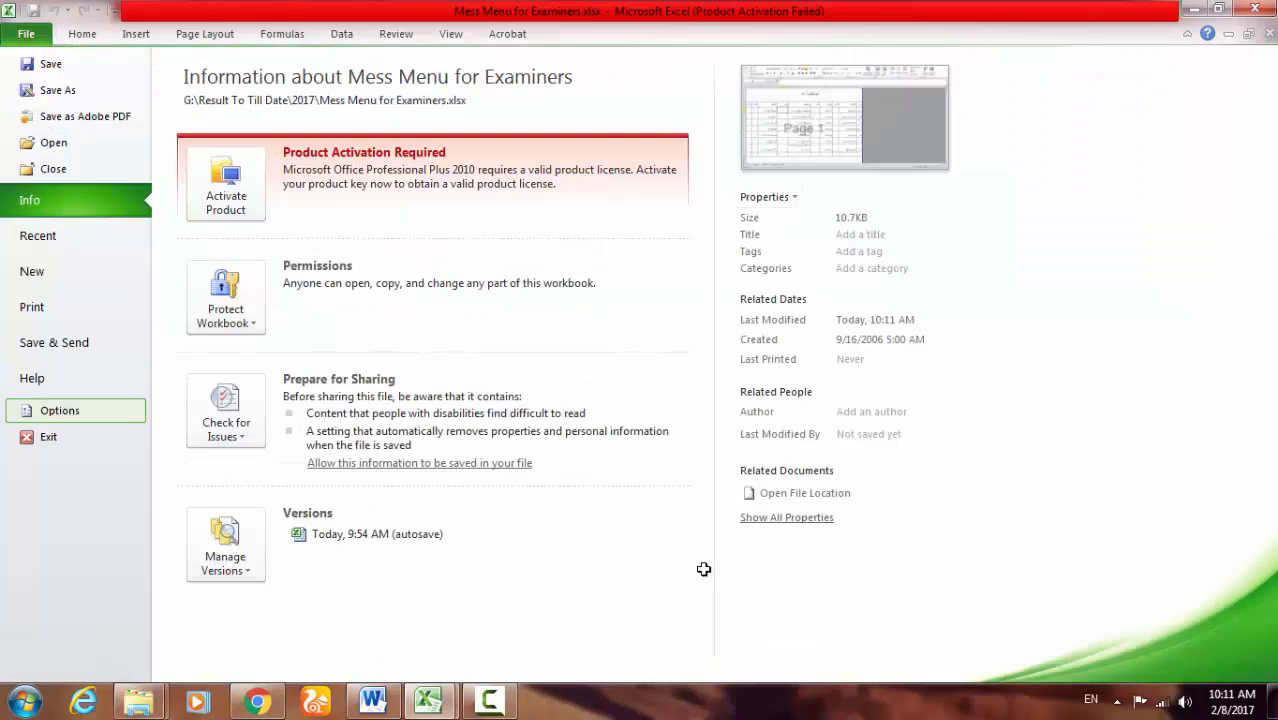
{"action": "key", "text": "p"}
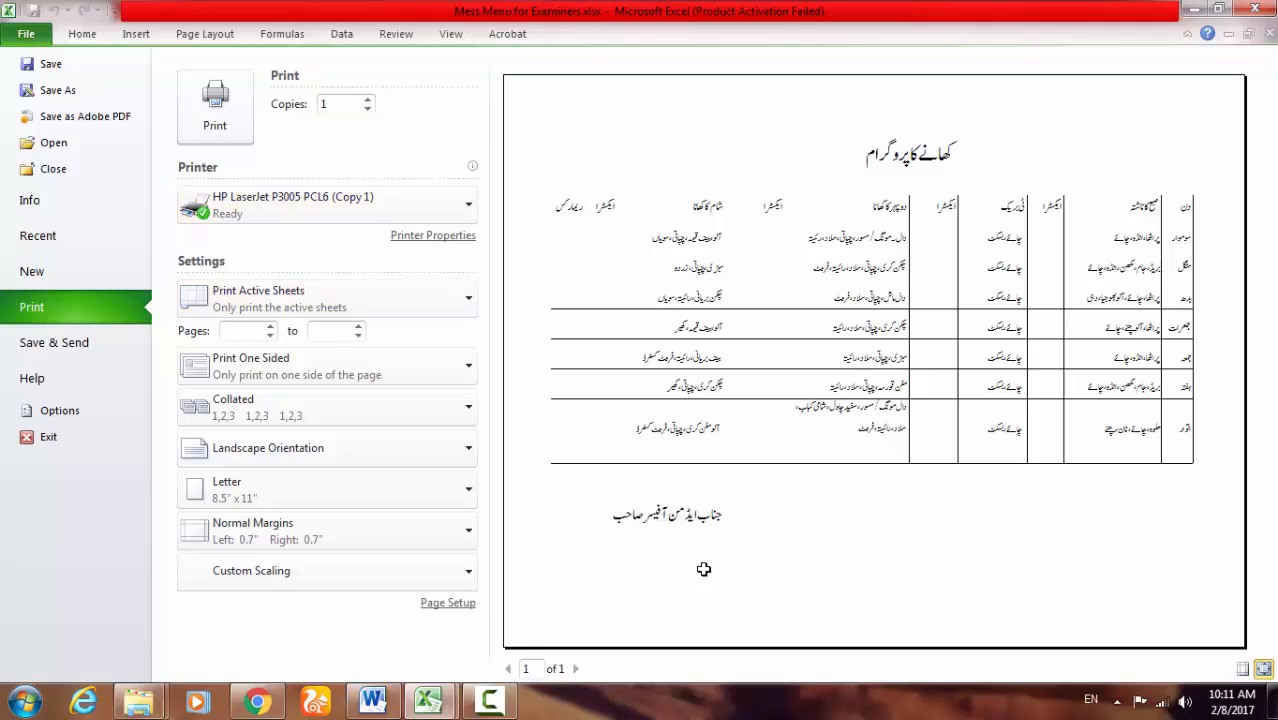
{"action": "key", "text": "Tab"}
{"action": "key", "text": "Tab"}
{"action": "key", "text": "Tab"}
{"action": "type", "text": "1"}
{"action": "key", "text": "Tab"}
{"action": "key", "text": "Tab"}
{"action": "key", "text": "Tab"}
{"action": "key", "text": "Return"}
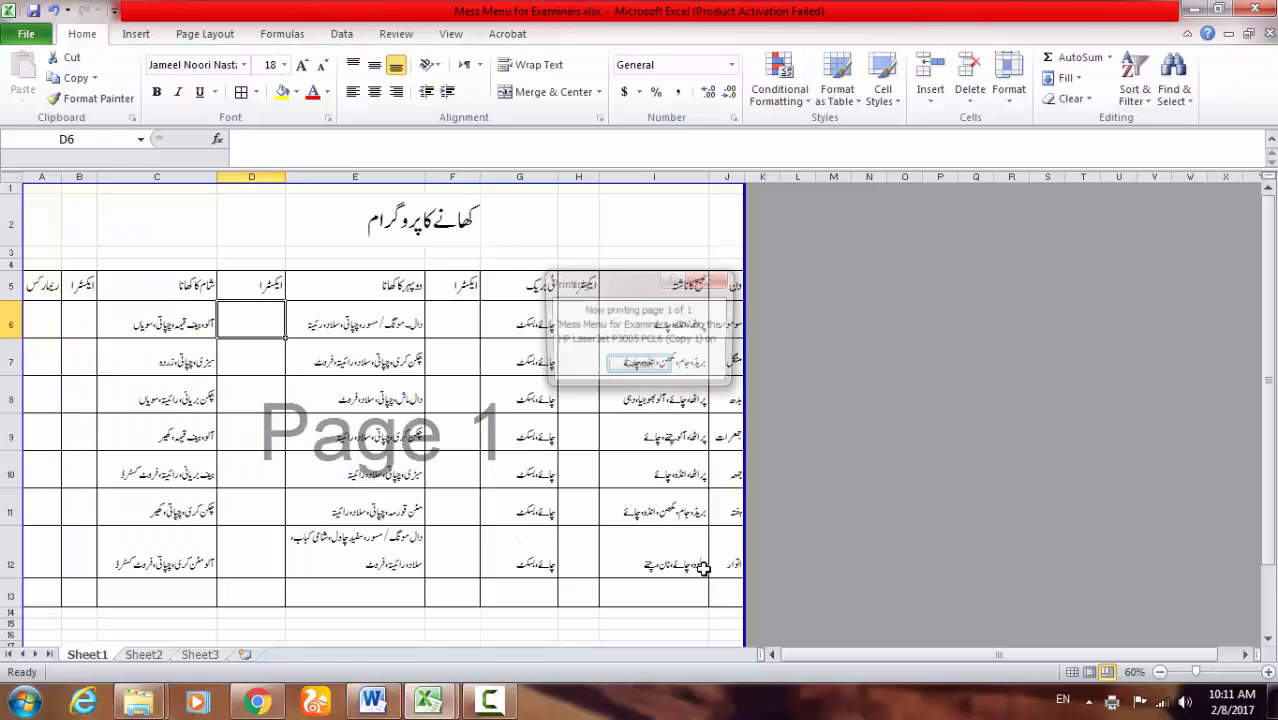
{"action": "key", "text": "Right"}
{"action": "key", "text": "Down"}
{"action": "key", "text": "Down"}
{"action": "key", "text": "Down"}
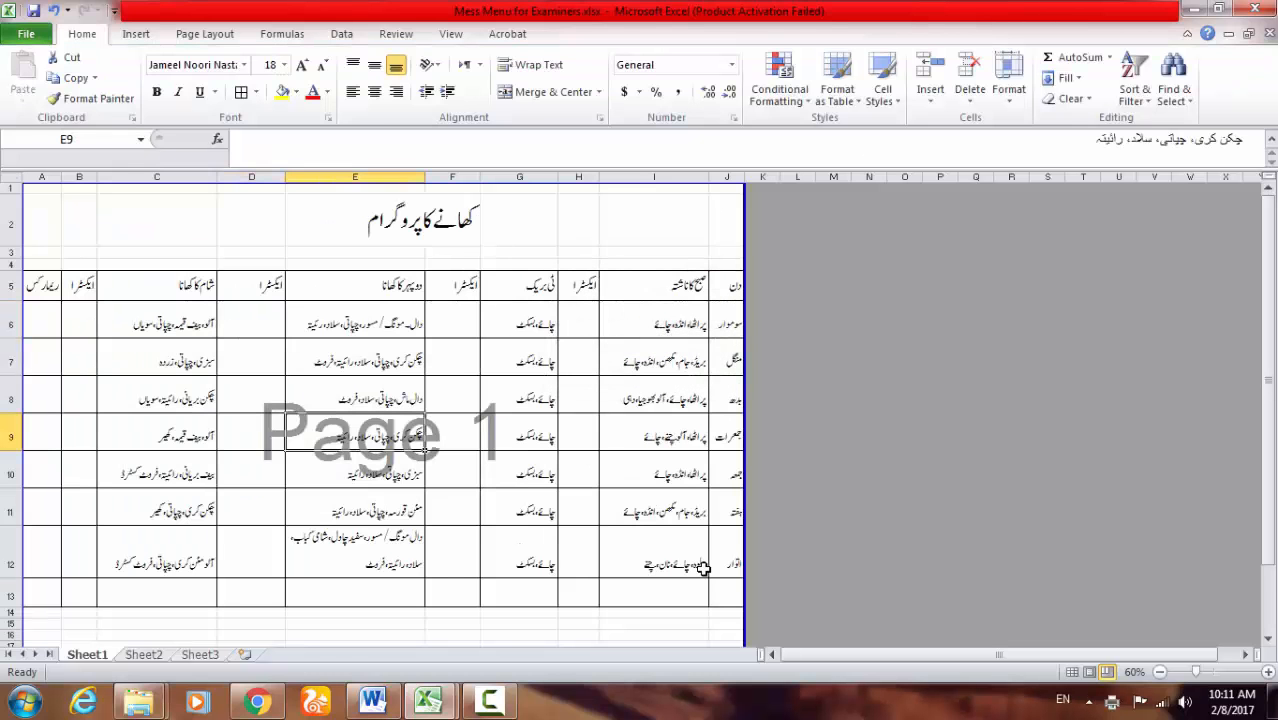
Step: Open the print queue of the HP LaserJet P3005 PCL6 (Copy 1) printer to check the print job
{"action": "key", "text": "alt+shift"}
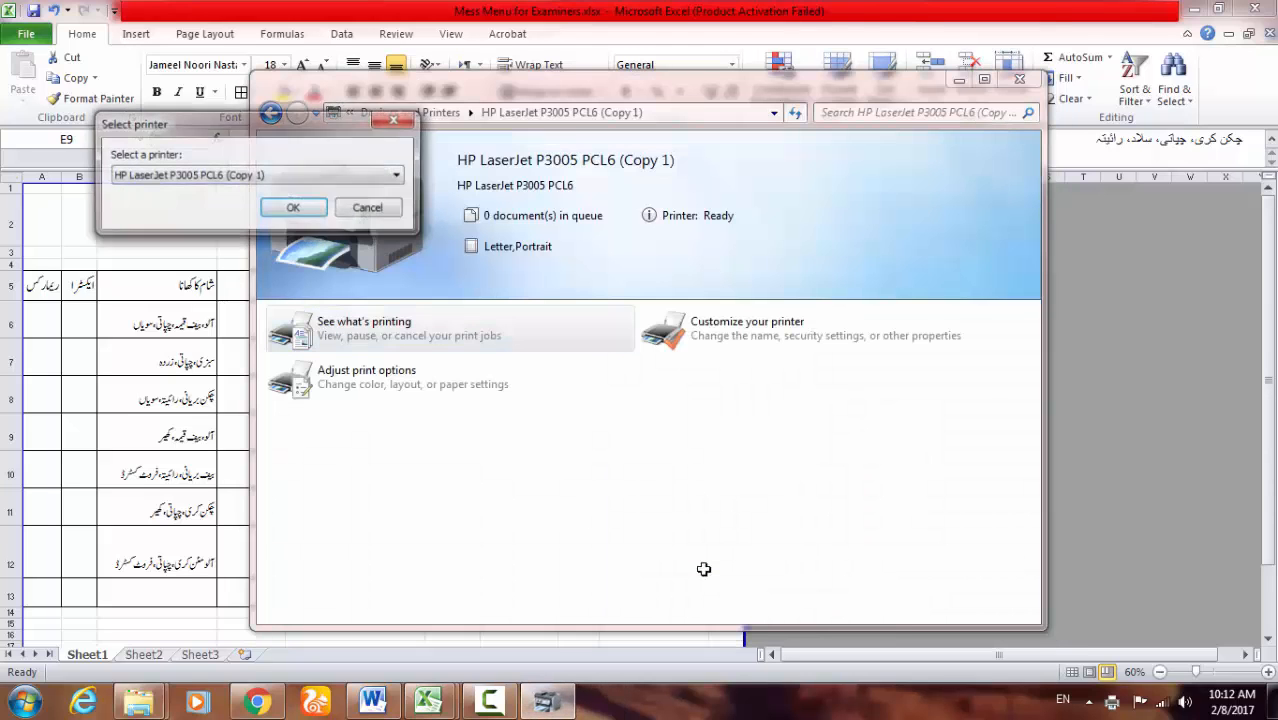
{"action": "key", "text": "Return"}
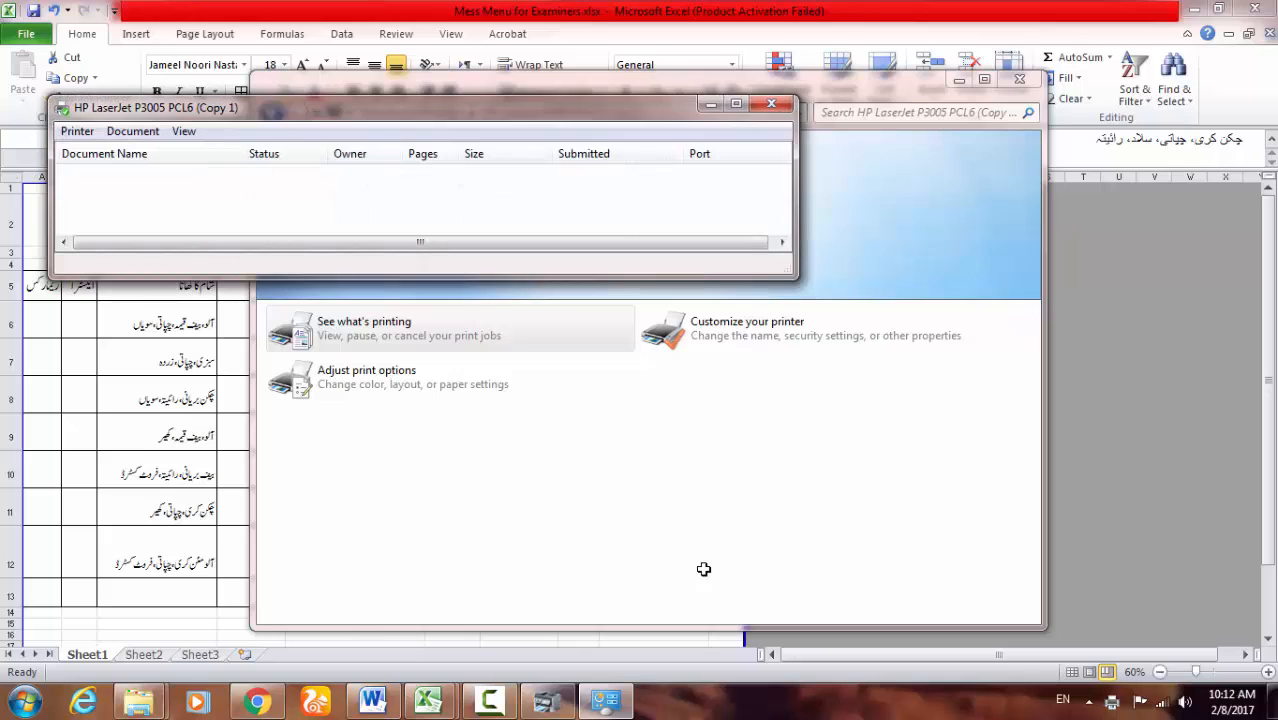